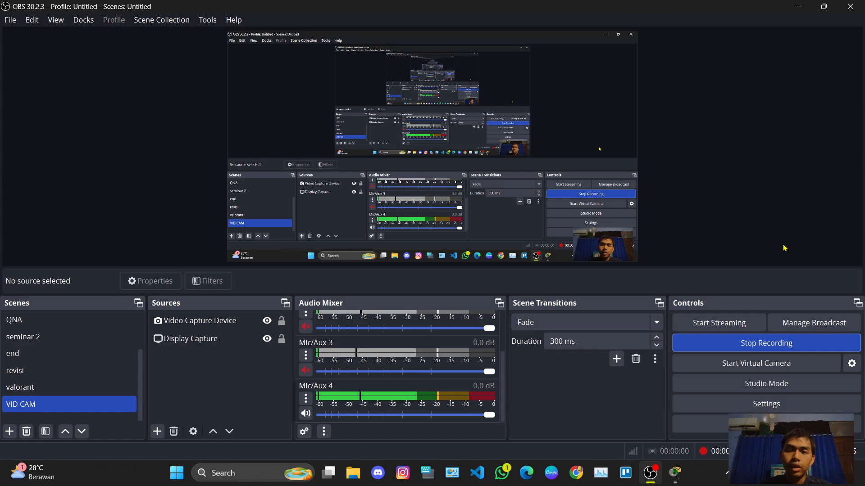
# Switch to Cisco Packet Tracer and add a workspace note listing "router 4331 + GLC-T 2x", "switch" and "pc/end device" on separate lines
pyautogui.click(674, 473)
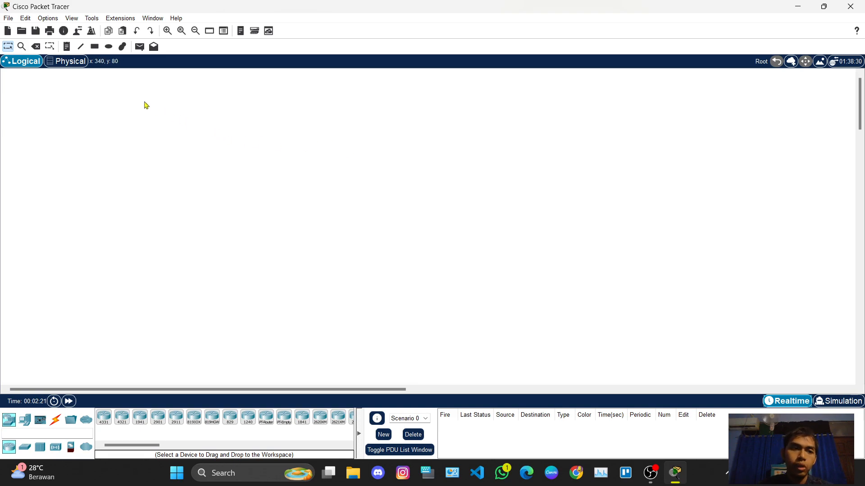
pyautogui.click(66, 48)
pyautogui.click(90, 147)
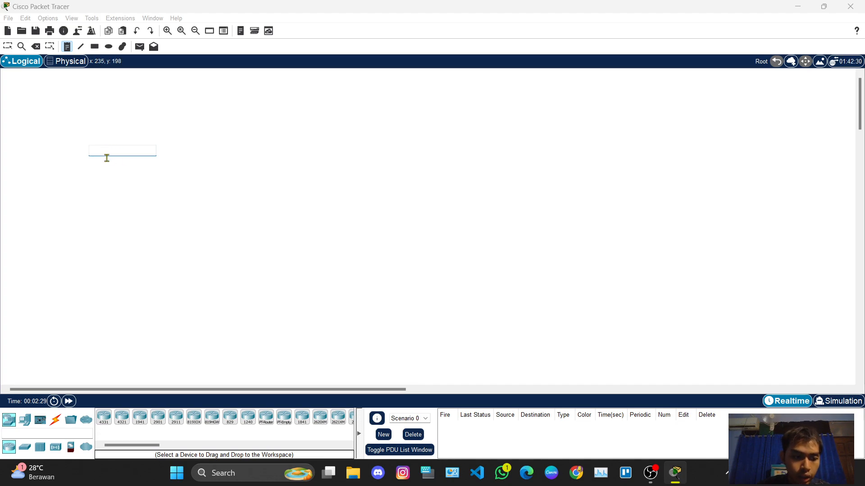
pyautogui.write('router 4')
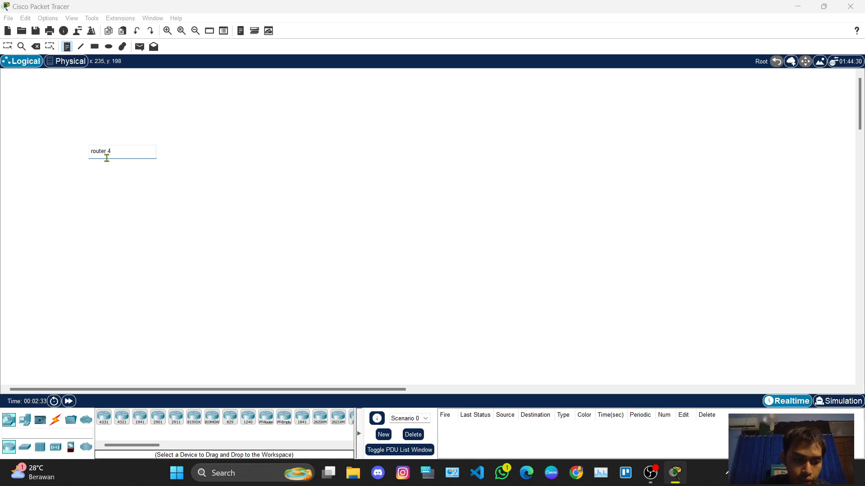
pyautogui.write('331')
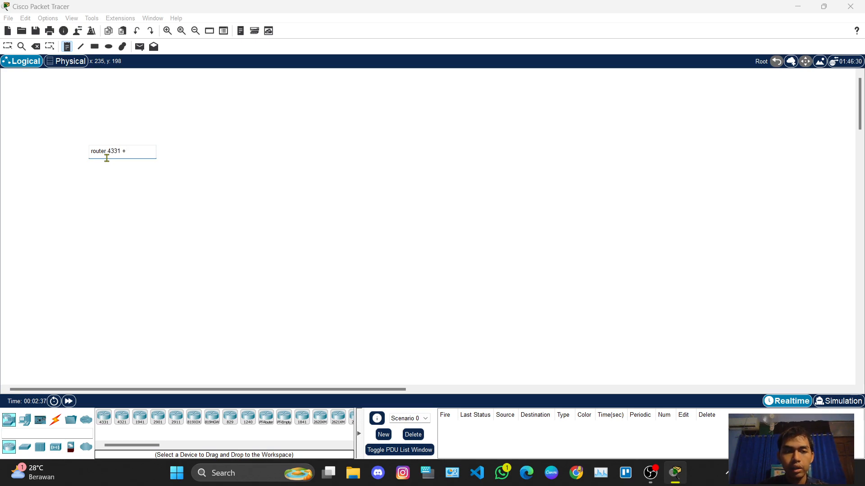
pyautogui.write(' +')
pyautogui.press('capslock')
pyautogui.write('GLC-T')
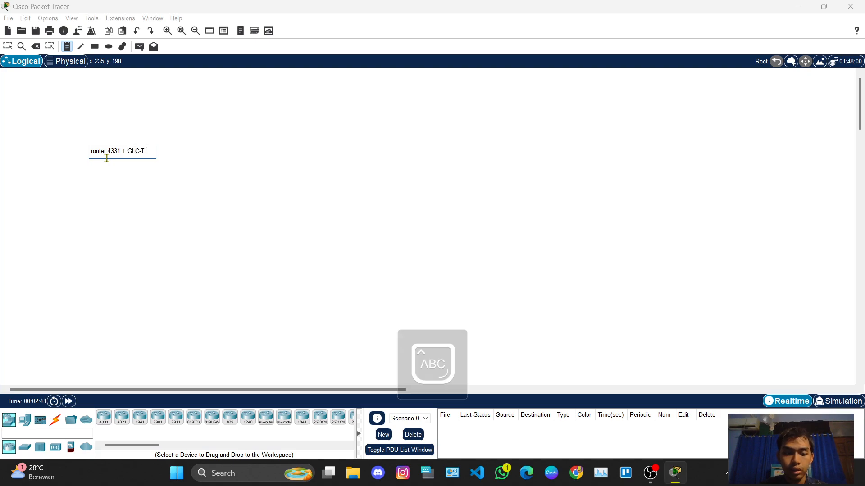
pyautogui.press('capslock')
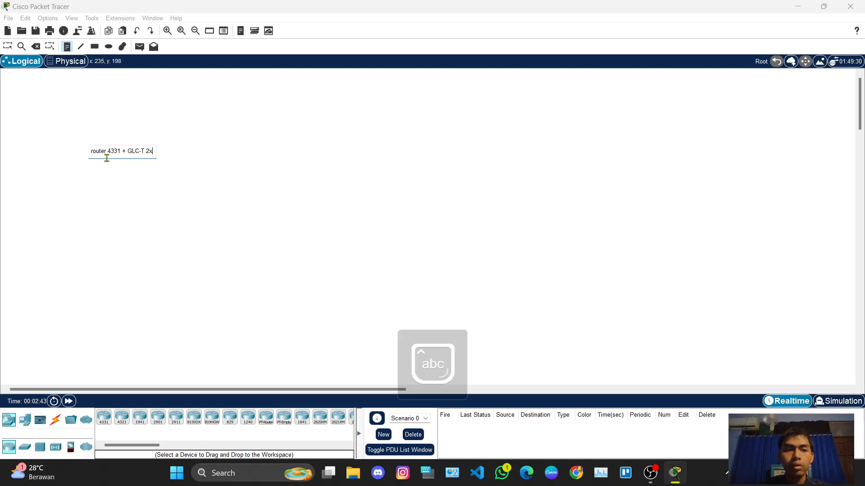
pyautogui.write('LC-T 2x')
pyautogui.press('Return')
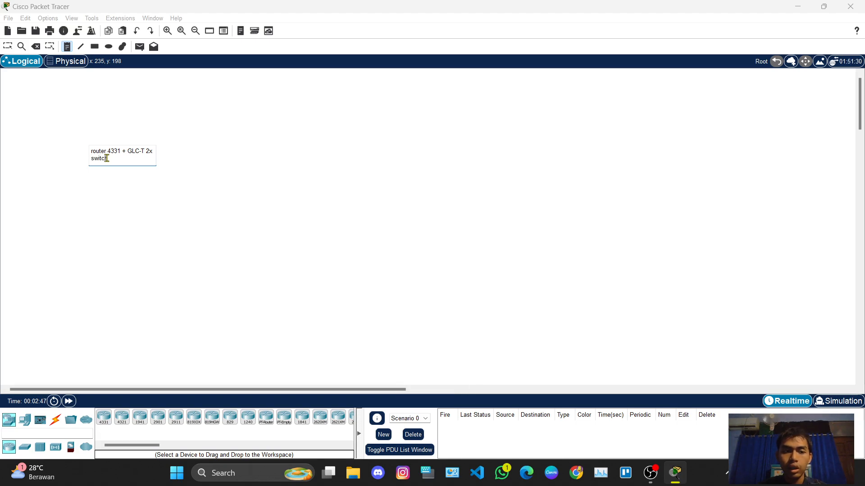
pyautogui.write('switch')
pyautogui.press('Return')
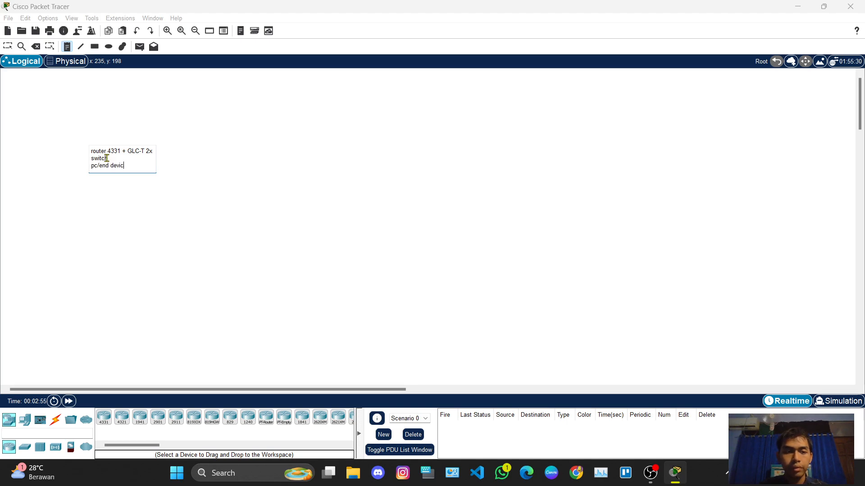
pyautogui.click(207, 104)
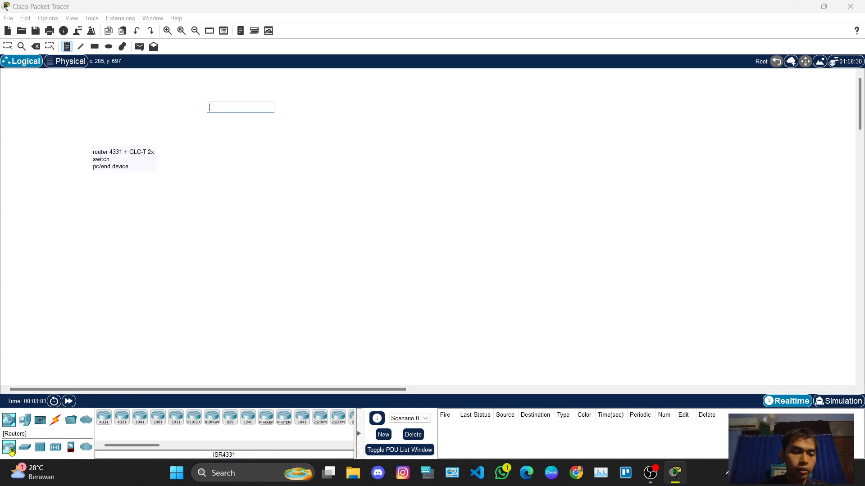
# Place four PC-PT end devices in a row across the lower middle of the workspace, grouped in two pairs
pyautogui.click(10, 448)
pyautogui.click(24, 421)
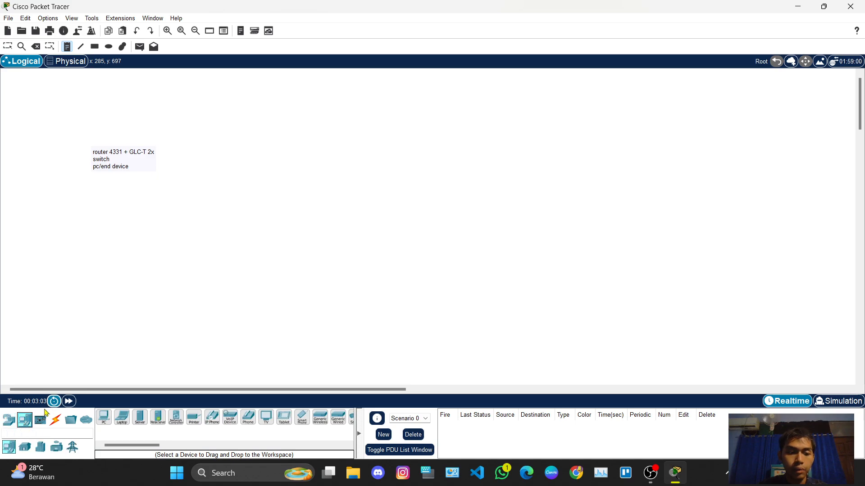
pyautogui.click(104, 417)
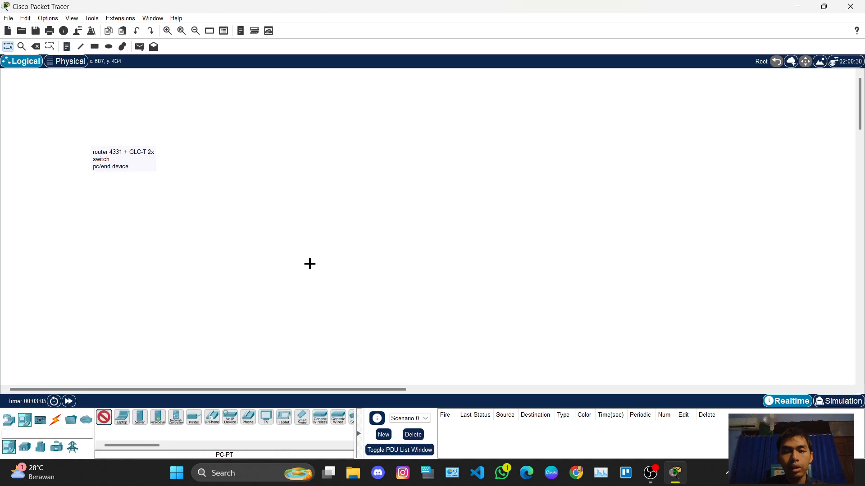
pyautogui.click(304, 262)
pyautogui.click(104, 417)
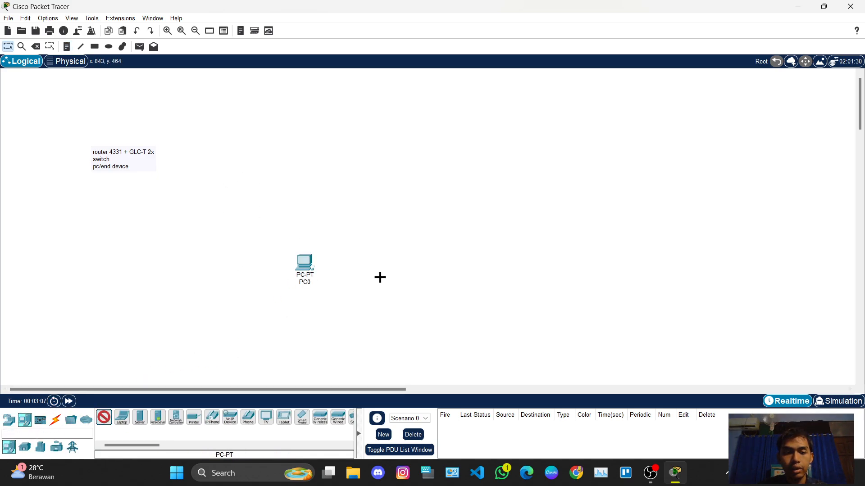
pyautogui.click(338, 269)
pyautogui.click(104, 417)
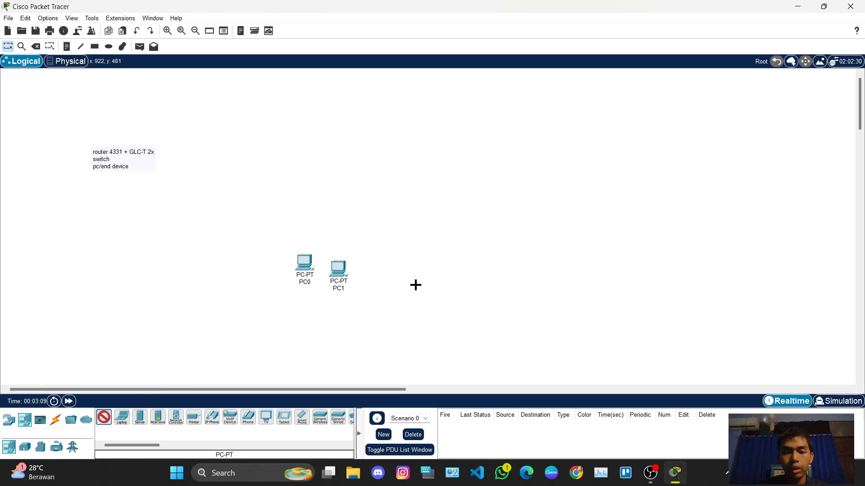
pyautogui.click(418, 274)
pyautogui.click(103, 418)
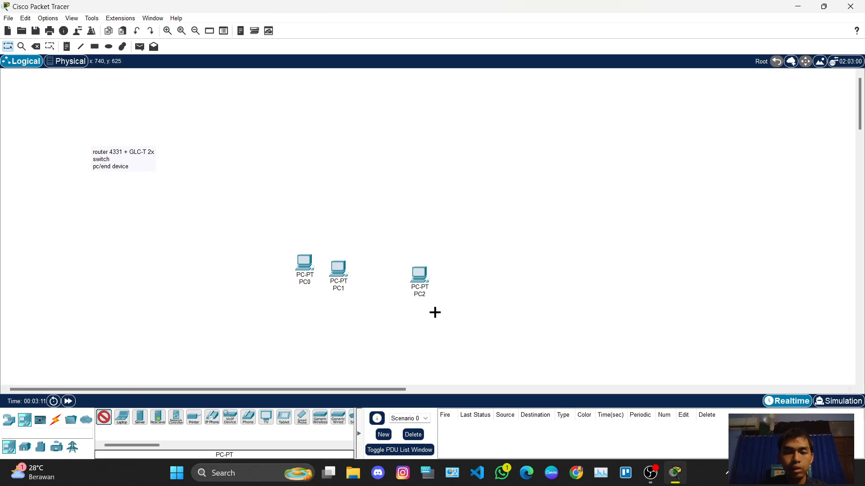
pyautogui.click(459, 282)
# Extend the PC row to the right with two more pairs of PC-PT end devices
pyautogui.click(104, 418)
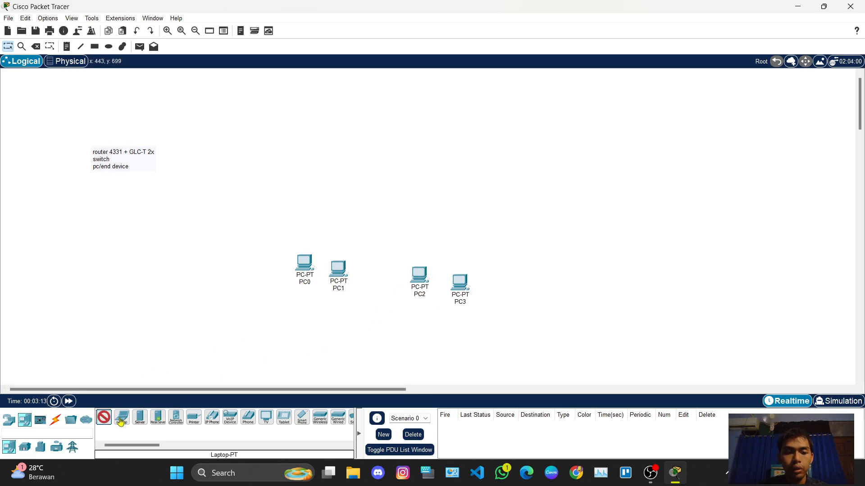
pyautogui.click(519, 279)
pyautogui.click(103, 417)
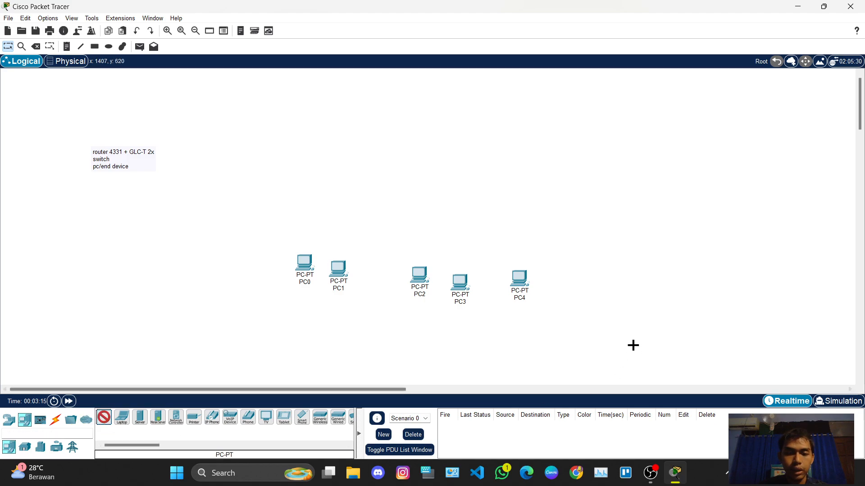
pyautogui.click(555, 279)
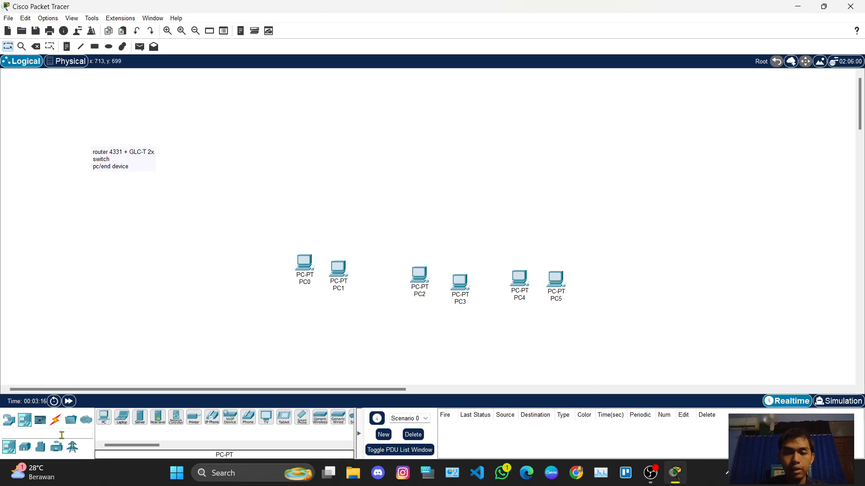
pyautogui.click(103, 417)
pyautogui.click(621, 279)
pyautogui.click(104, 417)
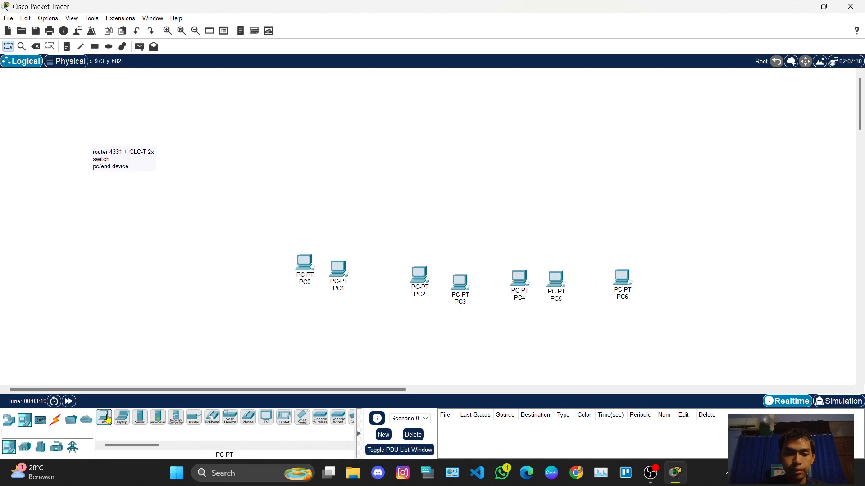
pyautogui.click(672, 283)
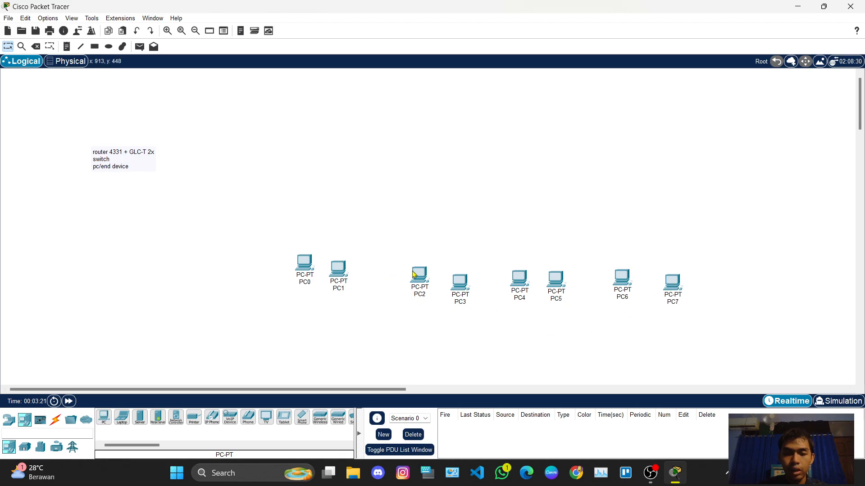
# Nudge PC2 and PC0 down to line up with the neighbouring PC in each pair
pyautogui.moveTo(412, 271); pyautogui.dragTo(415, 278)
pyautogui.moveTo(304, 262); pyautogui.dragTo(306, 271)
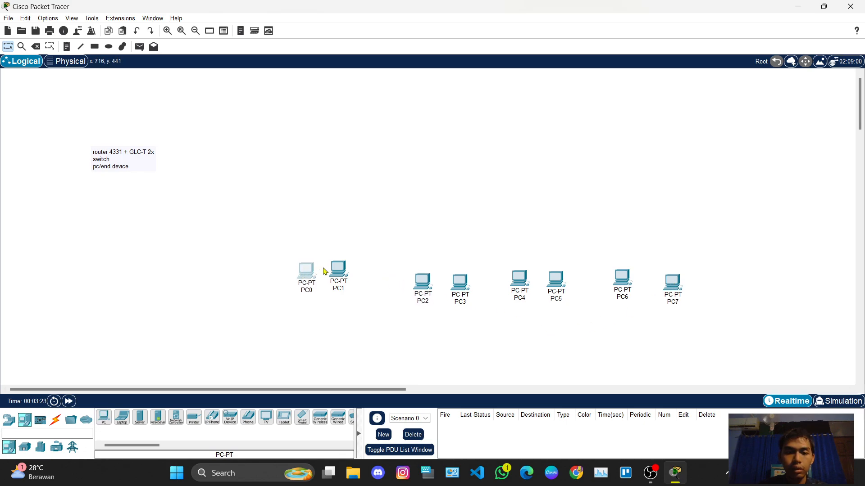
pyautogui.click(237, 269)
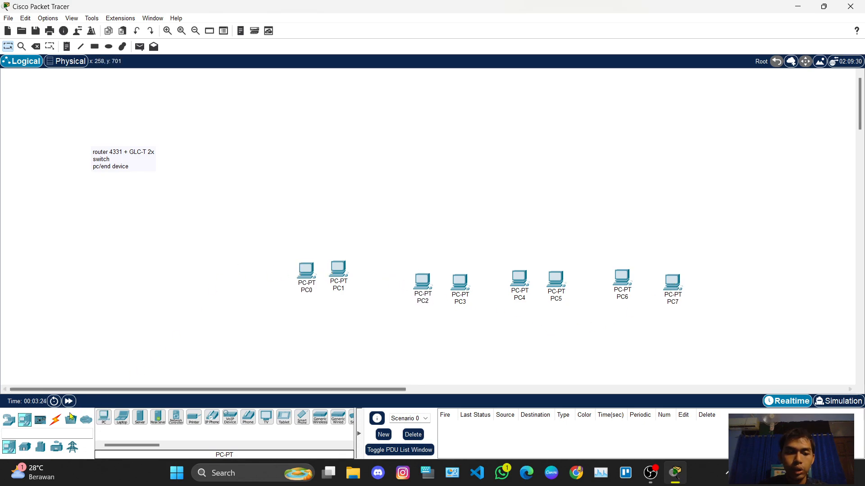
# Place a 2960 switch above each of the four PC pairs and adjust the positions of PC7 and Switch3
pyautogui.click(9, 423)
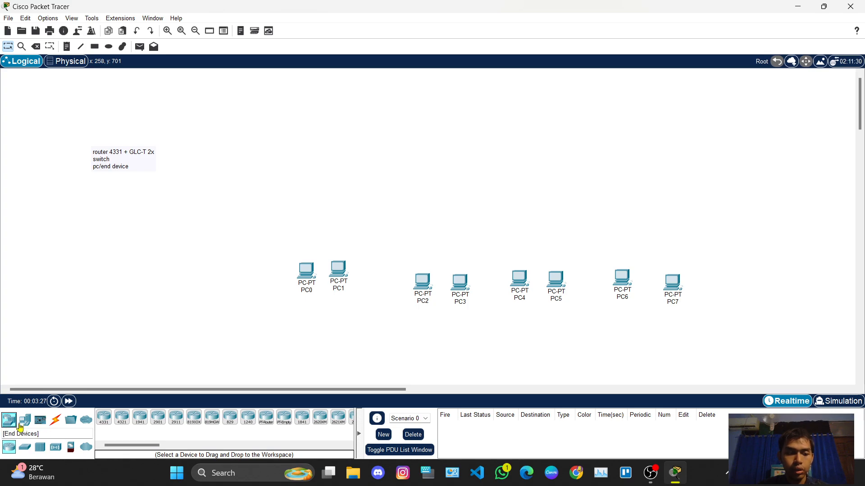
pyautogui.click(25, 447)
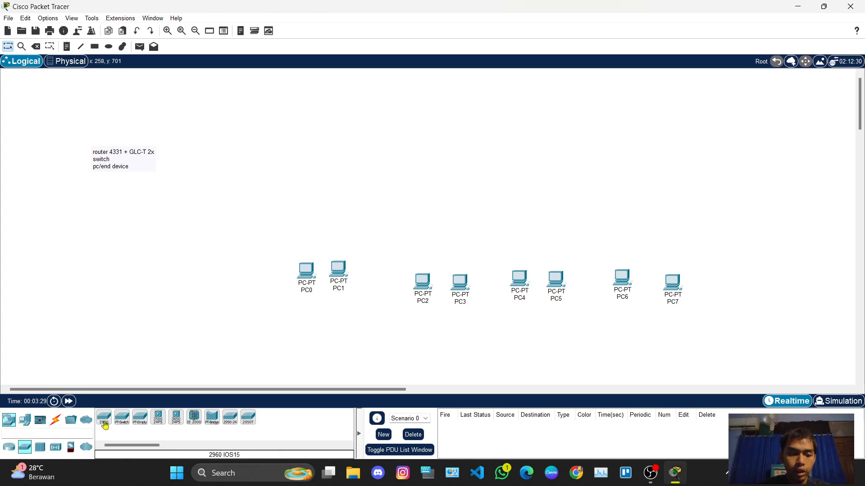
pyautogui.click(104, 425)
pyautogui.click(321, 218)
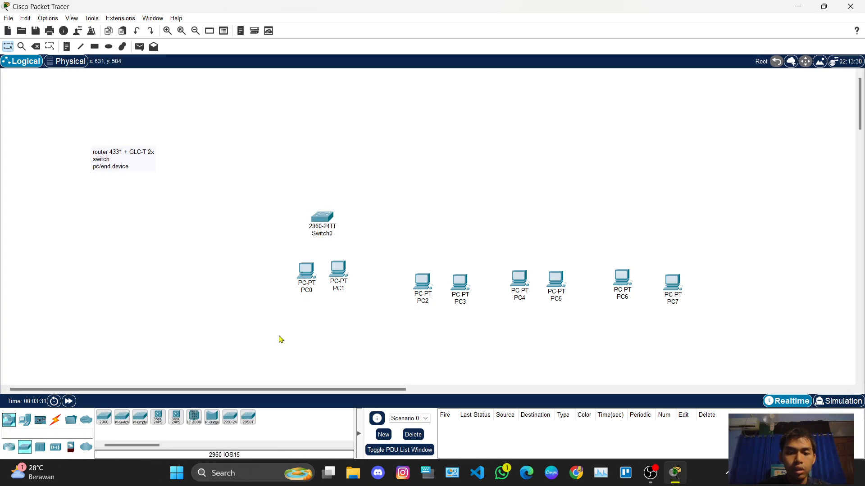
pyautogui.click(104, 418)
pyautogui.click(437, 231)
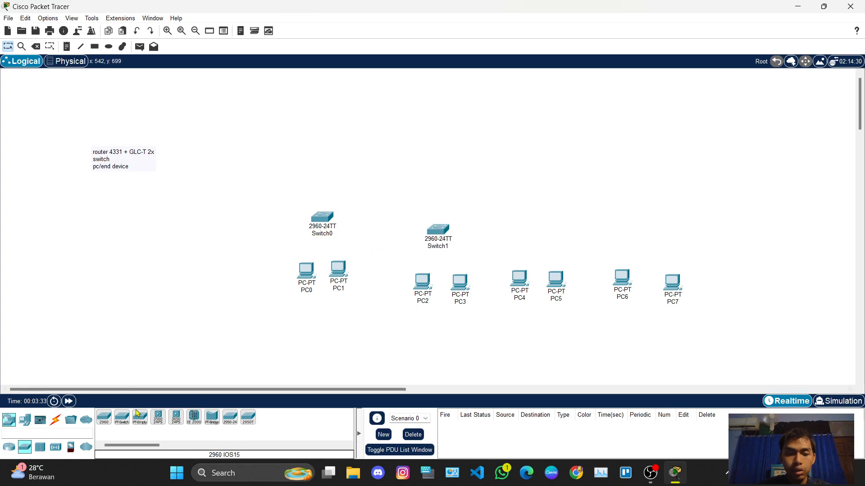
pyautogui.click(104, 418)
pyautogui.click(550, 227)
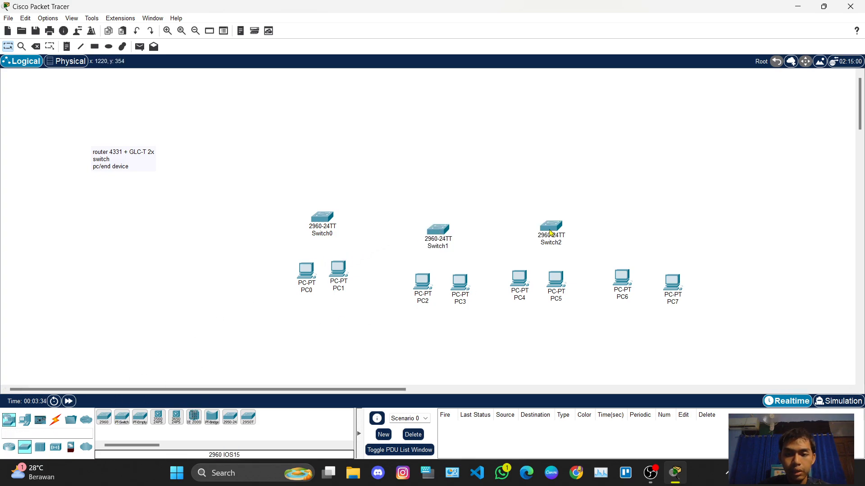
pyautogui.click(104, 418)
pyautogui.click(650, 245)
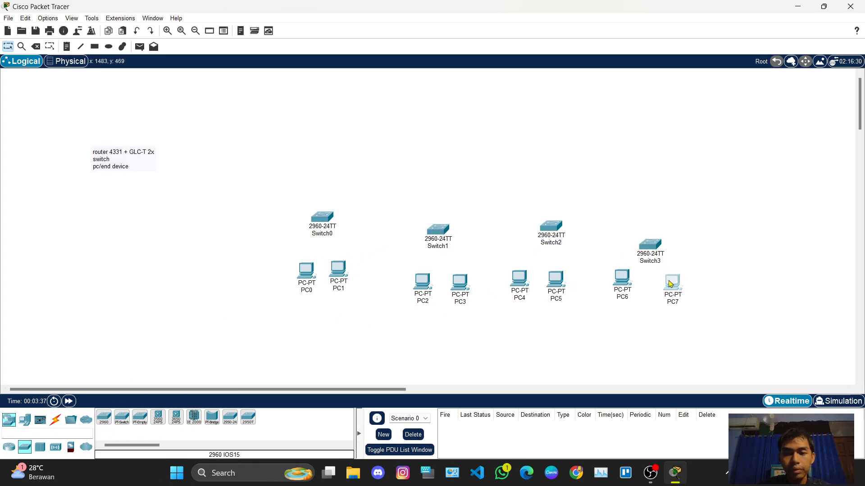
pyautogui.moveTo(669, 284); pyautogui.dragTo(648, 238)
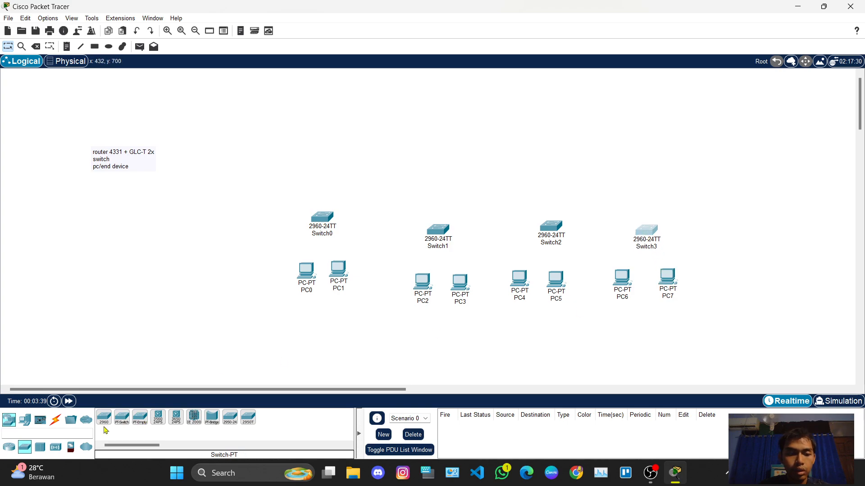
# Place four ISR4331 routers in a row, one above each switch
pyautogui.click(10, 450)
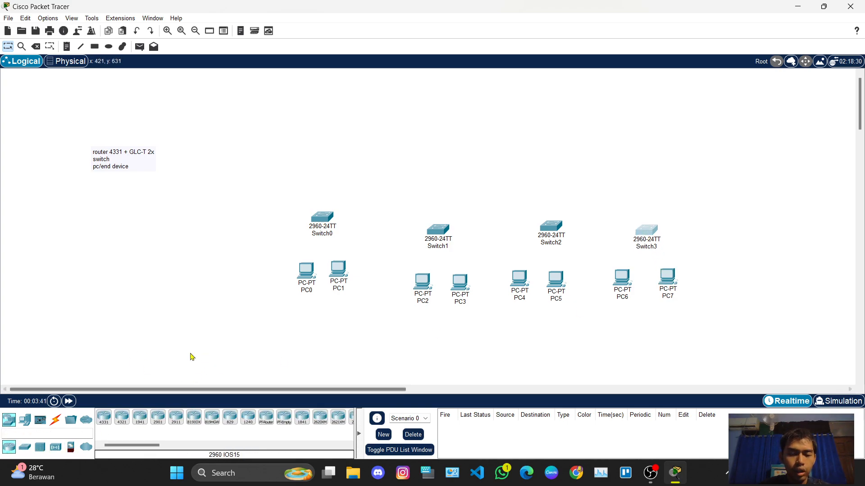
pyautogui.moveTo(106, 421); pyautogui.dragTo(106, 421)
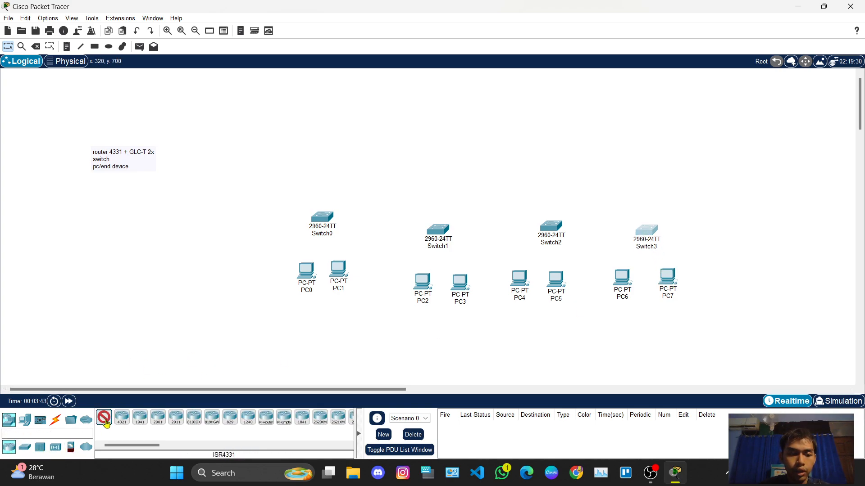
pyautogui.click(337, 156)
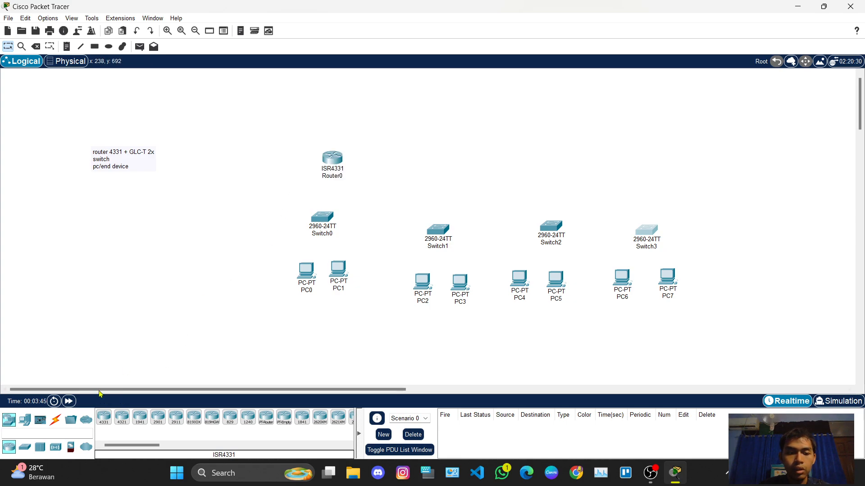
pyautogui.click(104, 418)
pyautogui.click(445, 172)
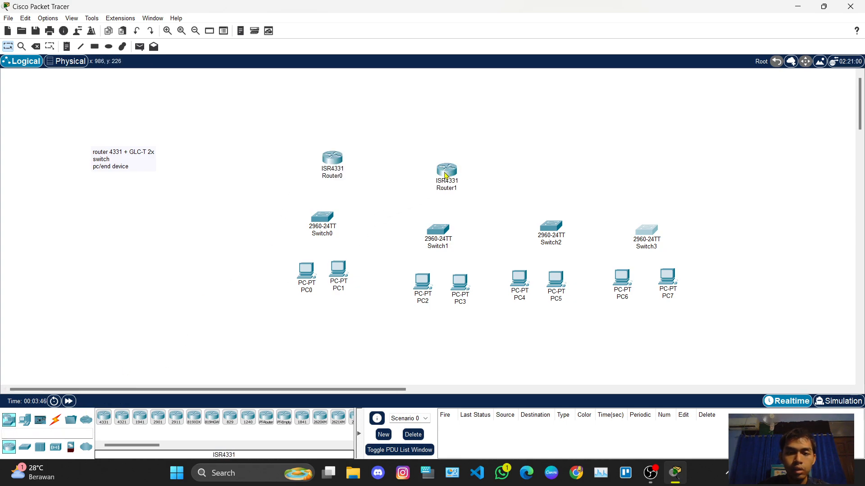
pyautogui.click(104, 418)
pyautogui.click(545, 168)
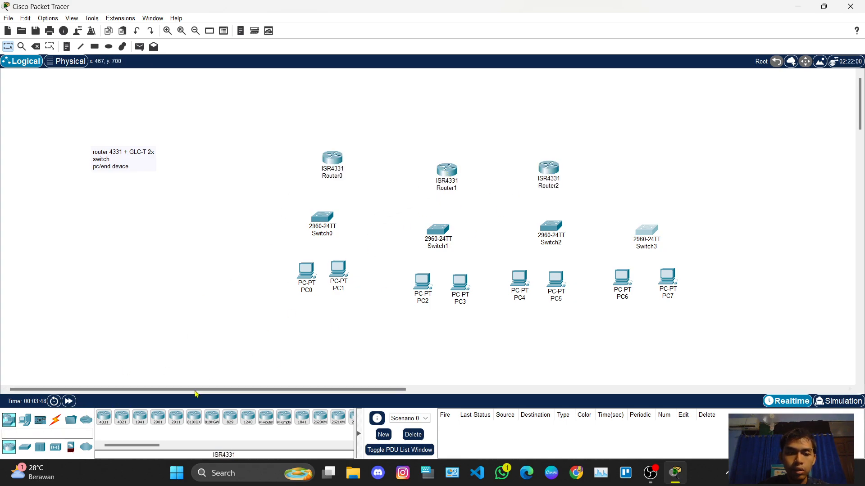
pyautogui.click(104, 417)
pyautogui.click(650, 173)
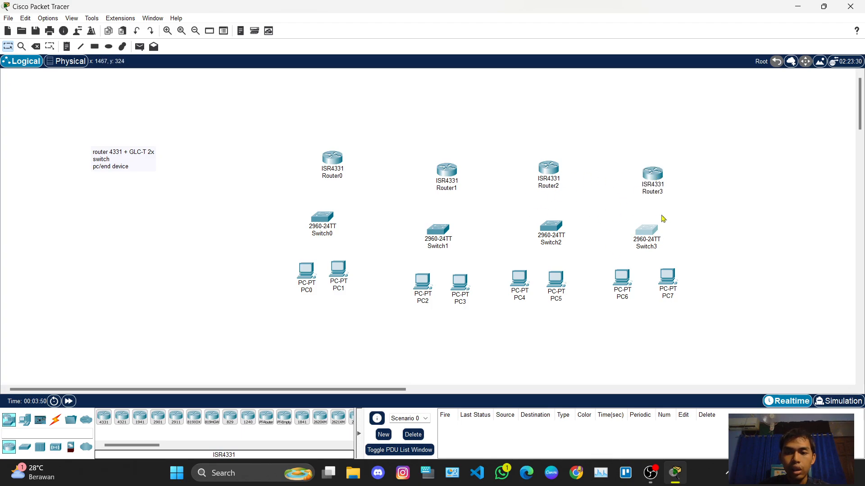
# Install two GLC-T modules in the two SFP slots of Router0
pyautogui.moveTo(337, 164); pyautogui.dragTo(334, 164)
pyautogui.click(334, 161)
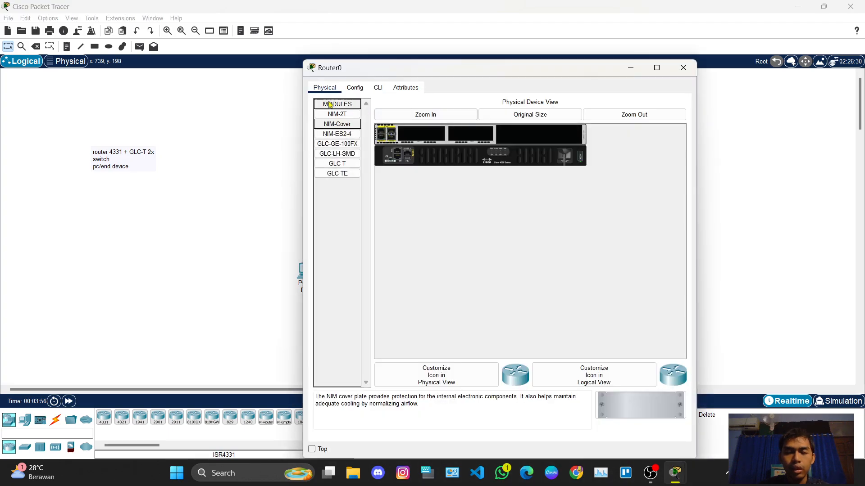
pyautogui.moveTo(404, 72); pyautogui.dragTo(536, 72)
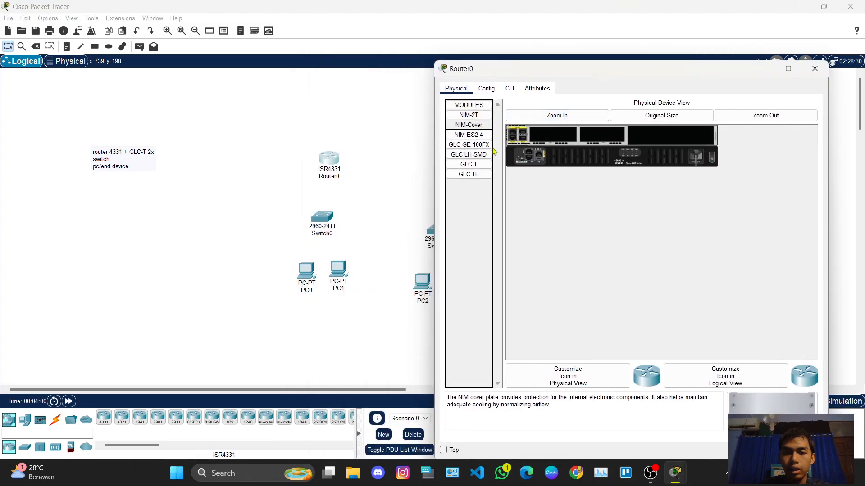
pyautogui.click(469, 164)
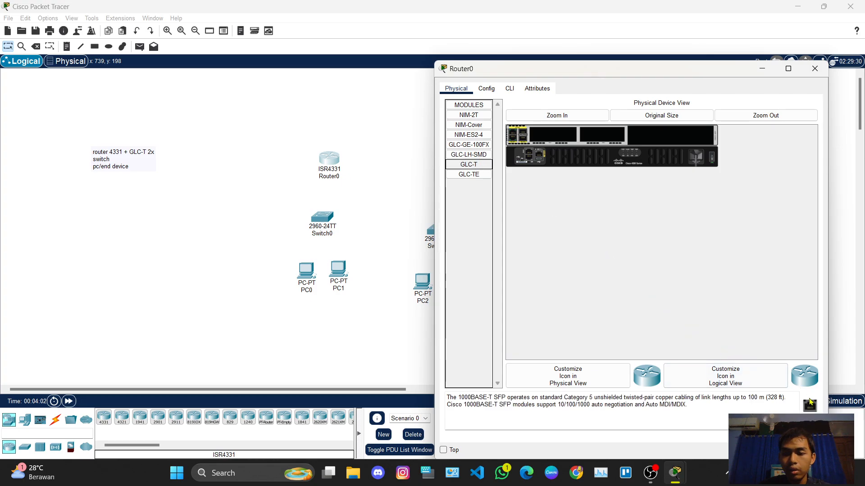
pyautogui.moveTo(809, 404); pyautogui.dragTo(522, 134)
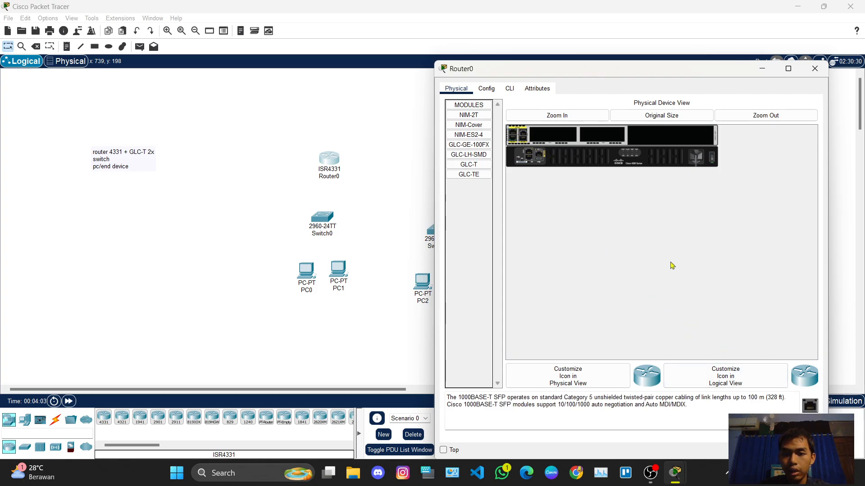
pyautogui.moveTo(809, 404); pyautogui.dragTo(521, 141)
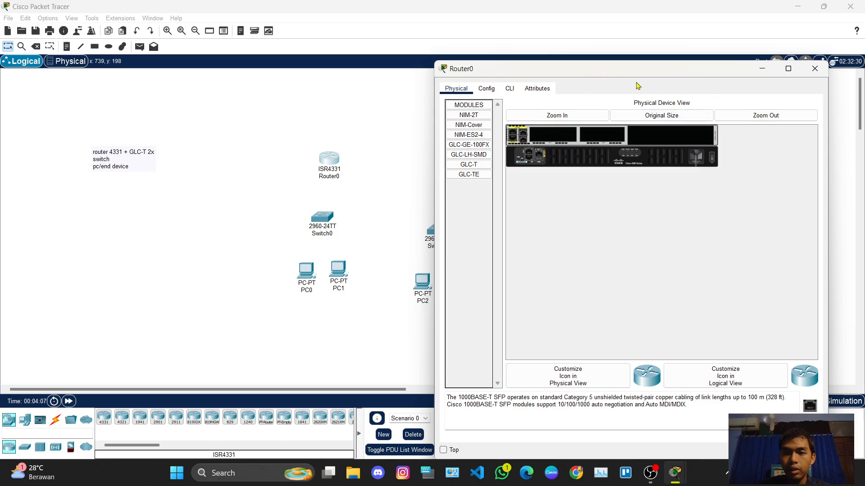
pyautogui.moveTo(631, 70); pyautogui.dragTo(559, 70)
pyautogui.click(743, 69)
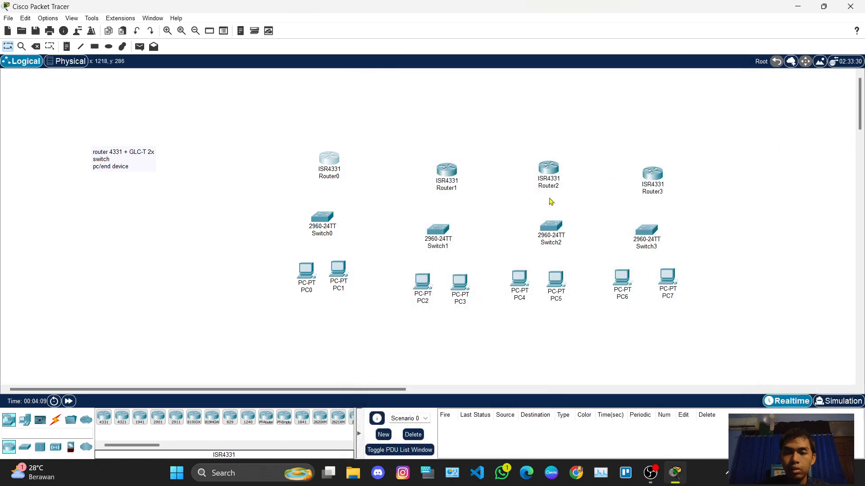
# Delete the three other routers, Router1, Router2 and Router3, from the workspace
pyautogui.moveTo(412, 141); pyautogui.dragTo(728, 194)
pyautogui.press('Delete')
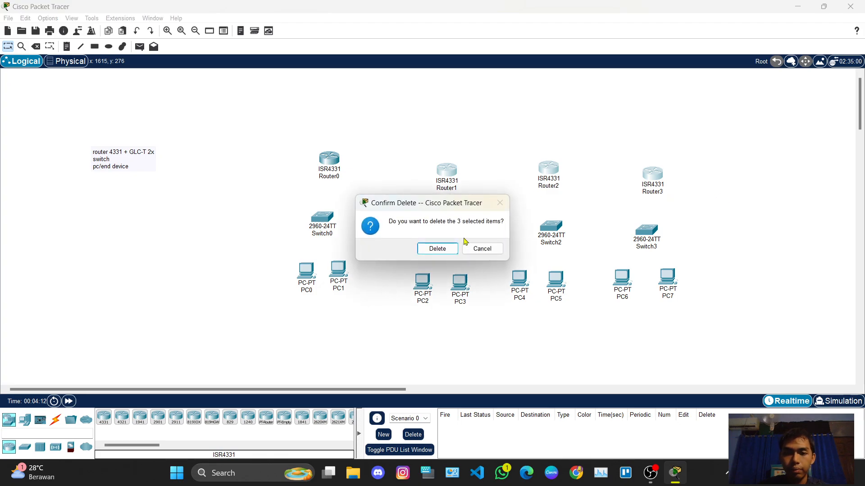
pyautogui.click(434, 248)
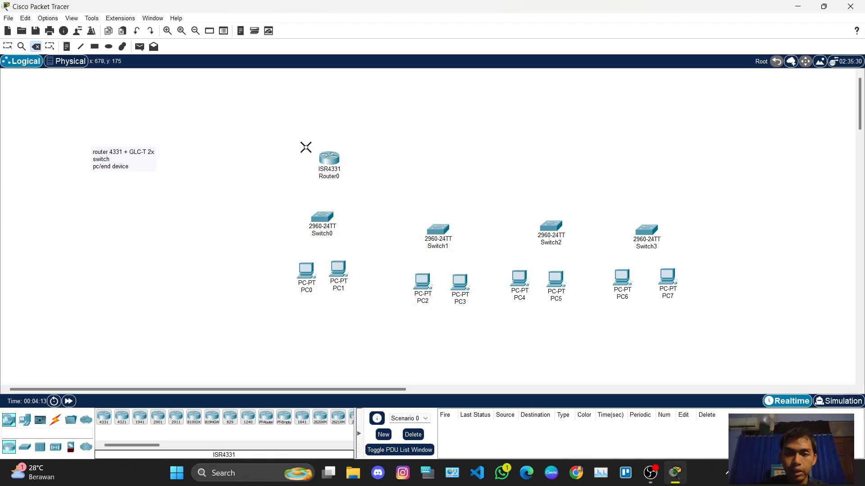
# Duplicate Router0 three times, place one copy above each of Switch1, Switch2 and Switch3, and check the modules of the copy above Switch1
pyautogui.click(8, 47)
pyautogui.moveTo(288, 134); pyautogui.dragTo(429, 180)
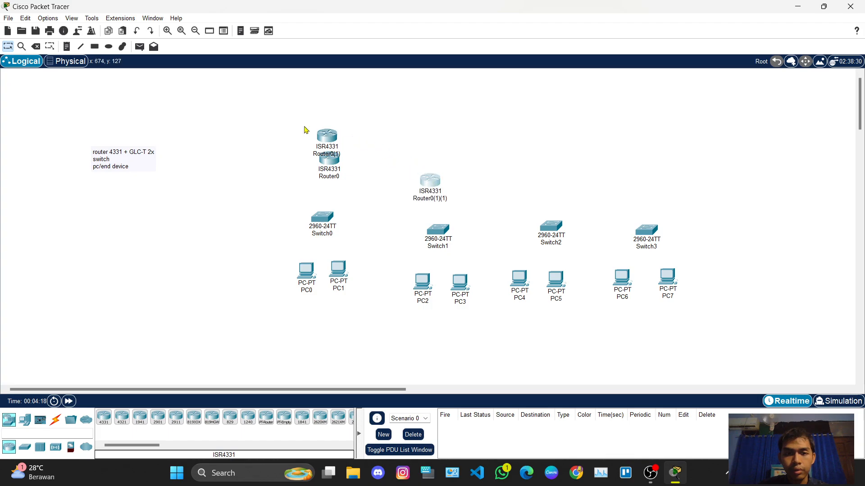
pyautogui.keyDown('ctrl'); pyautogui.moveTo(326, 135); pyautogui.dragTo(550, 176); pyautogui.keyUp('ctrl')
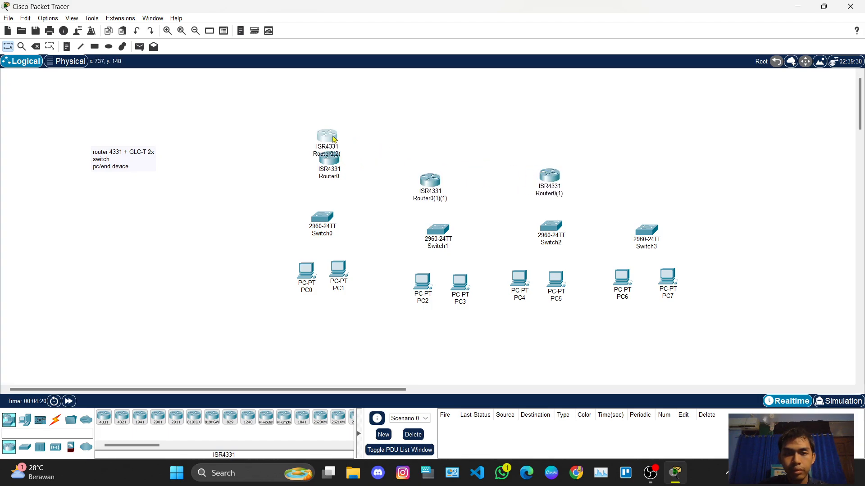
pyautogui.moveTo(333, 139); pyautogui.dragTo(653, 176)
pyautogui.click(429, 185)
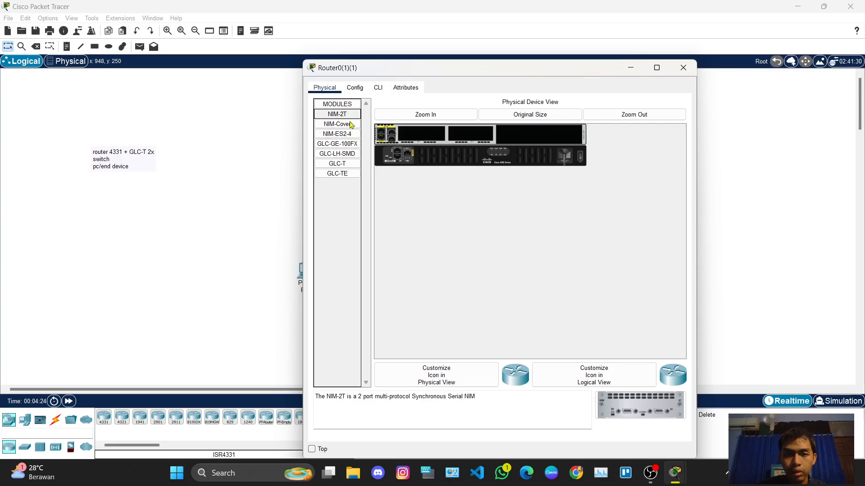
pyautogui.click(337, 164)
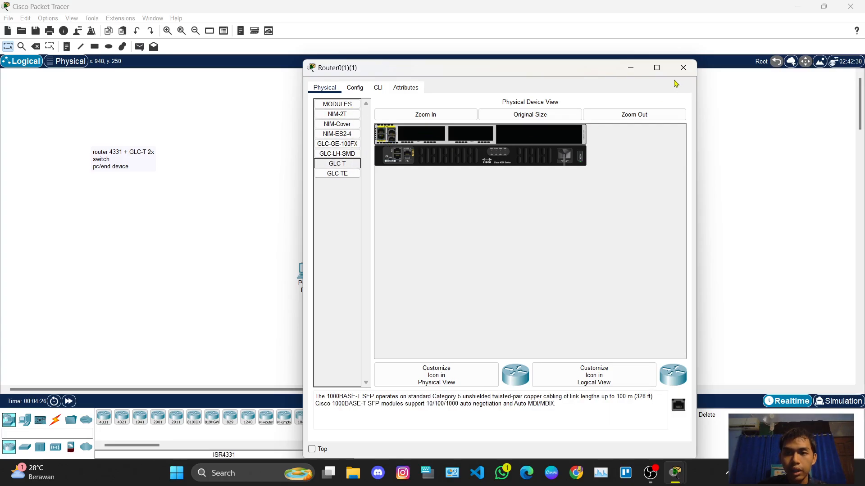
pyautogui.click(683, 68)
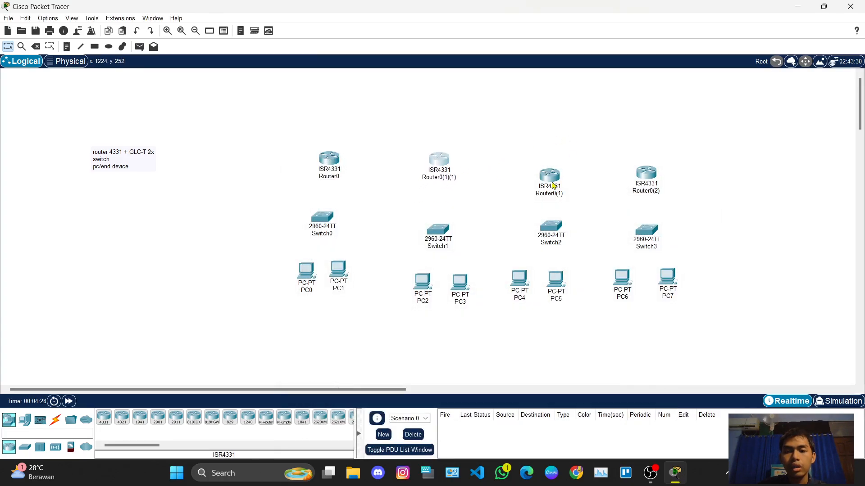
# Align the copied routers in a row with Router0 and adjust the positions of Switch2 and PC6 beneath them
pyautogui.moveTo(554, 186); pyautogui.dragTo(545, 171)
pyautogui.moveTo(641, 177); pyautogui.dragTo(641, 164)
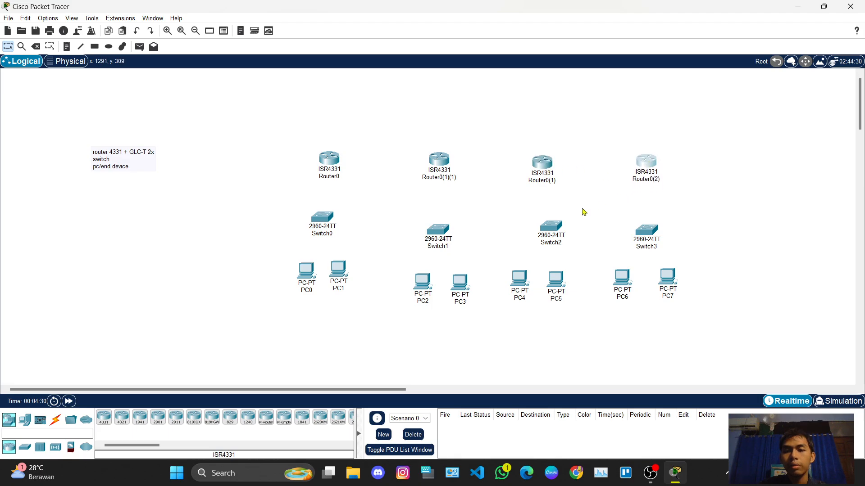
pyautogui.moveTo(558, 230); pyautogui.dragTo(552, 229)
pyautogui.moveTo(649, 236); pyautogui.dragTo(649, 238)
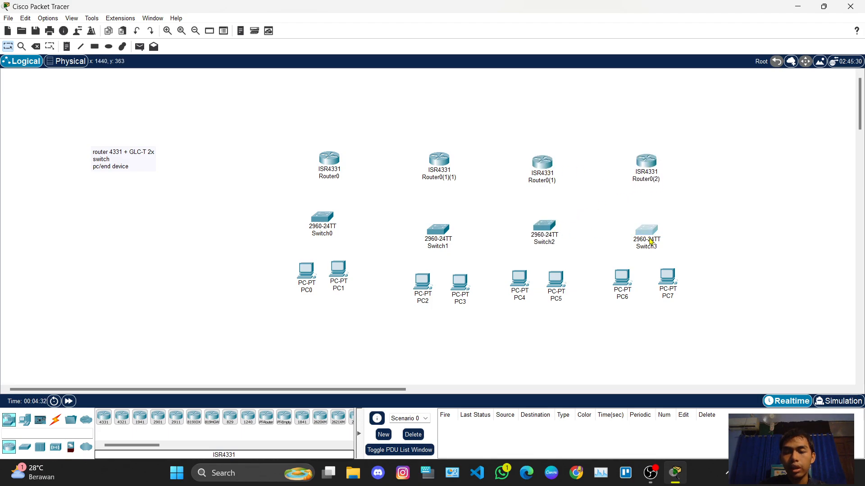
pyautogui.click(651, 242)
pyautogui.click(685, 68)
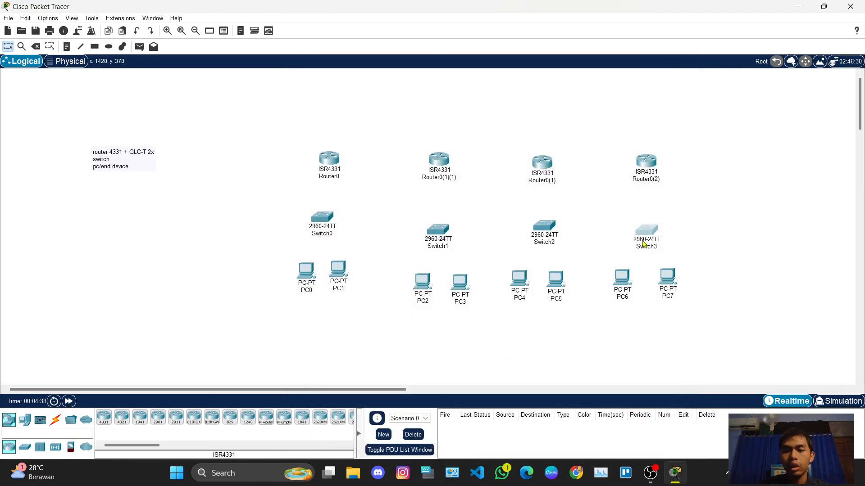
pyautogui.moveTo(625, 274); pyautogui.dragTo(632, 273)
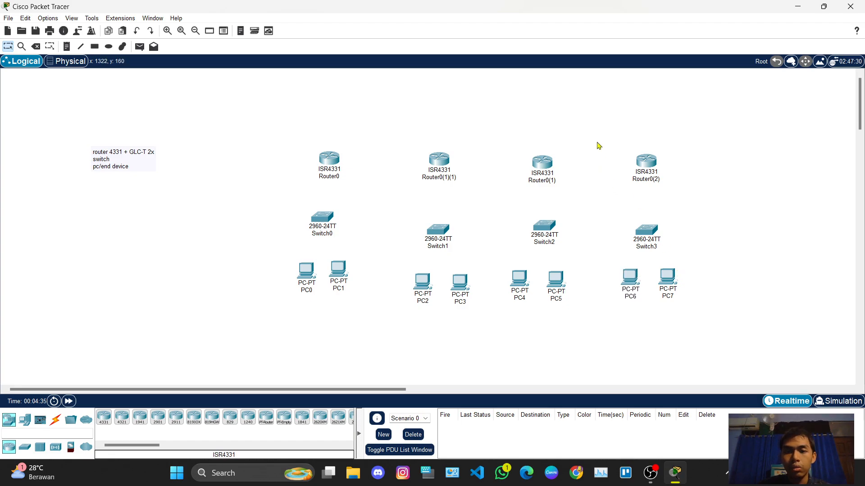
# Spread the four router, switch and PC groups farther apart horizontally, moving each group as a whole
pyautogui.moveTo(596, 144); pyautogui.dragTo(687, 318)
pyautogui.moveTo(655, 229); pyautogui.dragTo(734, 223)
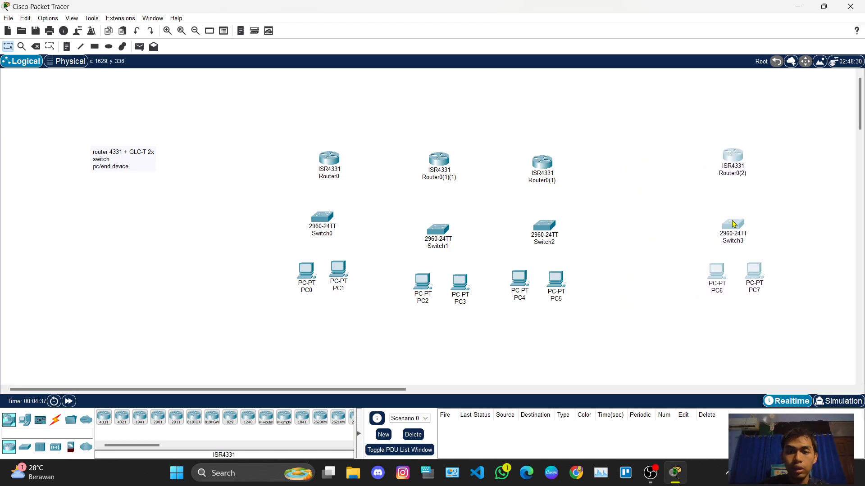
pyautogui.moveTo(485, 140); pyautogui.dragTo(598, 309)
pyautogui.moveTo(554, 234); pyautogui.dragTo(599, 229)
pyautogui.moveTo(405, 142); pyautogui.dragTo(491, 309)
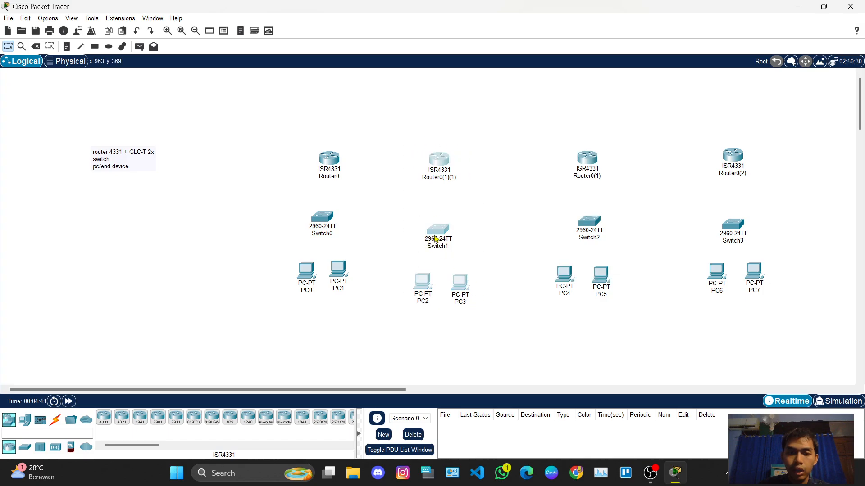
pyautogui.moveTo(436, 231); pyautogui.dragTo(444, 224)
pyautogui.moveTo(271, 136); pyautogui.dragTo(363, 292)
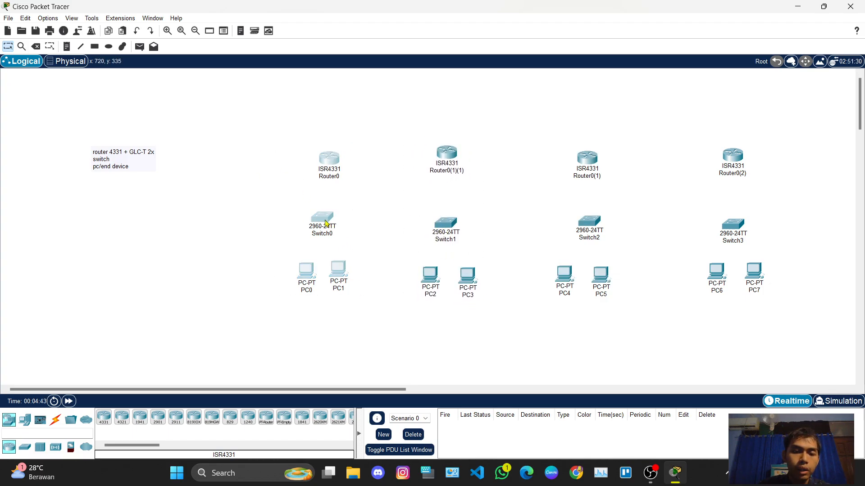
pyautogui.moveTo(325, 222); pyautogui.dragTo(297, 227)
pyautogui.click(363, 214)
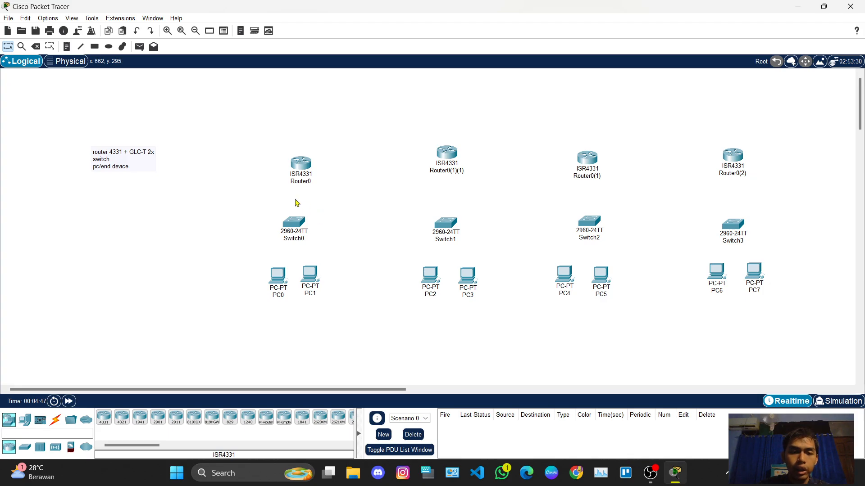
# Add the note "192.168.1.0/24" and position it just above and to the left of Switch0
pyautogui.click(69, 48)
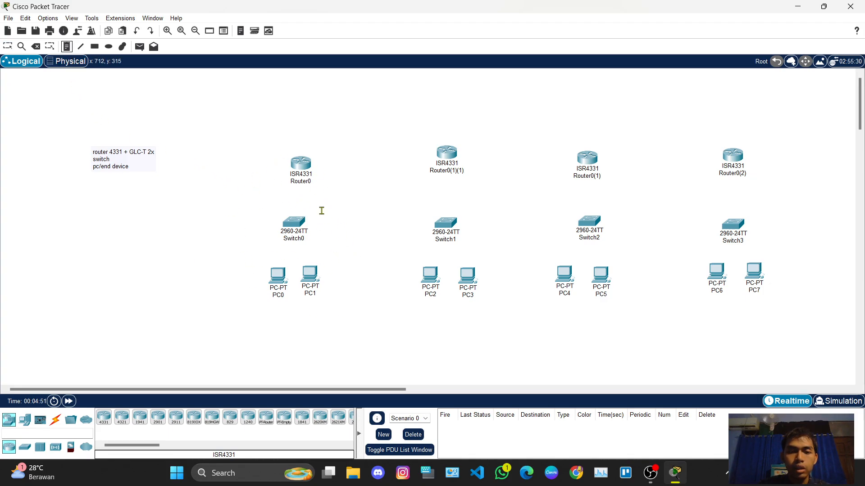
pyautogui.click(254, 206)
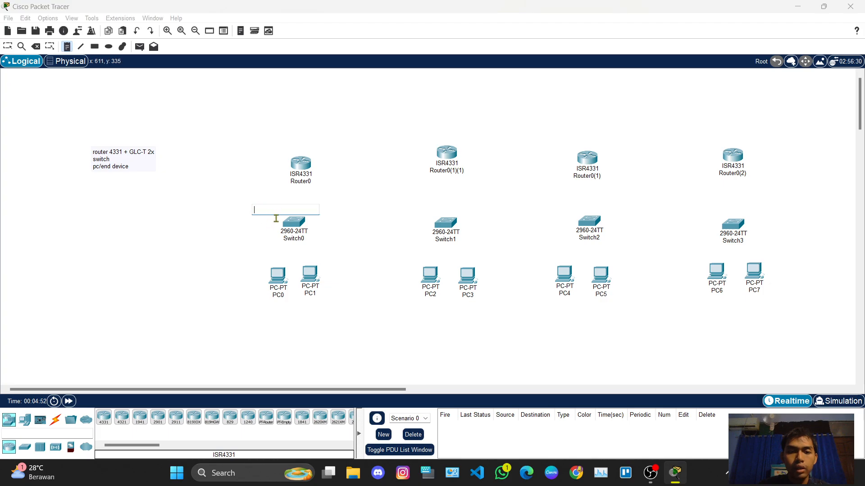
pyautogui.write('192')
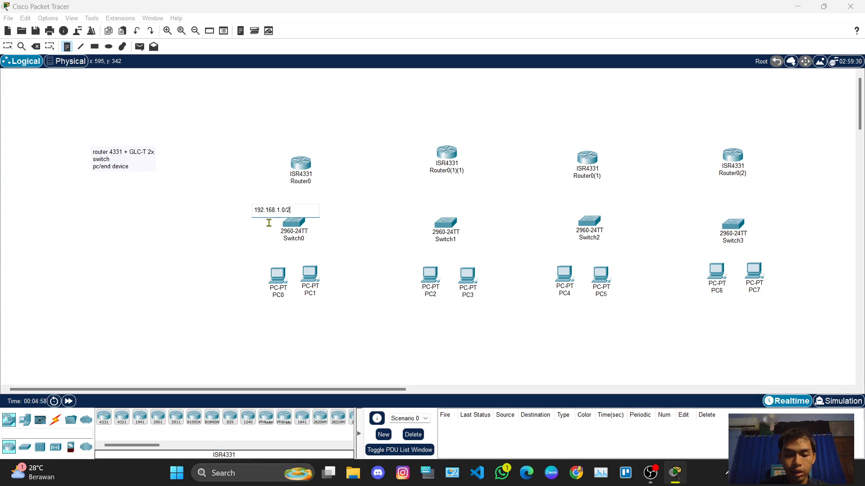
pyautogui.write('.168.1.0/24')
pyautogui.click(8, 47)
pyautogui.moveTo(271, 211)
pyautogui.mouseDown()
pyautogui.moveTo(266, 201)
pyautogui.moveTo(275, 206)
pyautogui.moveTo(255, 209)
pyautogui.mouseUp()
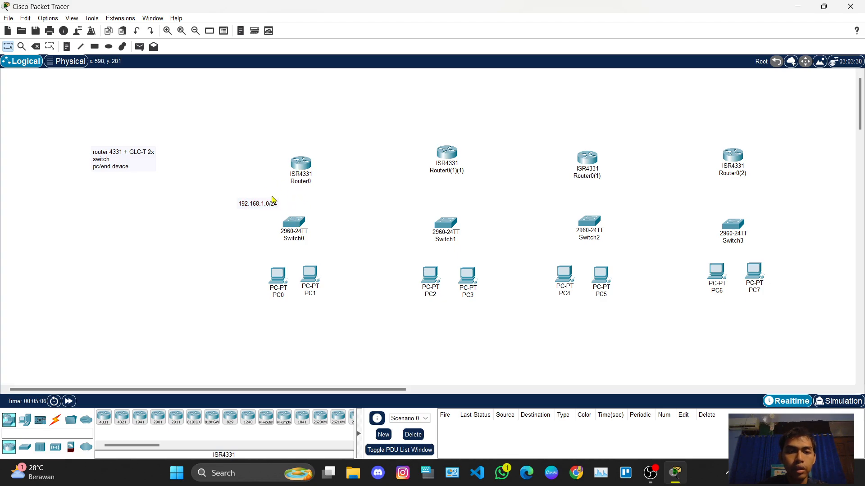
# Copy the 192.168.1.0/24 note to a spot beside Switch1 and change its text to 192.168.2.0/24
pyautogui.moveTo(233, 188); pyautogui.dragTo(259, 218)
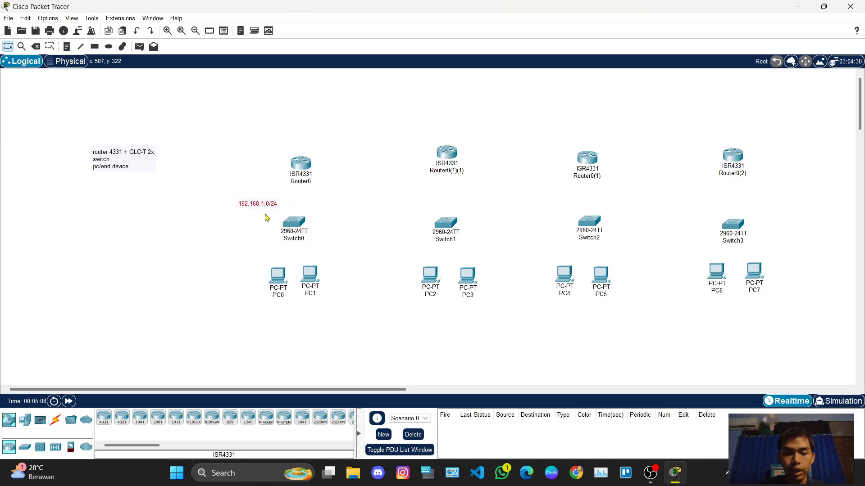
pyautogui.hotkey('ctrl', 'c')
pyautogui.hotkey('ctrl', 'v')
pyautogui.moveTo(255, 184); pyautogui.dragTo(426, 219)
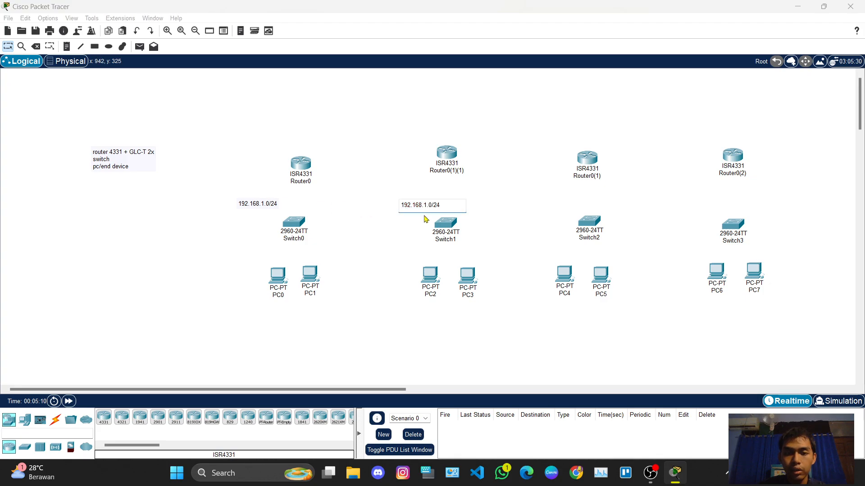
pyautogui.click(424, 206)
pyautogui.press('Delete')
pyautogui.write('2')
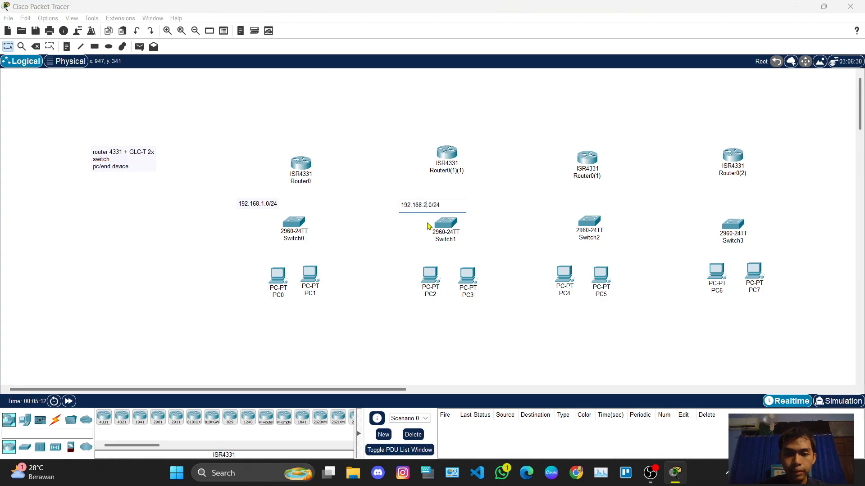
pyautogui.click(419, 234)
# Copy the 192.168.2.0/24 note to a spot beside Switch2 and change its text to 192.168.3.0/24
pyautogui.moveTo(399, 194); pyautogui.dragTo(567, 212)
pyautogui.hotkey('ctrl', 'c')
pyautogui.hotkey('ctrl', 'v')
pyautogui.click(569, 210)
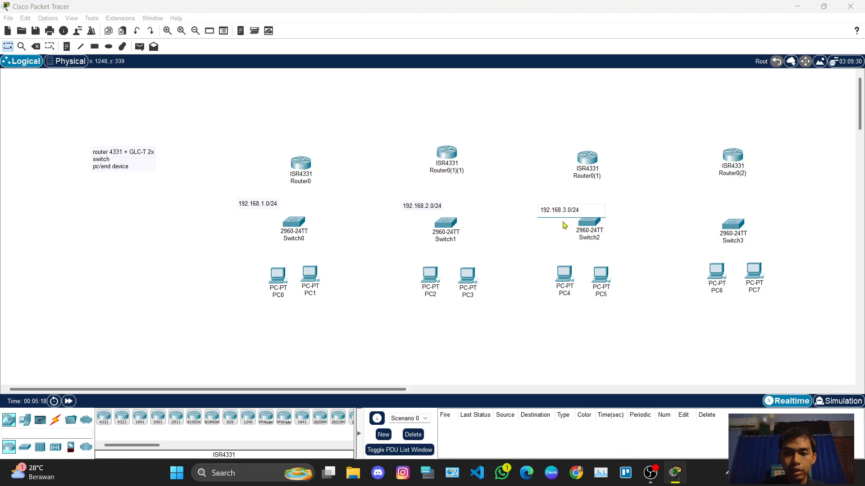
pyautogui.click(562, 225)
# Copy the 192.168.3.0/24 note to a spot beside Switch3 and change its text to 192.168.4.0/24
pyautogui.moveTo(539, 198); pyautogui.dragTo(686, 221)
pyautogui.hotkey('ctrl', 'c')
pyautogui.hotkey('ctrl', 'v')
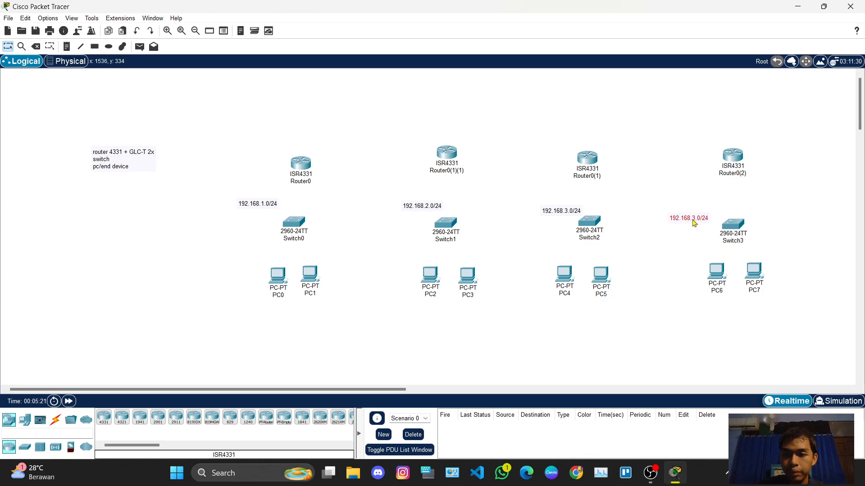
pyautogui.doubleClick(693, 218)
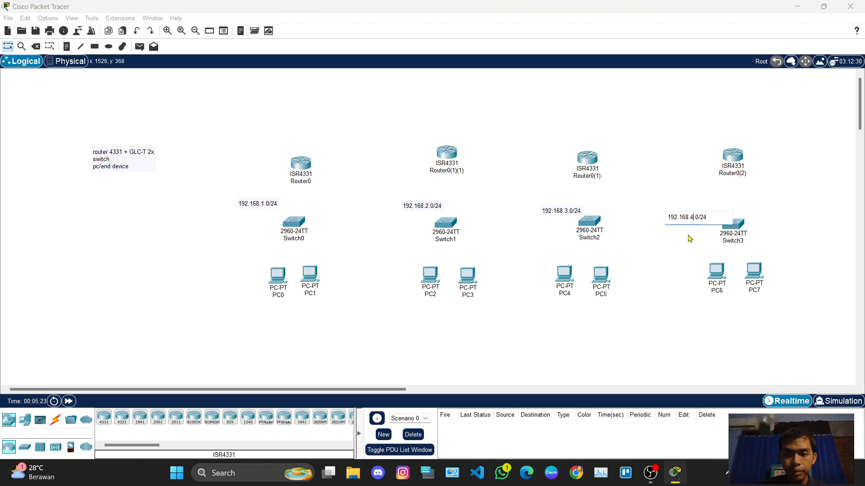
pyautogui.click(687, 197)
# Shift the Switch3 and Switch2 groups with their notes to the right and lower the router above Switch1 slightly
pyautogui.moveTo(667, 135); pyautogui.dragTo(828, 381)
pyautogui.moveTo(743, 235); pyautogui.dragTo(776, 234)
pyautogui.moveTo(515, 146); pyautogui.dragTo(624, 308)
pyautogui.moveTo(589, 221); pyautogui.dragTo(600, 222)
pyautogui.click(540, 177)
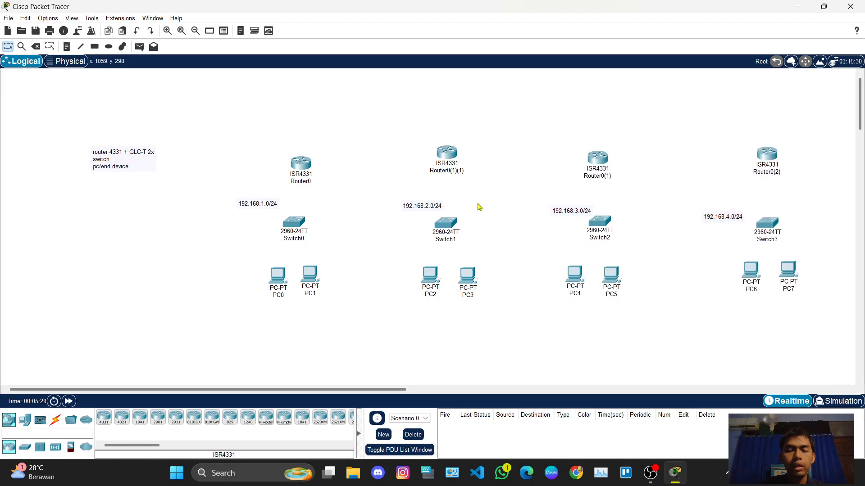
pyautogui.moveTo(438, 152); pyautogui.dragTo(440, 160)
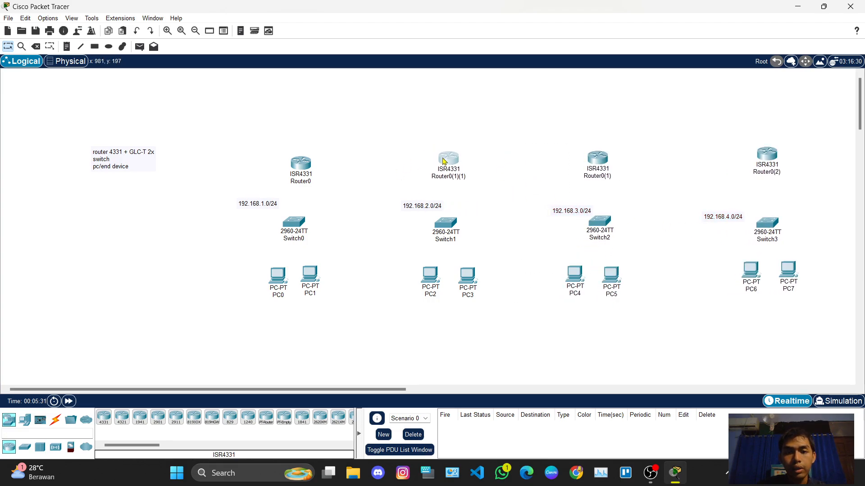
pyautogui.moveTo(272, 144); pyautogui.dragTo(356, 165)
# Place a note reading 192.168.5.0/24 above the gap between the first and second routers
pyautogui.click(66, 46)
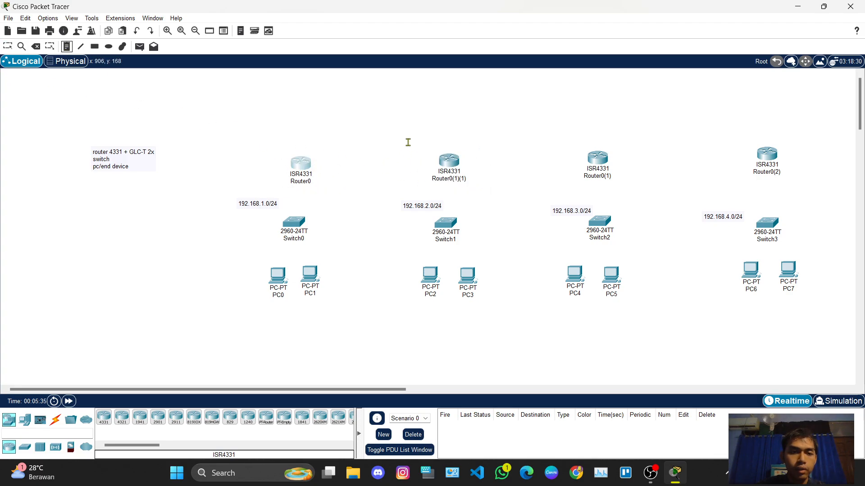
pyautogui.click(357, 131)
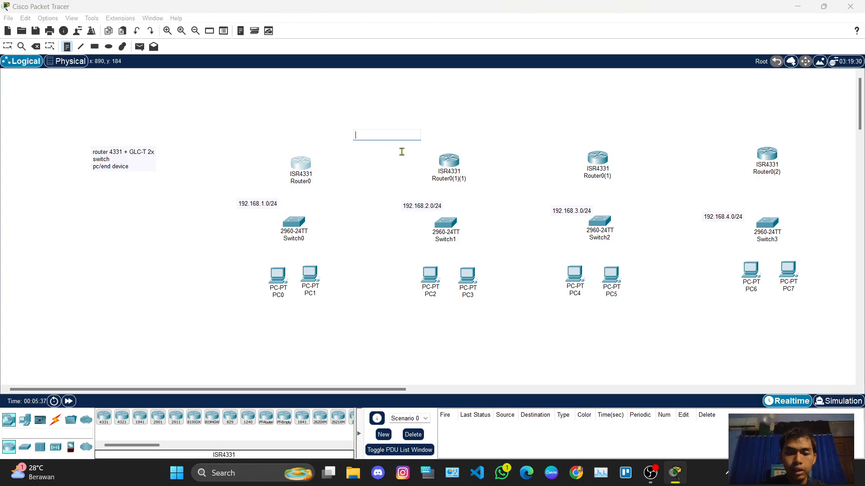
pyautogui.write('192.168.5.0/24')
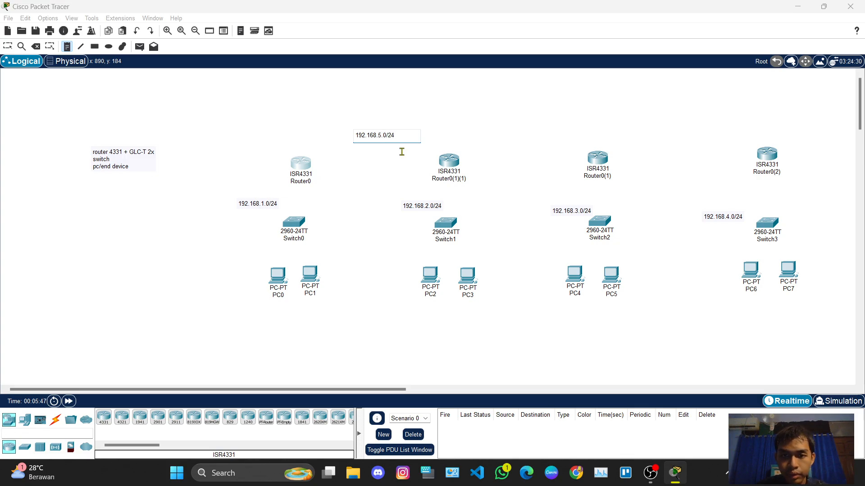
pyautogui.click(429, 111)
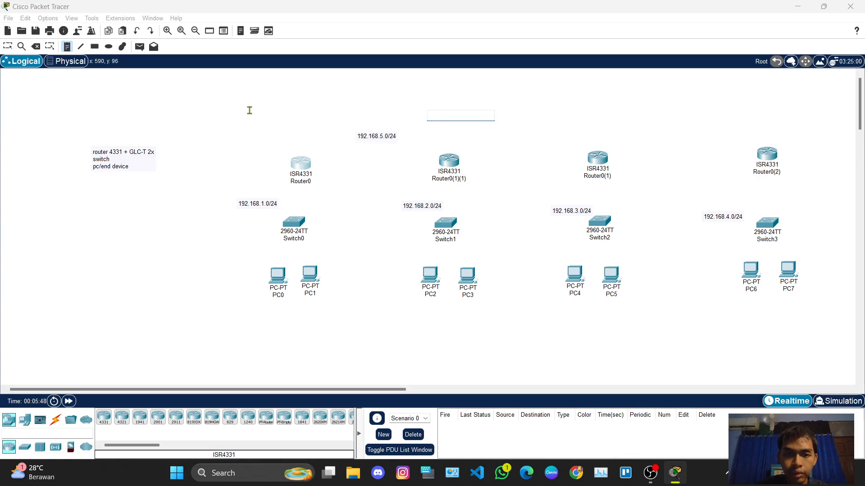
# Copy the 192.168.5.0/24 note to a spot between the second and third routers and change its text to 192.168.6.0/24
pyautogui.click(8, 46)
pyautogui.moveTo(357, 118); pyautogui.dragTo(373, 143)
pyautogui.hotkey('ctrl', 'c')
pyautogui.hotkey('ctrl', 'v')
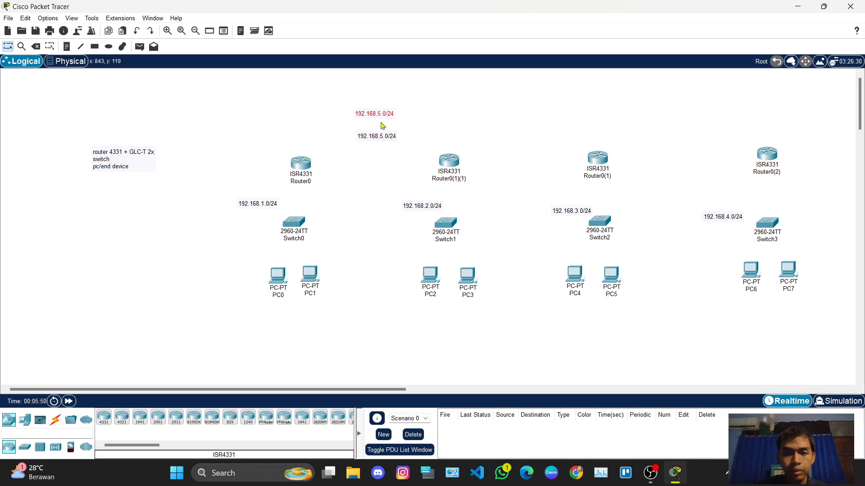
pyautogui.moveTo(389, 111); pyautogui.dragTo(535, 147)
pyautogui.doubleClick(521, 153)
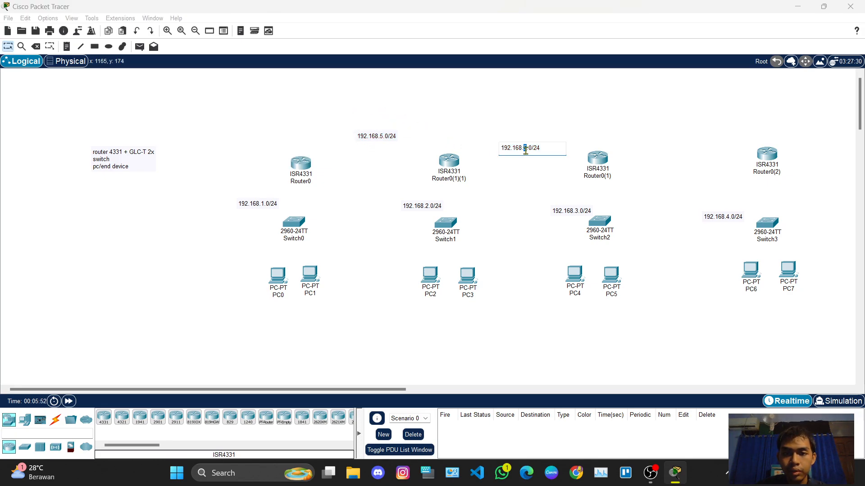
pyautogui.click(500, 134)
# Copy the 192.168.6.0/24 note to a spot between the third and fourth routers and change its text to "jar5: 192.168.7.0/24"
pyautogui.moveTo(503, 133); pyautogui.dragTo(525, 159)
pyautogui.hotkey('ctrl', 'c')
pyautogui.hotkey('ctrl', 'v')
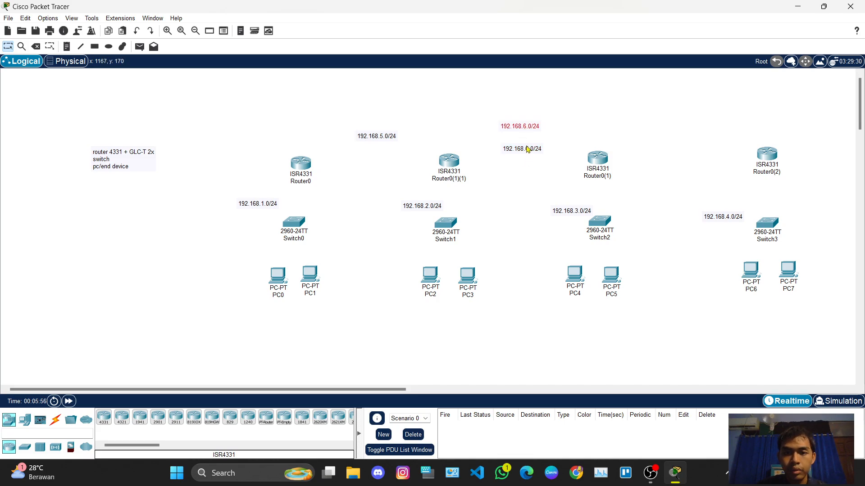
pyautogui.moveTo(540, 131); pyautogui.dragTo(701, 144)
pyautogui.doubleClick(701, 143)
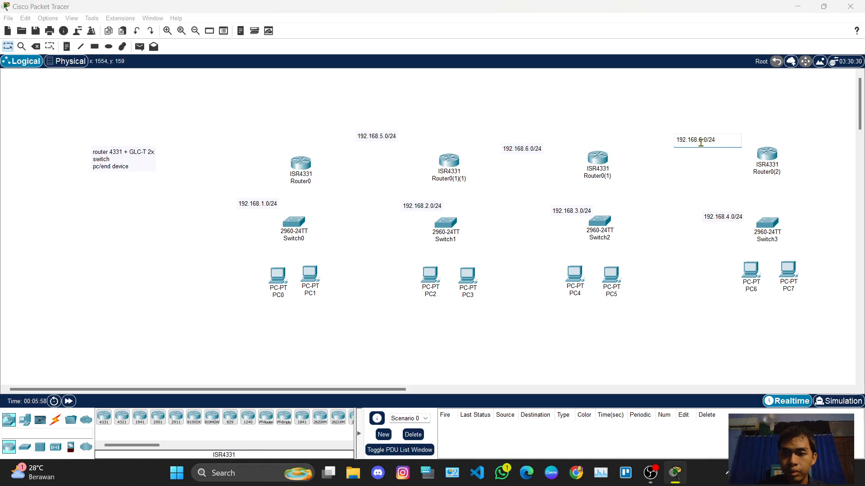
pyautogui.write('7')
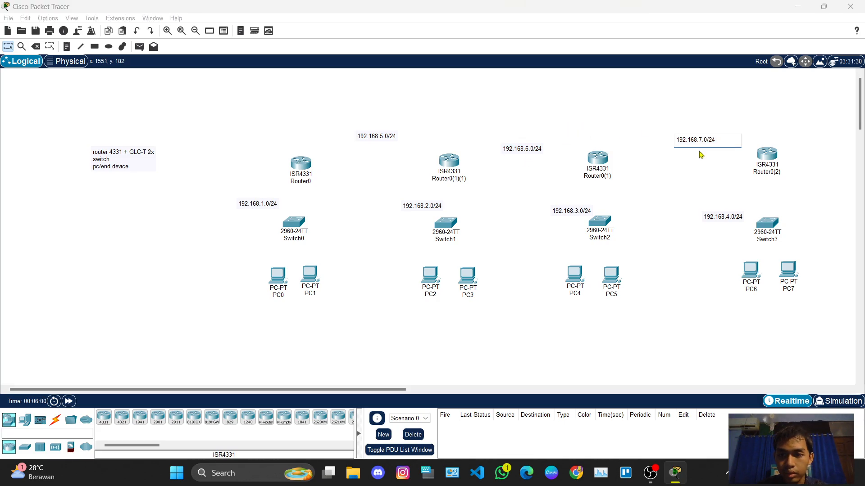
pyautogui.write('jar: ')
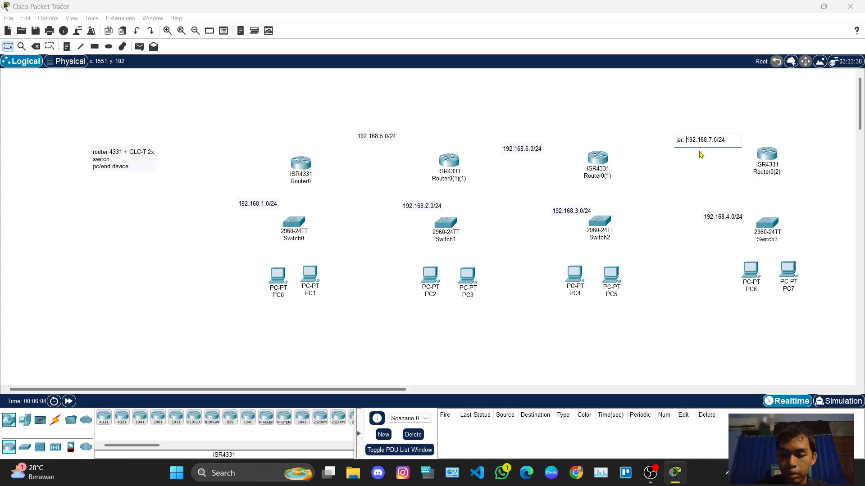
pyautogui.write('7')
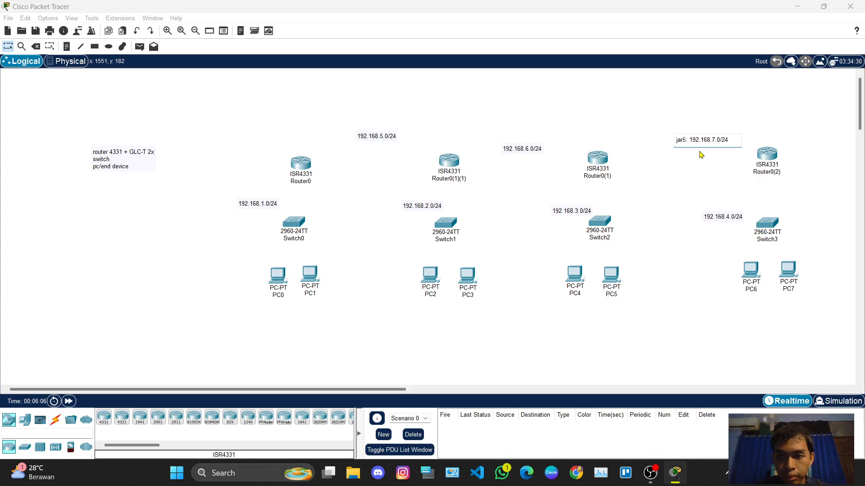
# Add the prefix "jar6:" to the 192.168.6.0/24 note between the second and third routers
pyautogui.click(506, 151)
pyautogui.doubleClick(505, 154)
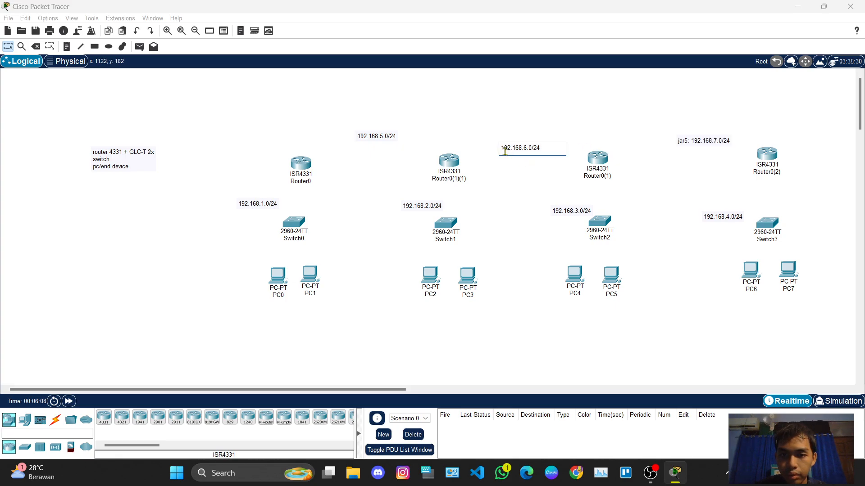
pyautogui.write('jar ')
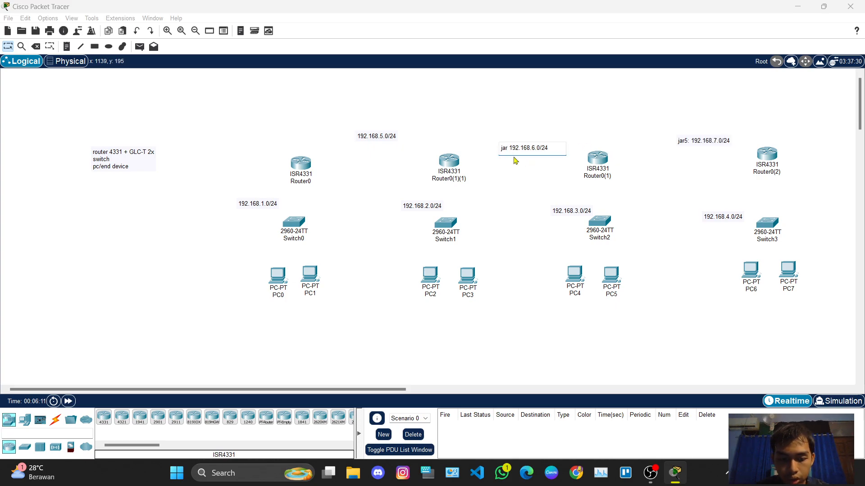
pyautogui.write('6:')
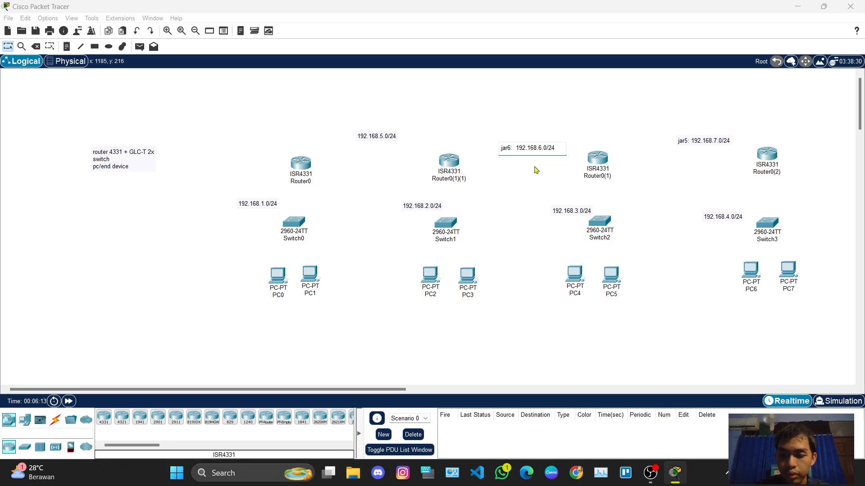
# Correct the prefix of the 192.168.7.0/24 note to "jar7:"
pyautogui.doubleClick(683, 141)
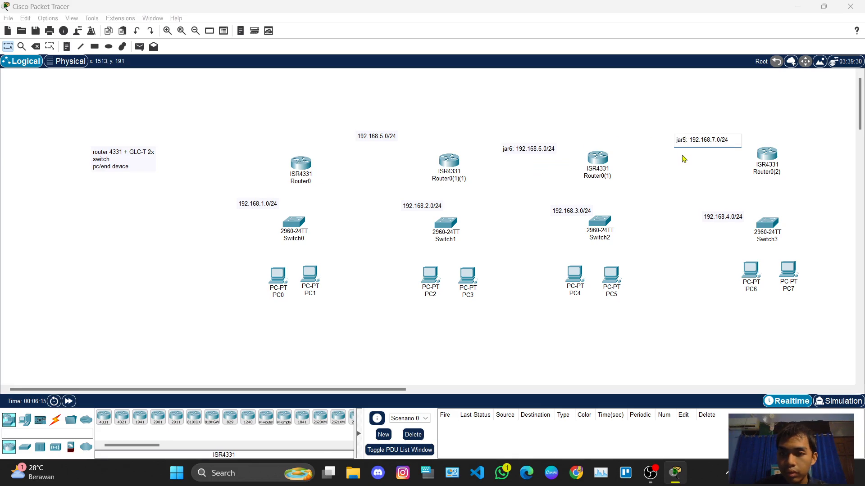
pyautogui.press('BackSpace')
pyautogui.write('7')
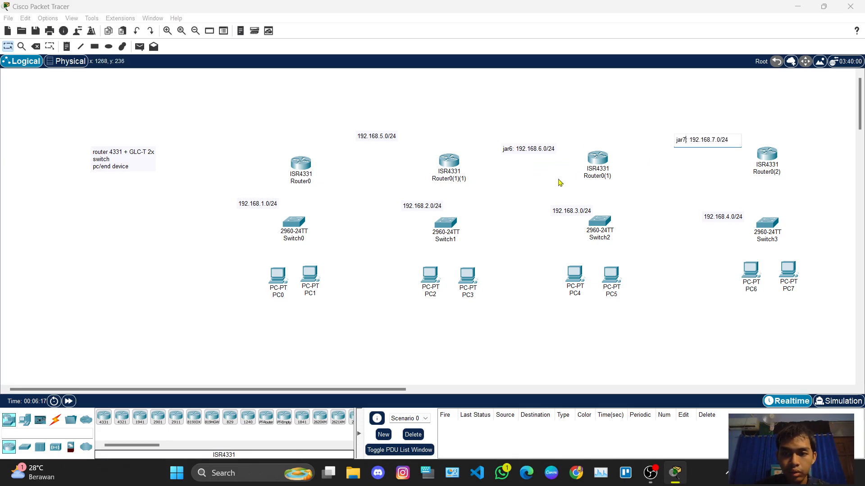
# Add the prefix "jar5:" to the 192.168.5.0/24 note between the first and second routers
pyautogui.doubleClick(357, 136)
pyautogui.write('jar')
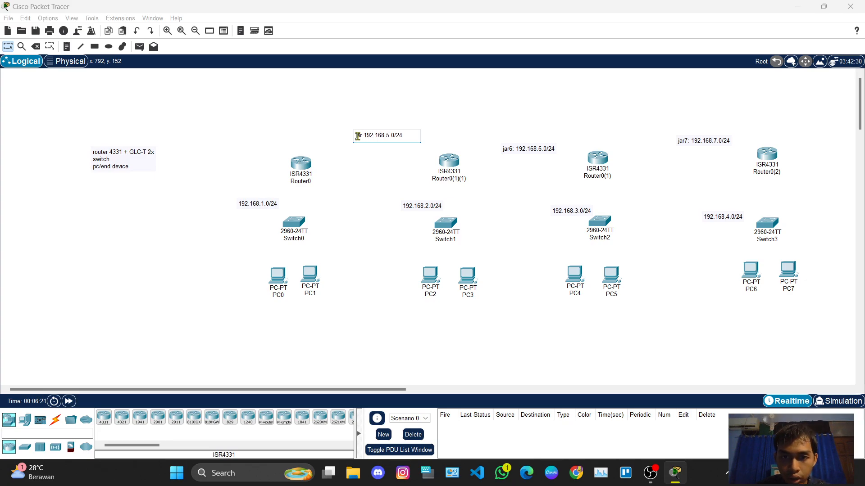
pyautogui.press('BackSpace')
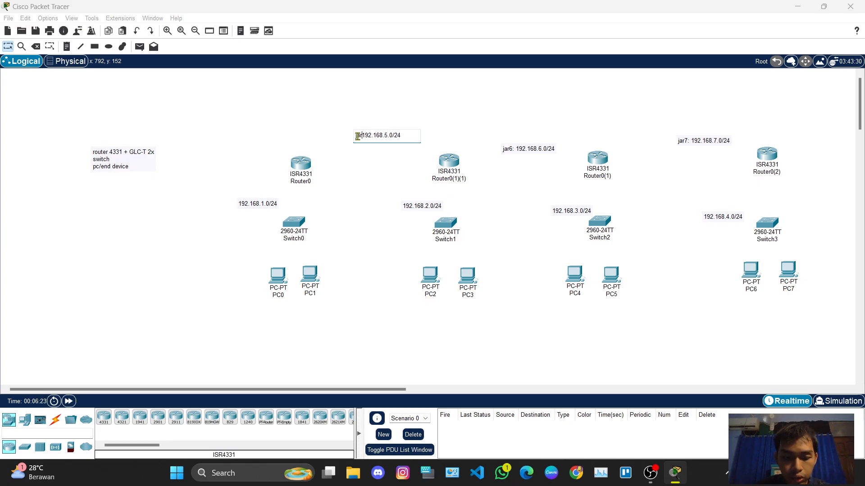
pyautogui.write('5:')
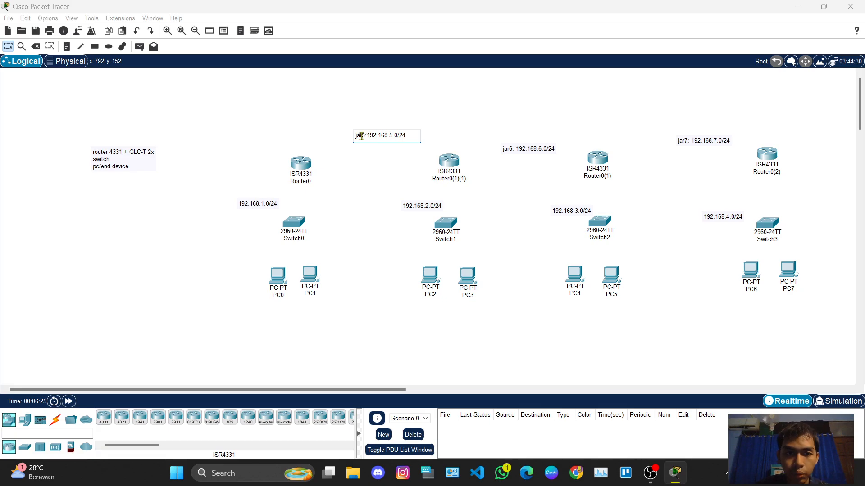
# Prefix the 192.168.1.0/24 note with "jar1:" and the 192.168.2.0/24 note with "jar2:"
pyautogui.click(241, 204)
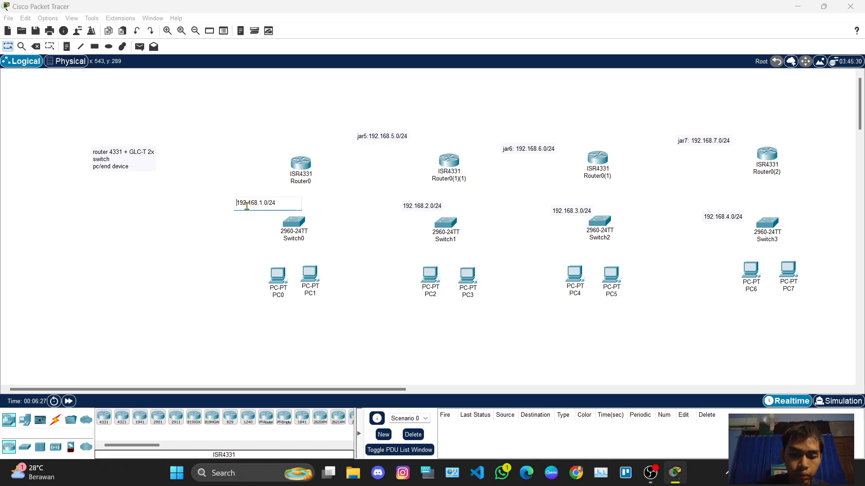
pyautogui.write('jar1')
pyautogui.write(':')
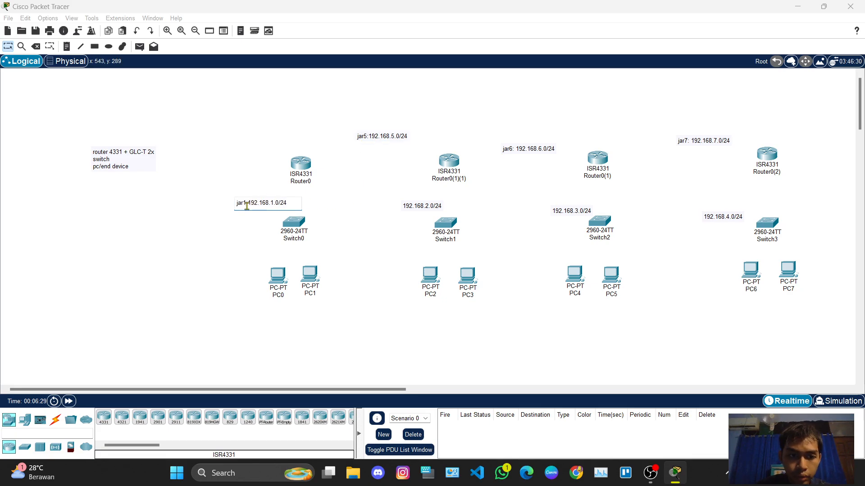
pyautogui.click(407, 208)
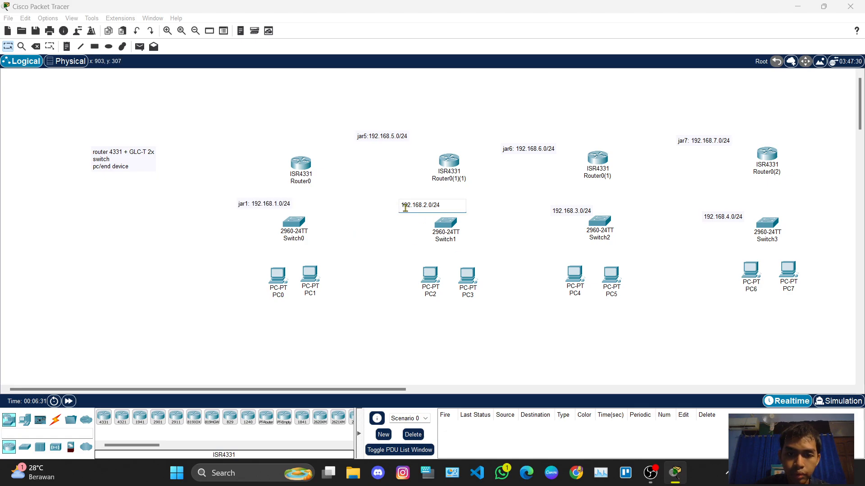
pyautogui.write('jar2:')
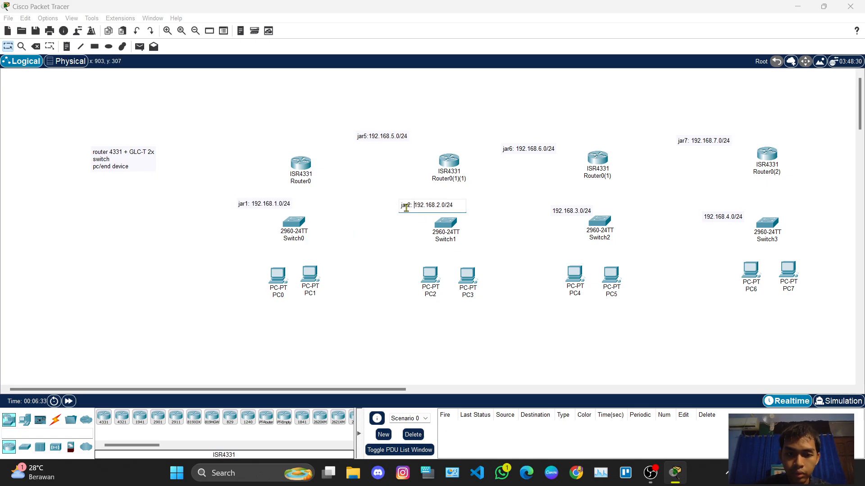
# Prefix the 192.168.3.0/24 note with "jar3:" and the 192.168.4.0/24 note with "jar4:"
pyautogui.click(552, 213)
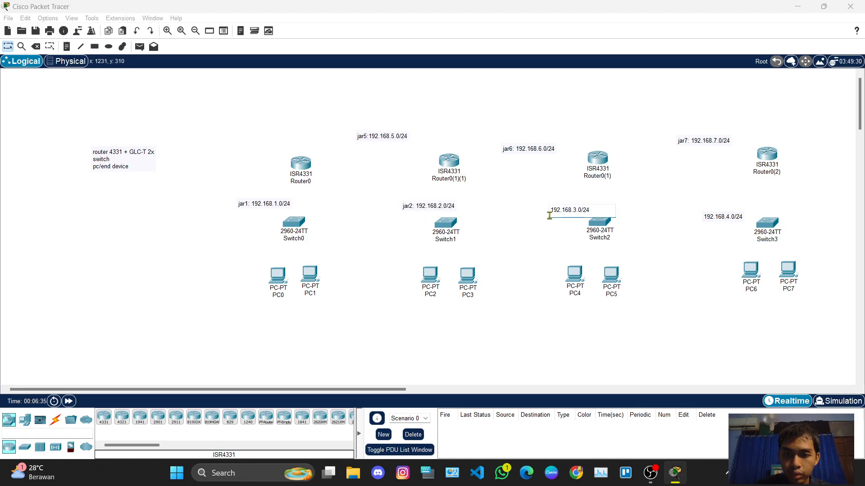
pyautogui.write('jar3:')
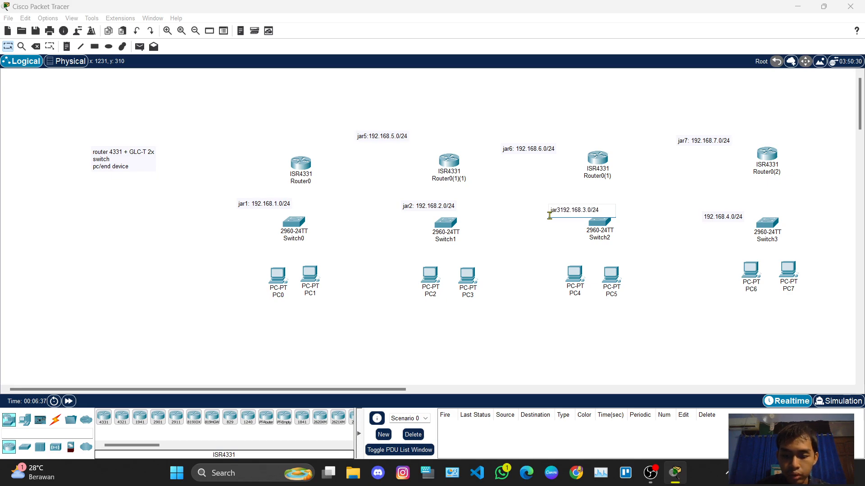
pyautogui.click(705, 221)
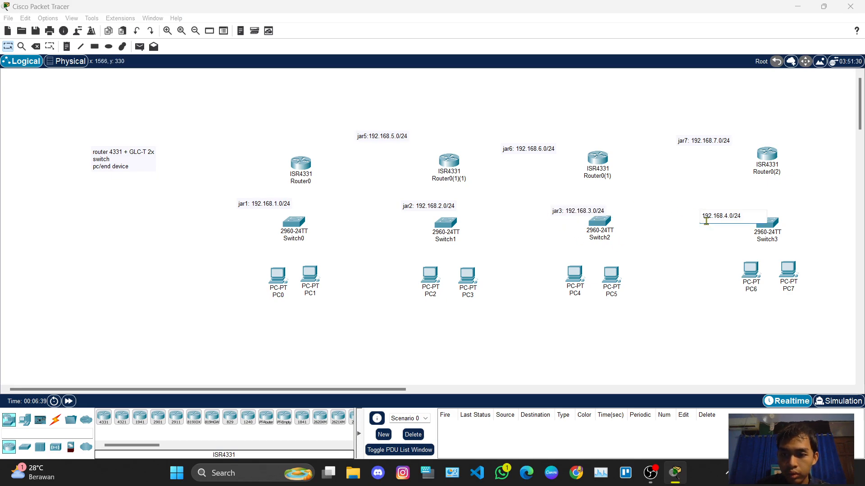
pyautogui.write('jar4:')
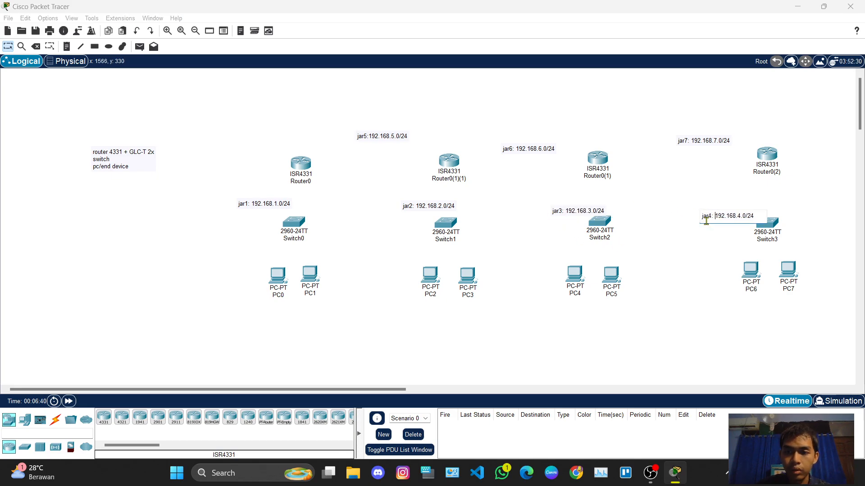
# Shift the jar4 note clear of Switch3, and nudge the jar5 and jar6 notes up and to the left
pyautogui.click(669, 229)
pyautogui.moveTo(735, 212); pyautogui.dragTo(730, 209)
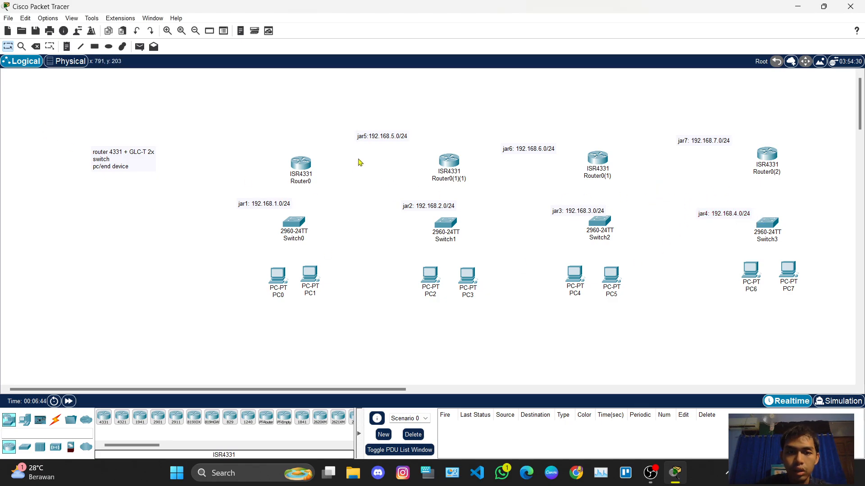
pyautogui.moveTo(372, 136); pyautogui.dragTo(359, 133)
pyautogui.moveTo(510, 152); pyautogui.dragTo(504, 134)
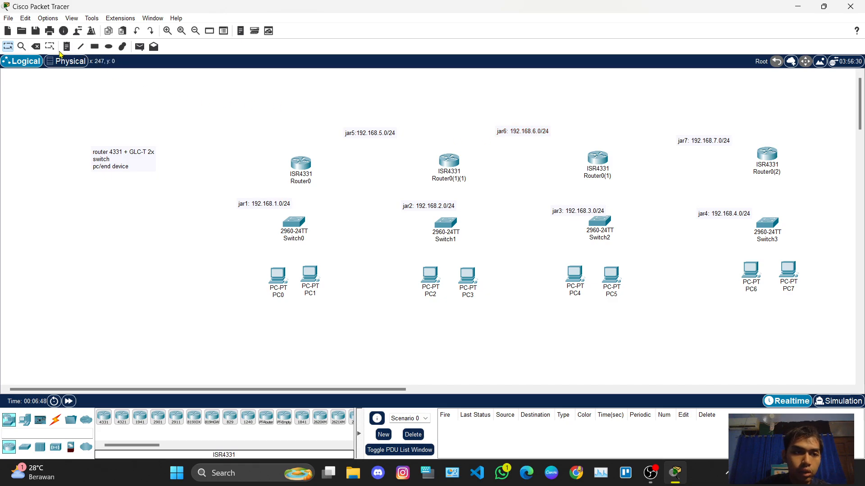
# Choose the rectangle drawing tool and set its fill color to white (#ffffff)
pyautogui.click(94, 47)
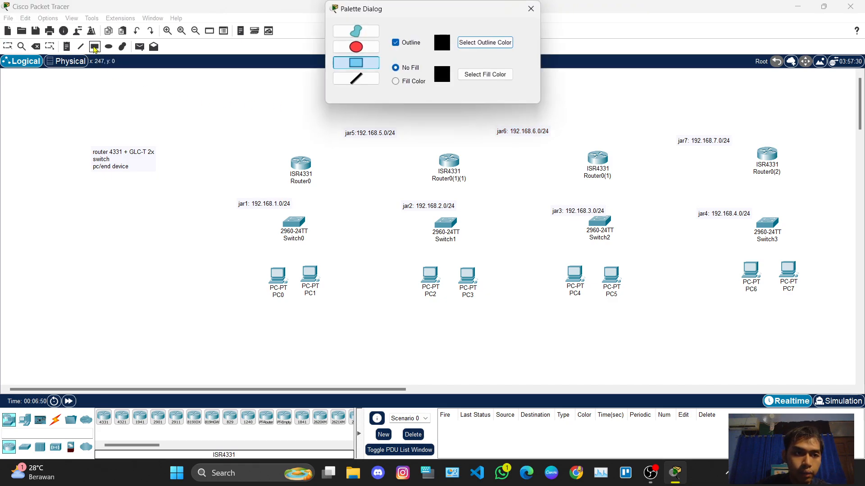
pyautogui.click(471, 74)
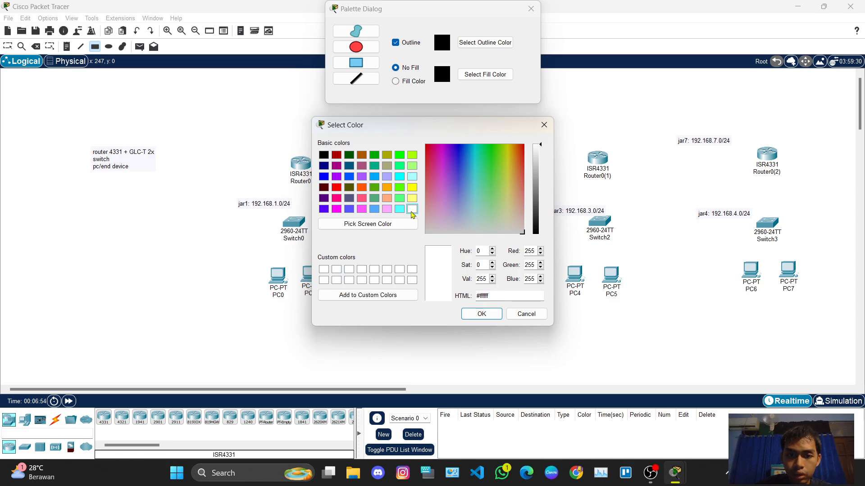
pyautogui.click(480, 313)
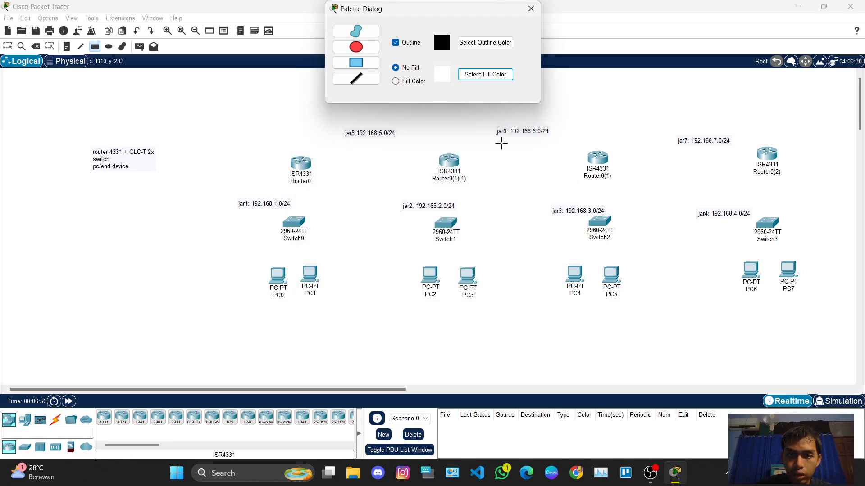
pyautogui.click(531, 9)
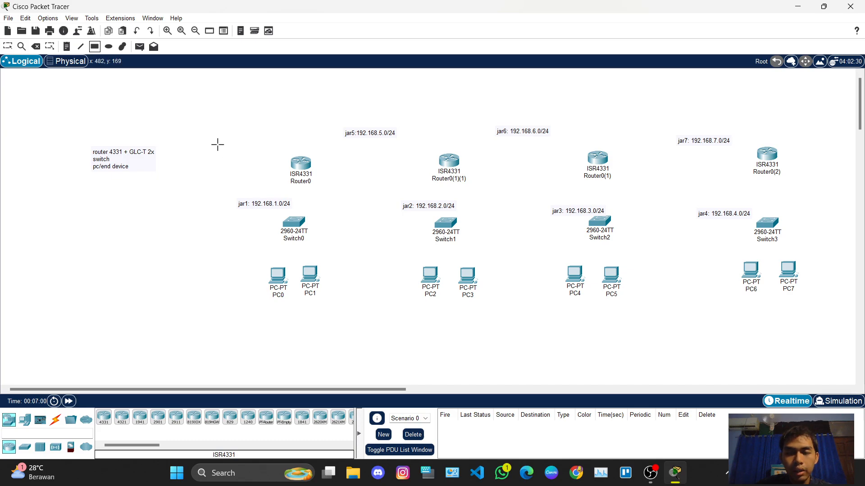
# Draw four rectangles, each framing one router with its switch and two PCs
pyautogui.moveTo(226, 142); pyautogui.dragTo(365, 307)
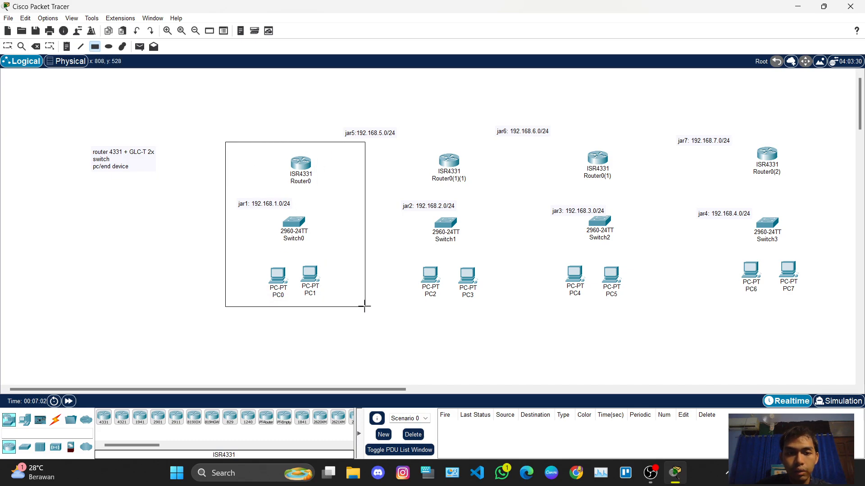
pyautogui.moveTo(382, 144); pyautogui.dragTo(504, 313)
pyautogui.moveTo(524, 147); pyautogui.dragTo(646, 321)
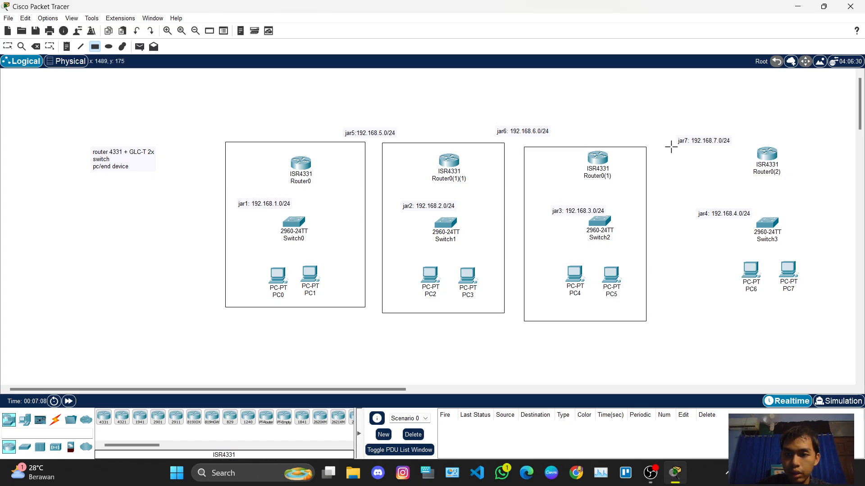
pyautogui.moveTo(671, 146); pyautogui.dragTo(827, 319)
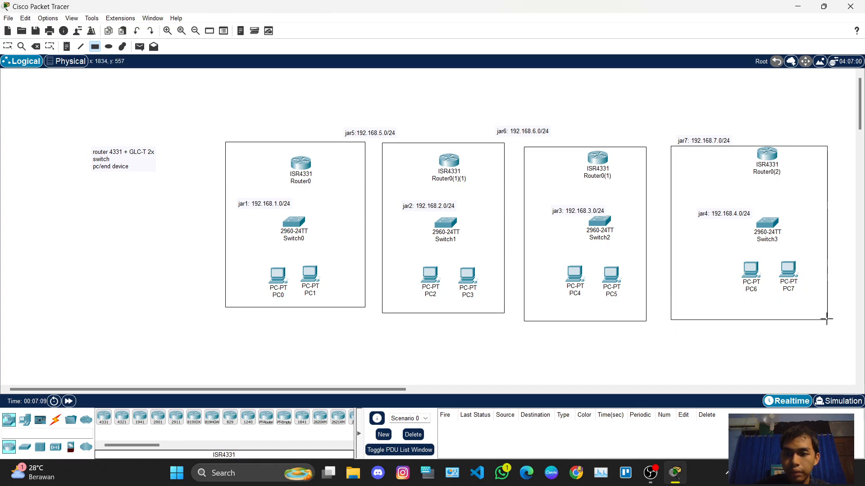
# Move the jar5, jar6 and jar7 notes above the gaps between the framed groups
pyautogui.click(8, 46)
pyautogui.moveTo(686, 144); pyautogui.dragTo(650, 136)
pyautogui.moveTo(541, 132); pyautogui.dragTo(514, 131)
pyautogui.moveTo(376, 130); pyautogui.dragTo(374, 123)
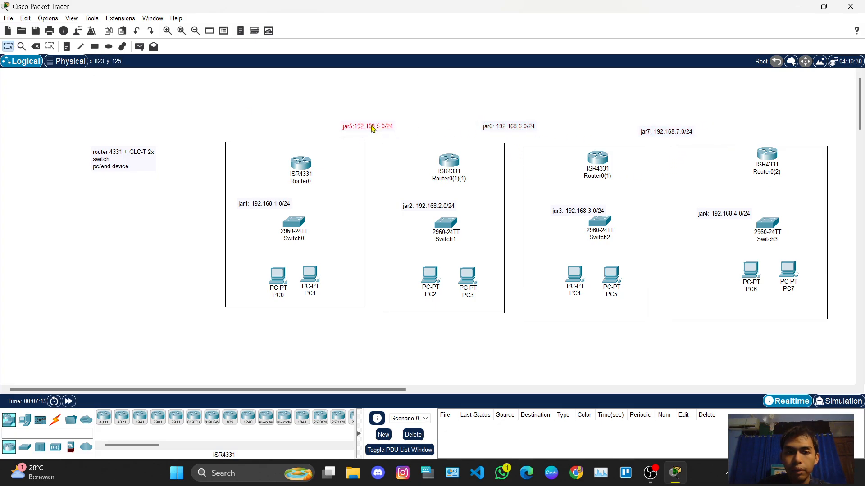
pyautogui.moveTo(676, 136); pyautogui.dragTo(676, 133)
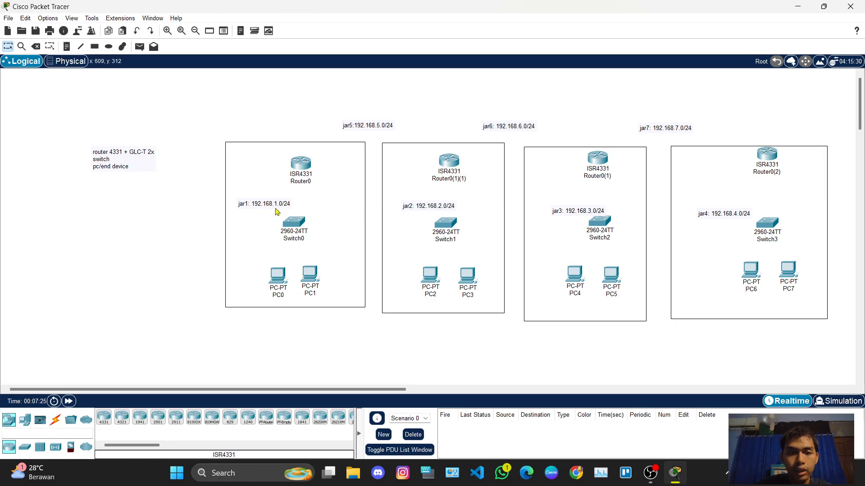
# Add a note reading "pcA1: 192.168.1.2/24" below the frame around Router0's group
pyautogui.click(66, 46)
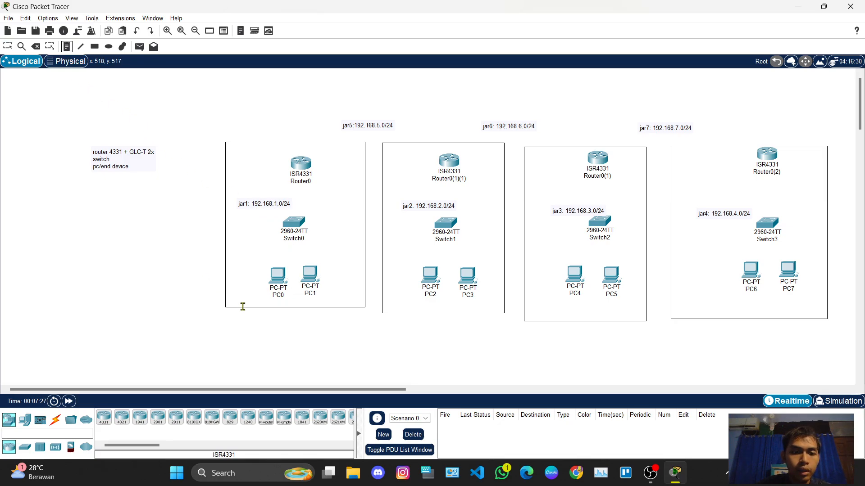
pyautogui.click(243, 322)
pyautogui.write('192.168.1.2/24')
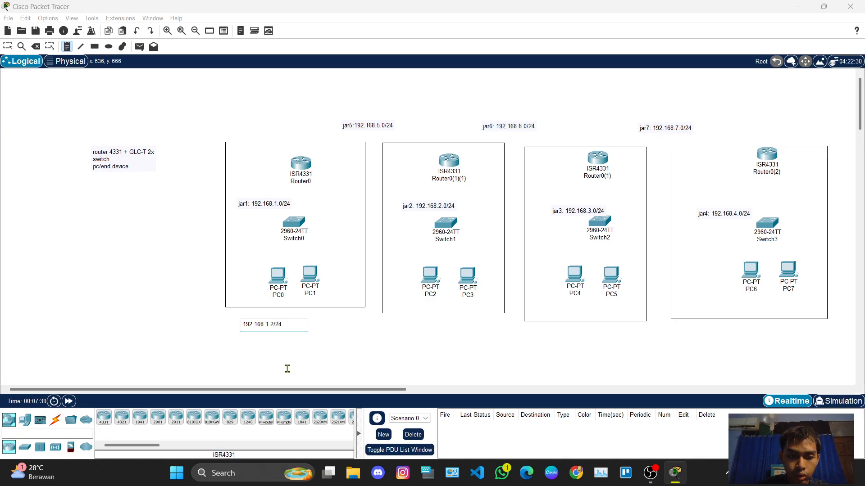
pyautogui.write('pcA1')
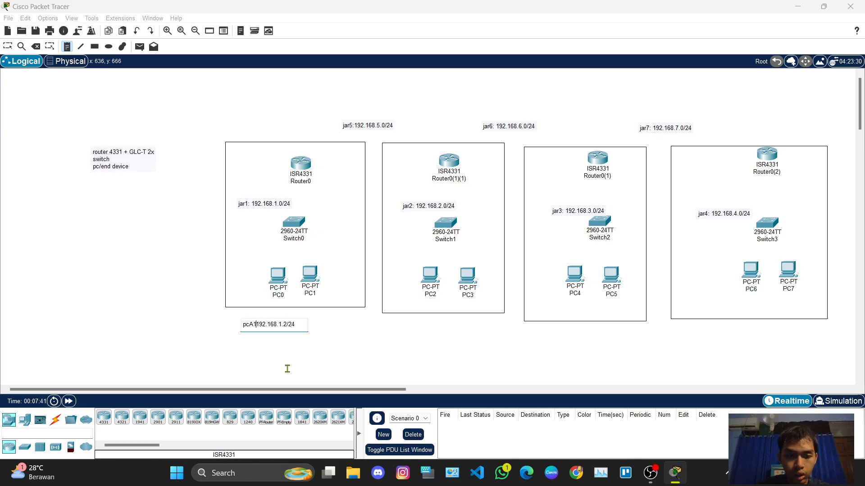
pyautogui.write(':')
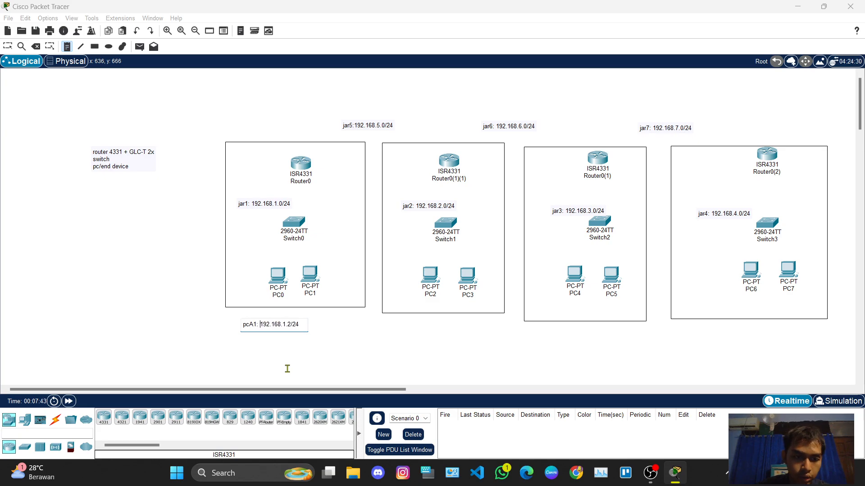
pyautogui.click(7, 46)
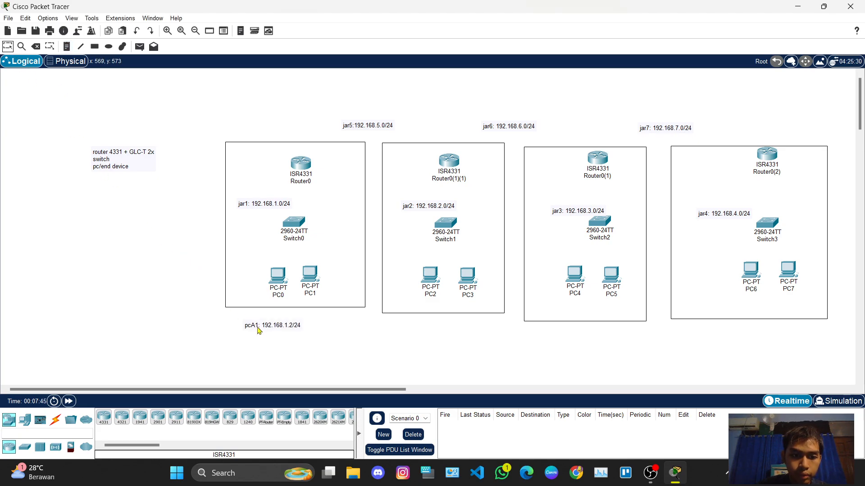
# Place the pcA1 note and a duplicate side by side below the first frame, and change the duplicate to "pcB1: 192.168.1.3/24"
pyautogui.moveTo(260, 328); pyautogui.dragTo(304, 315)
pyautogui.write('pcA1: 192.168.1.2/24')
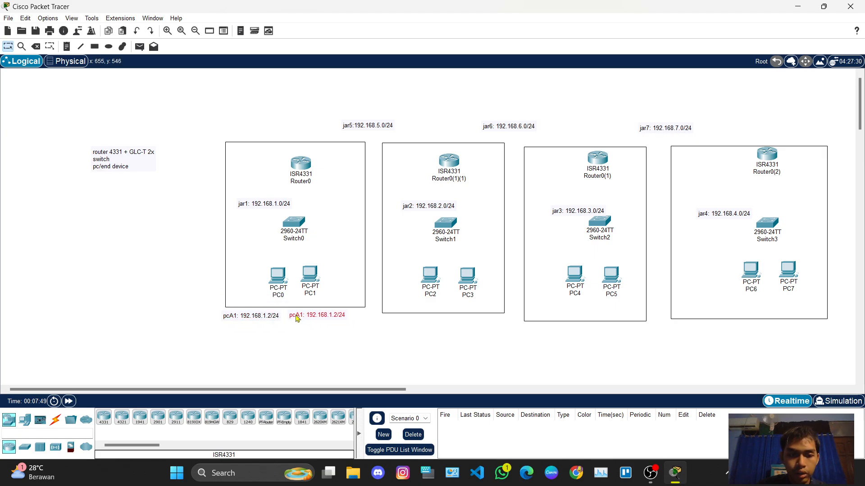
pyautogui.doubleClick(296, 317)
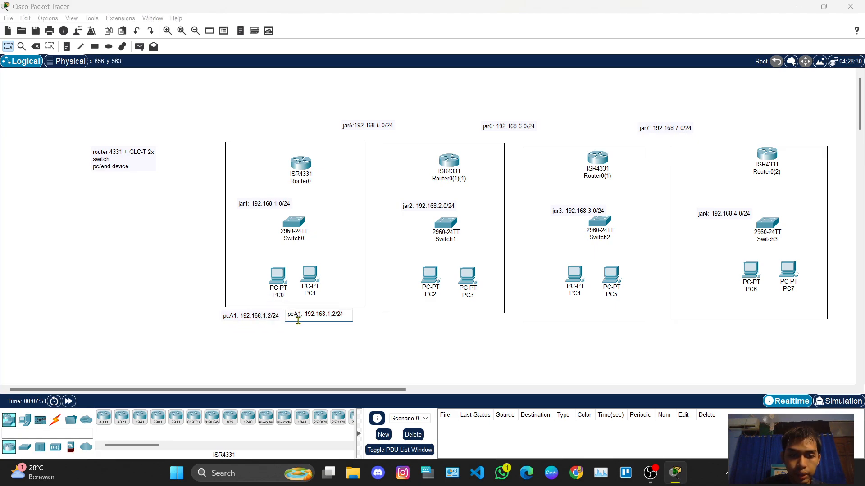
pyautogui.press('Delete')
pyautogui.write('B')
pyautogui.press('capslock')
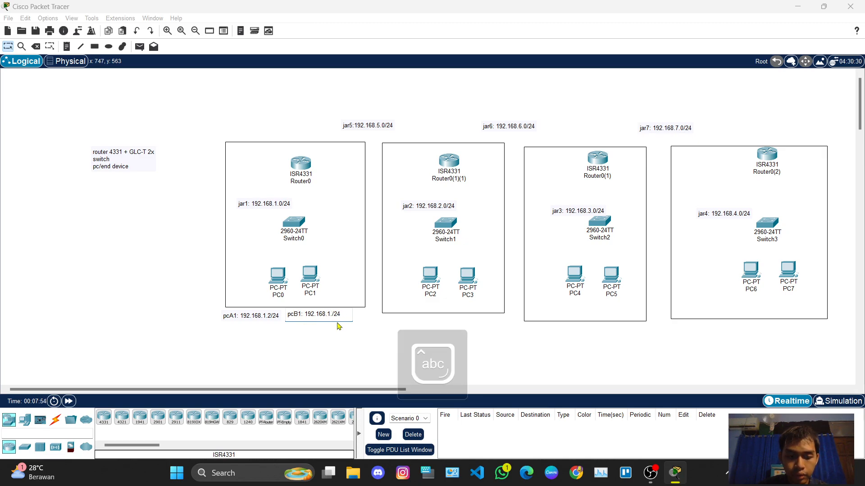
pyautogui.click(345, 337)
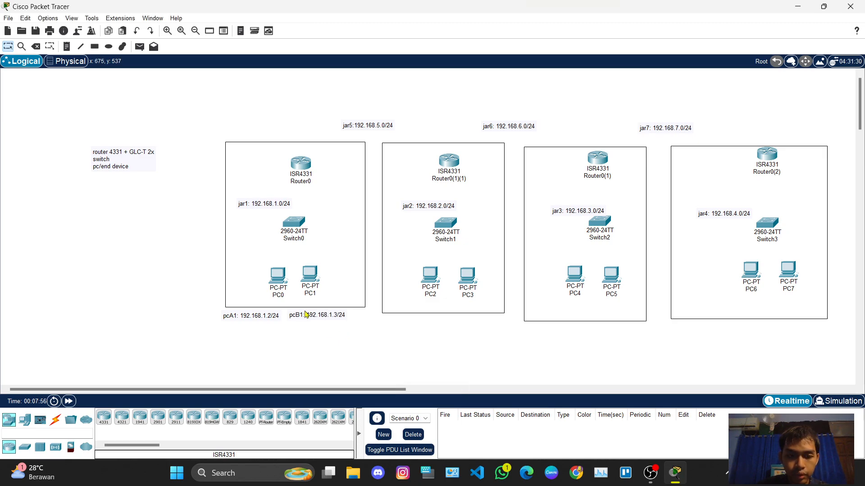
# Duplicate the pcA1 and pcB1 notes and place the copies below the frame around Switch1's group
pyautogui.moveTo(191, 312); pyautogui.dragTo(323, 333)
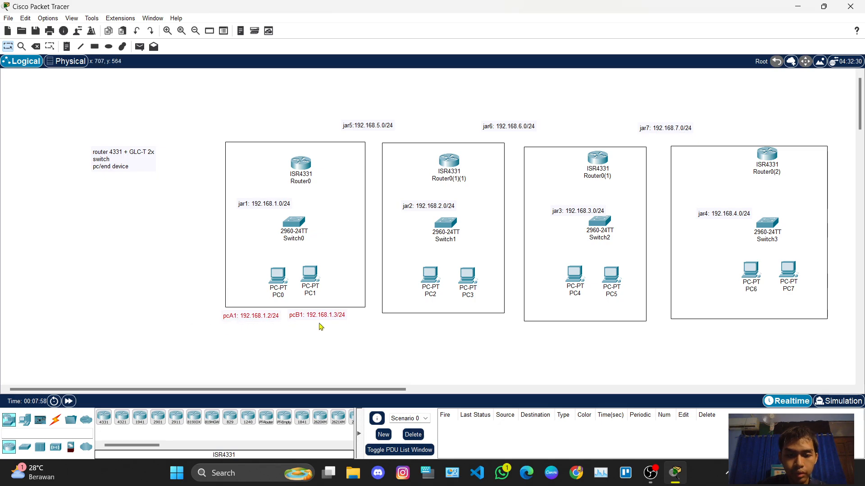
pyautogui.hotkey('ctrl', 'v')
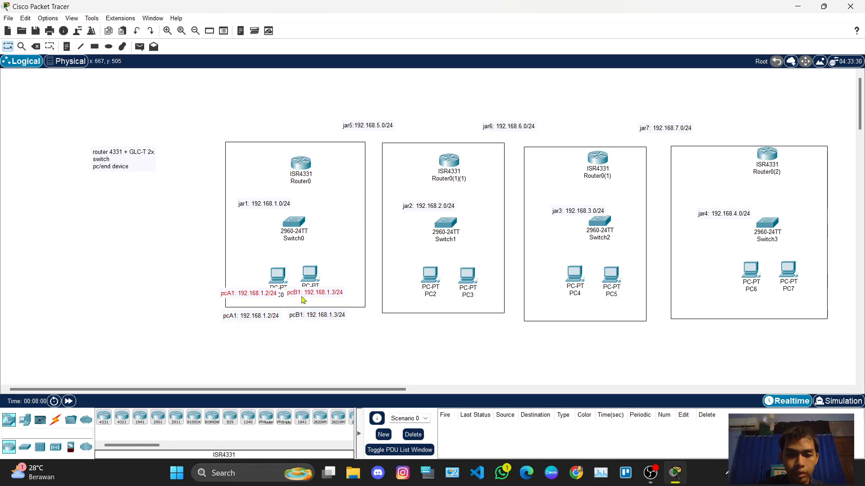
pyautogui.moveTo(302, 300); pyautogui.dragTo(461, 334)
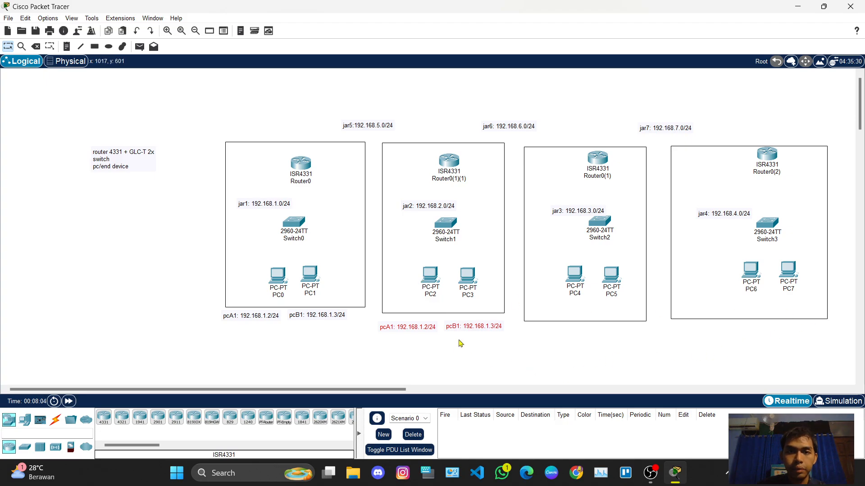
# Change the copied pcA1 note below the second frame to "pcA2: 192.168.2.2/24"
pyautogui.click(393, 329)
pyautogui.moveTo(434, 328); pyautogui.dragTo(388, 331)
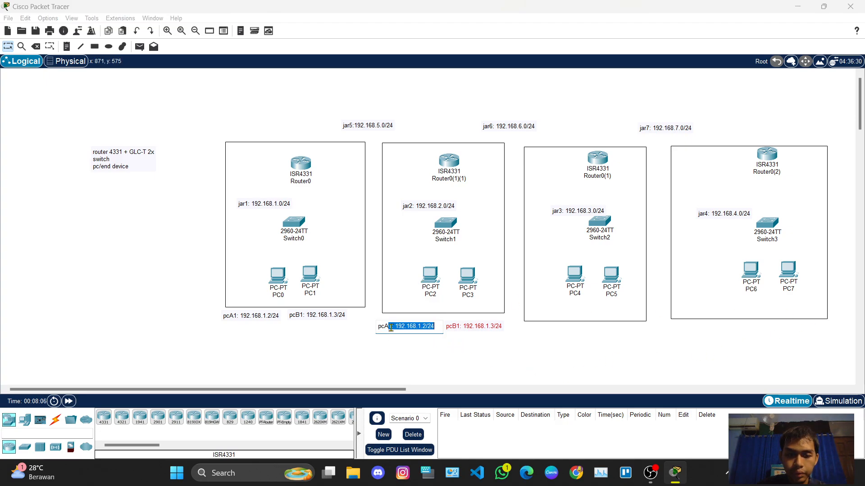
pyautogui.click(391, 328)
pyautogui.press('BackSpace')
pyautogui.write('2')
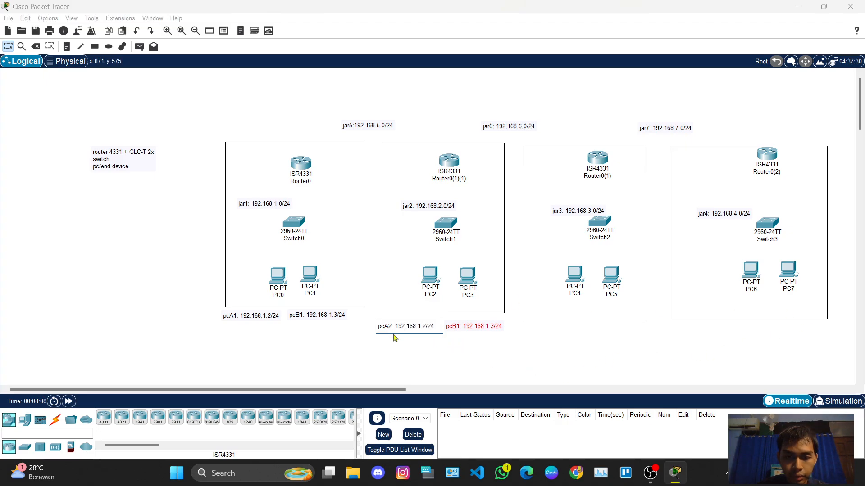
pyautogui.press('BackSpace')
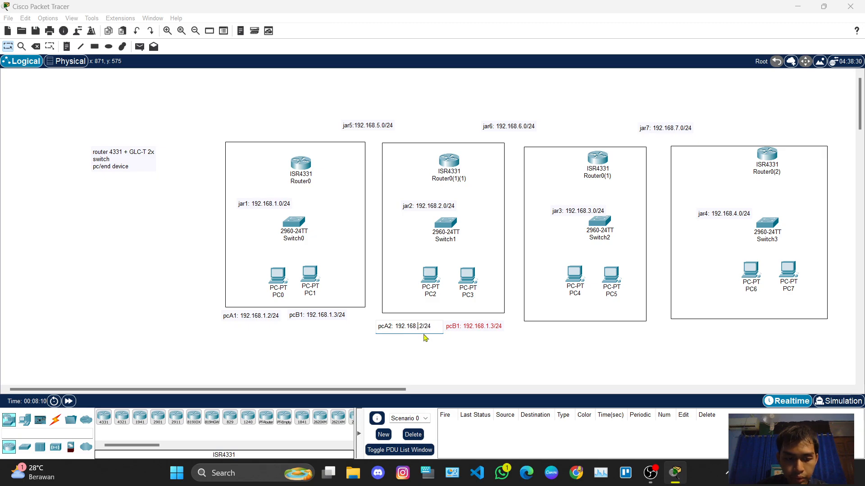
pyautogui.write('2')
# Change the copied pcB1 note below the second frame to "pcB2: 192.168.2.3/24"
pyautogui.click(457, 325)
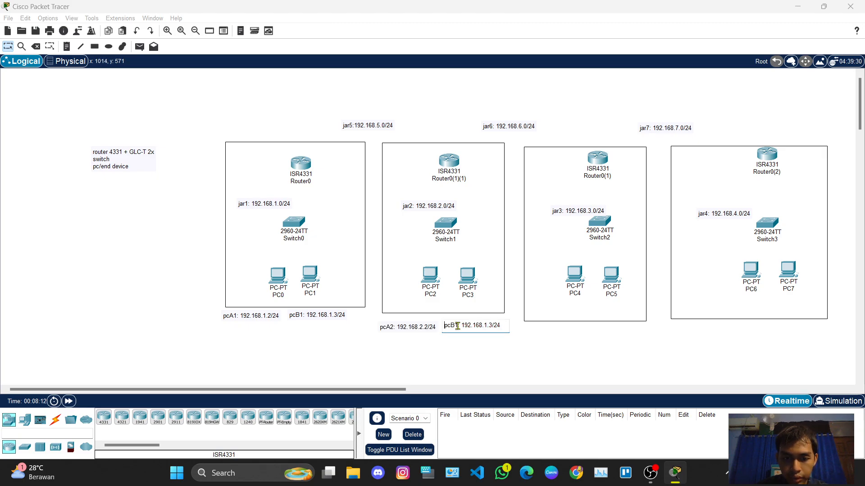
pyautogui.press('BackSpace')
pyautogui.write('2')
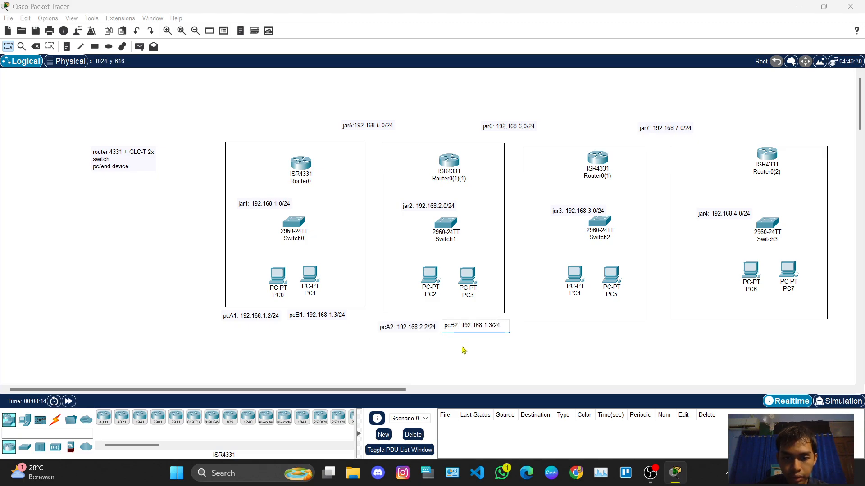
pyautogui.press('Right')
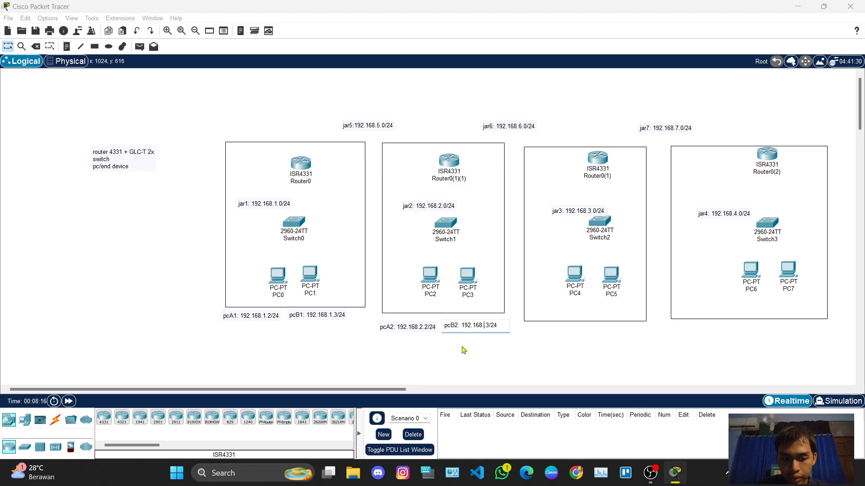
pyautogui.click(461, 347)
# Duplicate the pcA2 and pcB2 notes and place the copies below the frame around Switch2's group
pyautogui.moveTo(404, 352); pyautogui.dragTo(605, 336)
pyautogui.hotkey('ctrl', 'c')
pyautogui.hotkey('ctrl', 'v')
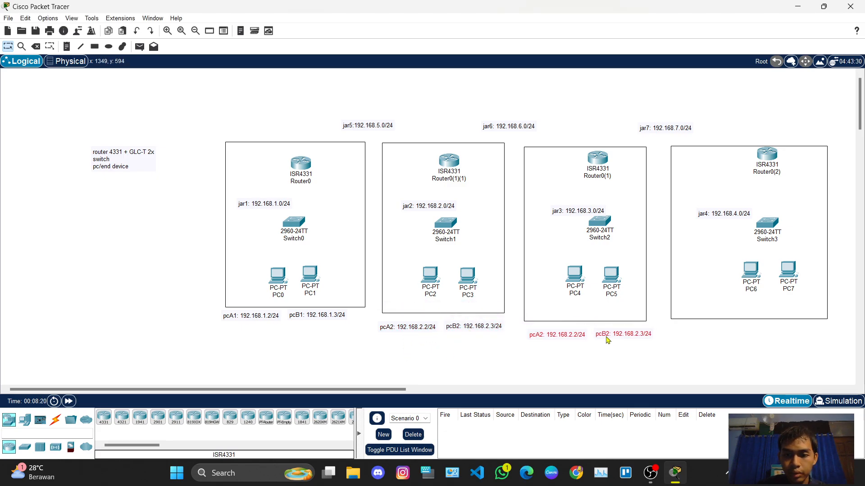
# Change the copied pcA2 note below the third frame to "pcA3: 192.168.3.2/24"
pyautogui.doubleClick(535, 338)
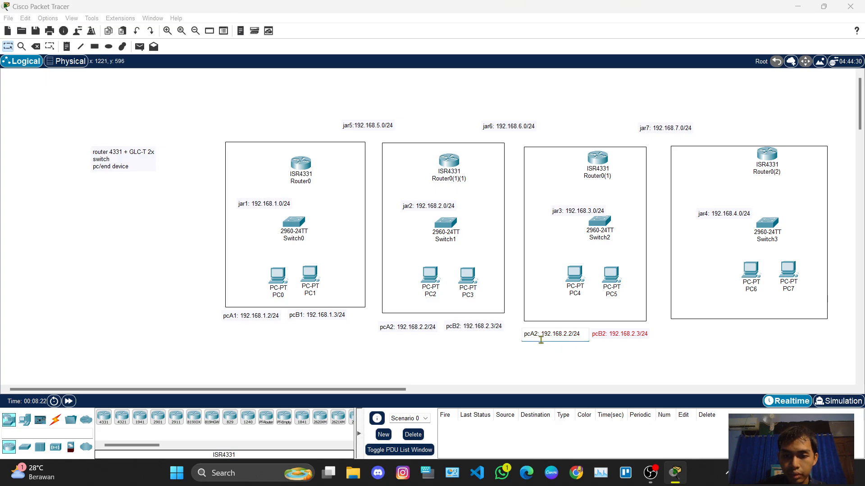
pyautogui.press('Delete')
pyautogui.write('3')
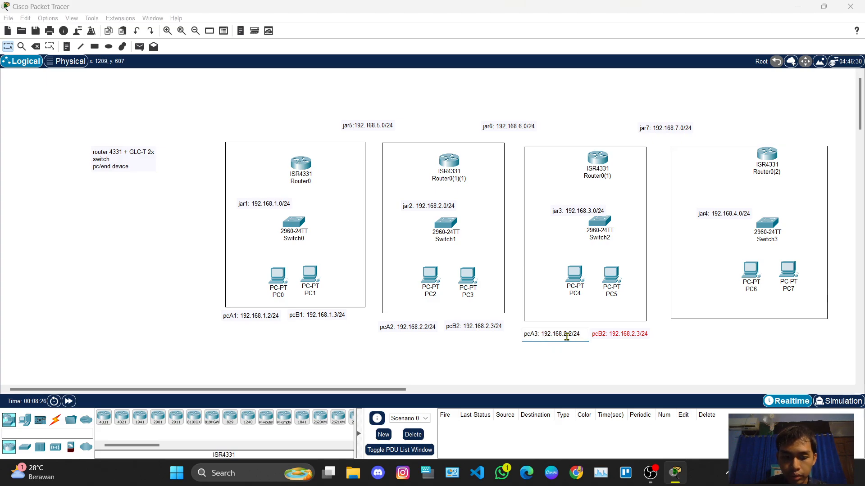
pyautogui.press('BackSpace')
pyautogui.write('3')
# Change the copied pcB2 note below the third frame to "pcB3: 192.168.3.3/24"
pyautogui.click(600, 333)
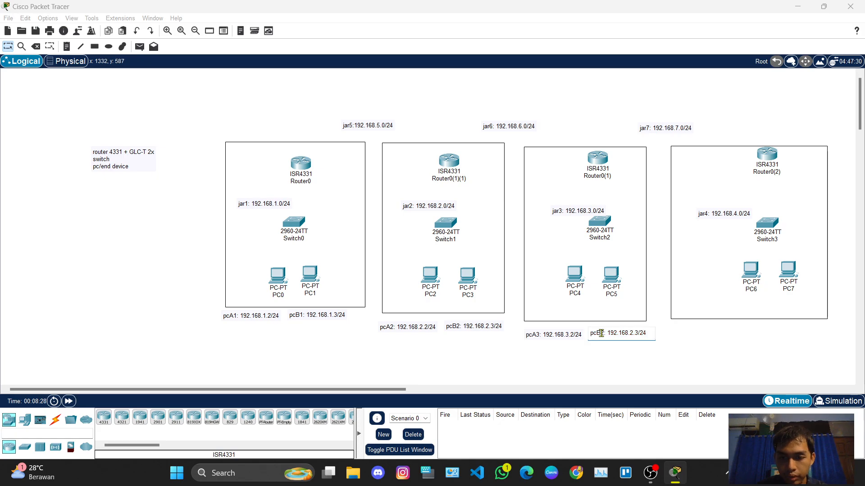
pyautogui.press('Delete')
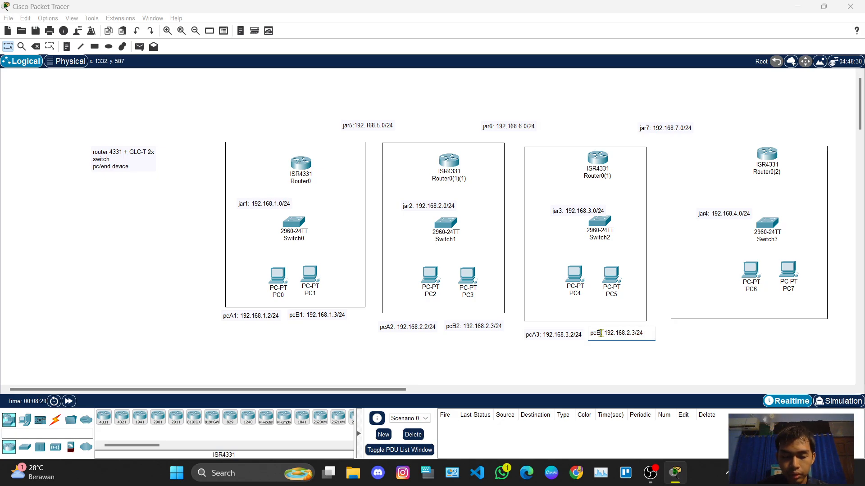
pyautogui.write('3')
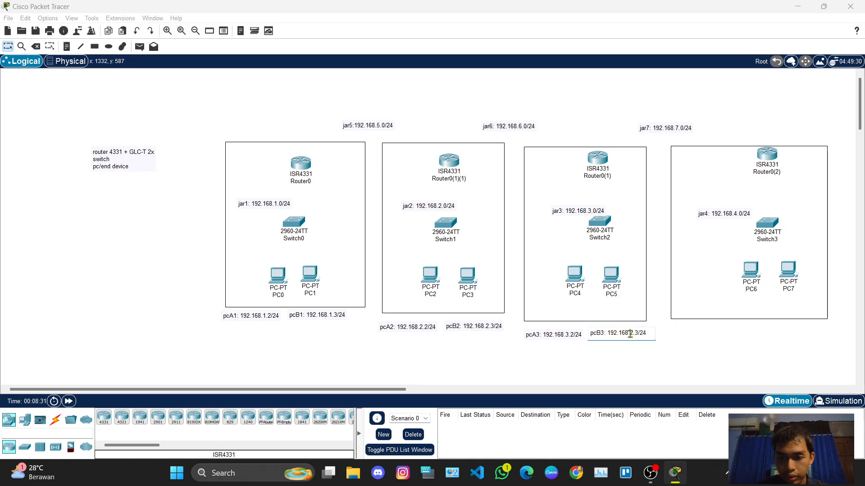
pyautogui.click(701, 333)
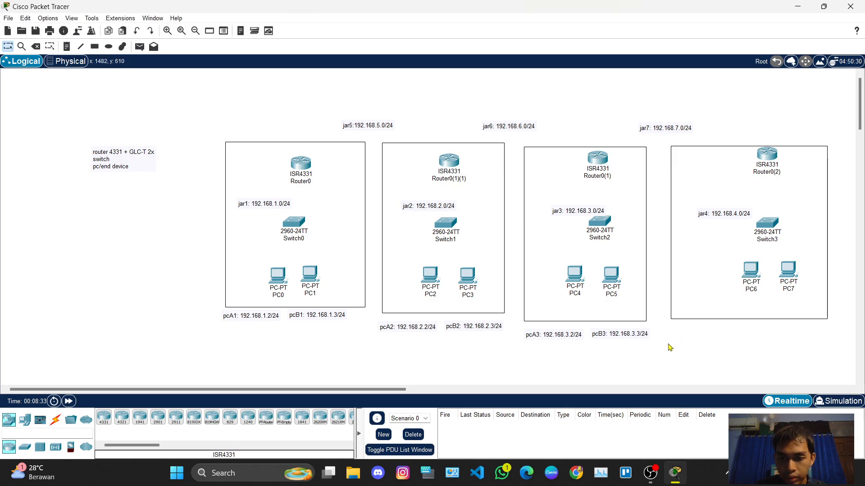
# Duplicate the pcA3 and pcB3 notes and place the copies below the frame around Switch3's group
pyautogui.moveTo(667, 343); pyautogui.dragTo(538, 336)
pyautogui.hotkey('ctrl', 'c')
pyautogui.hotkey('ctrl', 'v')
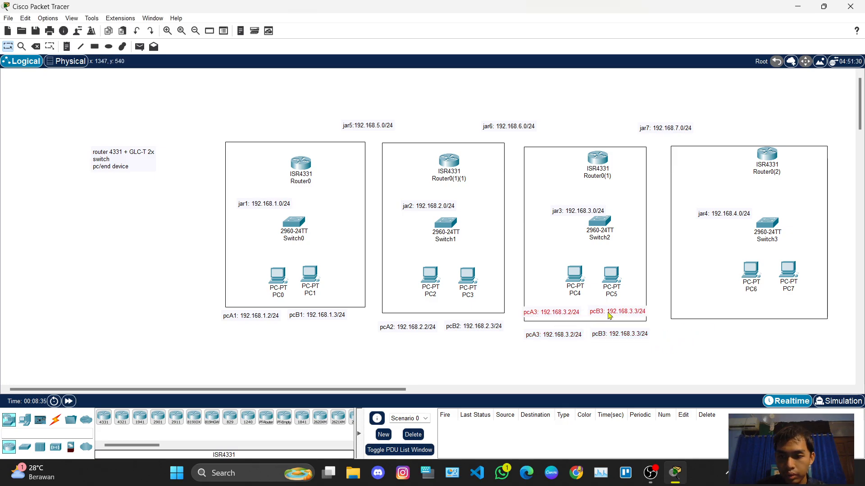
pyautogui.moveTo(581, 316); pyautogui.dragTo(764, 341)
# Change the copied pcA3 note below the fourth frame to "pcA4: 192.168.4.2/24"
pyautogui.doubleClick(746, 342)
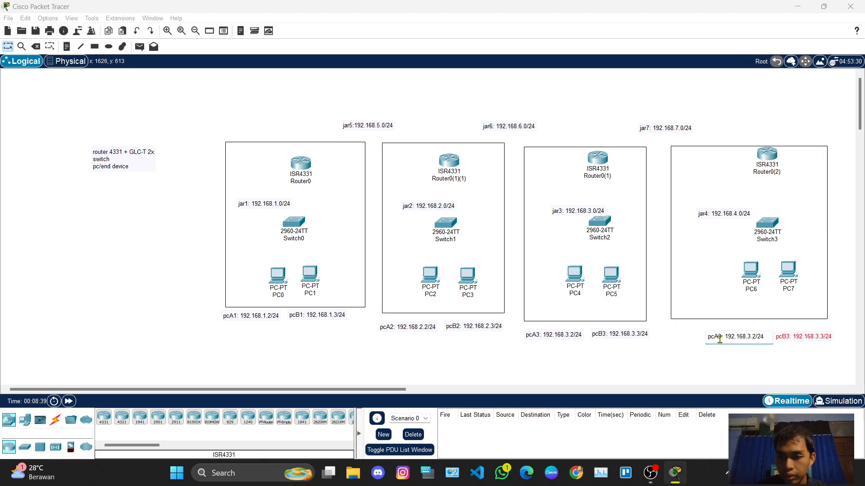
pyautogui.click(719, 337)
pyautogui.press('Delete')
pyautogui.write('4')
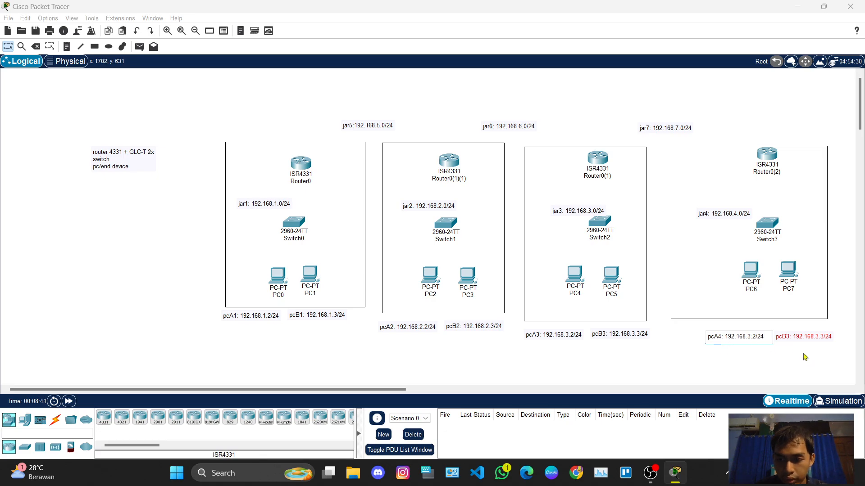
pyautogui.press('Delete')
pyautogui.write('4')
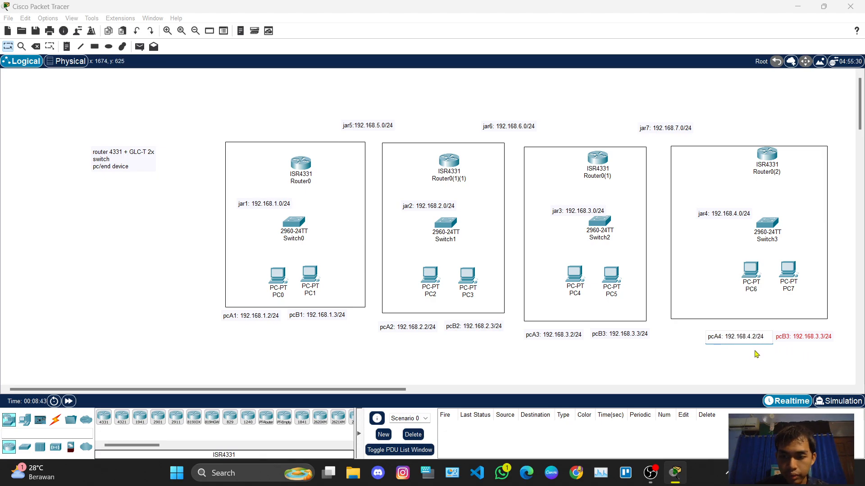
# Change the copied pcB3 note below the fourth frame to "pcB4: 192.168.4.3/24"
pyautogui.click(780, 338)
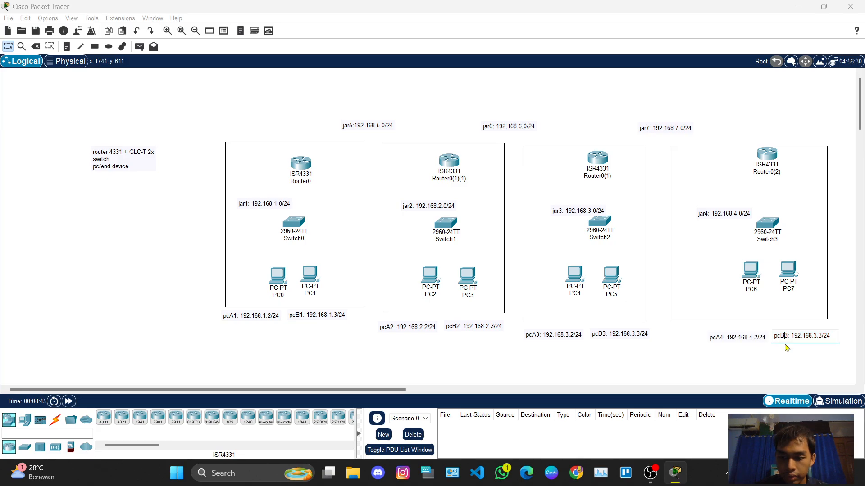
pyautogui.press('Delete')
pyautogui.write('4')
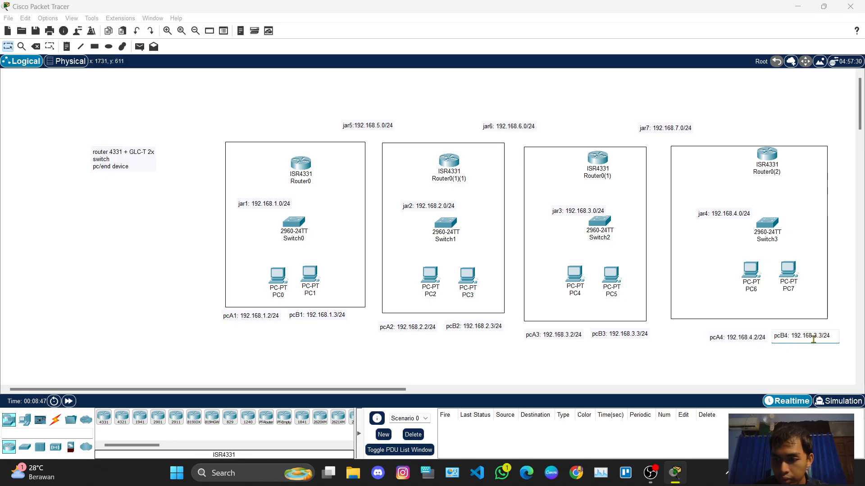
pyautogui.press('BackSpace')
pyautogui.write('4')
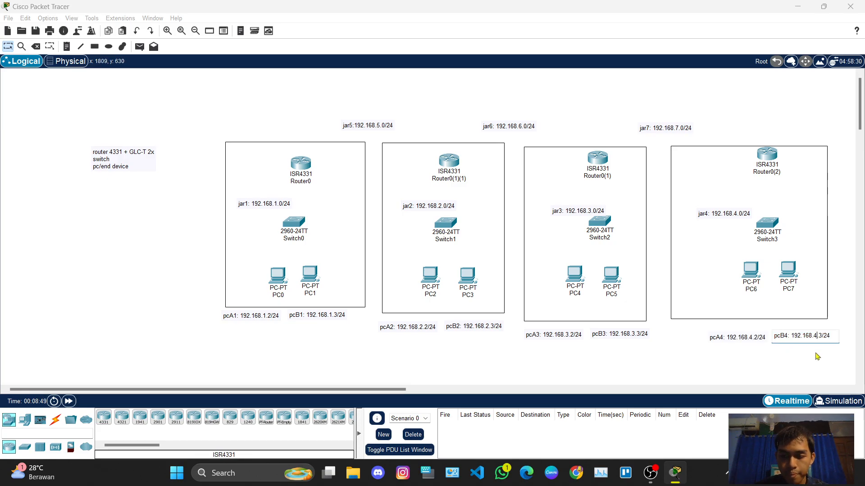
pyautogui.click(817, 356)
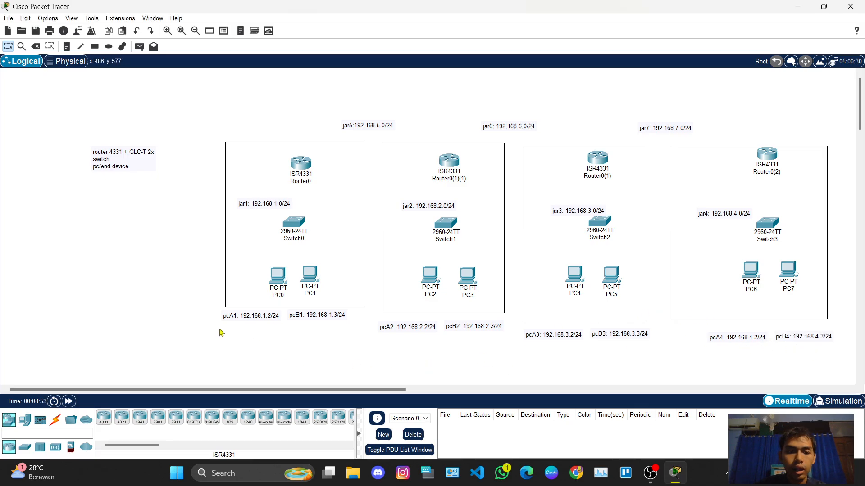
pyautogui.moveTo(204, 323); pyautogui.dragTo(229, 335)
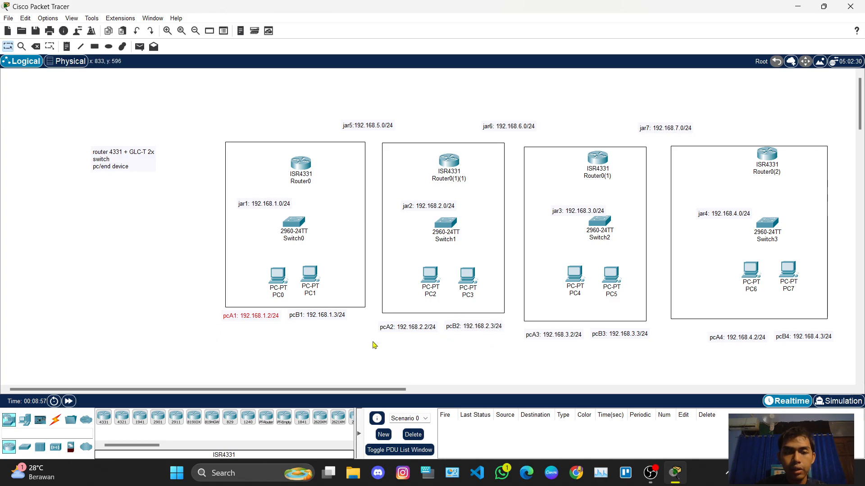
pyautogui.click(274, 336)
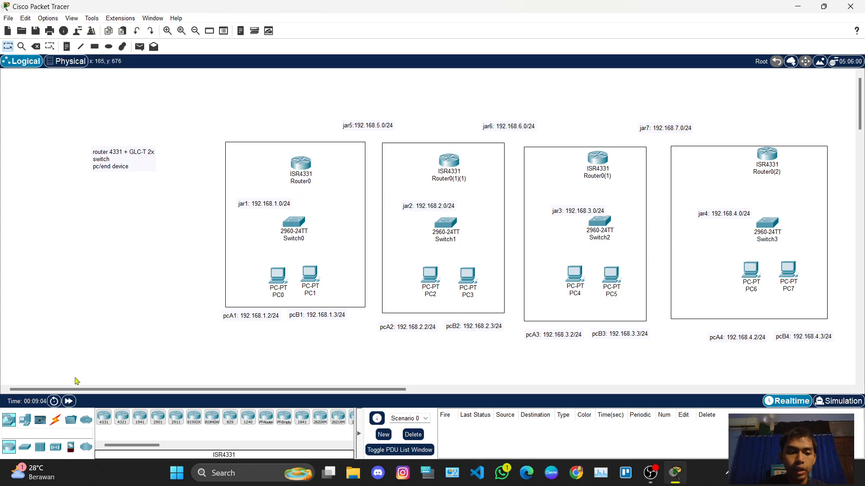
# Cable PC0 and PC1 to Switch0 using the automatically chosen connection type
pyautogui.click(55, 419)
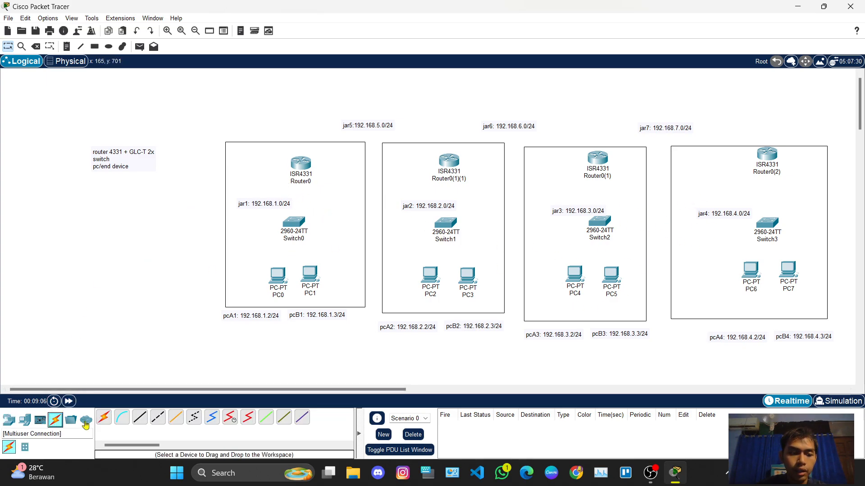
pyautogui.click(104, 417)
pyautogui.click(272, 276)
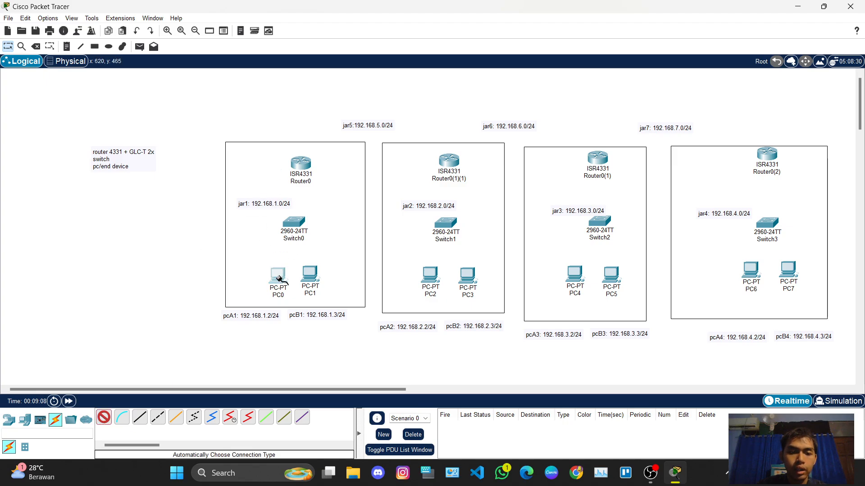
pyautogui.click(296, 221)
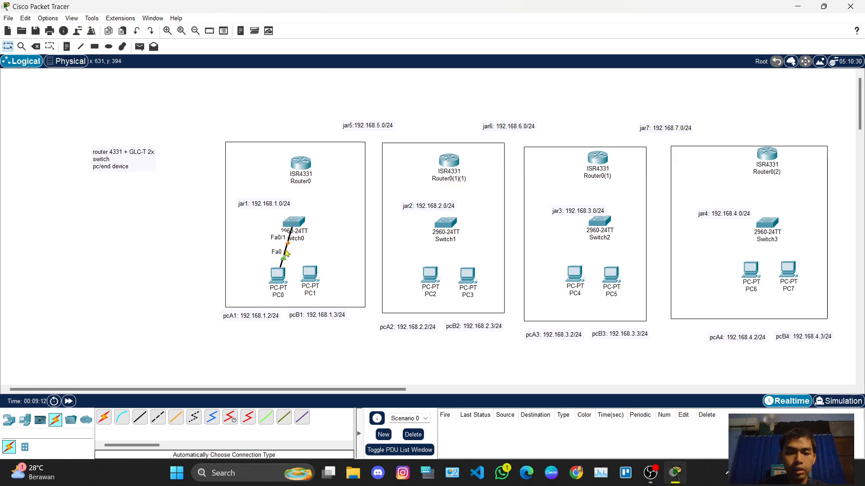
pyautogui.click(104, 417)
pyautogui.click(311, 275)
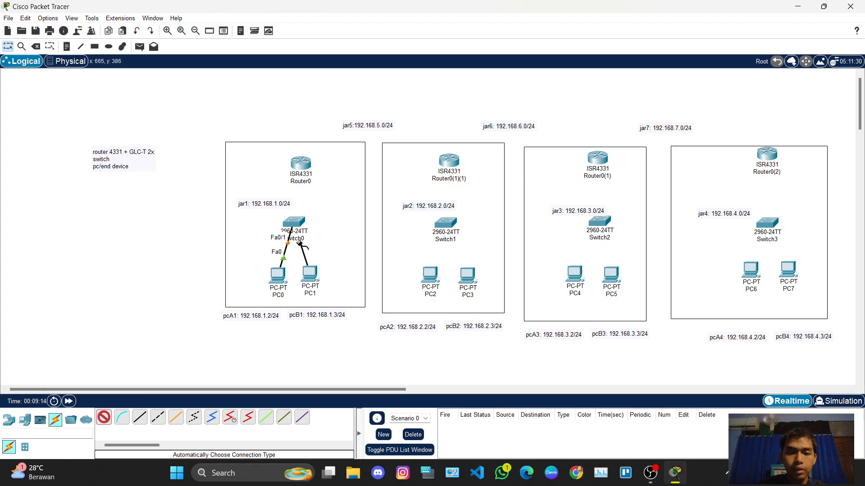
pyautogui.click(299, 243)
# Cable PC2 and PC3 to Switch1 using the automatically chosen connection type
pyautogui.click(103, 417)
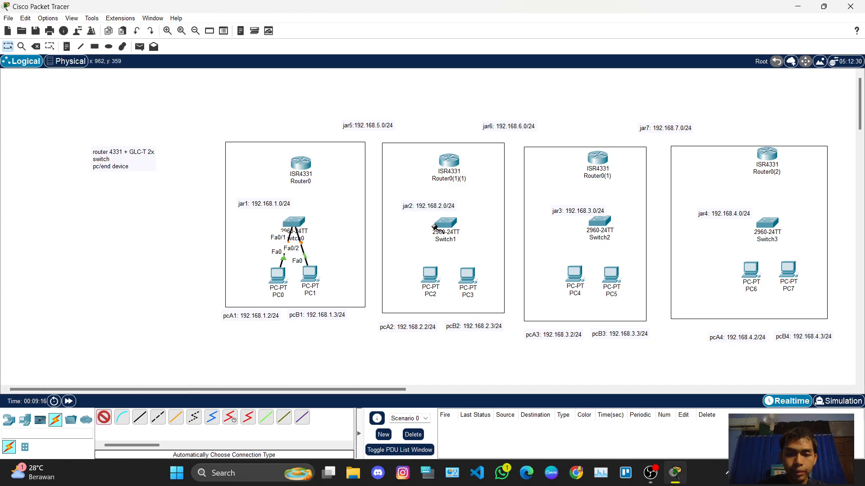
pyautogui.click(430, 274)
pyautogui.click(446, 223)
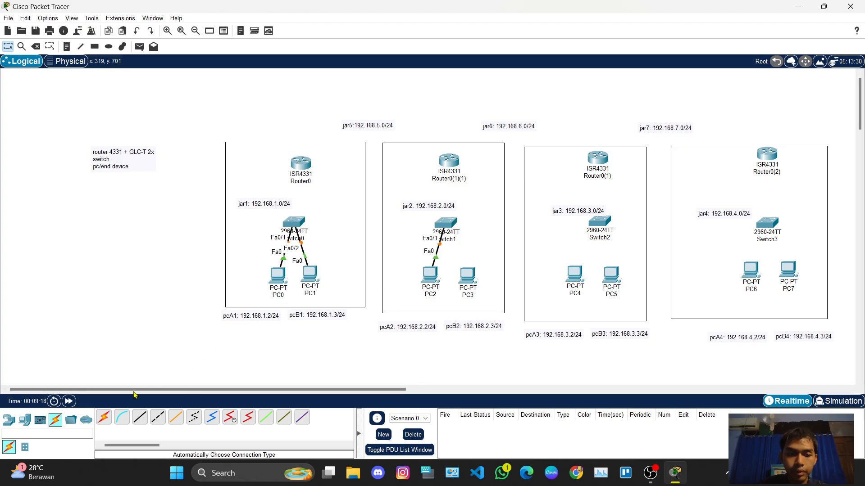
pyautogui.click(103, 417)
pyautogui.click(467, 275)
pyautogui.click(446, 223)
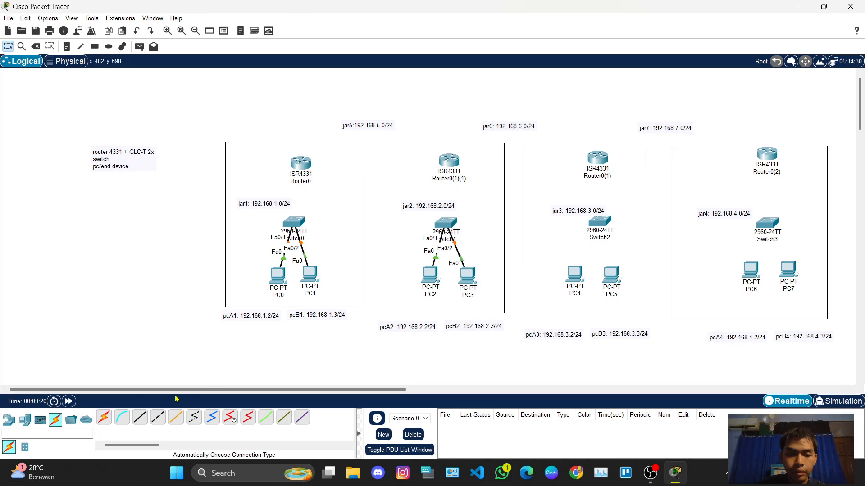
# Cable PC4 and PC5 to Switch2 using the automatically chosen connection type
pyautogui.click(104, 417)
pyautogui.click(574, 273)
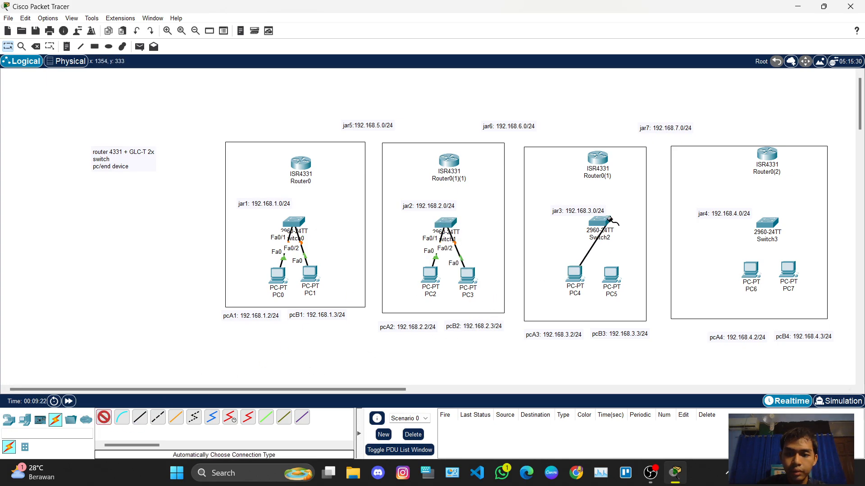
pyautogui.click(610, 221)
pyautogui.click(104, 417)
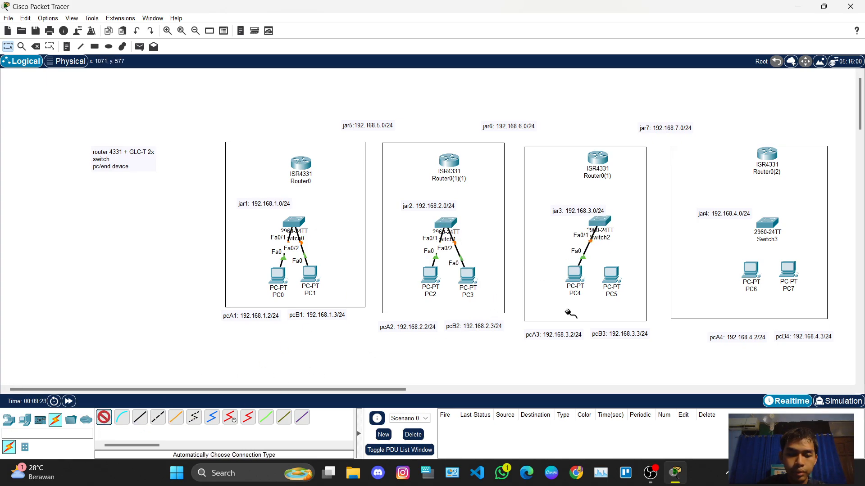
pyautogui.click(613, 275)
pyautogui.click(600, 220)
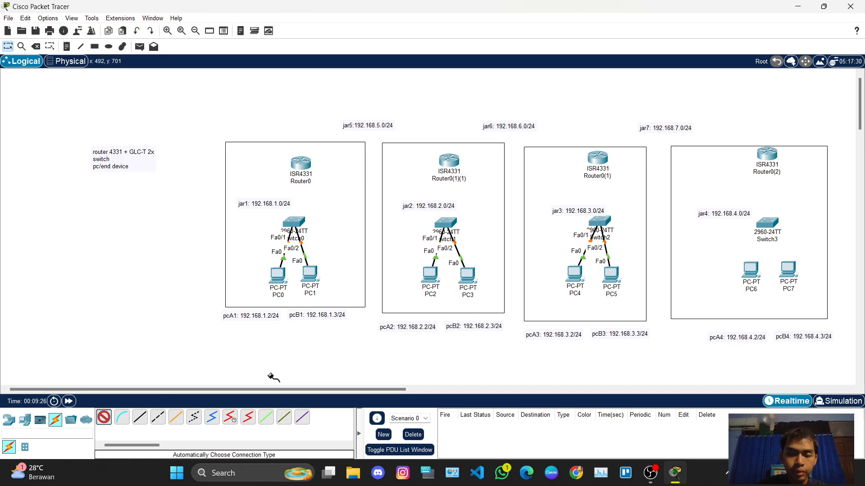
# Cable PC6 and PC7 to Switch3 using the automatically chosen connection type
pyautogui.click(748, 272)
pyautogui.click(771, 220)
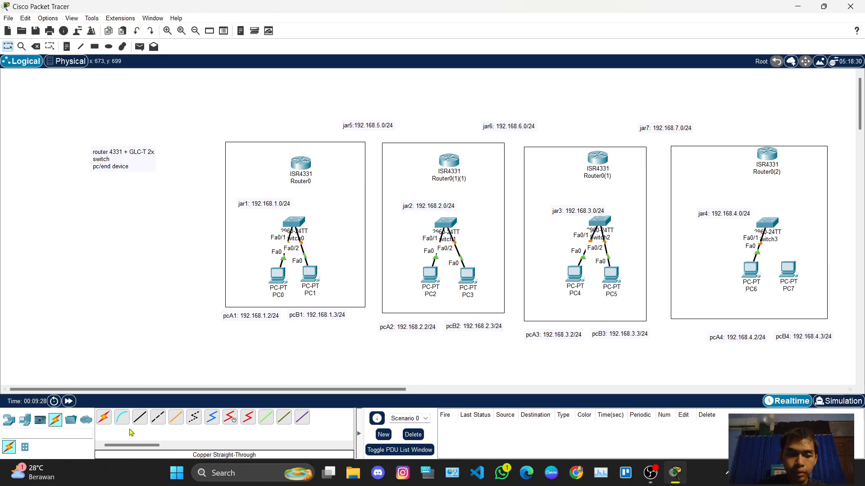
pyautogui.click(103, 417)
pyautogui.click(788, 271)
pyautogui.click(768, 220)
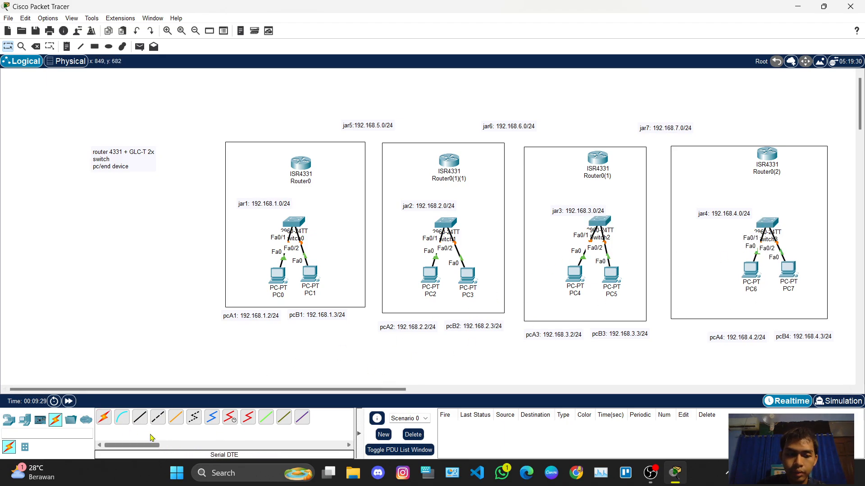
# Connect Switch0 to Router0 and Switch1 to Router0(1)(1) with automatically chosen cables
pyautogui.click(104, 417)
pyautogui.click(293, 220)
pyautogui.click(300, 163)
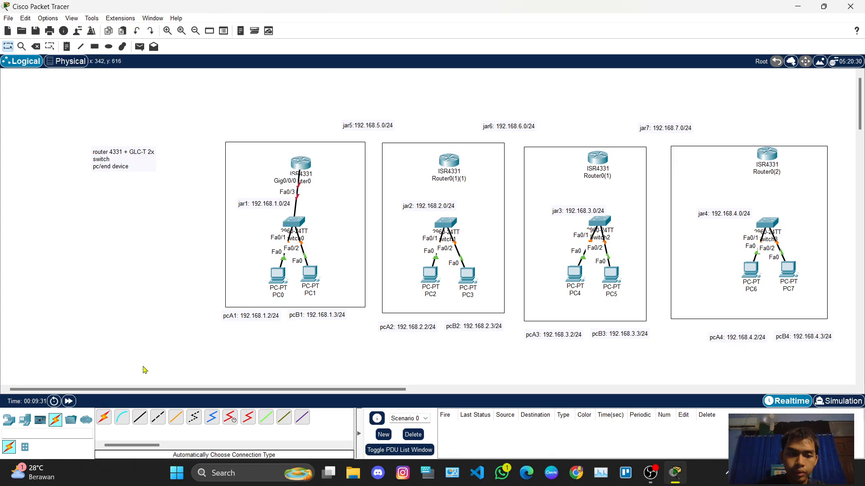
pyautogui.click(104, 417)
pyautogui.click(447, 222)
pyautogui.click(446, 160)
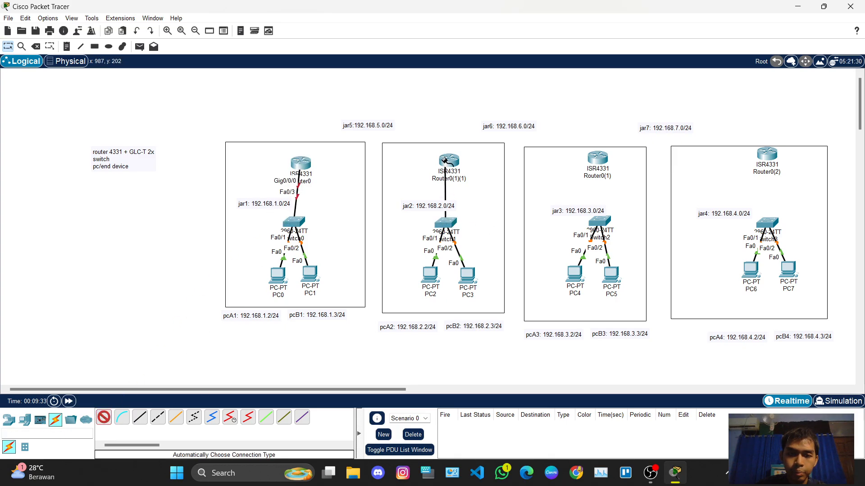
# Connect Switch2 to Router0(1) and Switch3 to Router0(2) with automatic cables, nudging Router0(2) slightly down
pyautogui.click(104, 417)
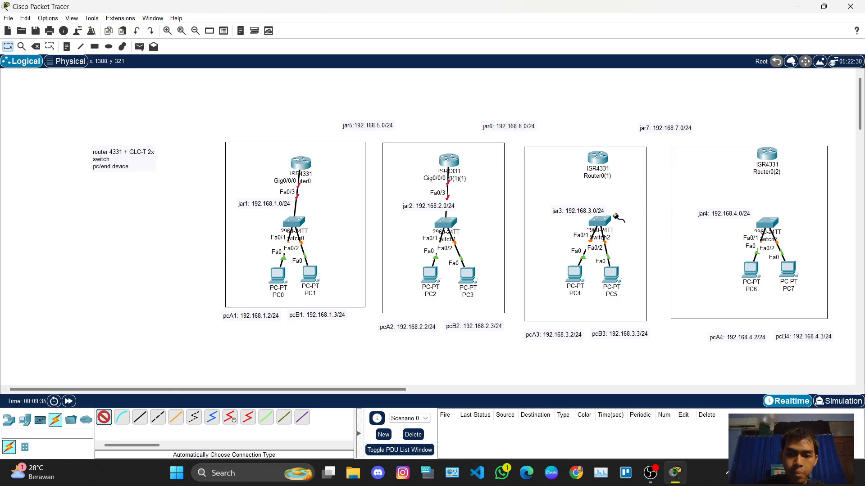
pyautogui.click(599, 221)
pyautogui.click(597, 159)
pyautogui.click(103, 417)
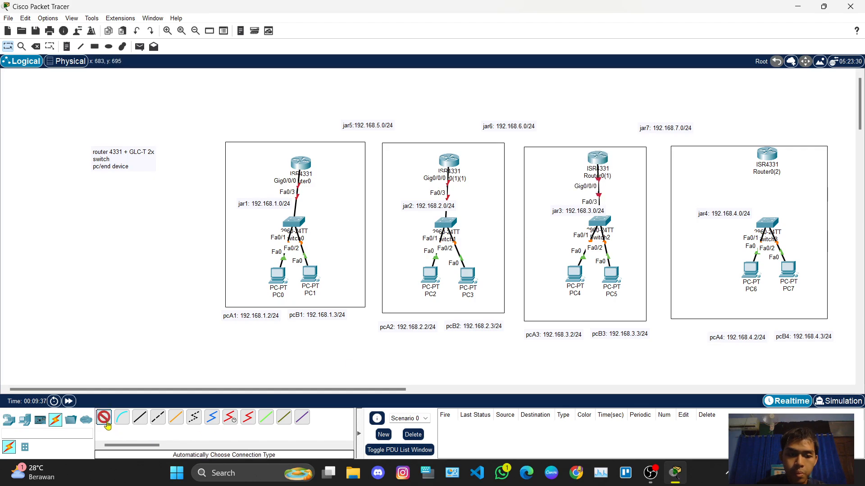
pyautogui.click(766, 221)
pyautogui.click(765, 155)
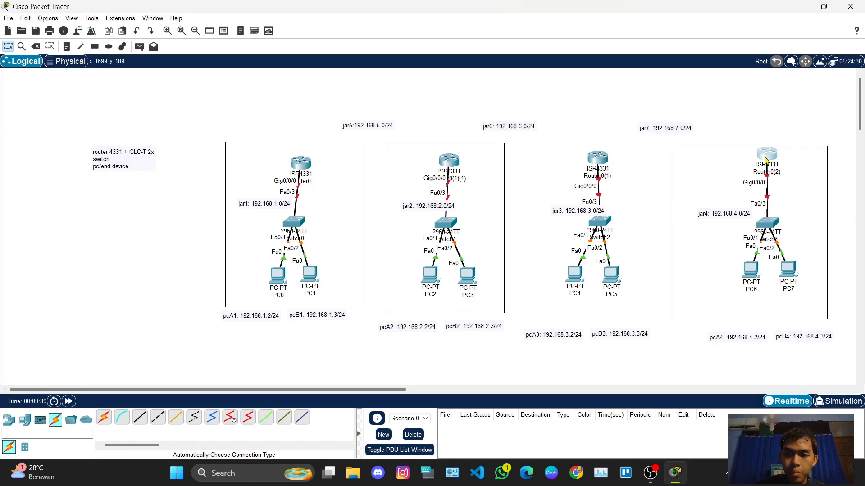
pyautogui.moveTo(765, 157); pyautogui.dragTo(764, 163)
# Link the four routers in a chain from Router0 through Router0(1)(1) and Router0(1) to Router0(2) with automatically chosen cables
pyautogui.click(99, 422)
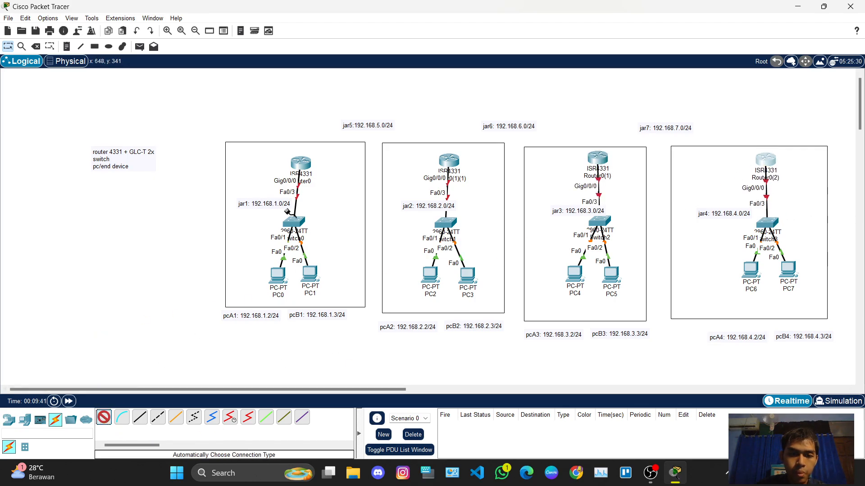
pyautogui.click(301, 163)
pyautogui.click(449, 160)
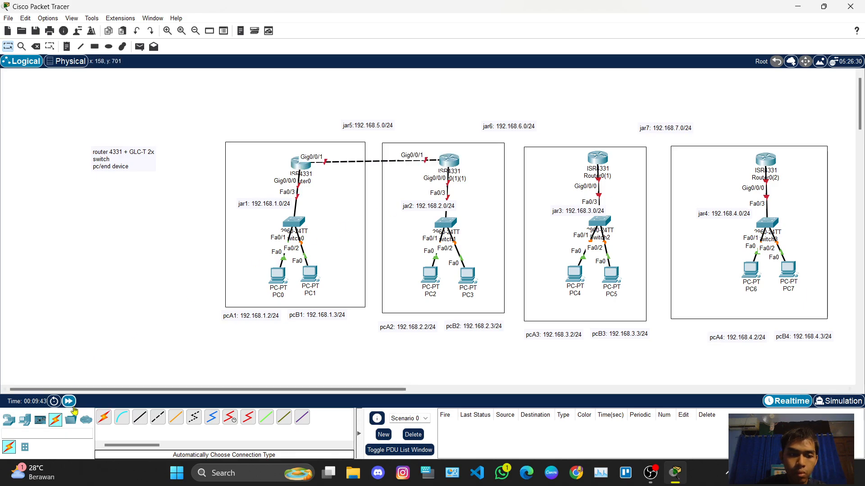
pyautogui.click(104, 417)
pyautogui.click(449, 160)
pyautogui.click(597, 159)
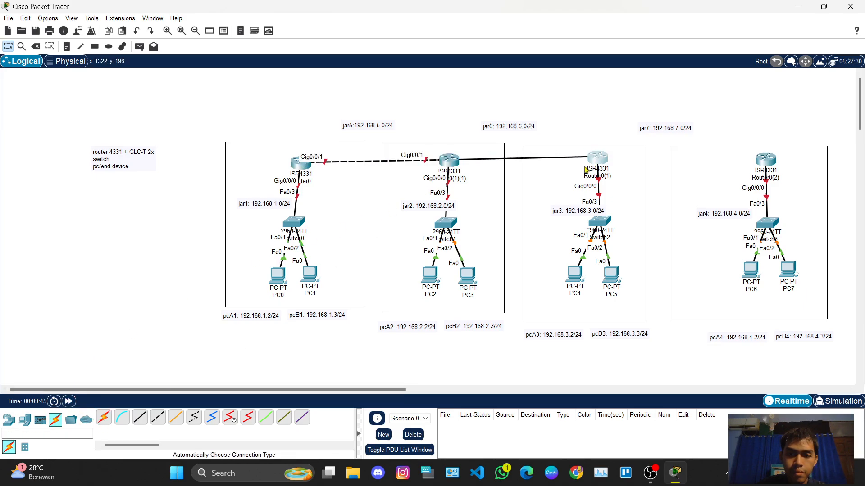
pyautogui.click(103, 418)
pyautogui.click(597, 159)
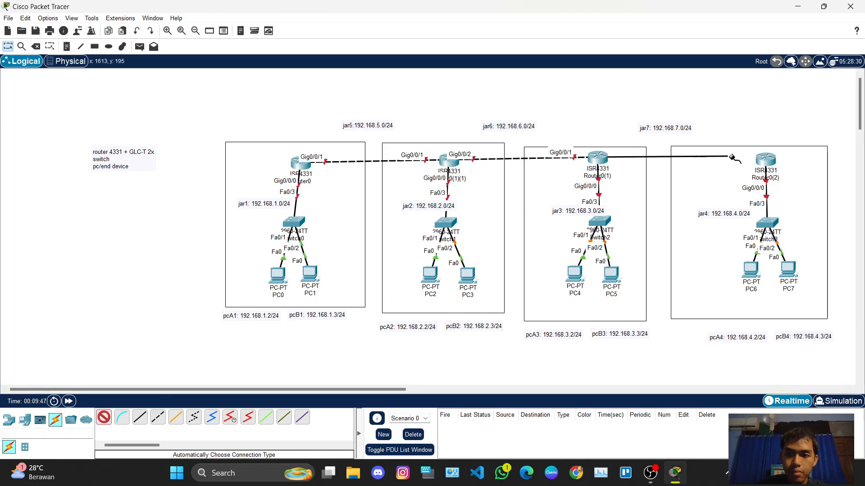
pyautogui.click(765, 159)
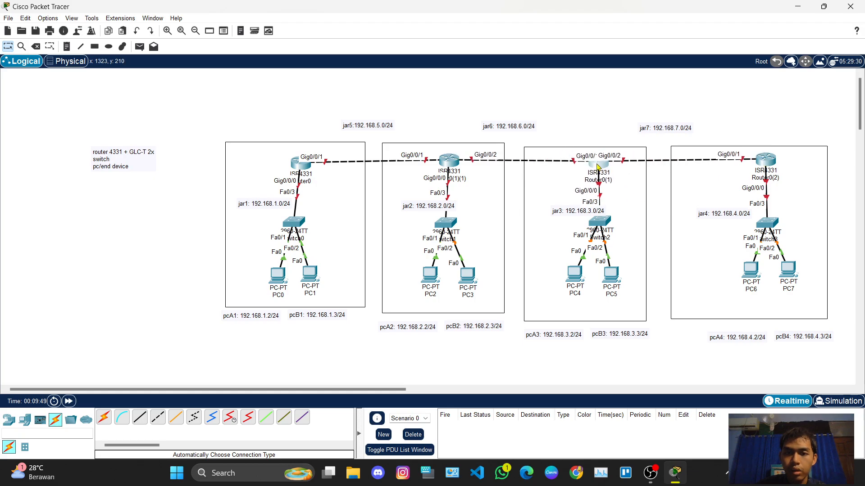
# Align Router0(1) with its neighbouring routers and shift the jar1 note slightly down and left, away from the Switch0 uplink
pyautogui.moveTo(597, 167); pyautogui.dragTo(597, 164)
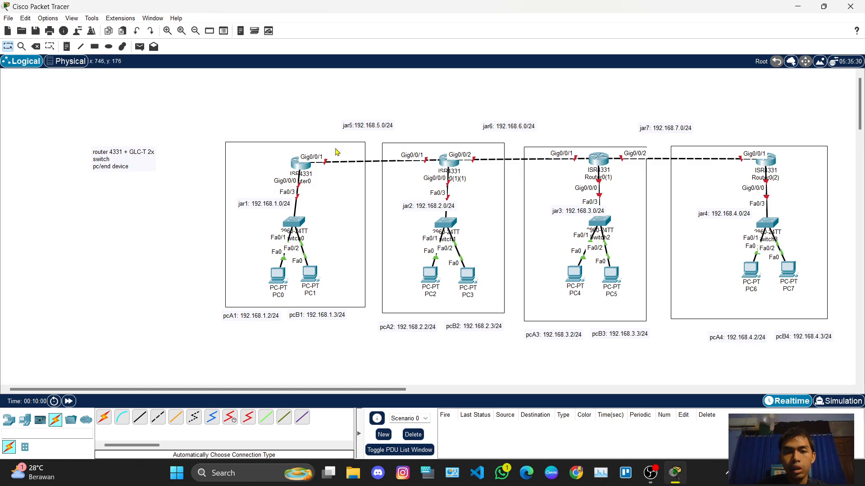
pyautogui.moveTo(271, 206); pyautogui.dragTo(261, 213)
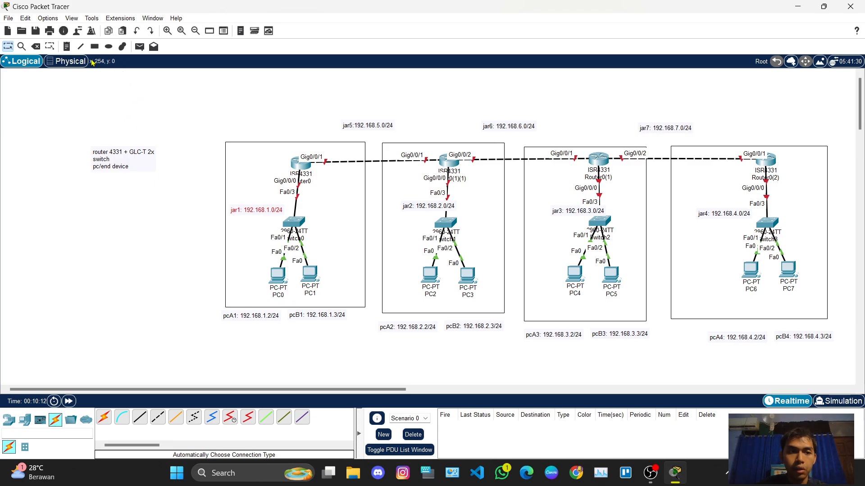
# Add a text note reading "Gig0/0/0: 192.168.5.1" above the first network's rectangle, near Router0
pyautogui.click(67, 49)
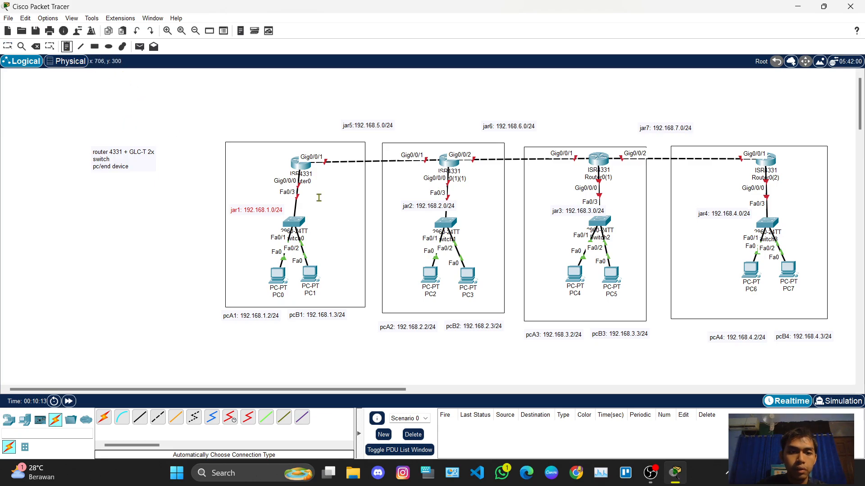
pyautogui.click(238, 124)
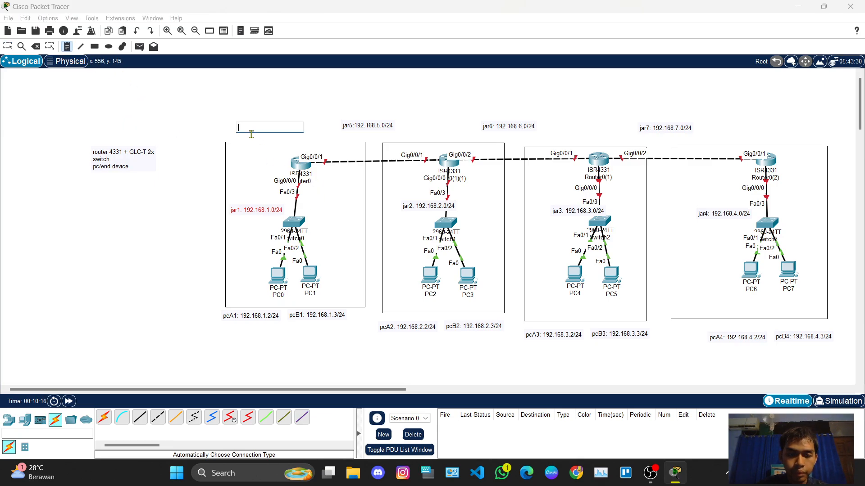
pyautogui.write('Gig0/')
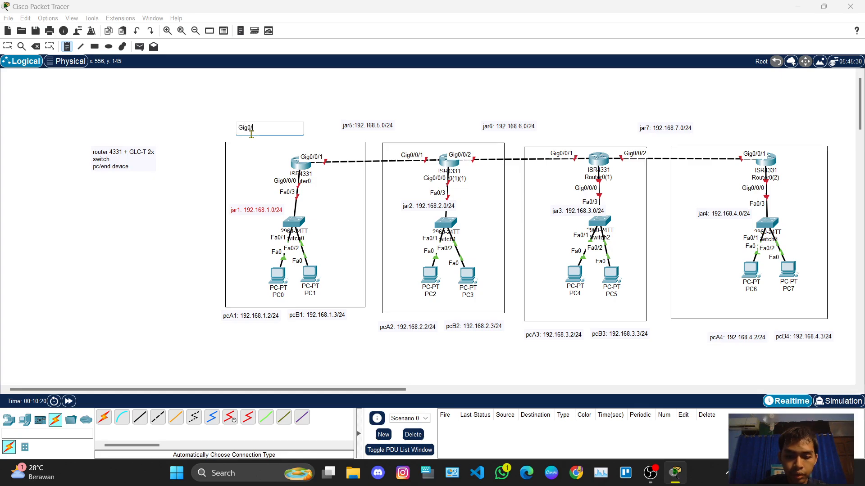
pyautogui.write('0/0')
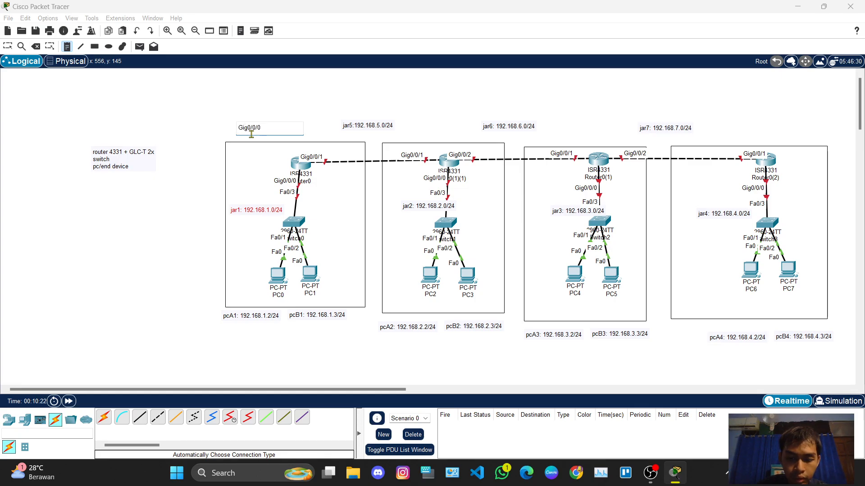
pyautogui.write(':')
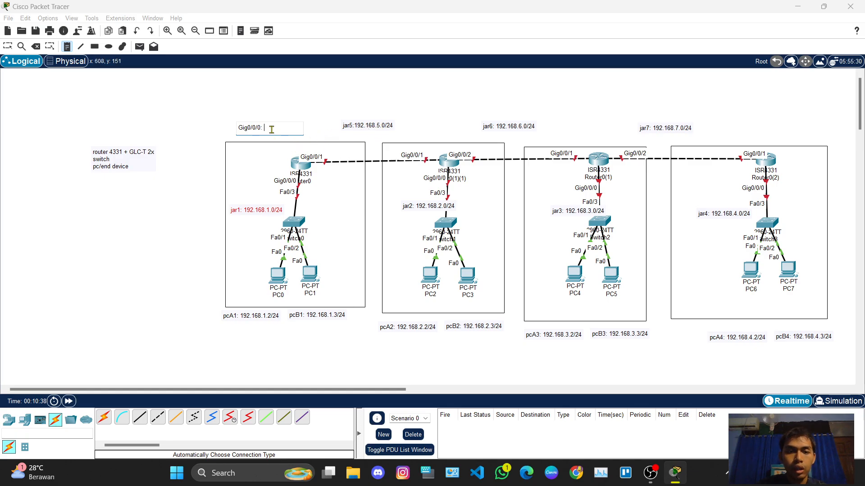
pyautogui.write('92.168.5.1')
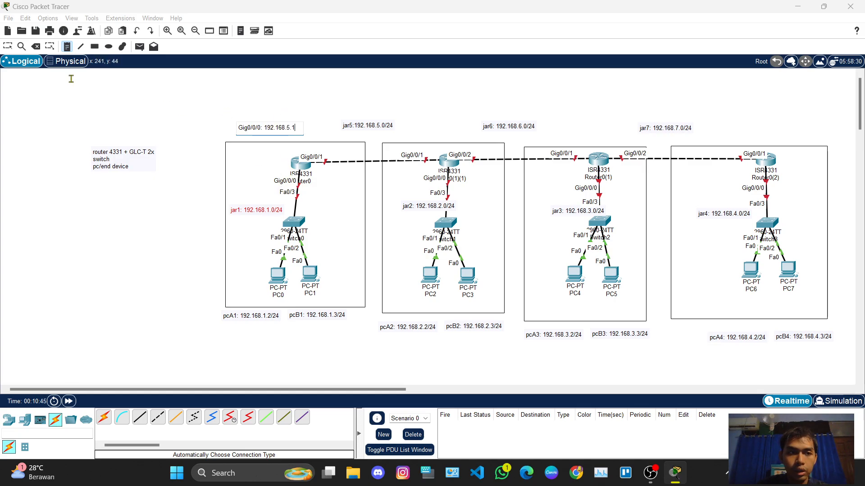
# Place the interface note beside Router0, duplicate it above the router and change the copy to Gig0/0/1: 192.168.5.1
pyautogui.click(7, 46)
pyautogui.moveTo(273, 129); pyautogui.dragTo(323, 149)
pyautogui.hotkey('ctrl', 'v')
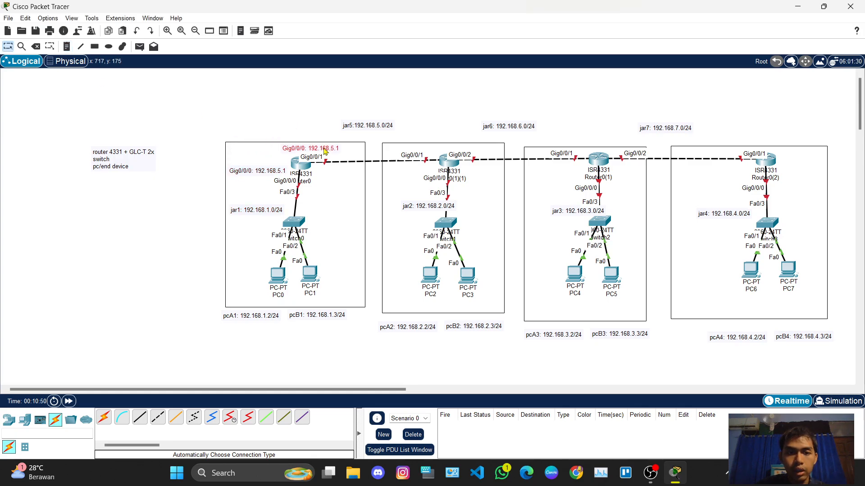
pyautogui.doubleClick(301, 150)
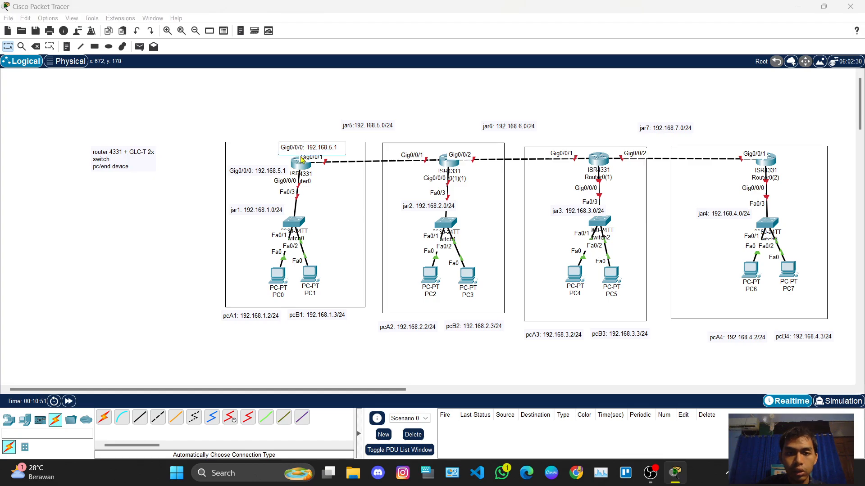
pyautogui.press('BackSpace')
pyautogui.write('1:')
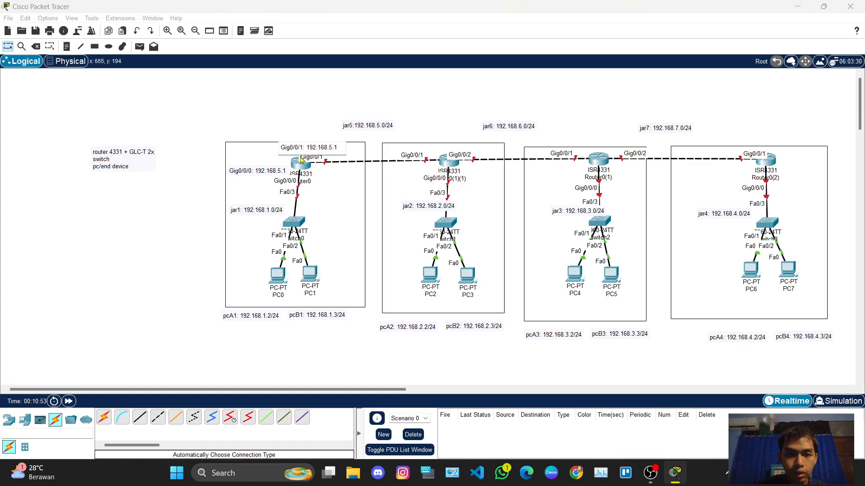
pyautogui.click(288, 128)
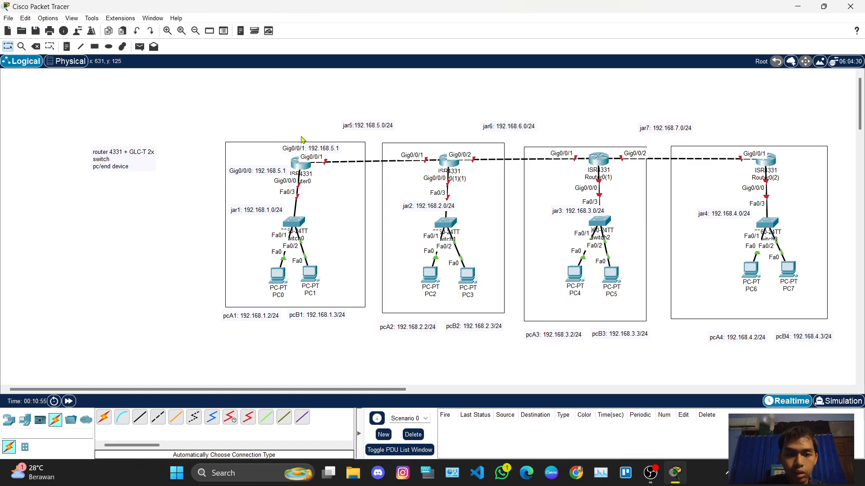
# Nudge the notes around Router0 clear of its port labels and change the Gig0/0/0 note's address to 192.168.1.1
pyautogui.moveTo(338, 151); pyautogui.dragTo(343, 148)
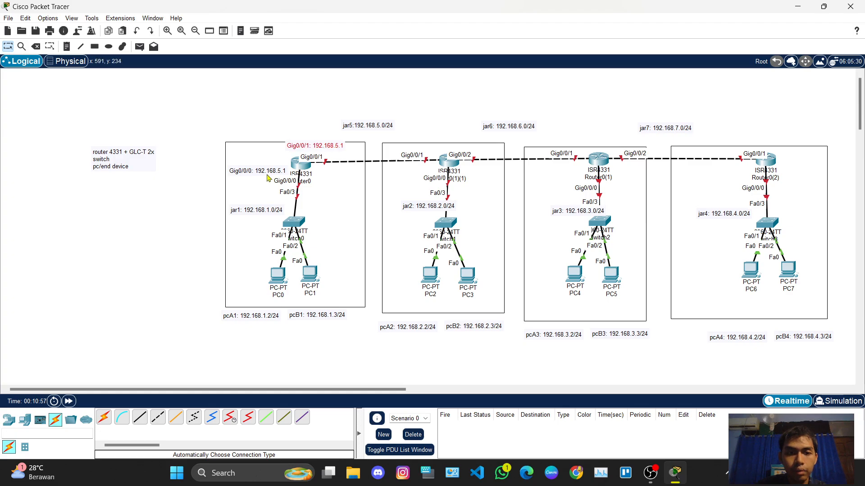
pyautogui.moveTo(266, 175); pyautogui.dragTo(267, 166)
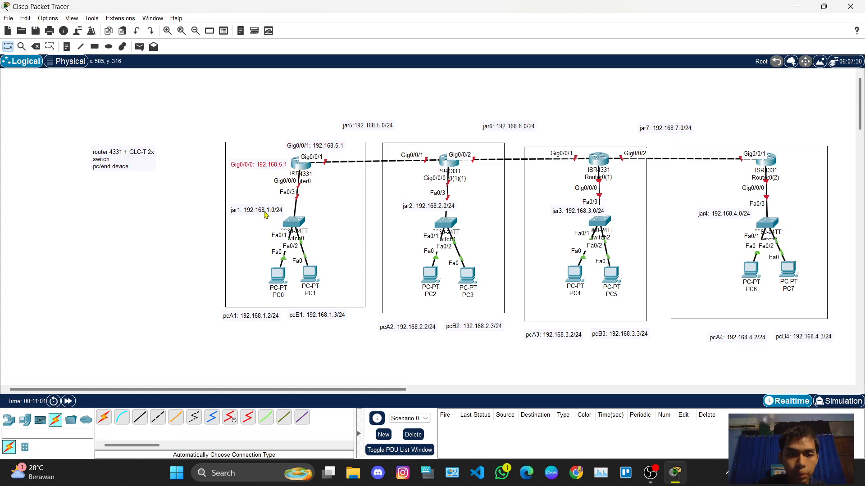
pyautogui.moveTo(265, 215); pyautogui.dragTo(265, 216)
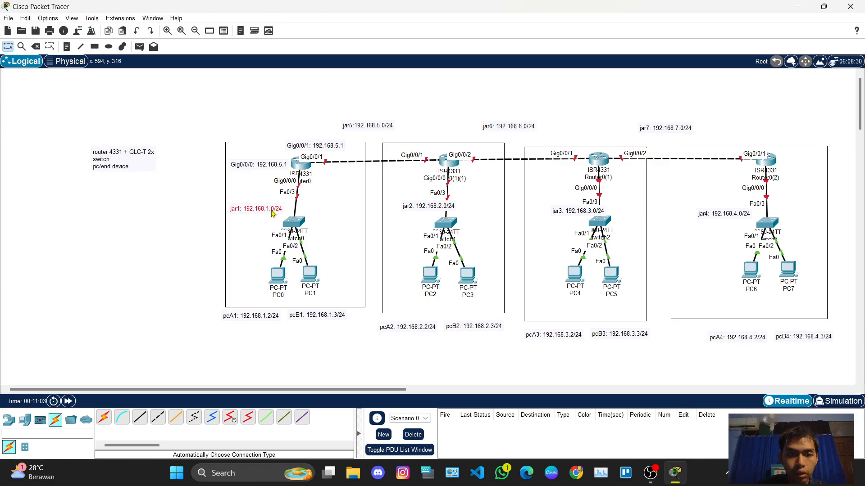
pyautogui.doubleClick(278, 167)
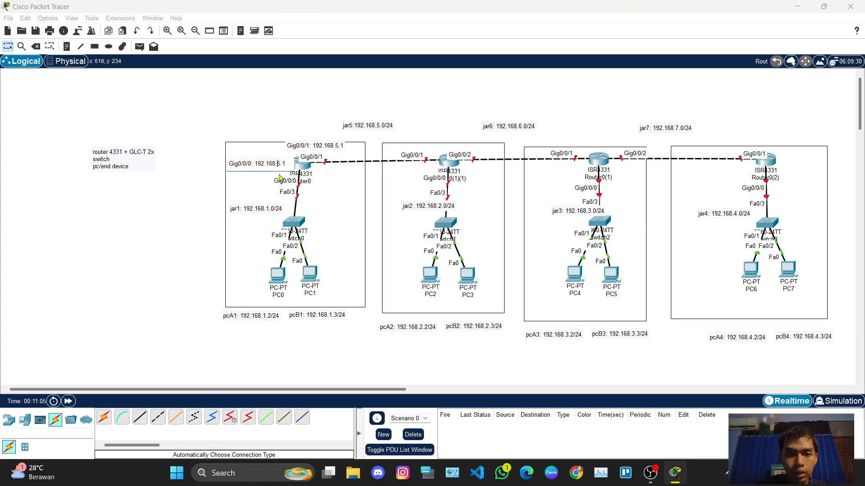
pyautogui.click(292, 133)
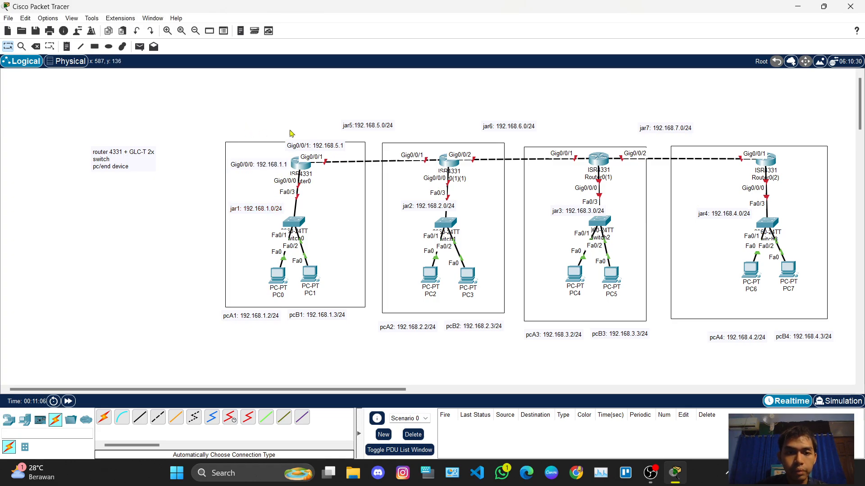
# Move Router0's Gig0/0/1 note above its rectangle, nudge jar5 aside, and append /24 to both Router0 interface notes
pyautogui.moveTo(313, 149); pyautogui.dragTo(401, 134)
pyautogui.click(359, 110)
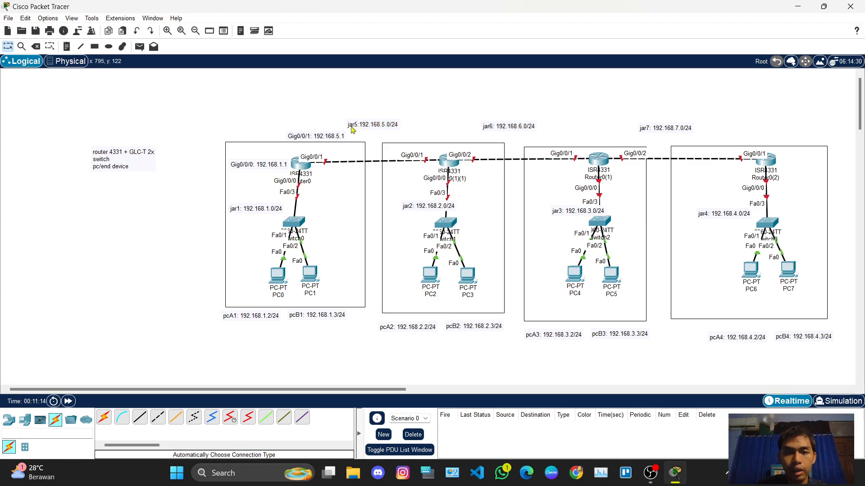
pyautogui.doubleClick(341, 137)
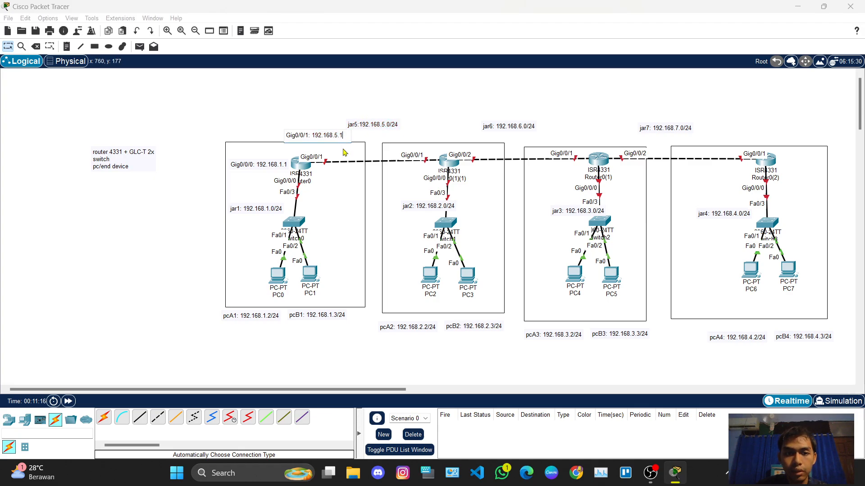
pyautogui.write('24')
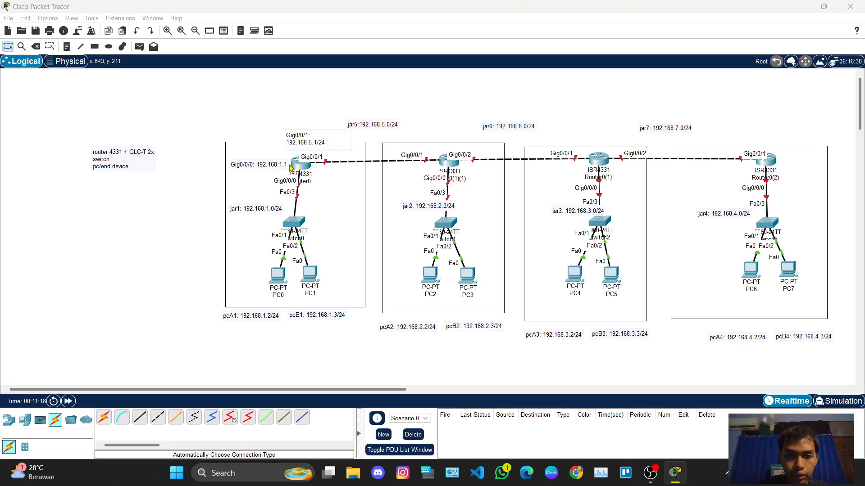
pyautogui.doubleClick(287, 166)
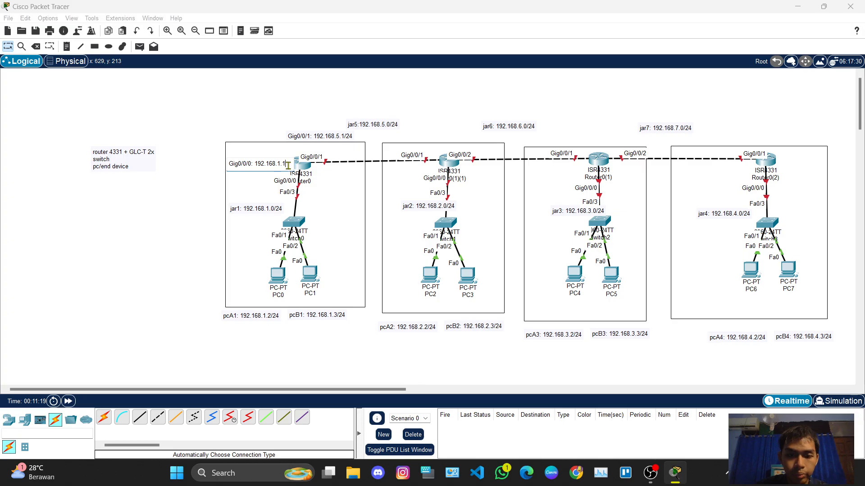
pyautogui.write('/24')
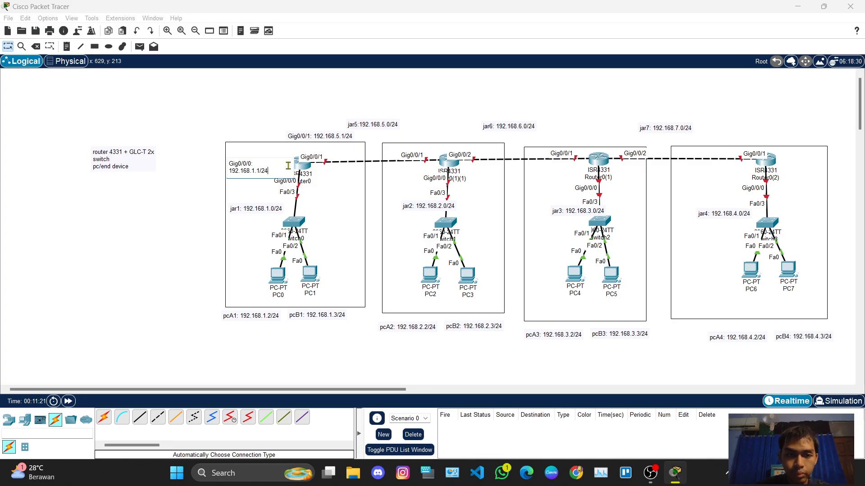
pyautogui.click(254, 134)
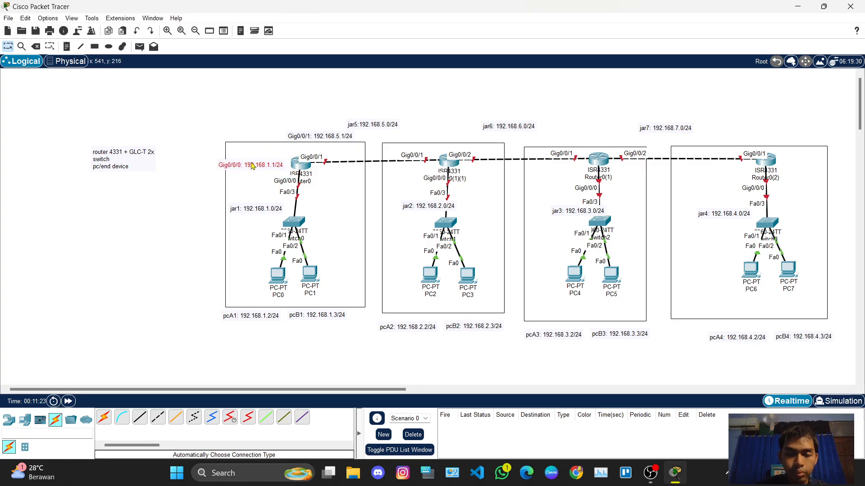
# Duplicate Router0's Gig0/0/1 note above Router0(1)(1) and change the copy's address to 192.168.5.2/24
pyautogui.moveTo(289, 126); pyautogui.dragTo(427, 139)
pyautogui.hotkey('ctrl', 'c')
pyautogui.hotkey('ctrl', 'v')
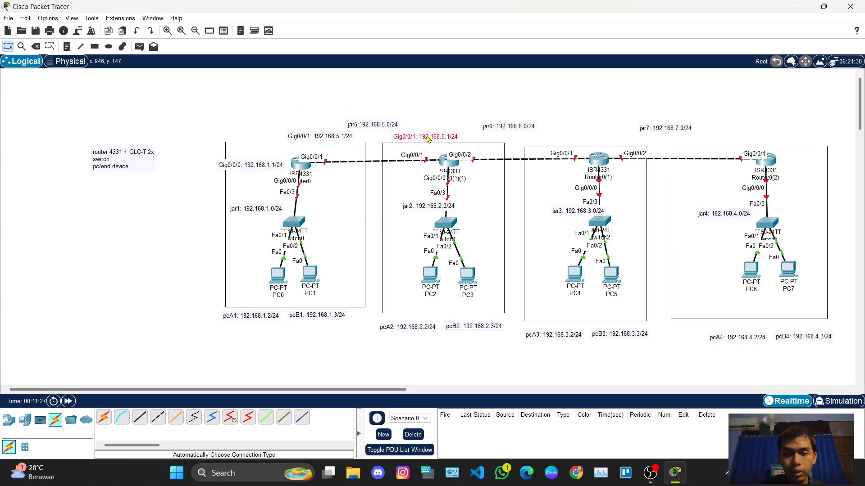
pyautogui.doubleClick(423, 136)
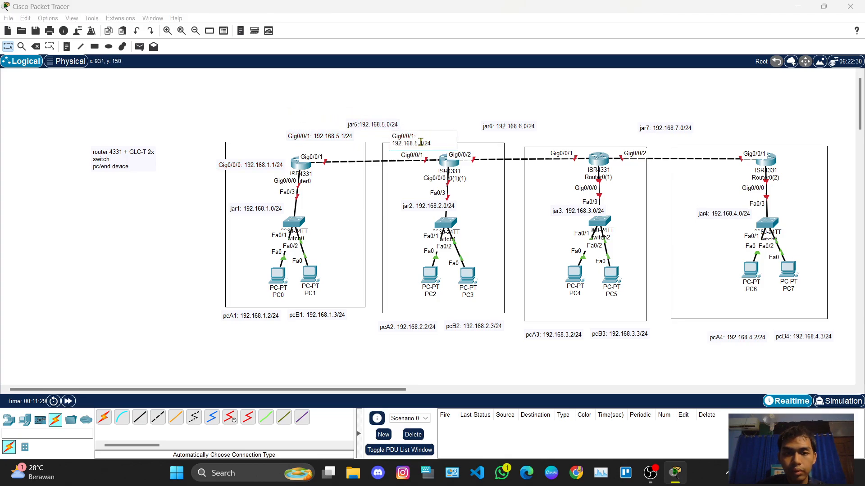
pyautogui.click(429, 122)
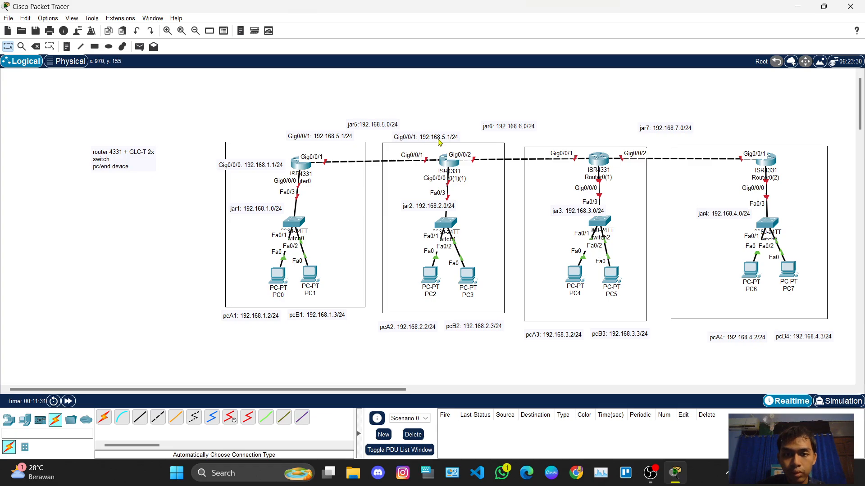
pyautogui.doubleClick(437, 141)
pyautogui.click(424, 144)
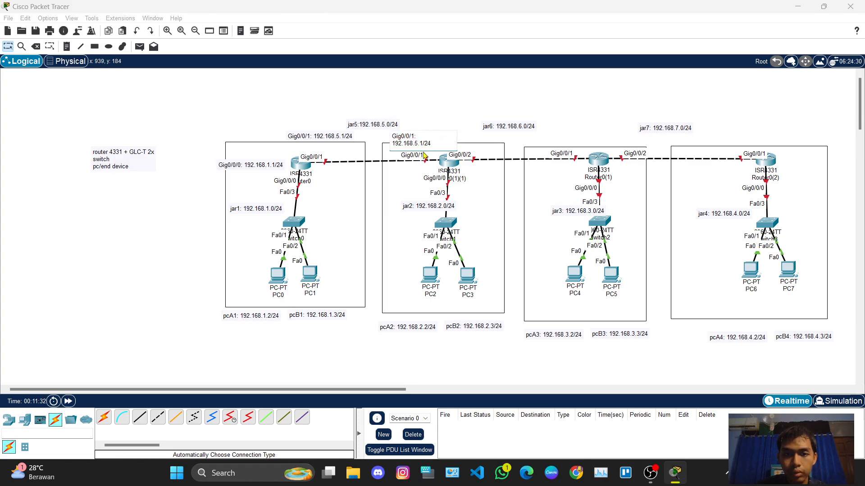
pyautogui.press('BackSpace')
pyautogui.write('2')
pyautogui.click(436, 98)
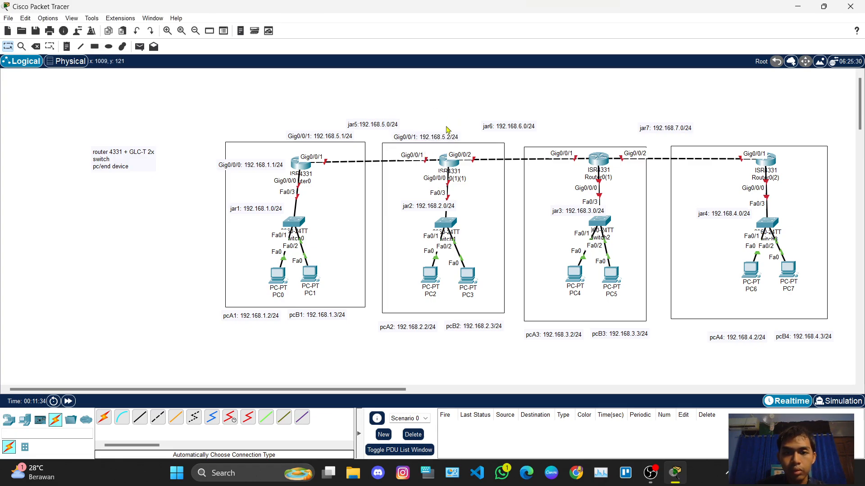
# Duplicate the Gig0/0/1 note of Router0(1)(1) just above it and change the copy's address to 192.168.6.1/24
pyautogui.hotkey('ctrl', 'v')
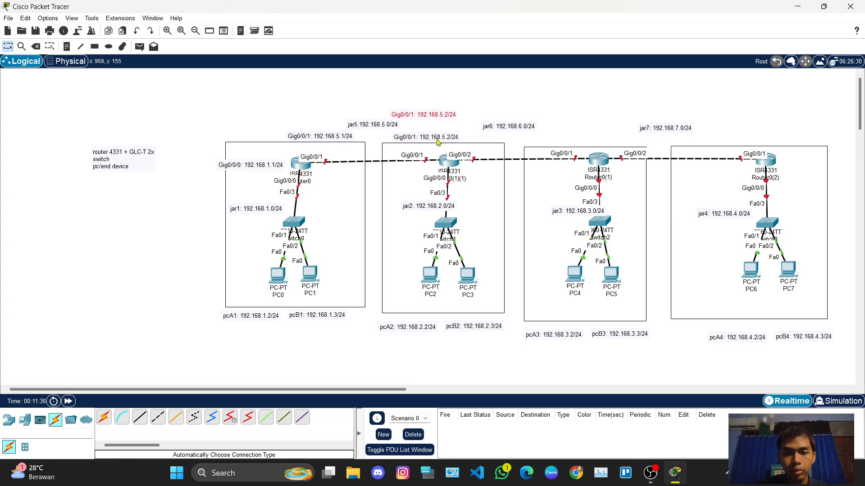
pyautogui.moveTo(447, 118); pyautogui.dragTo(462, 120)
pyautogui.doubleClick(456, 125)
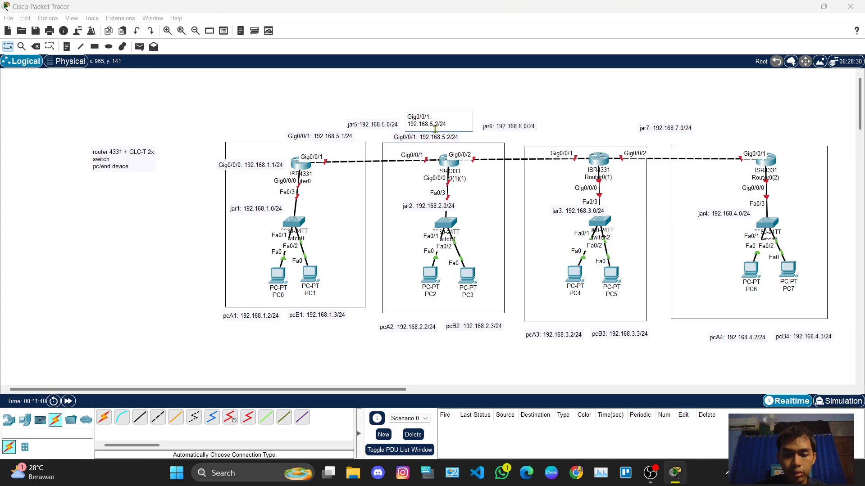
pyautogui.press('BackSpace')
pyautogui.write('6')
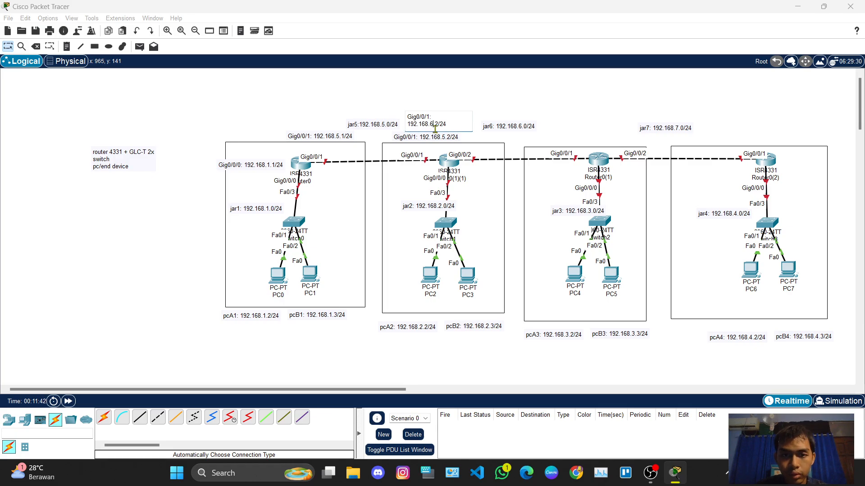
pyautogui.press('BackSpace')
pyautogui.write('1')
pyautogui.click(481, 118)
# Arrange the 192.168.5.2/24 and 192.168.6.1/24 notes side by side above Router0(1)(1), with the jar6 note raised clear of them
pyautogui.moveTo(500, 128)
pyautogui.mouseDown()
pyautogui.moveTo(505, 121)
pyautogui.moveTo(511, 137)
pyautogui.mouseUp()
pyautogui.click(458, 117)
pyautogui.moveTo(451, 138); pyautogui.dragTo(471, 138)
pyautogui.click(458, 119)
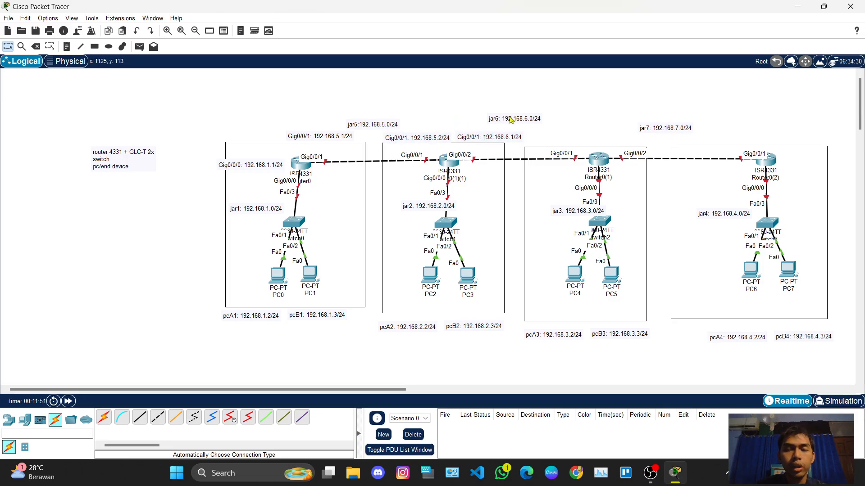
pyautogui.moveTo(508, 107); pyautogui.dragTo(523, 122)
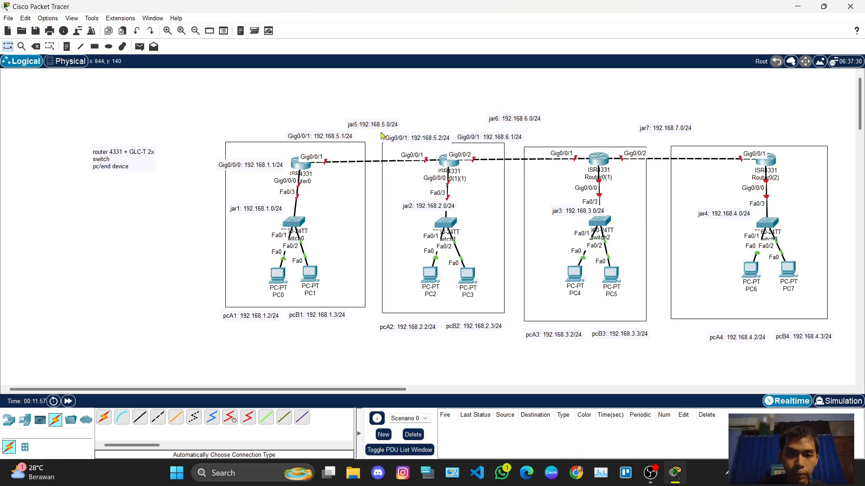
pyautogui.moveTo(381, 136); pyautogui.dragTo(405, 167)
# Shift the third and fourth networks with jar7 to the right, and move the second network slightly right to widen the gaps
pyautogui.moveTo(563, 119); pyautogui.dragTo(778, 374)
pyautogui.moveTo(778, 165); pyautogui.dragTo(845, 162)
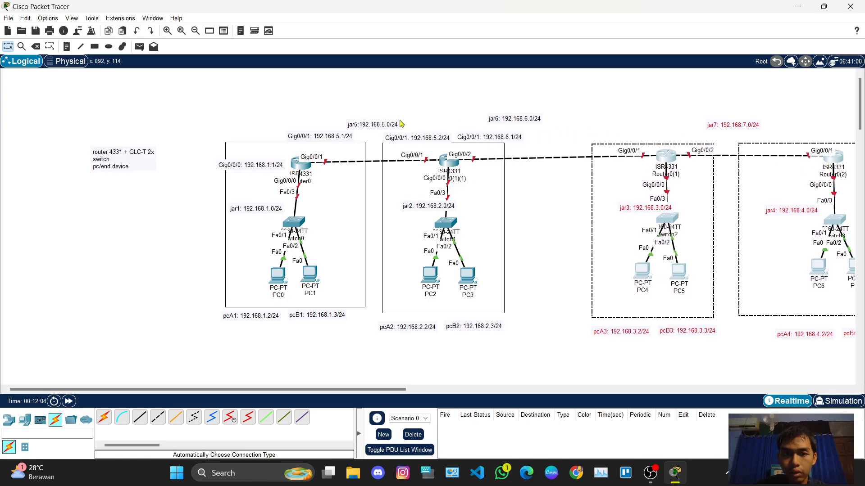
pyautogui.moveTo(374, 134); pyautogui.dragTo(528, 349)
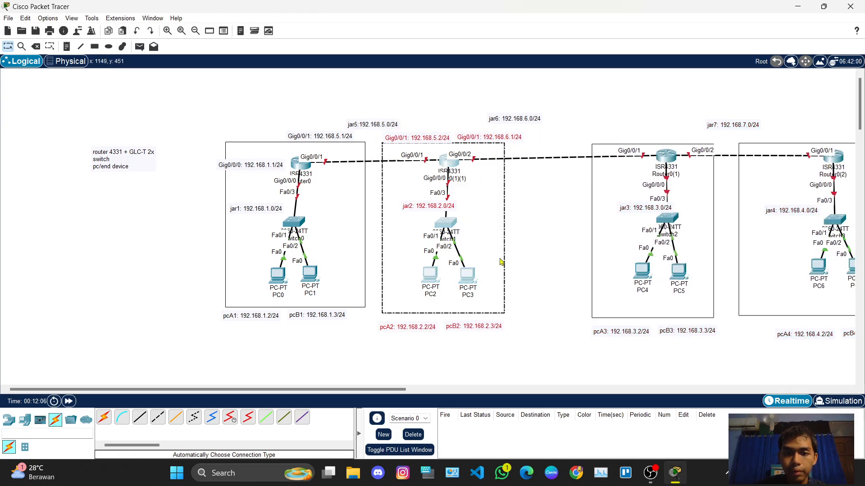
pyautogui.moveTo(442, 223); pyautogui.dragTo(471, 227)
pyautogui.click(557, 99)
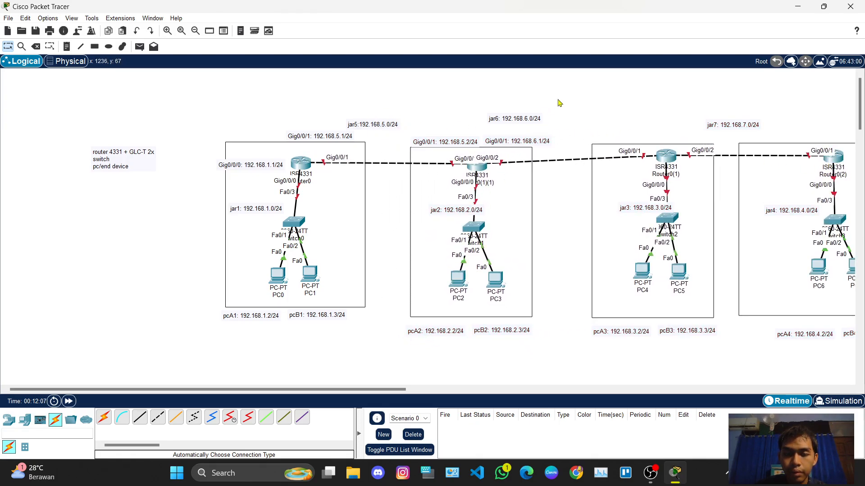
# Spread the two interface notes above Router0(1)(1) apart and move jar6 over the gap between the second and third networks
pyautogui.moveTo(453, 143); pyautogui.dragTo(431, 143)
pyautogui.moveTo(503, 144); pyautogui.dragTo(577, 123)
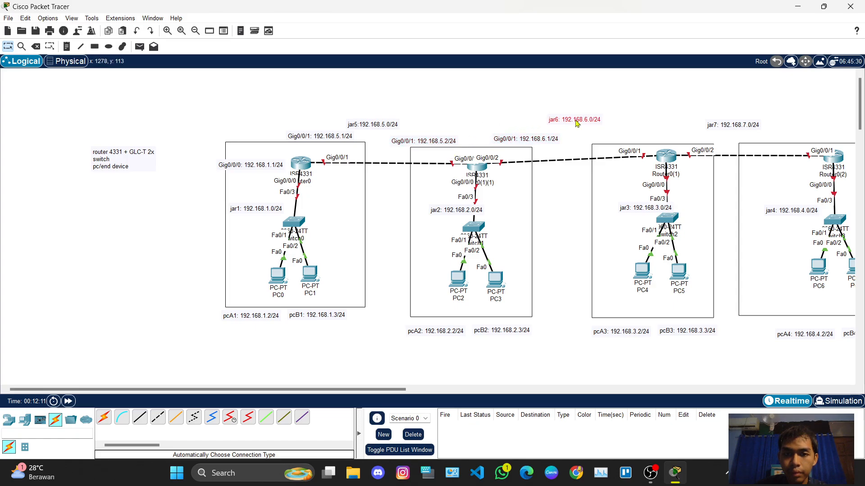
# Move the first network with its notes left and slightly down, and shift its Gig0/0/1: 192.168.5.1/24 note a little right
pyautogui.moveTo(167, 143); pyautogui.dragTo(327, 322)
pyautogui.moveTo(301, 170); pyautogui.dragTo(284, 180)
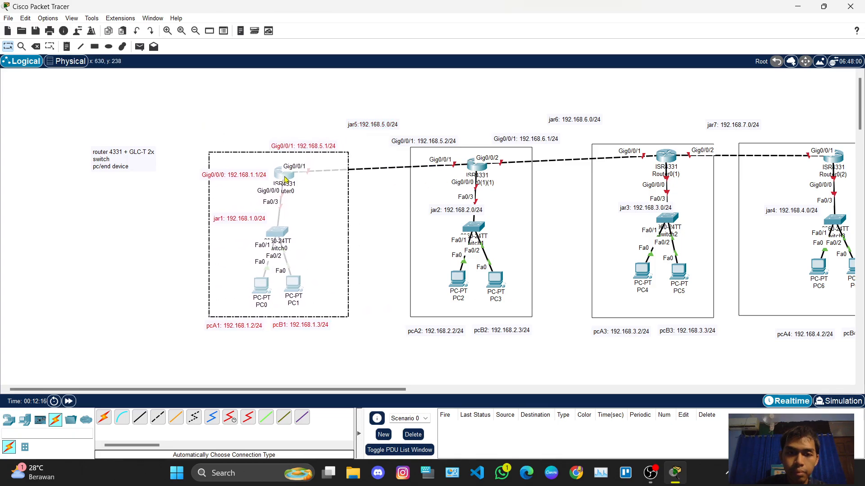
pyautogui.click(284, 114)
pyautogui.moveTo(298, 144); pyautogui.dragTo(322, 141)
# Move the fourth network with its PC notes to the right to widen its gap to the third network
pyautogui.hscroll(5, 390, 151)
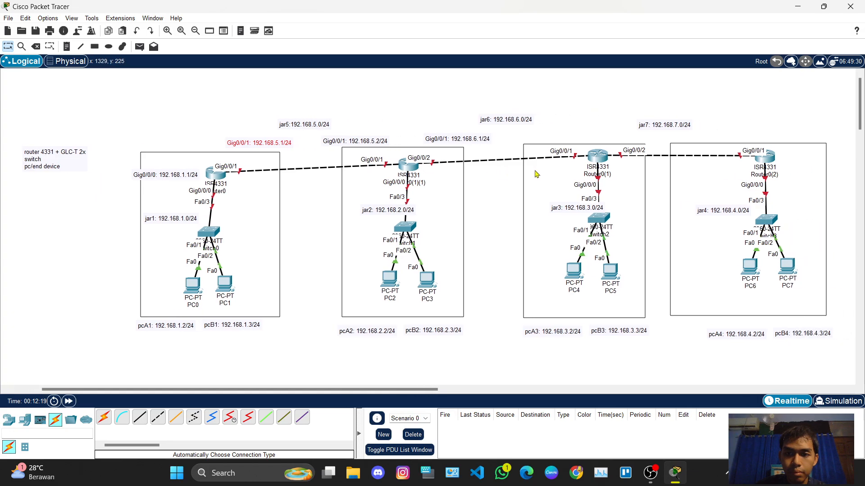
pyautogui.click(652, 128)
pyautogui.moveTo(653, 128)
pyautogui.mouseDown()
pyautogui.moveTo(651, 121)
pyautogui.moveTo(819, 315)
pyautogui.moveTo(834, 344)
pyautogui.mouseUp()
pyautogui.moveTo(728, 147); pyautogui.dragTo(767, 147)
pyautogui.click(750, 122)
# Place a copy of the 192.168.6.1/24 note above the third network's Gig0/0/1 link and set its address to 192.168.6.2/24
pyautogui.click(444, 138)
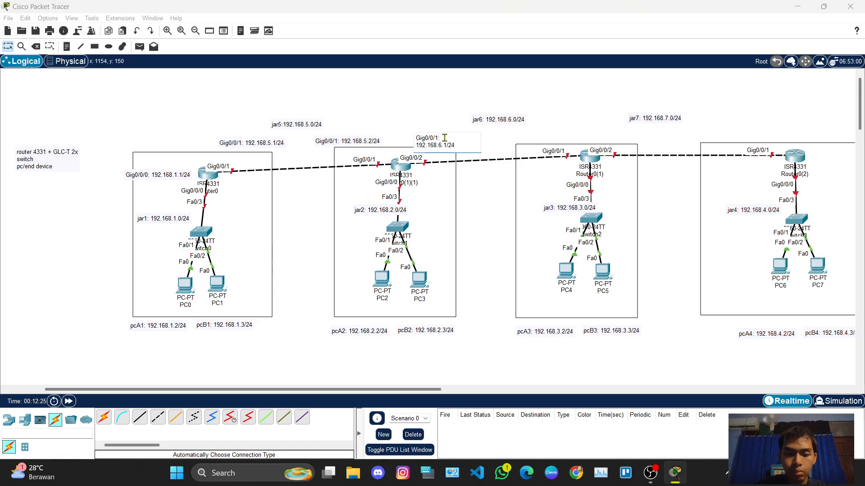
pyautogui.click(543, 105)
pyautogui.moveTo(427, 123); pyautogui.dragTo(533, 137)
pyautogui.hotkey('ctrl', 'c')
pyautogui.hotkey('ctrl', 'v')
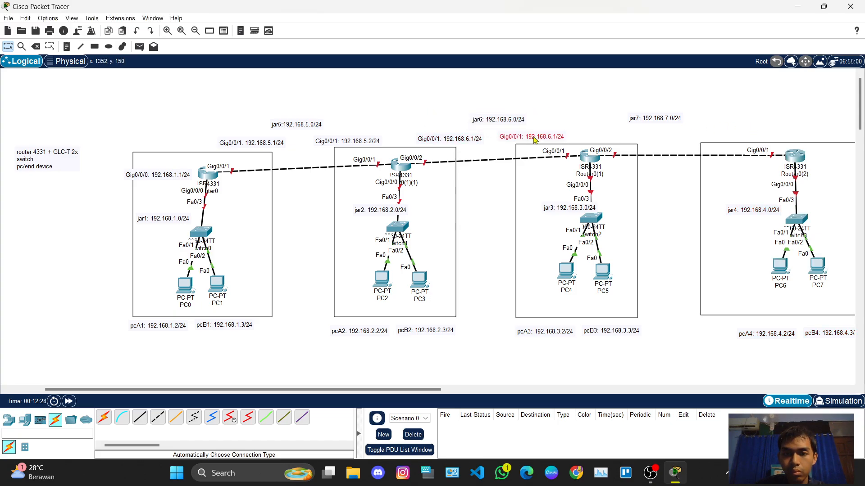
pyautogui.doubleClick(533, 138)
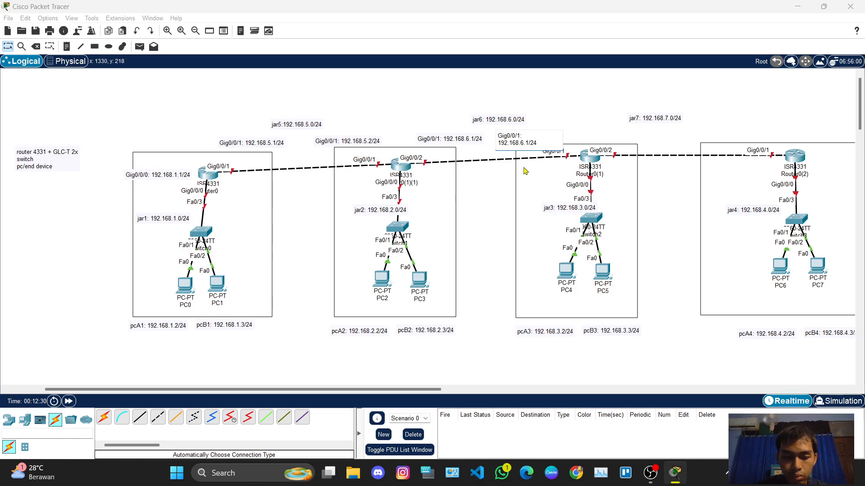
pyautogui.press('BackSpace')
pyautogui.write('6.')
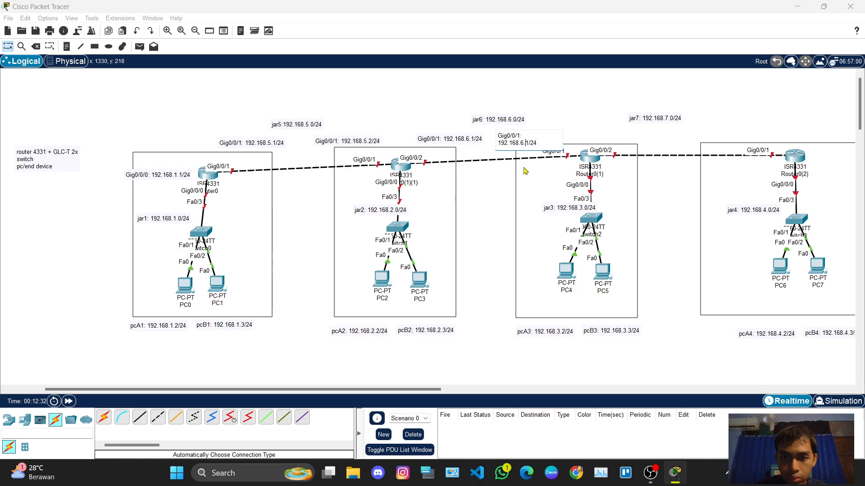
pyautogui.press('Delete')
pyautogui.write('2')
pyautogui.click(561, 118)
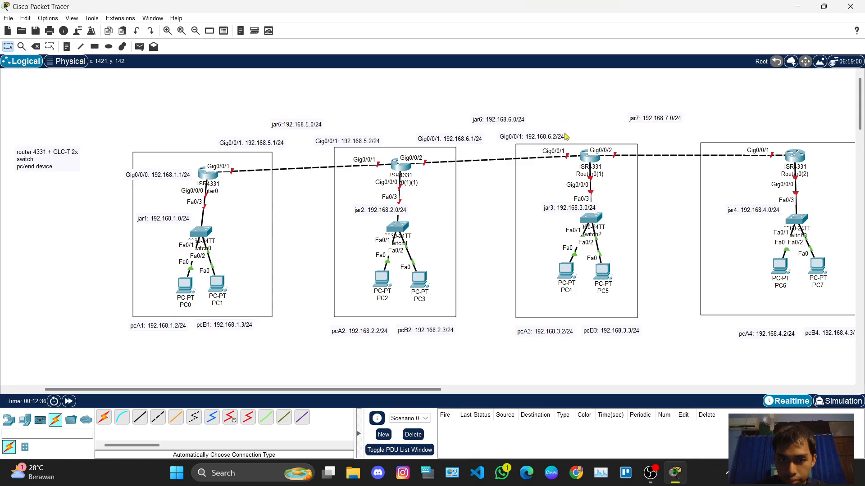
# Change the 192.168.6.1/24 note above the second network to read Gig0/0/2 192.168.6.1/24
pyautogui.doubleClick(429, 145)
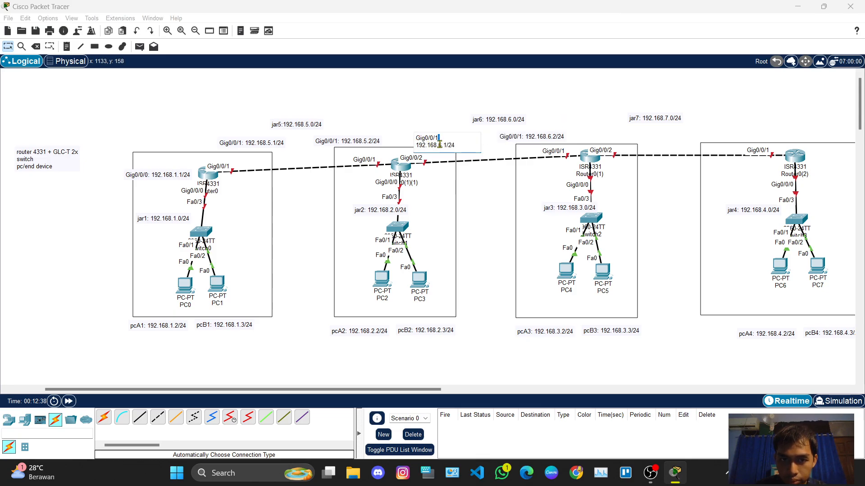
pyautogui.press('Delete')
pyautogui.press('BackSpace')
pyautogui.write('2 192.168.6.1/24')
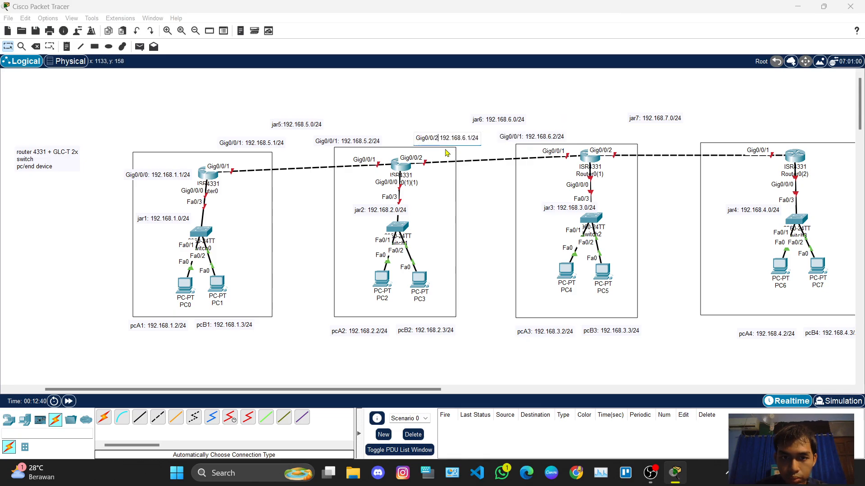
pyautogui.click(445, 129)
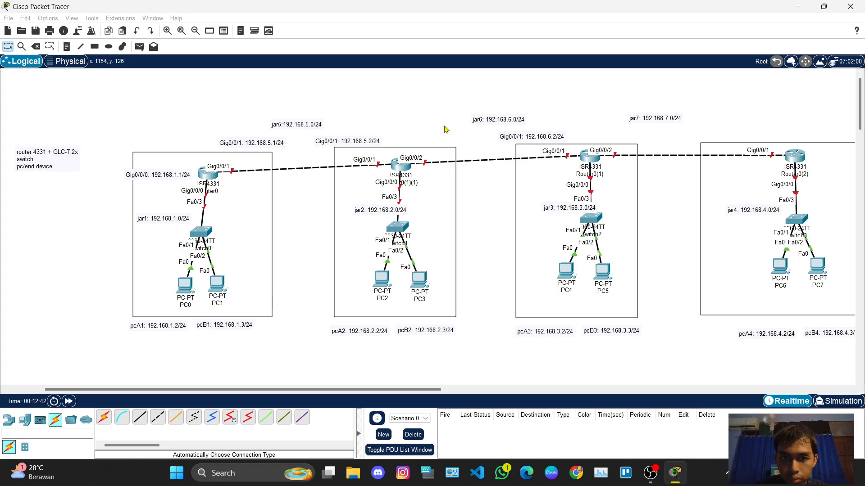
# Place a copy of the 192.168.6.2/24 note above the Gig0/0/2 side of Router0(1) and set its address to 192.168.7.1/24
pyautogui.click(536, 138)
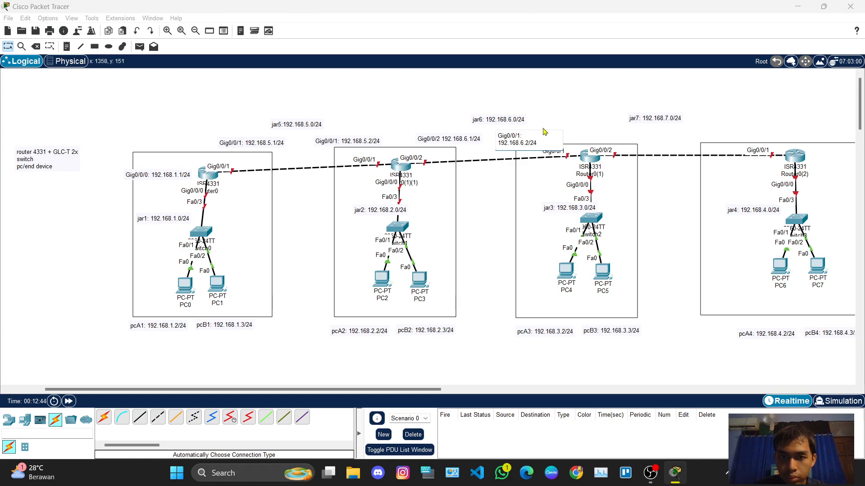
pyautogui.click(544, 127)
pyautogui.moveTo(548, 123); pyautogui.dragTo(625, 136)
pyautogui.click(625, 138)
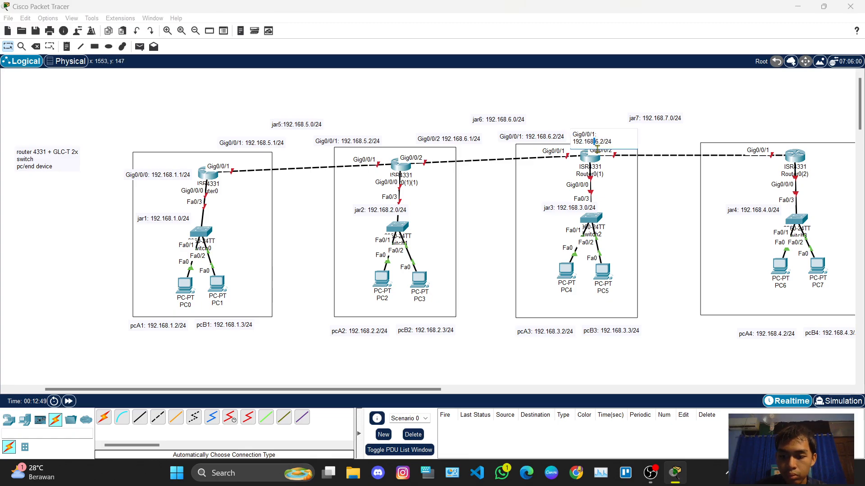
pyautogui.press('BackSpace')
pyautogui.write('7')
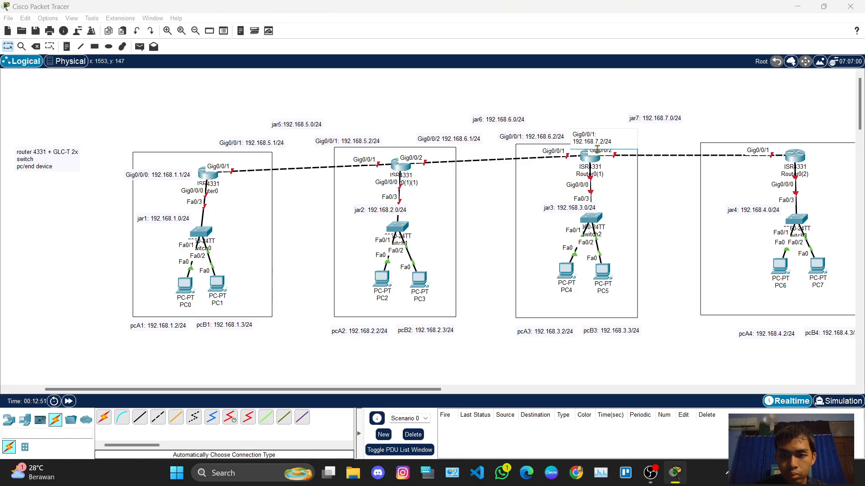
pyautogui.press('Right')
pyautogui.press('Right')
pyautogui.press('BackSpace')
pyautogui.write('1')
pyautogui.click(592, 120)
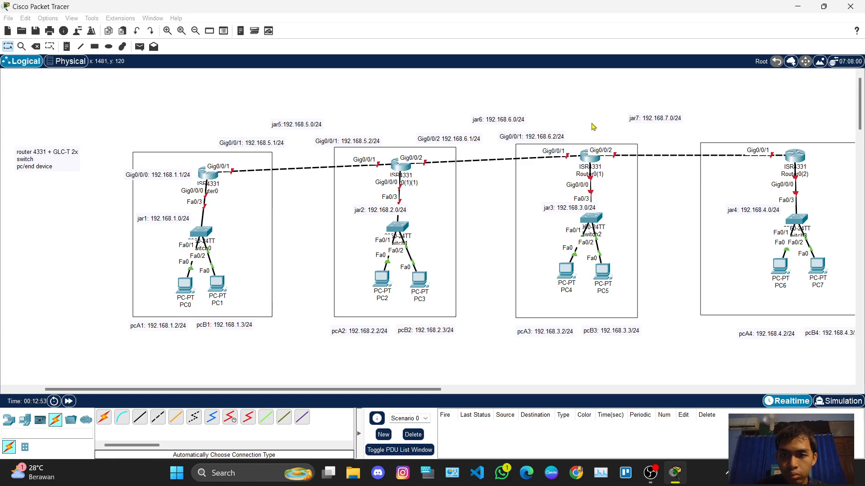
# Duplicate the 192.168.7.1/24 note above the fourth network's Gig0/0/1 link and set the copy's address to 192.168.7.2/24
pyautogui.hotkey('ctrl', 'c')
pyautogui.hotkey('ctrl', 'v')
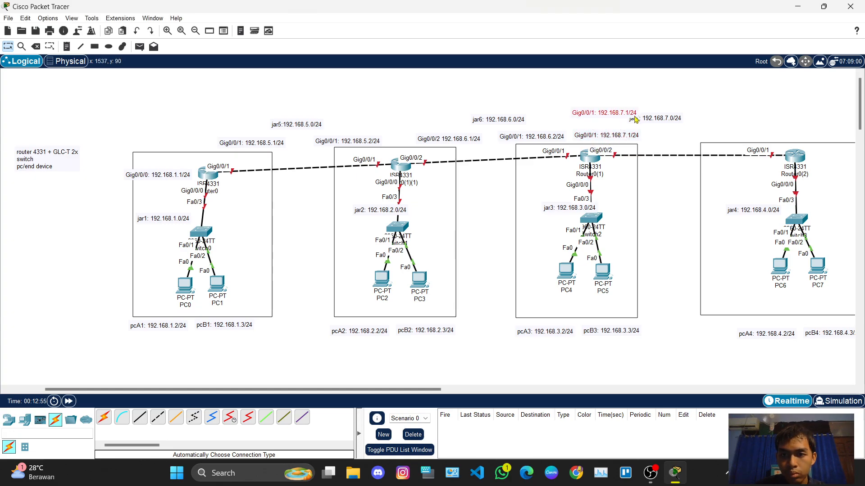
pyautogui.moveTo(618, 114); pyautogui.dragTo(755, 131)
pyautogui.click(757, 134)
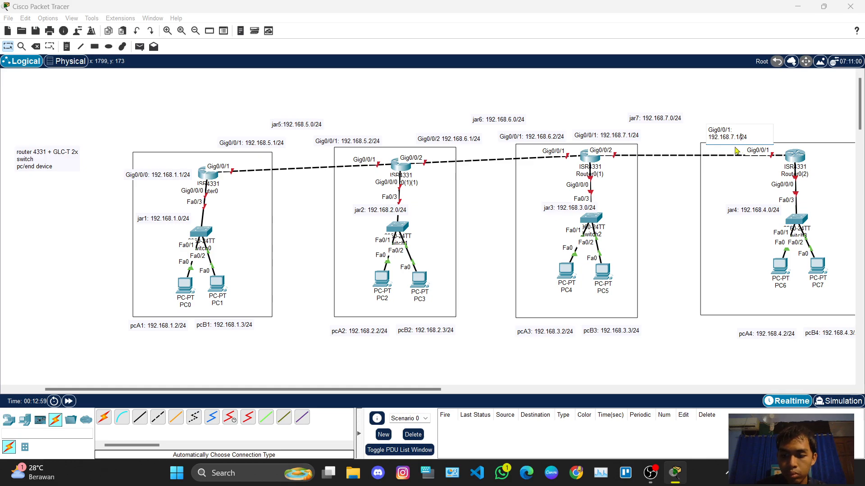
pyautogui.press('BackSpace')
pyautogui.write('2')
pyautogui.click(747, 138)
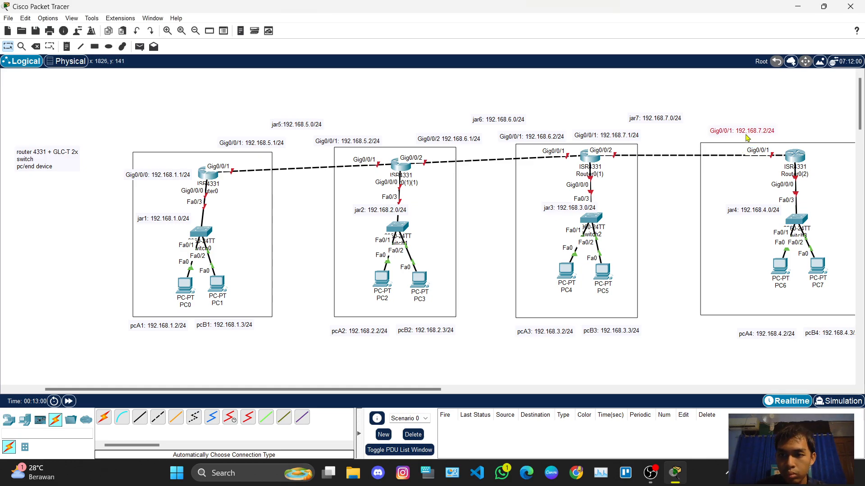
# Nudge jar7 right and place a copy of the 192.168.7.2/24 note beside Router0(2), reworded to Gig0/0/0: 192.168.4.1/24
pyautogui.hscroll(3, 741, 136)
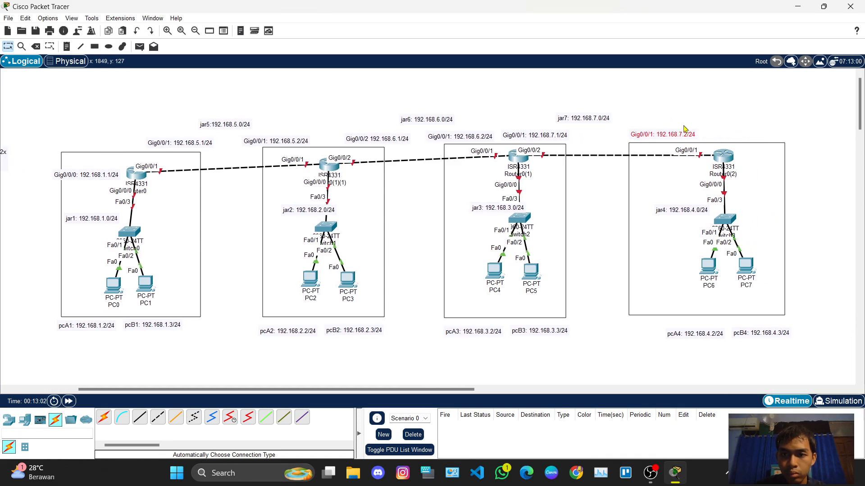
pyautogui.moveTo(604, 118); pyautogui.dragTo(760, 189)
pyautogui.doubleClick(759, 192)
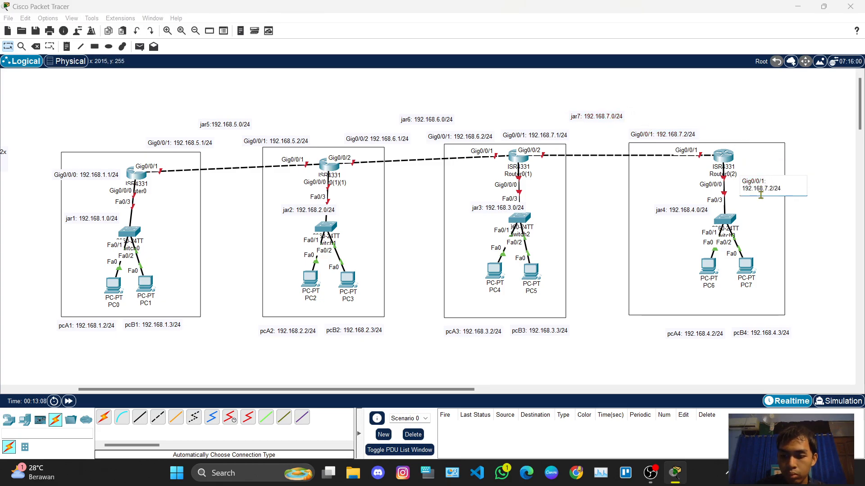
pyautogui.press('BackSpace')
pyautogui.press('BackSpace')
pyautogui.write('0: 192.168..2/24')
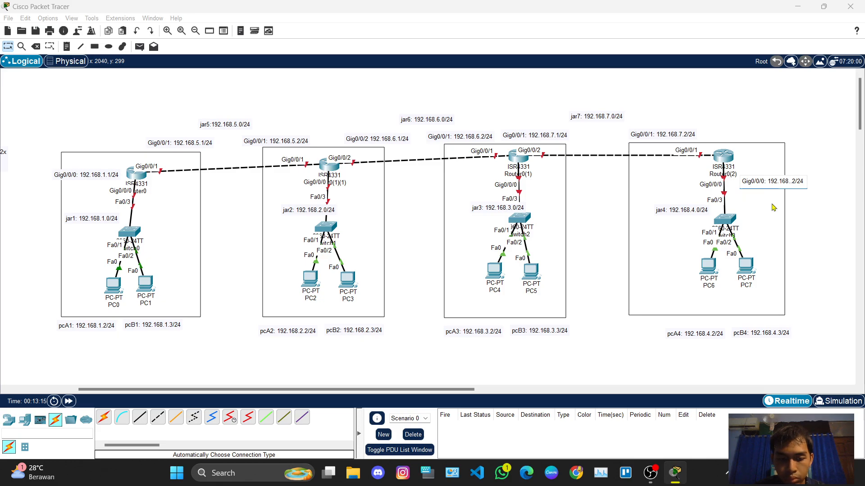
pyautogui.press('Down')
pyautogui.press('Delete')
pyautogui.write('4')
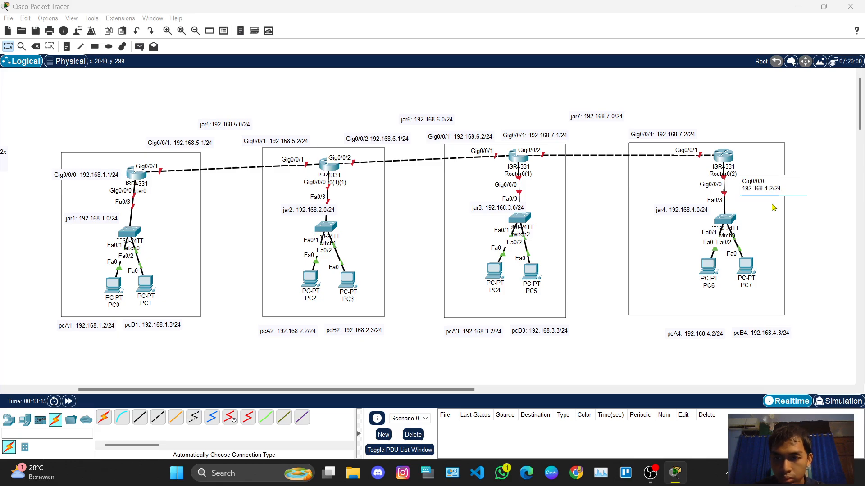
pyautogui.press('BackSpace')
pyautogui.write('1')
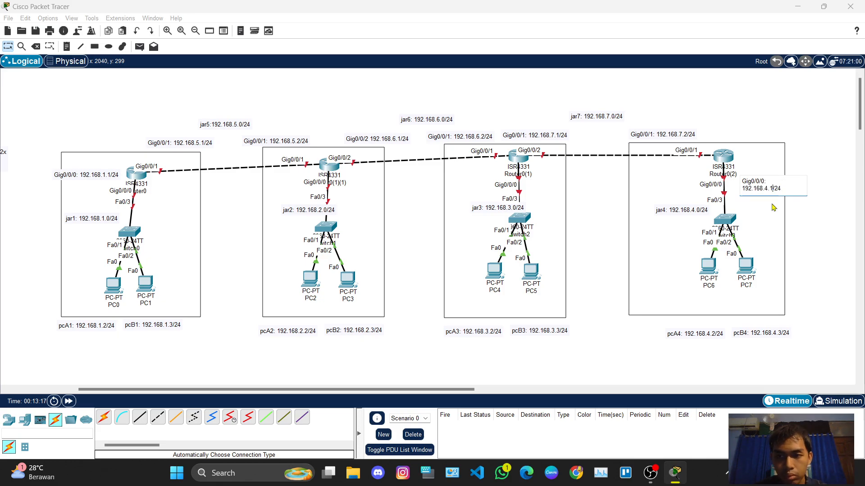
pyautogui.click(771, 137)
pyautogui.hscroll(-1, 651, 149)
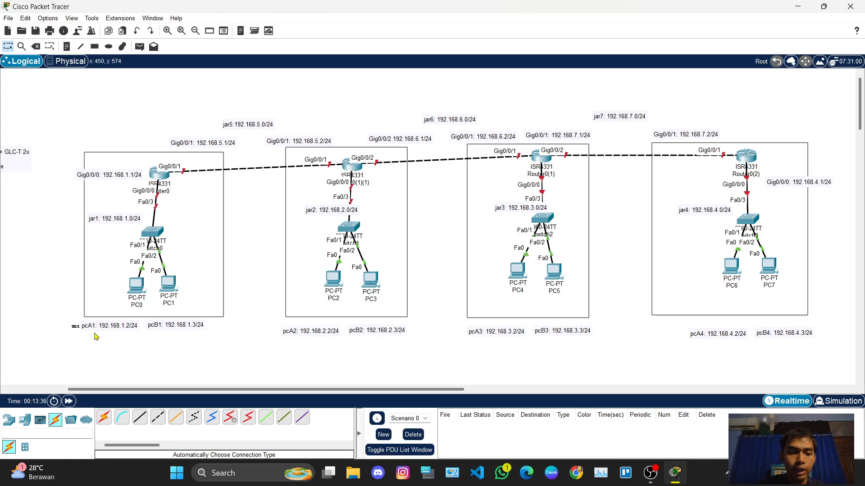
pyautogui.moveTo(72, 325); pyautogui.dragTo(216, 349)
pyautogui.click(138, 357)
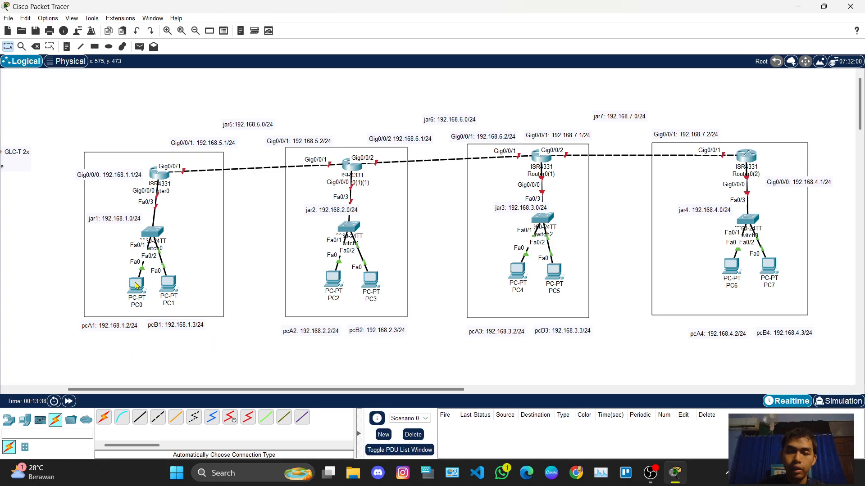
# Give PC0 the static IPv4 address 192.168.1.2 with subnet mask 255.255.255.0 and close its window
pyautogui.click(137, 287)
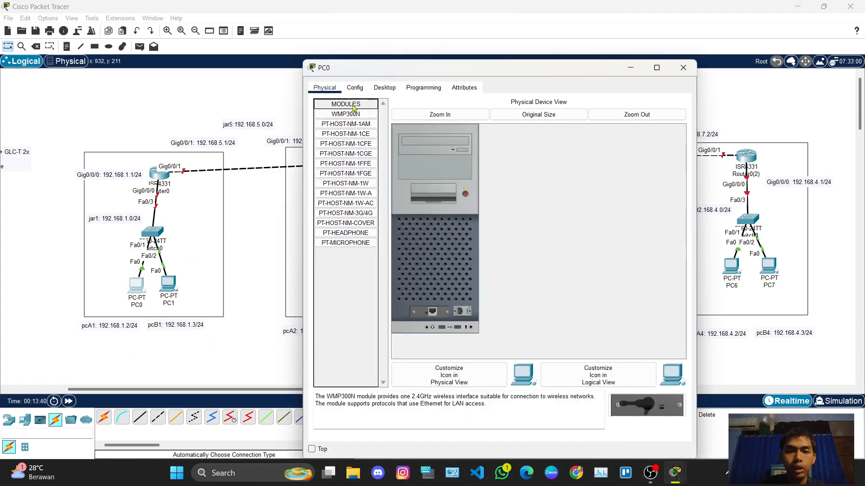
pyautogui.click(378, 88)
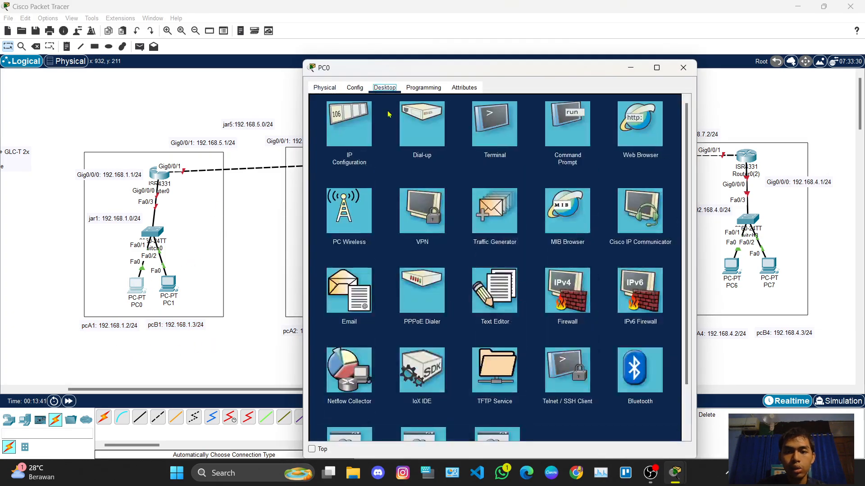
pyautogui.click(349, 129)
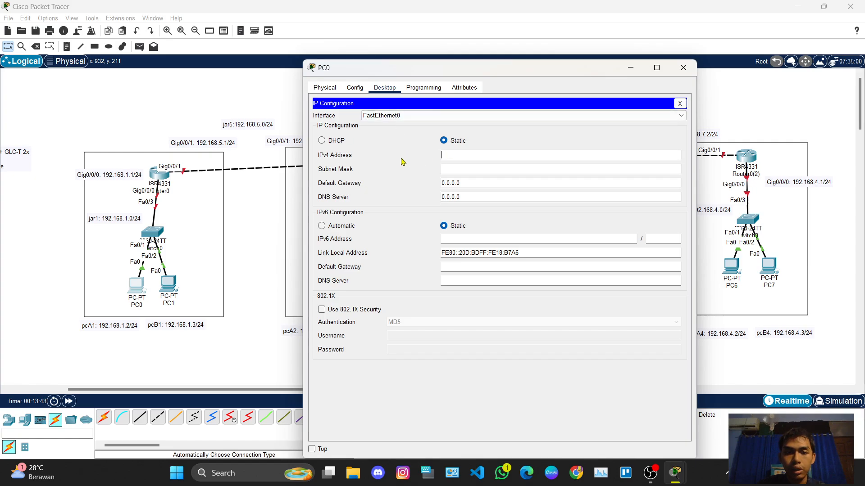
pyautogui.click(352, 156)
pyautogui.click(446, 155)
pyautogui.moveTo(442, 73); pyautogui.dragTo(336, 84)
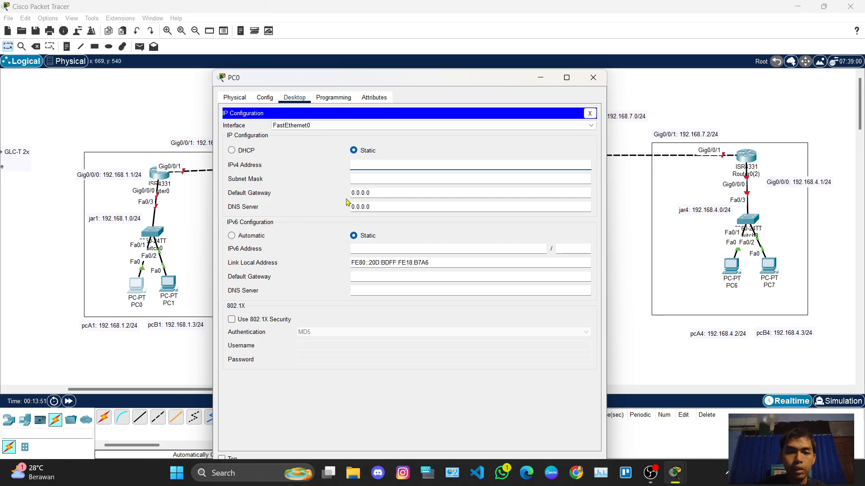
pyautogui.click(378, 173)
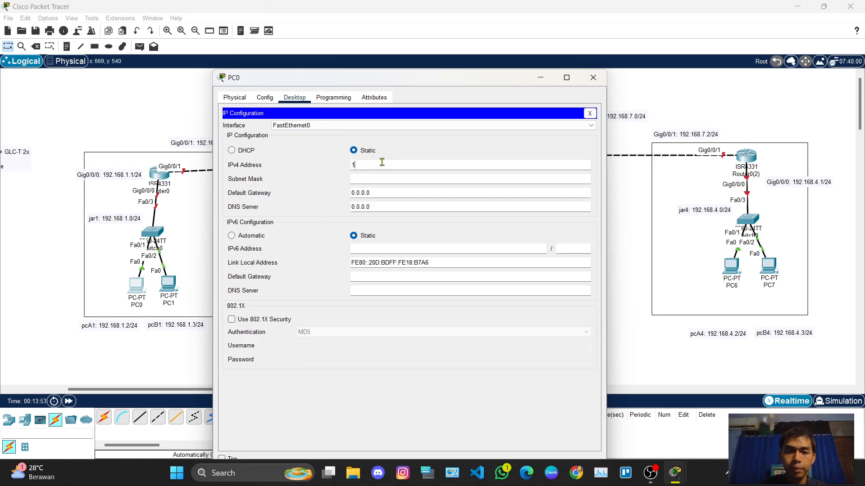
pyautogui.write('192.168.1.2')
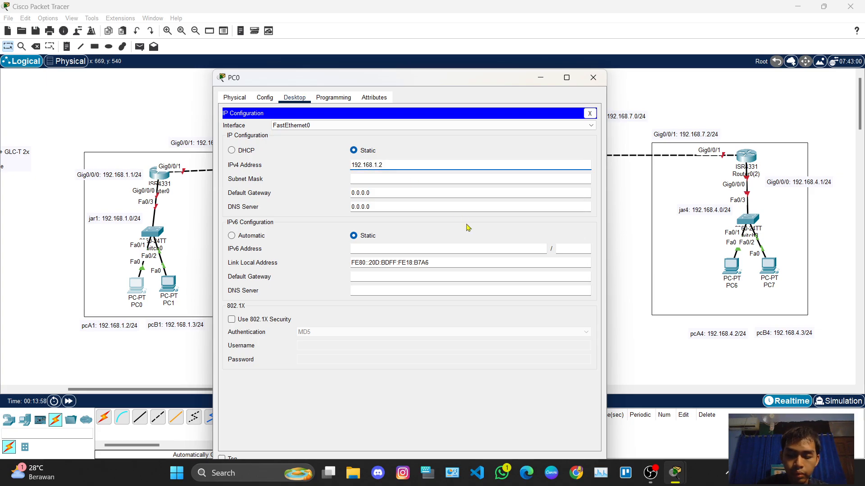
pyautogui.press('Return')
pyautogui.click(496, 130)
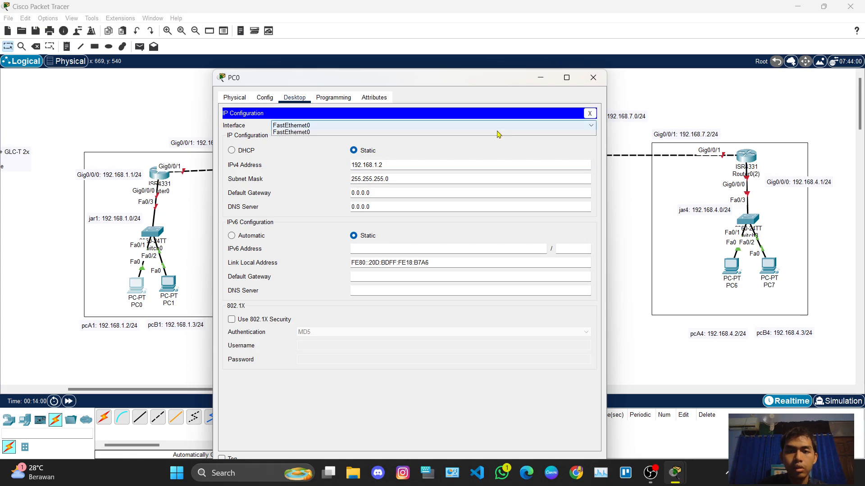
pyautogui.click(589, 83)
pyautogui.click(593, 80)
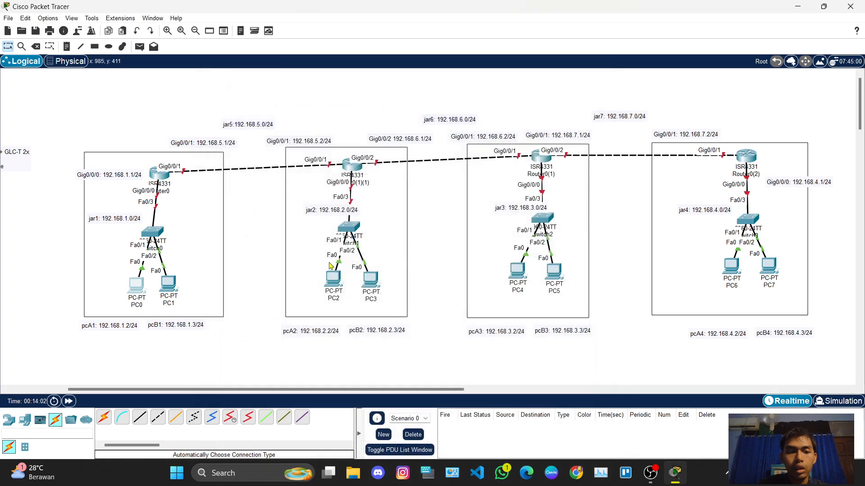
# Give PC1 the static IPv4 address 192.168.1.3, copy that address for reuse and close its window
pyautogui.click(168, 283)
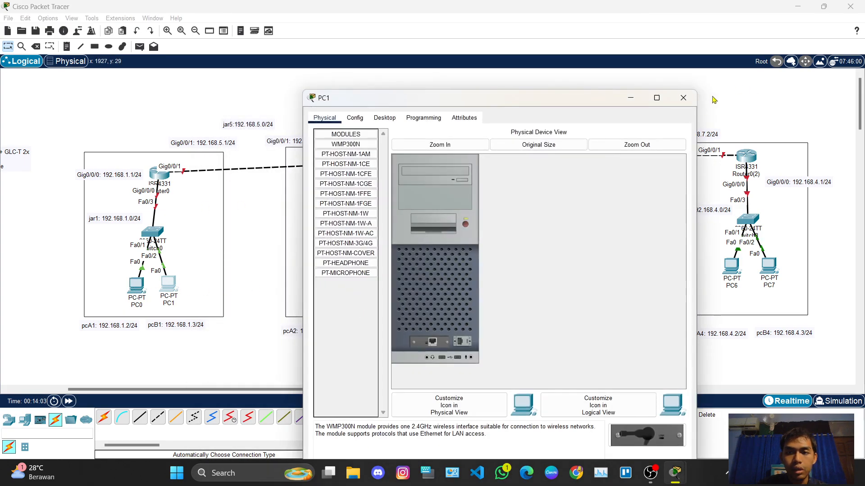
pyautogui.click(683, 98)
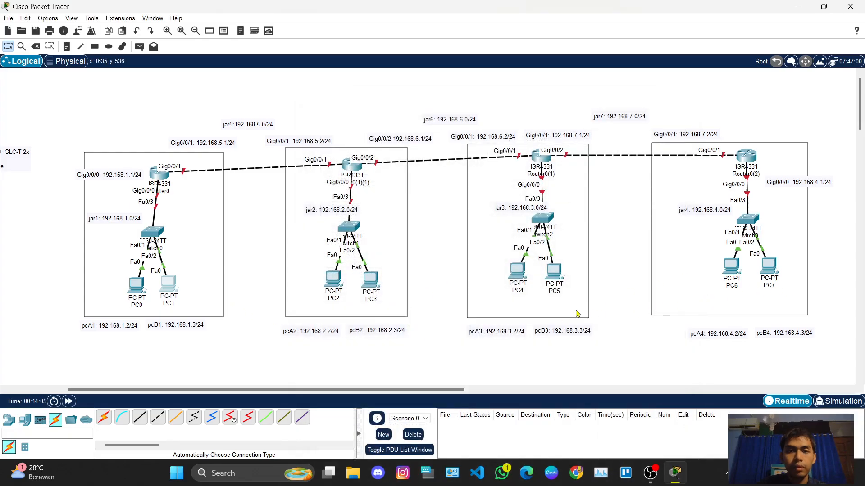
pyautogui.click(171, 290)
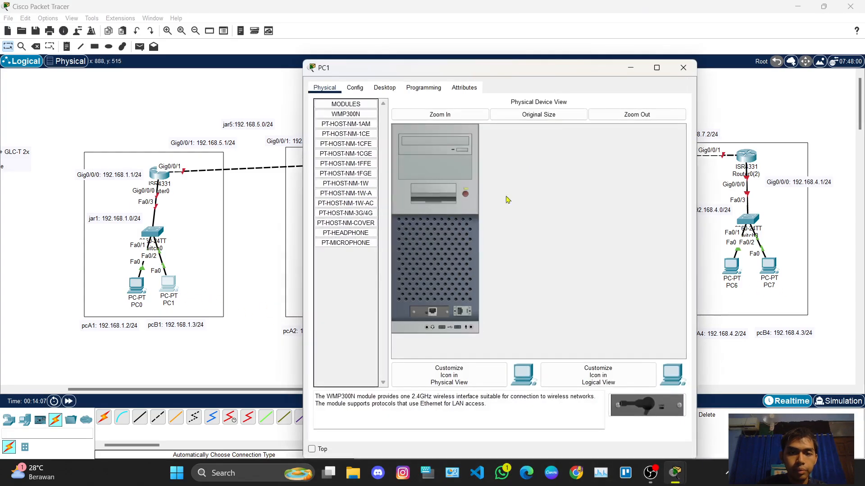
pyautogui.click(384, 87)
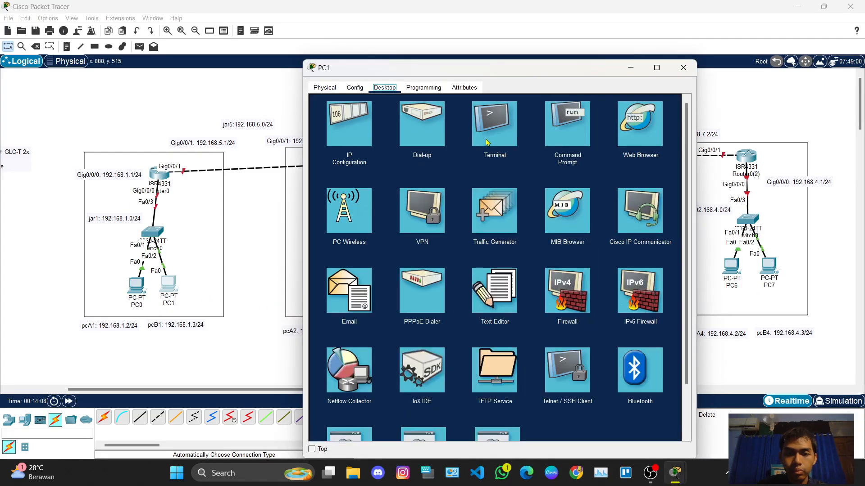
pyautogui.click(348, 133)
pyautogui.click(466, 156)
pyautogui.write('19')
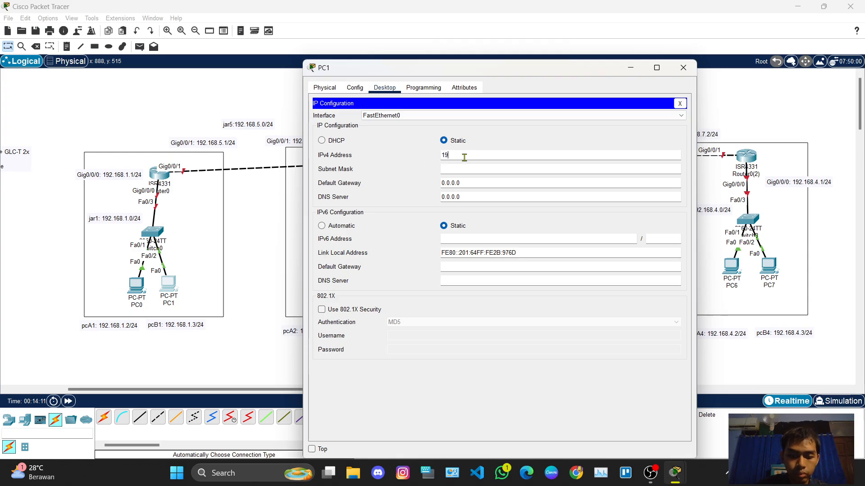
pyautogui.write('2.168.1.3')
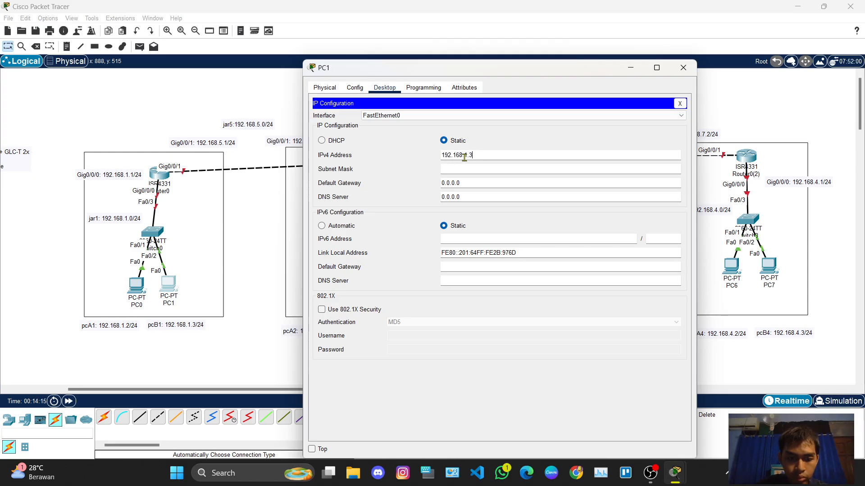
pyautogui.hotkey('ctrl', 'a')
pyautogui.hotkey('ctrl', 'c')
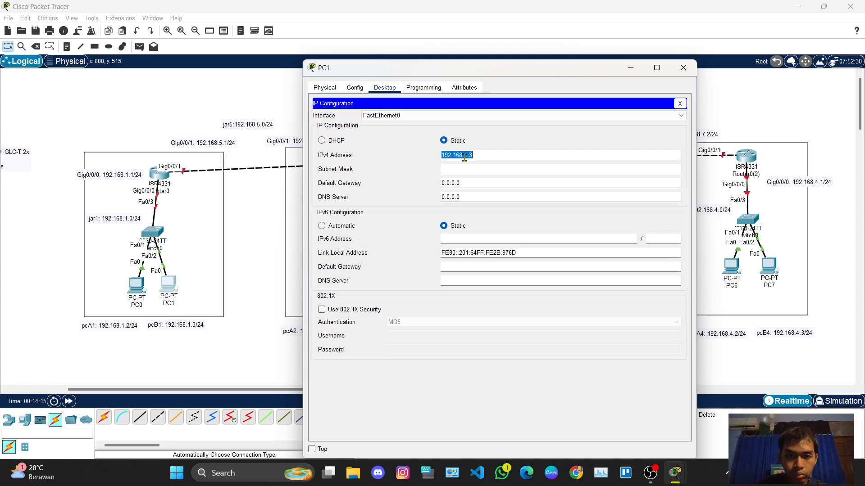
pyautogui.click(525, 143)
pyautogui.click(683, 68)
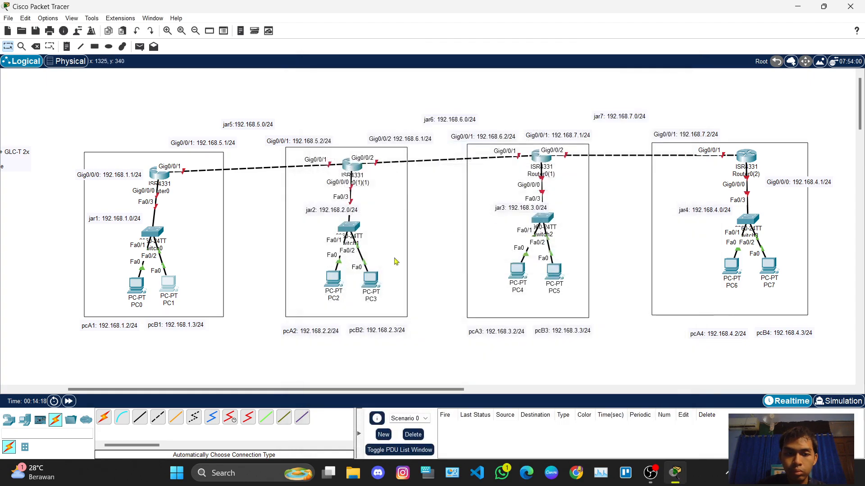
# Give PC2 the static IPv4 address 192.168.2.2 by adapting the copied address, and close its window
pyautogui.click(337, 285)
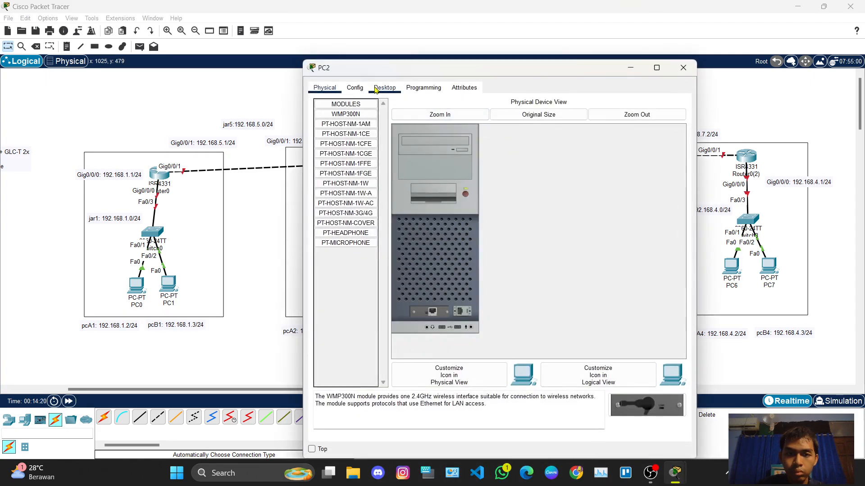
pyautogui.click(385, 87)
pyautogui.click(339, 132)
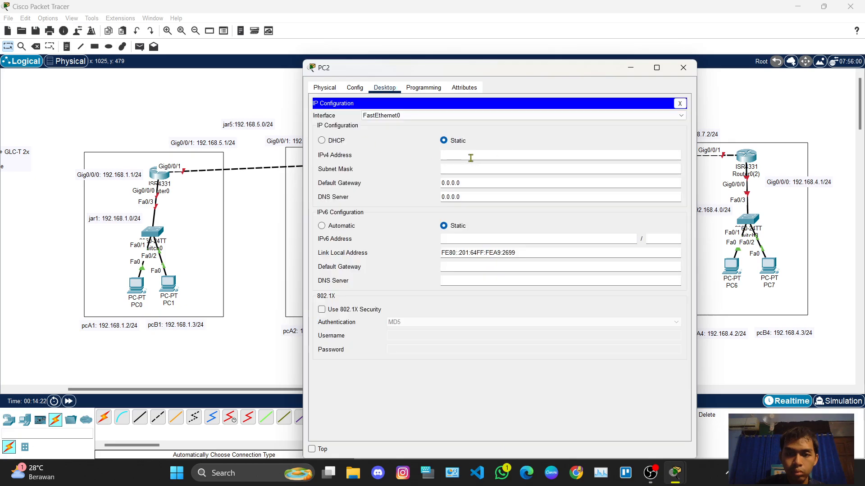
pyautogui.write('192.168.1.3')
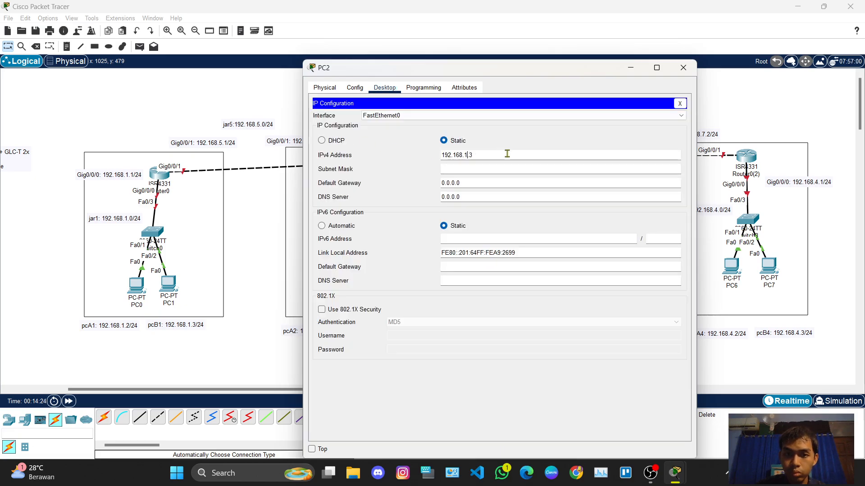
pyautogui.write('2')
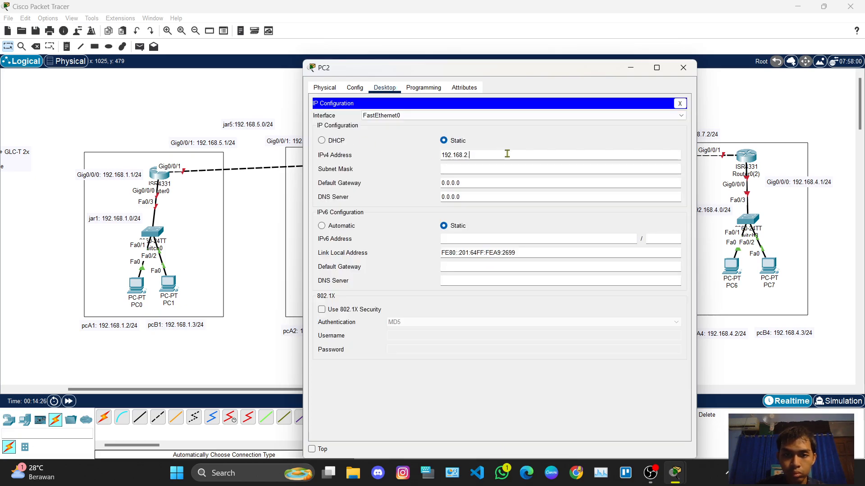
pyautogui.press('Tab')
pyautogui.click(683, 67)
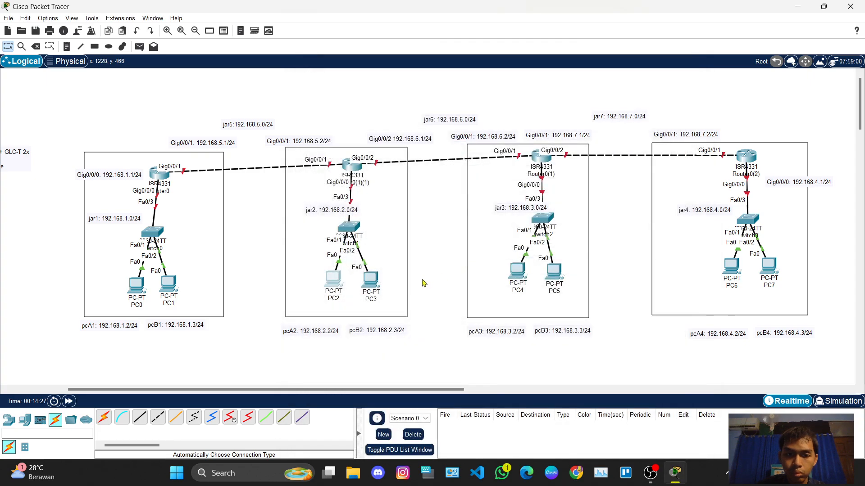
# Give PC3 the static IPv4 address 192.168.2.3 by adapting the copied address, and close its window
pyautogui.click(370, 280)
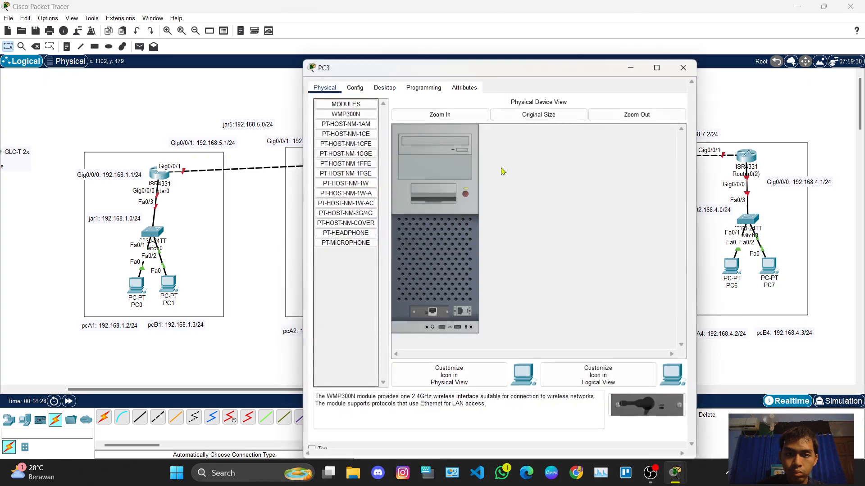
pyautogui.click(363, 89)
pyautogui.click(385, 87)
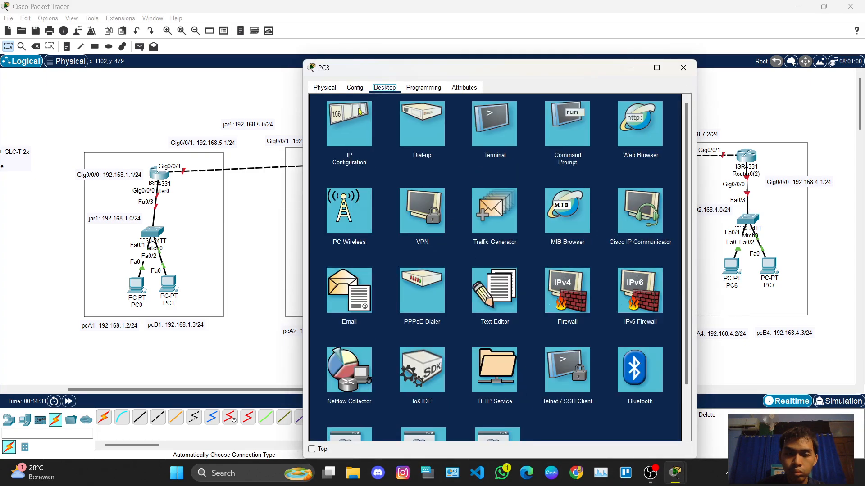
pyautogui.click(360, 111)
pyautogui.hotkey('ctrl', 'v')
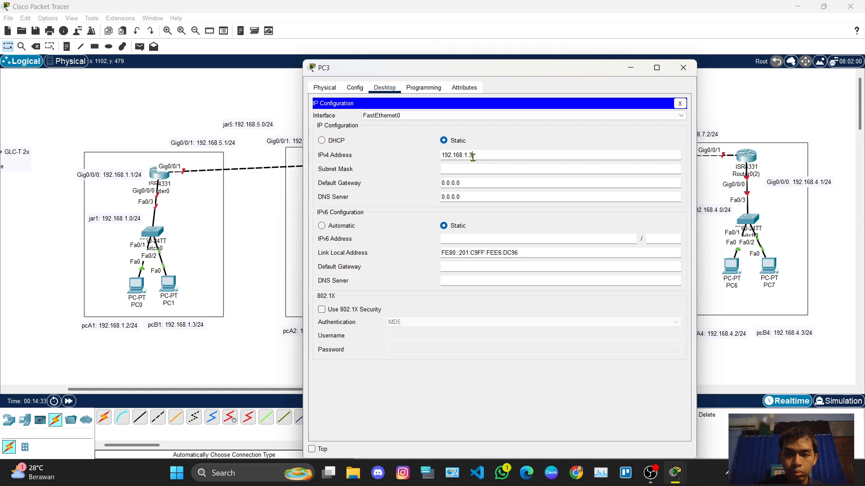
pyautogui.click(468, 157)
pyautogui.press('BackSpace')
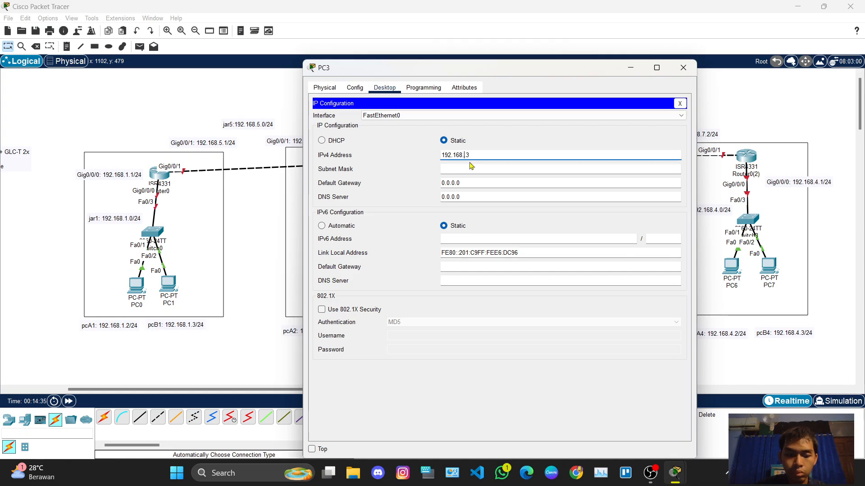
pyautogui.click(469, 168)
pyautogui.click(683, 67)
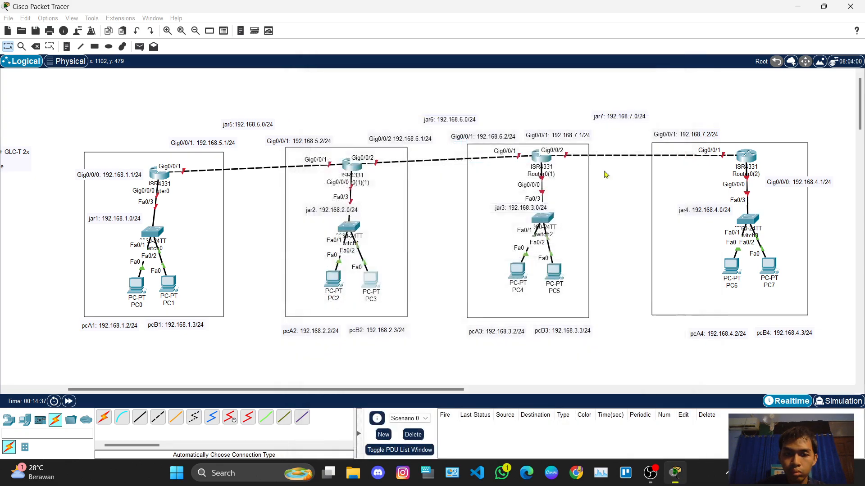
# Give PC4 the static IPv4 address 192.168.3.2 with subnet mask 255.255.255.0 and close its window
pyautogui.click(518, 271)
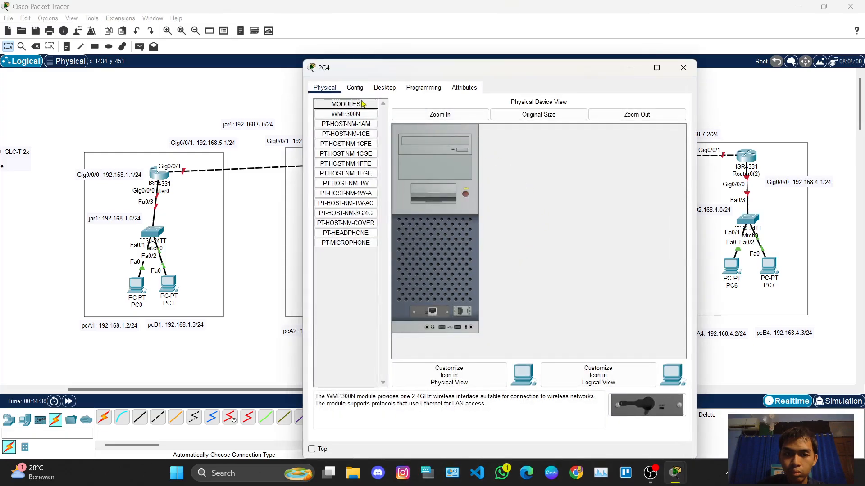
pyautogui.click(384, 88)
pyautogui.click(360, 124)
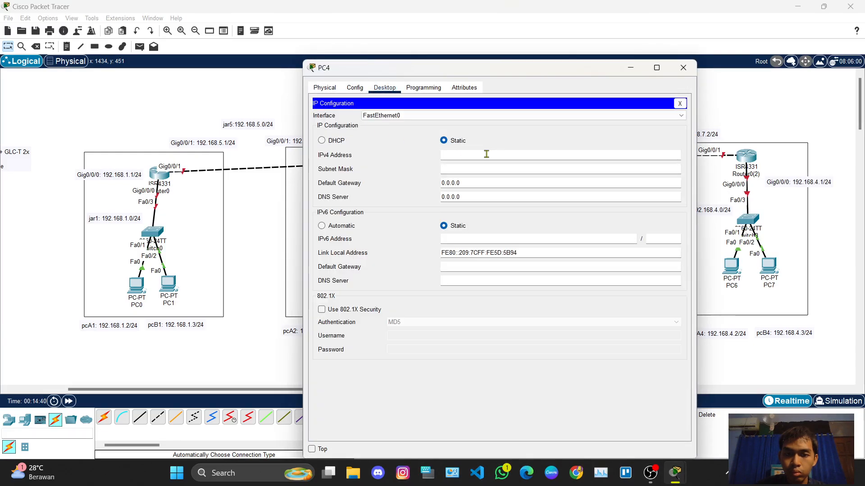
pyautogui.write('192.168.1.3')
pyautogui.press('Left')
pyautogui.press('Left')
pyautogui.write('3')
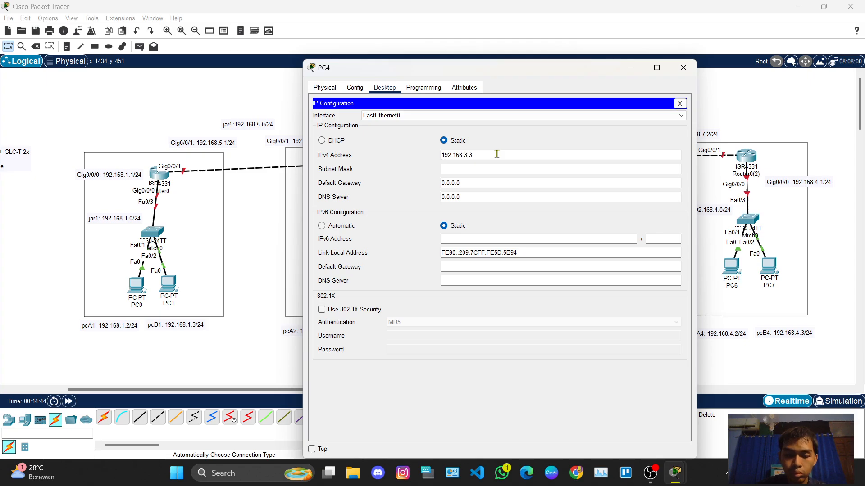
pyautogui.press('Tab')
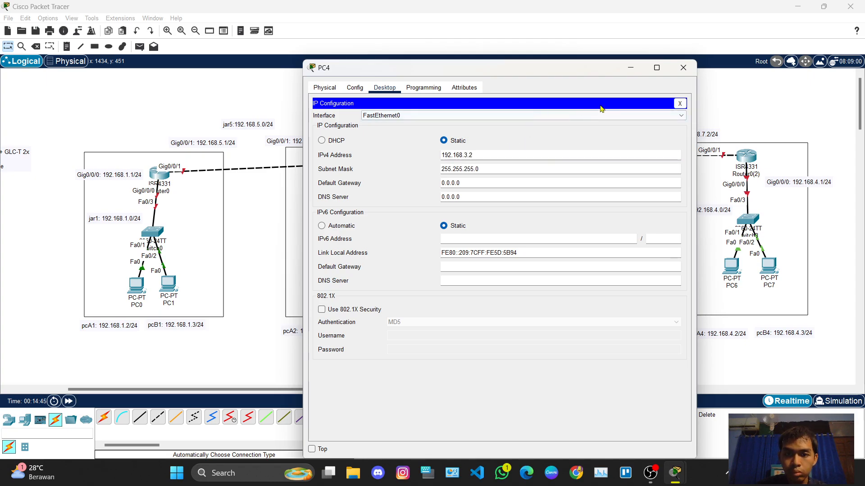
pyautogui.click(683, 68)
# Give PC5 the static IPv4 address 192.168.3.3 by adapting the copied address, and close its window
pyautogui.click(557, 277)
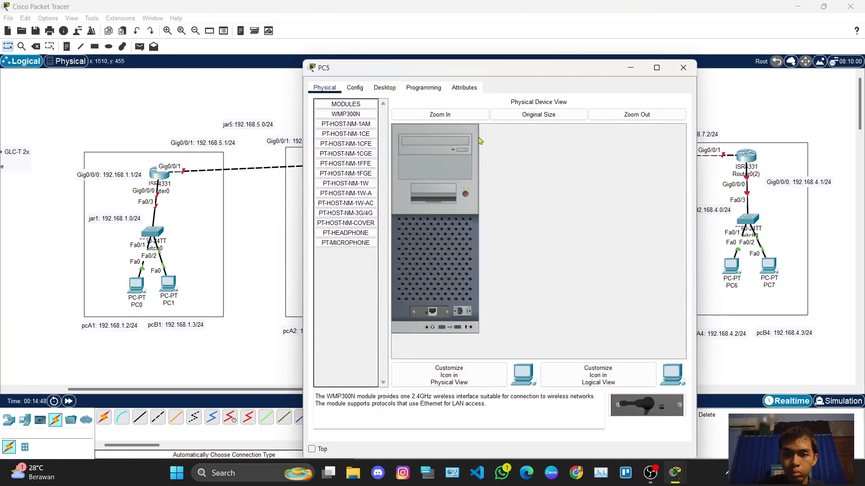
pyautogui.click(363, 91)
pyautogui.click(384, 89)
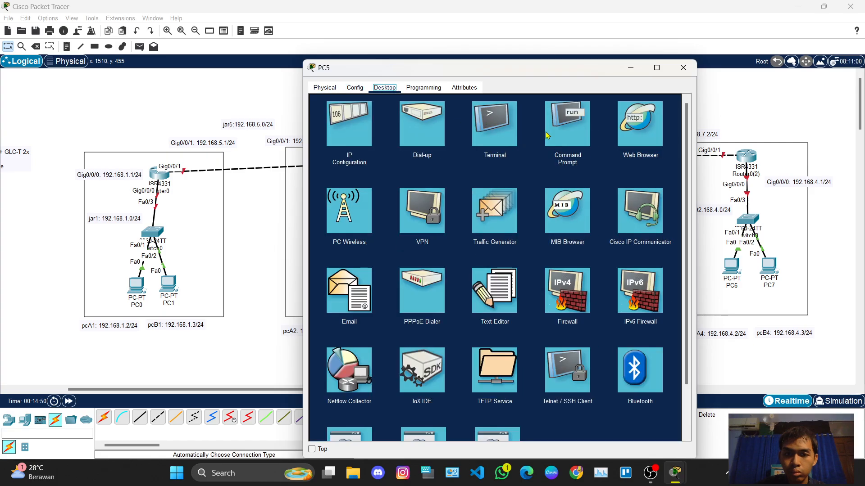
pyautogui.click(334, 137)
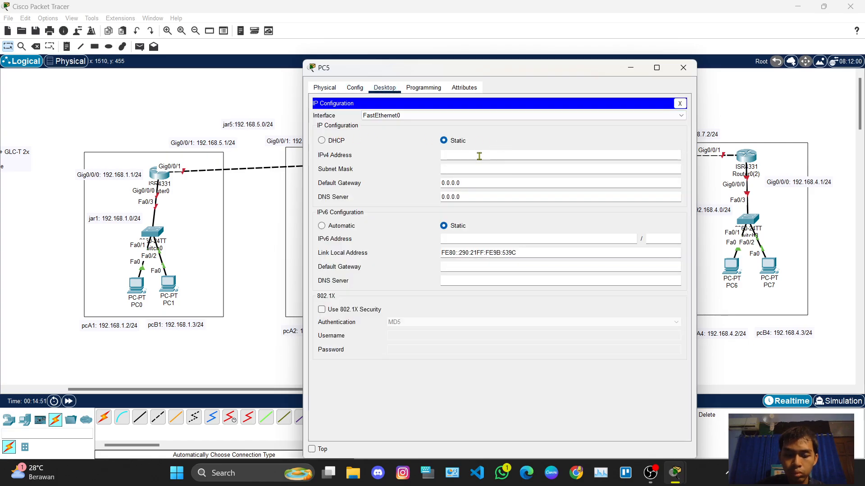
pyautogui.write('192.168.1.3')
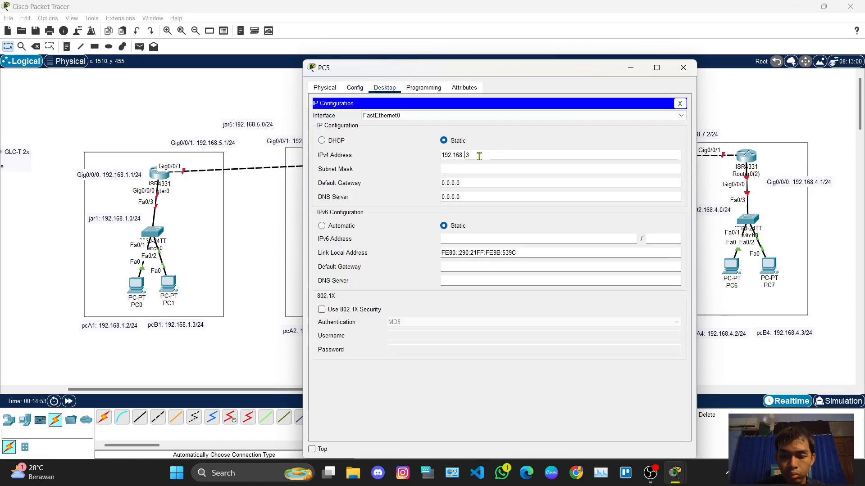
pyautogui.write('3.3')
pyautogui.press('Tab')
pyautogui.click(683, 67)
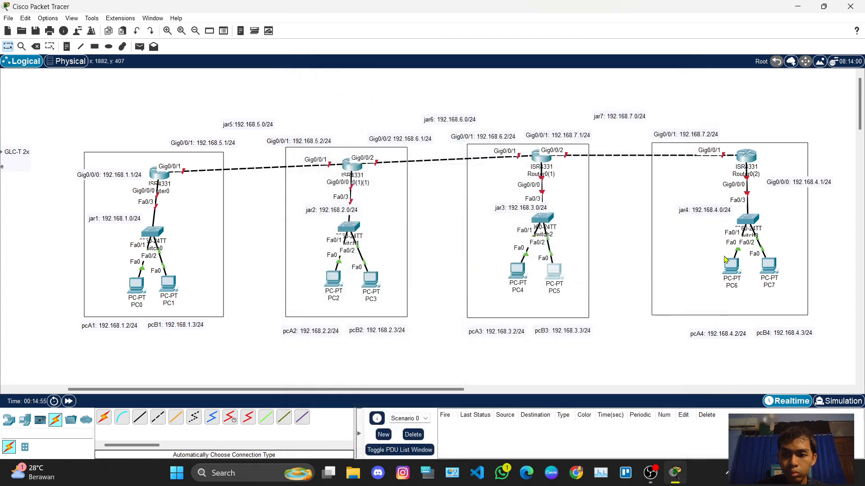
# Give PC6 the static IPv4 address from the pcA4 note, 192.168.4.2, and close its window
pyautogui.click(730, 265)
pyautogui.click(355, 119)
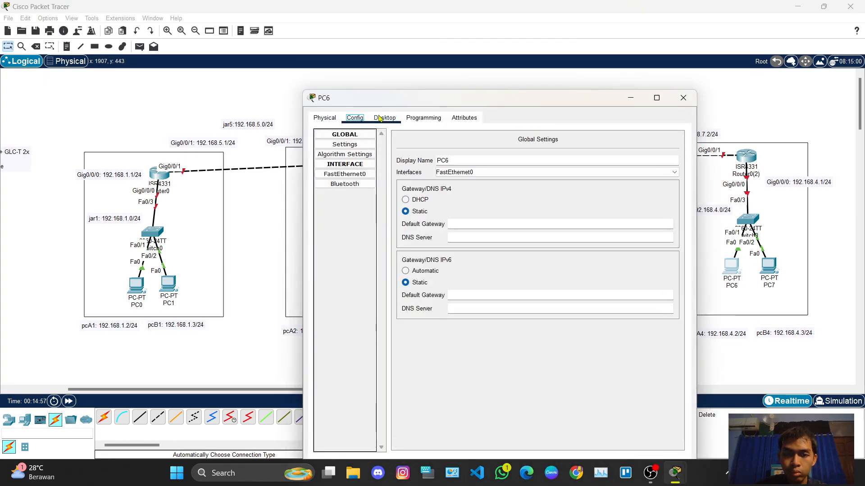
pyautogui.click(379, 118)
pyautogui.click(349, 153)
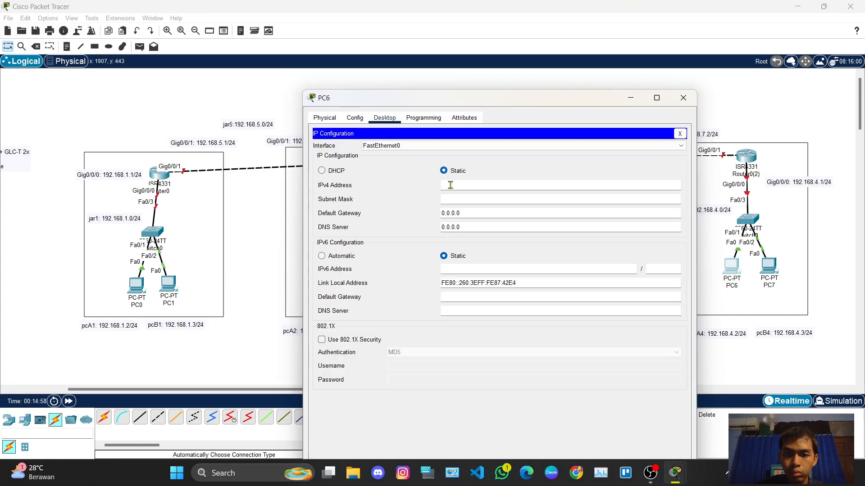
pyautogui.write('192.168.1.3')
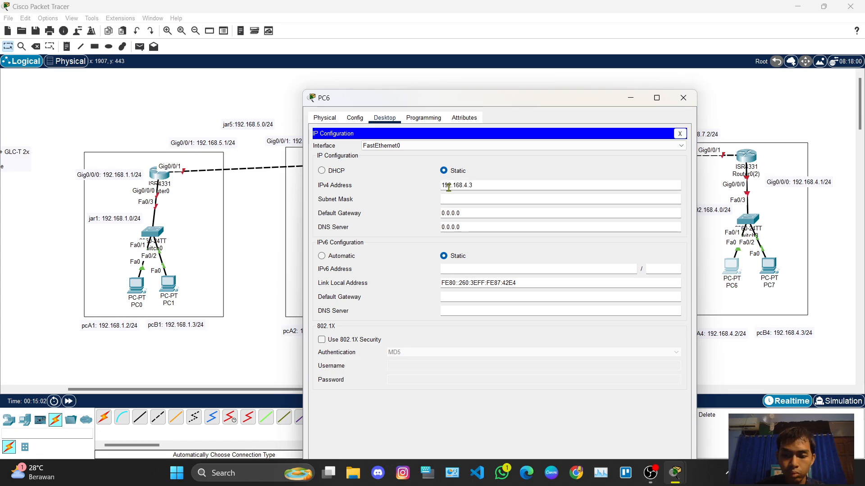
pyautogui.click(682, 98)
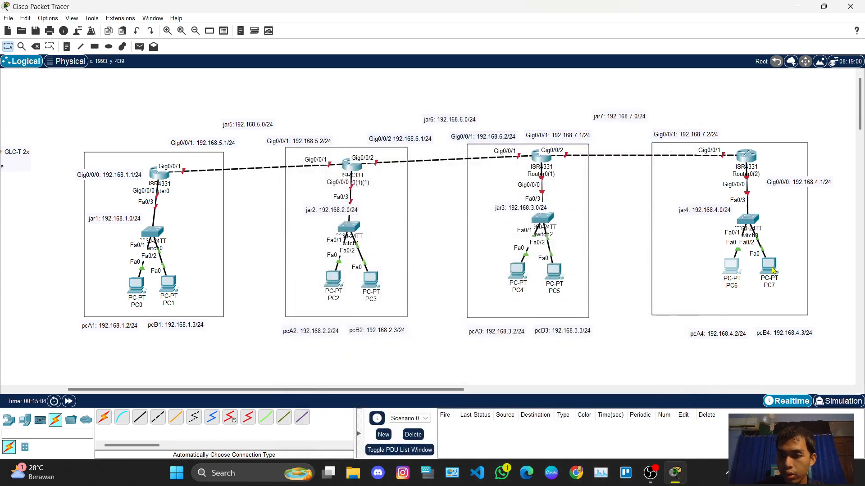
# Give PC7 the static IPv4 address 192.168.4.3 with subnet mask 255.255.255.0
pyautogui.click(769, 268)
pyautogui.click(354, 87)
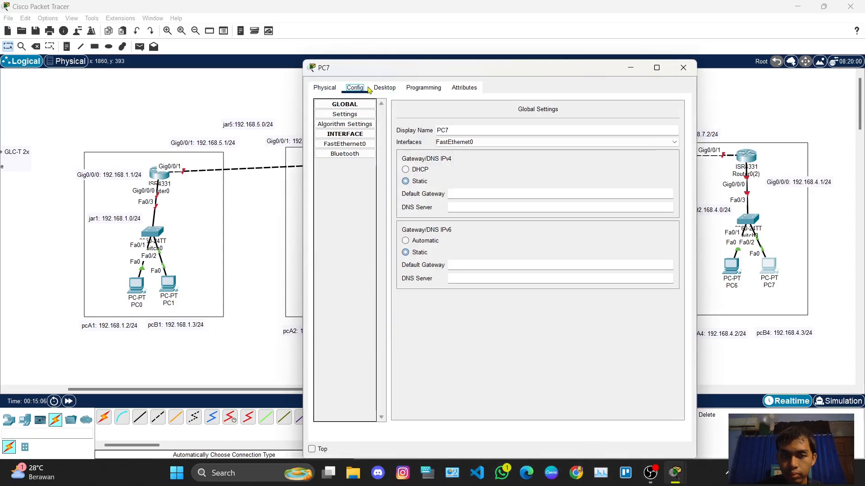
pyautogui.click(385, 89)
pyautogui.click(350, 128)
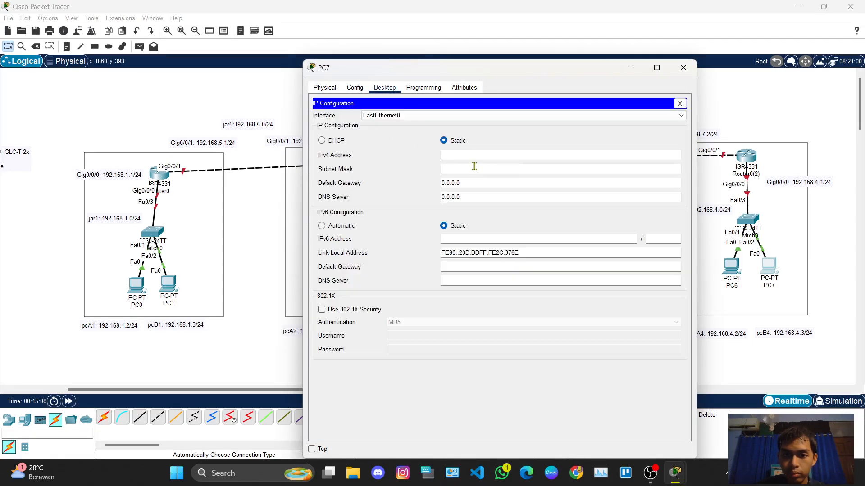
pyautogui.click(478, 156)
pyautogui.write('192.168.1.3')
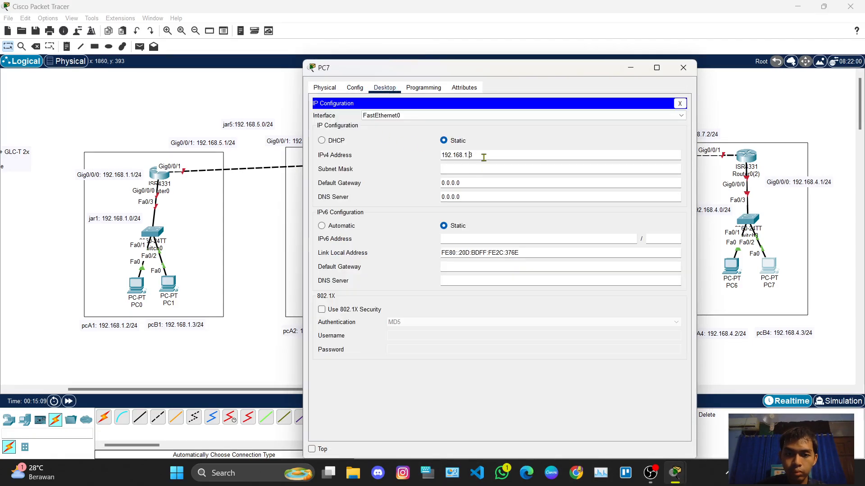
pyautogui.press('BackSpace')
pyautogui.press('BackSpace')
pyautogui.press('BackSpace')
pyautogui.write('4.3')
pyautogui.click(536, 141)
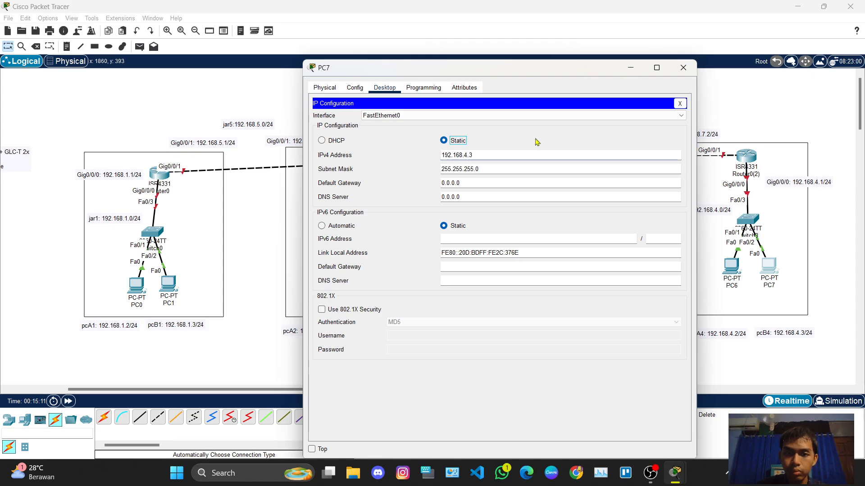
# Close PC7's window and shift Router0 and its Gig0/0/0 address note slightly to the left
pyautogui.click(683, 68)
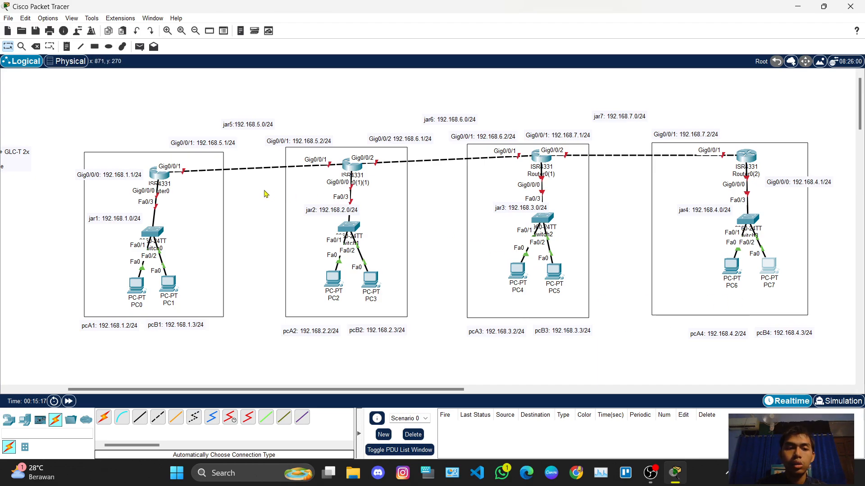
pyautogui.moveTo(165, 181); pyautogui.dragTo(161, 175)
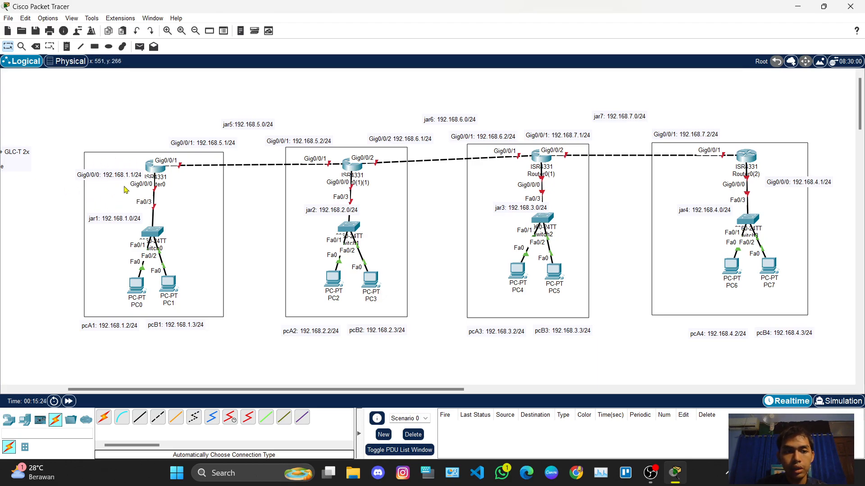
pyautogui.moveTo(115, 178)
pyautogui.mouseDown()
pyautogui.moveTo(78, 172)
pyautogui.moveTo(110, 179)
pyautogui.mouseUp()
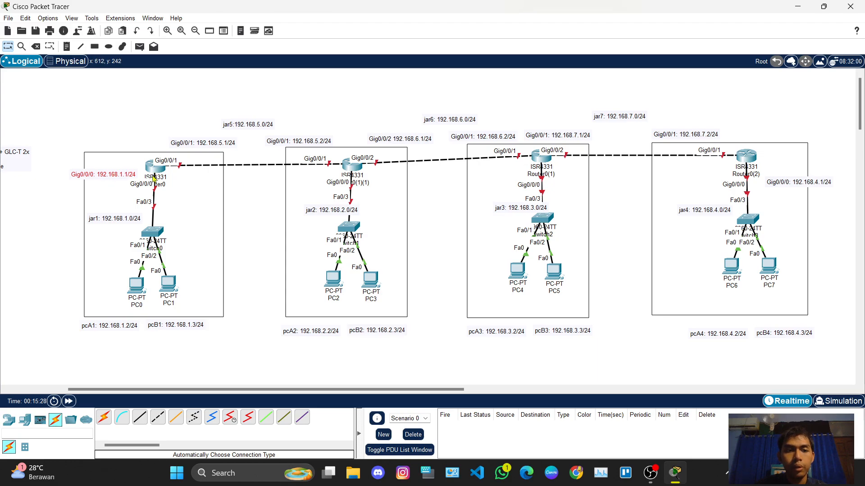
# Give Router0's GigabitEthernet0/0/0 interface the IPv4 address 192.168.1.1 with subnet mask 255.255.255.0 and turn the port on
pyautogui.click(153, 174)
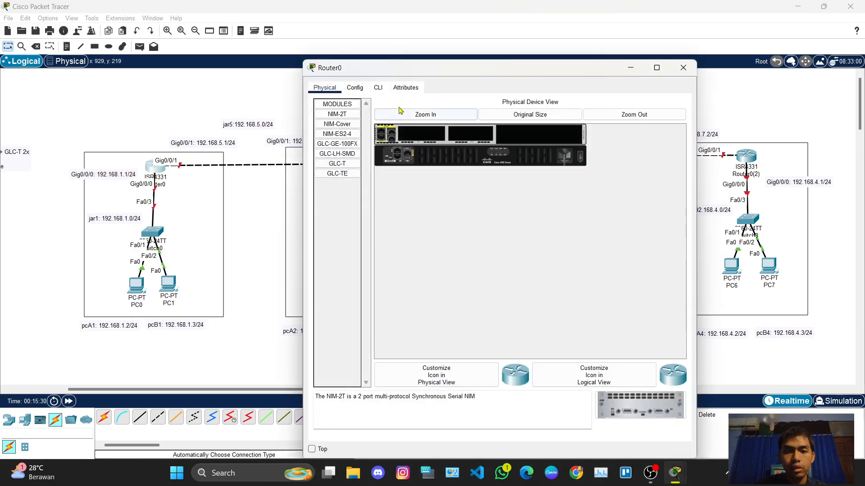
pyautogui.click(355, 88)
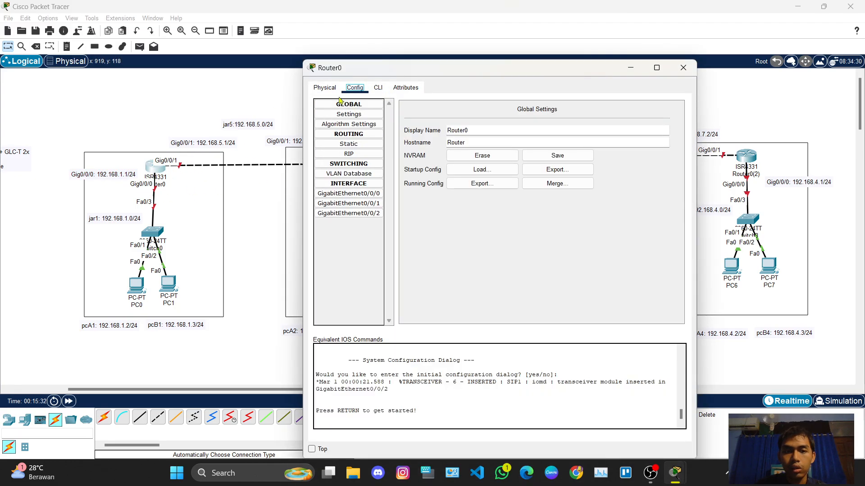
pyautogui.click(370, 196)
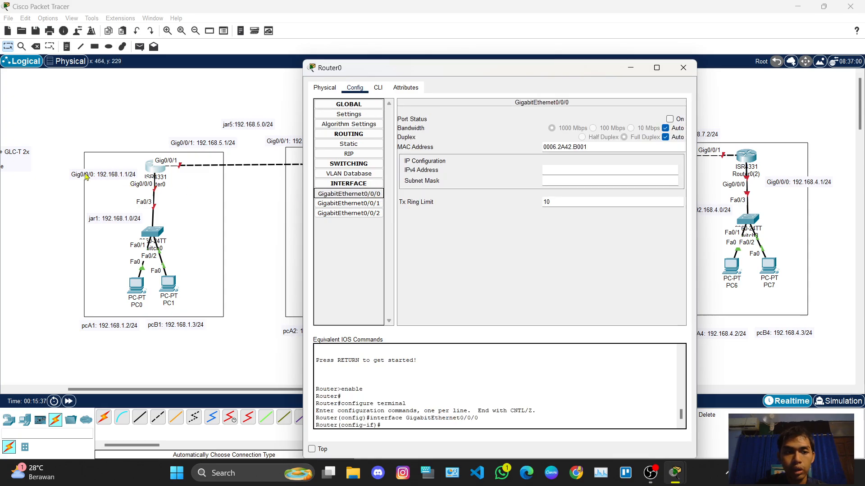
pyautogui.click(543, 170)
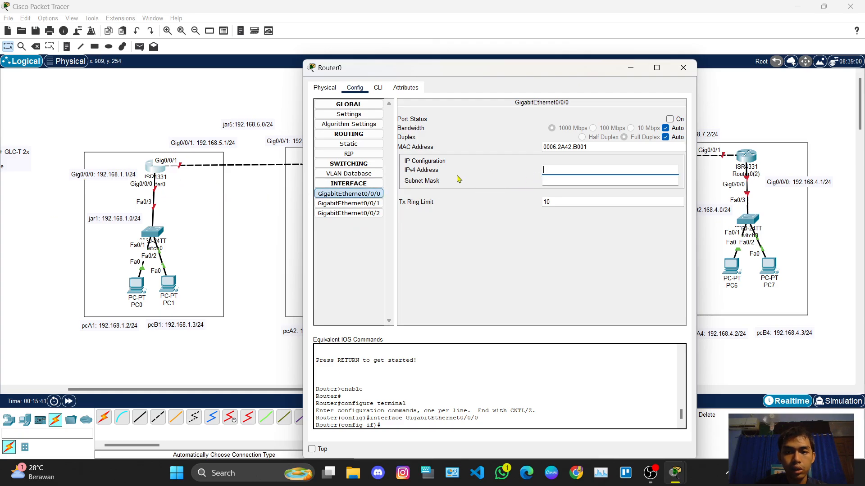
pyautogui.write('192.168')
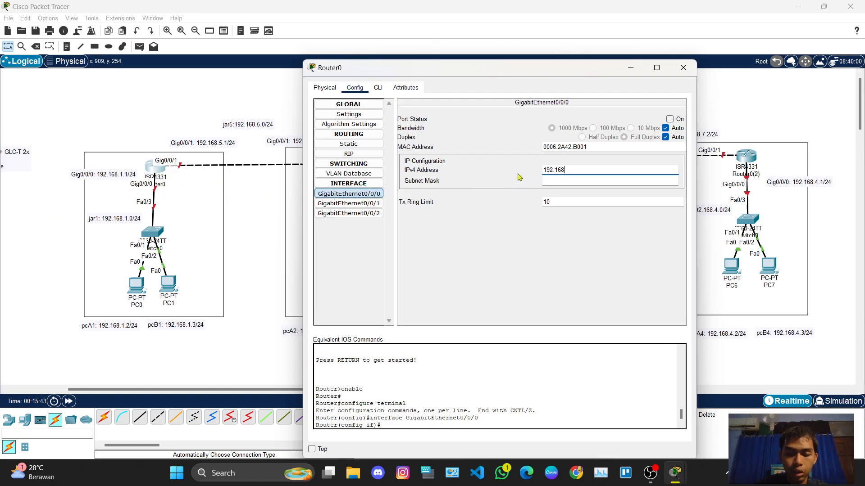
pyautogui.write('.1')
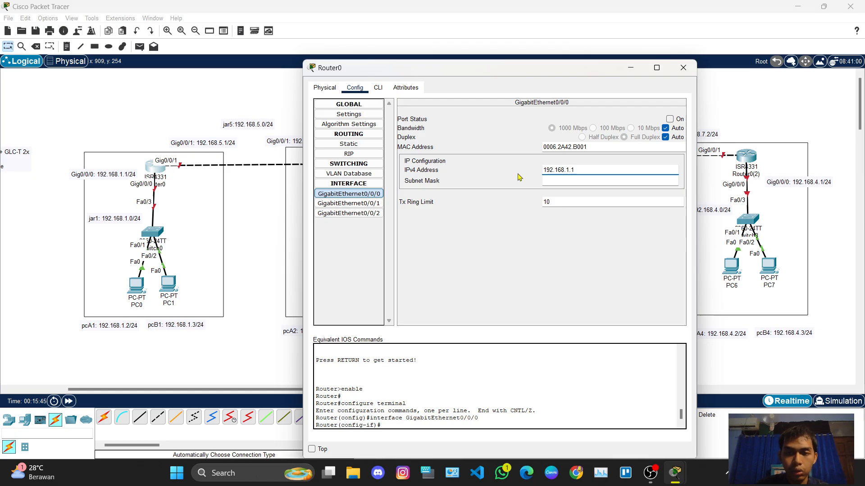
pyautogui.write('.1')
pyautogui.press('Tab')
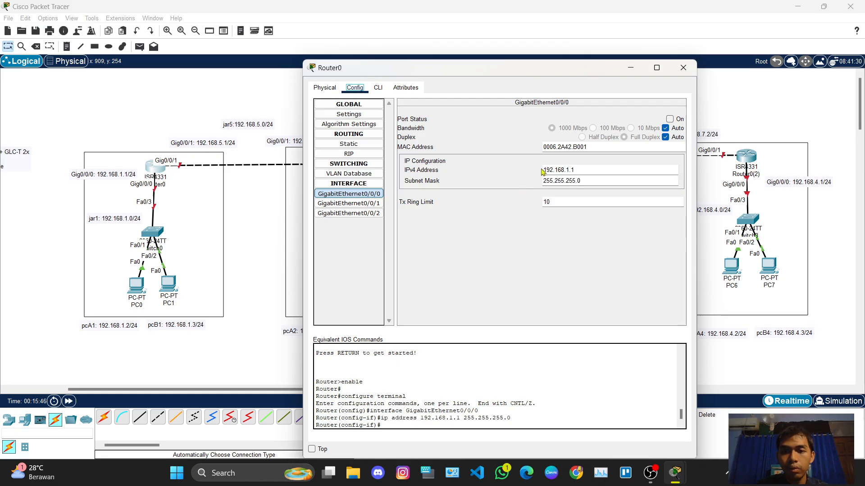
pyautogui.click(670, 119)
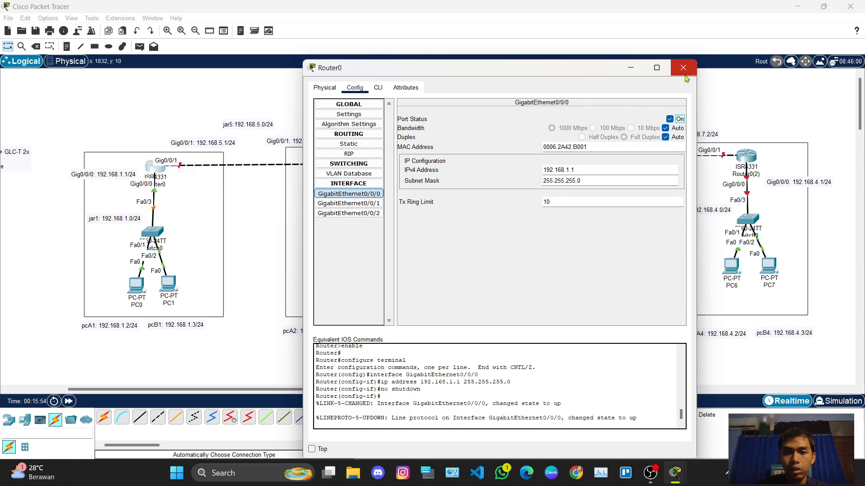
# Give Router0's GigabitEthernet0/0/1 interface the address 192.168.5.1 with mask 255.255.255.0, turn the port on and close the router's window
pyautogui.moveTo(480, 74); pyautogui.dragTo(527, 68)
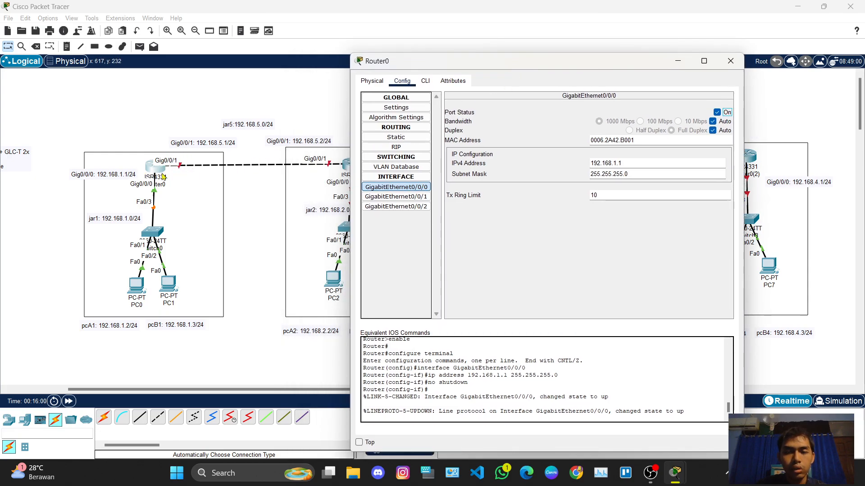
pyautogui.click(394, 197)
pyautogui.click(618, 169)
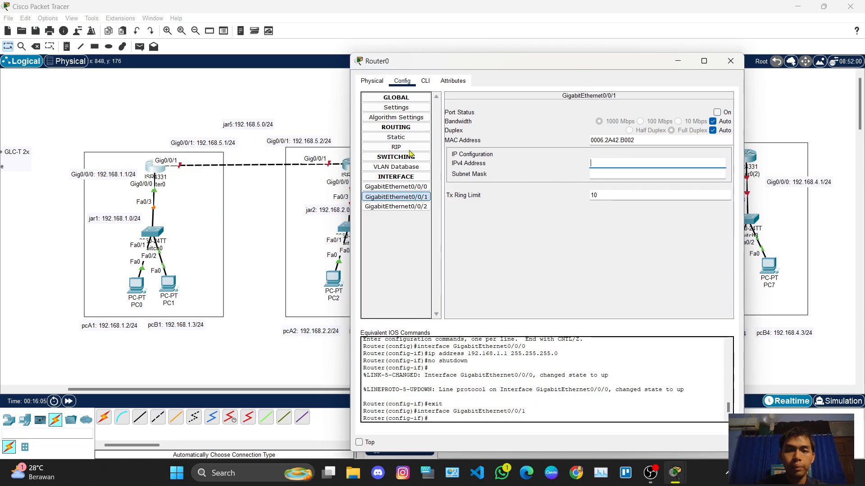
pyautogui.write('192.168')
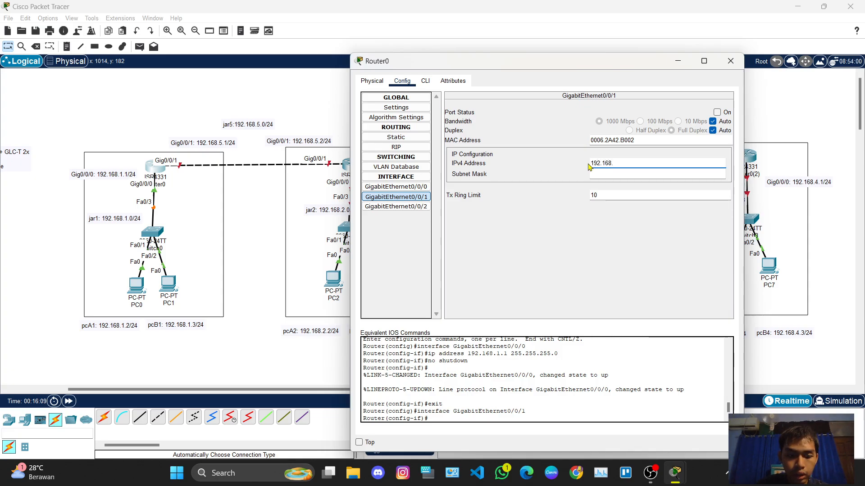
pyautogui.write('.5.1')
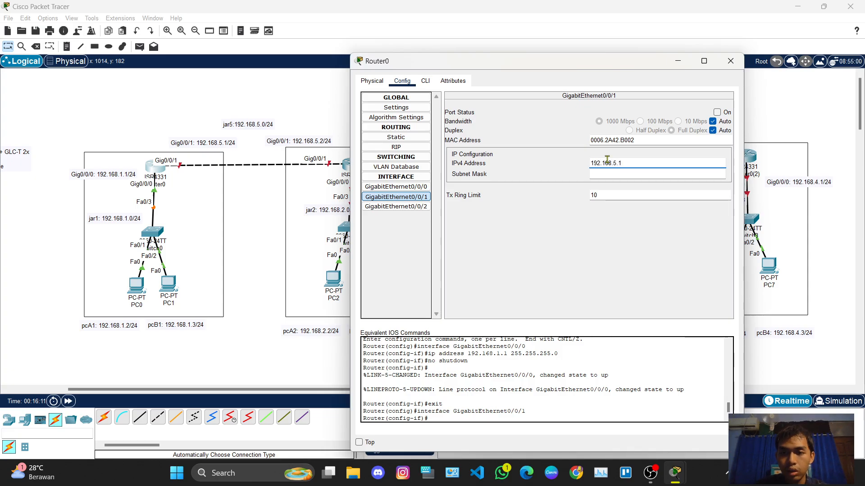
pyautogui.click(717, 112)
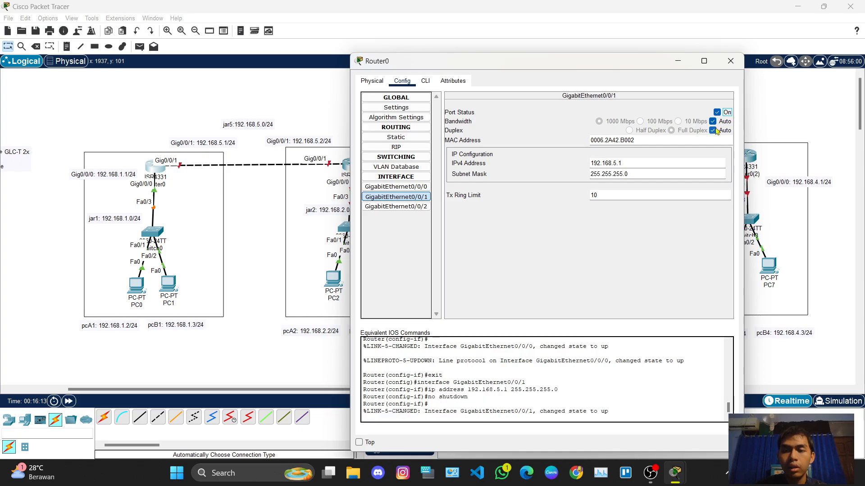
pyautogui.moveTo(601, 62); pyautogui.dragTo(566, 68)
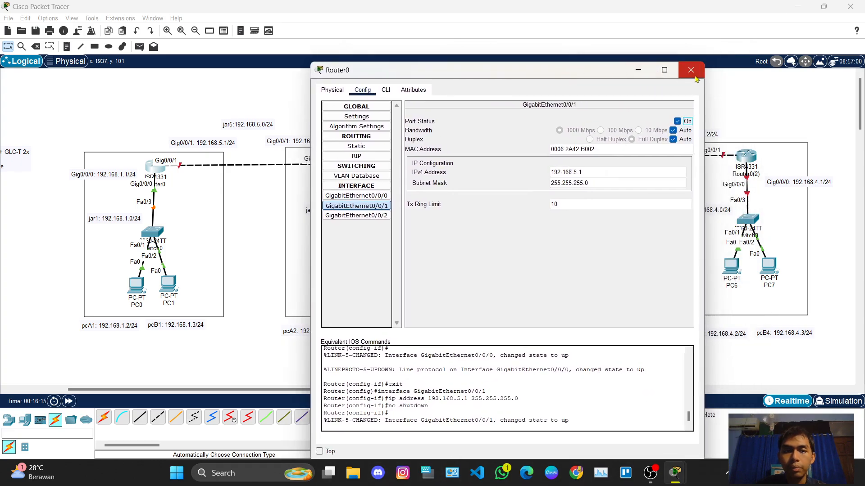
pyautogui.click(696, 67)
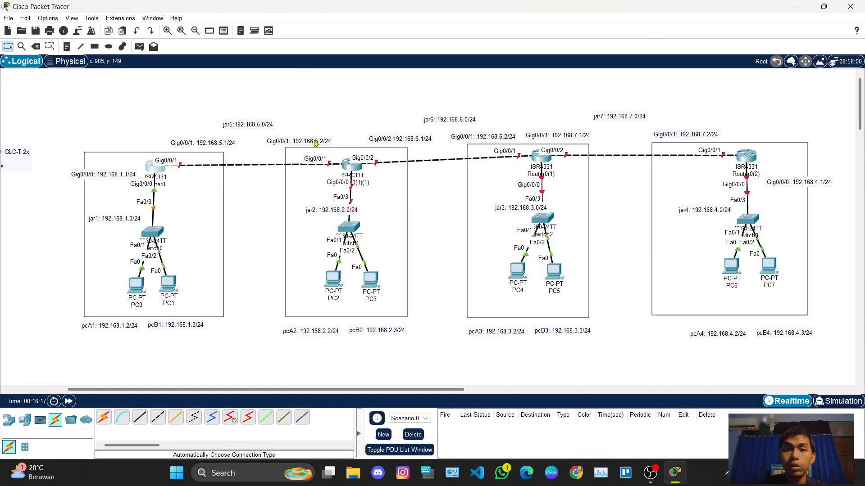
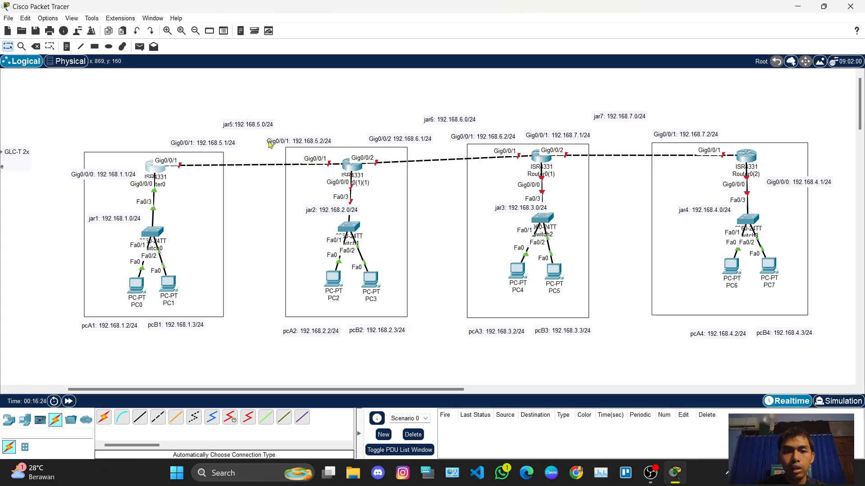
# Give Router0(1)(1)'s GigabitEthernet0/0/1 interface the IPv4 address 192.168.5.2 with subnet mask 255.255.255.0 and turn the port on
pyautogui.click(349, 167)
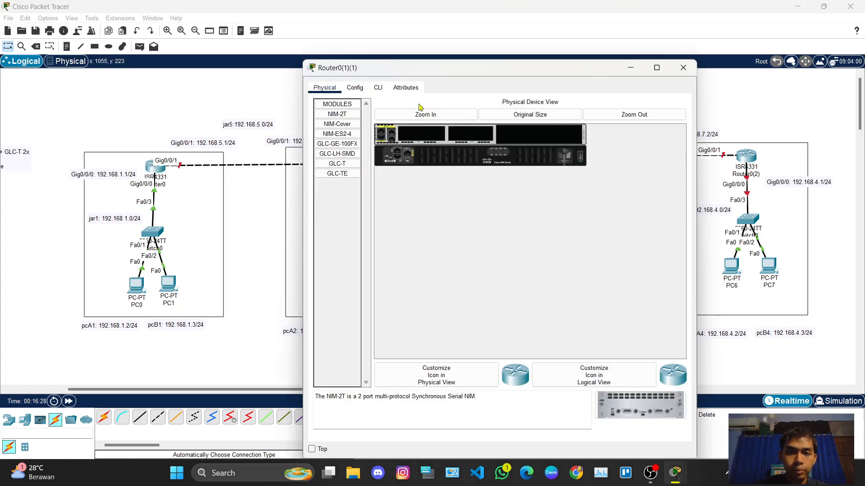
pyautogui.click(356, 88)
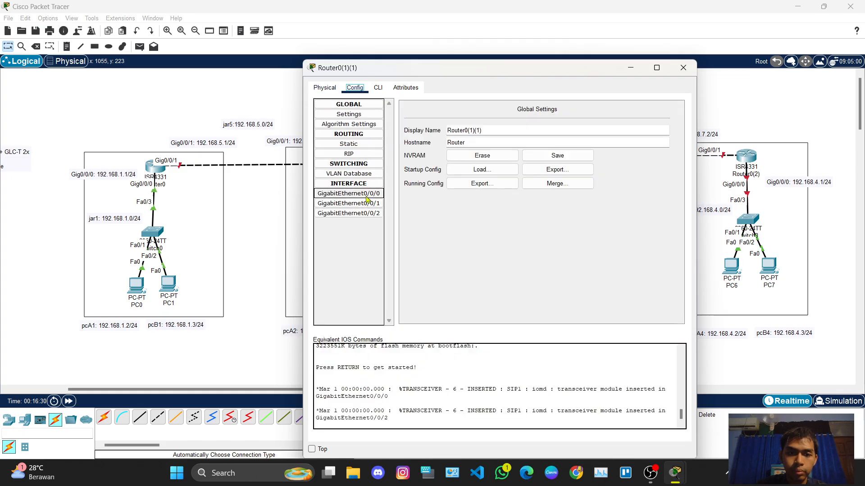
pyautogui.moveTo(448, 76); pyautogui.dragTo(549, 74)
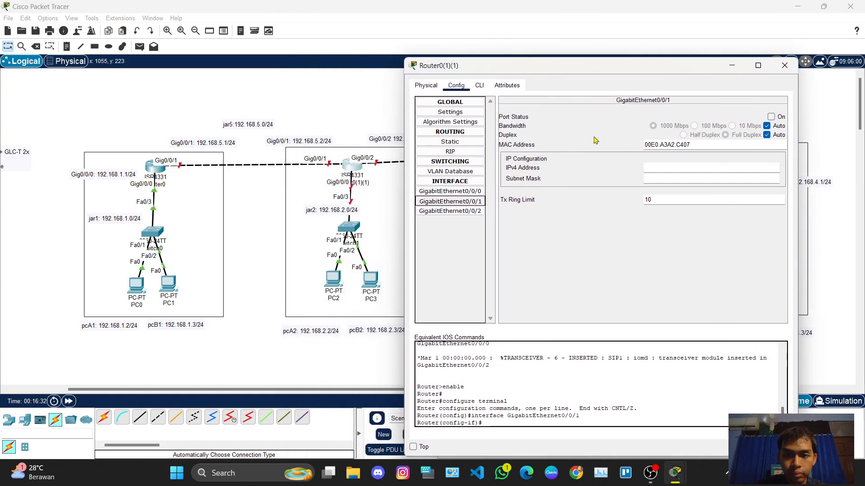
pyautogui.click(652, 167)
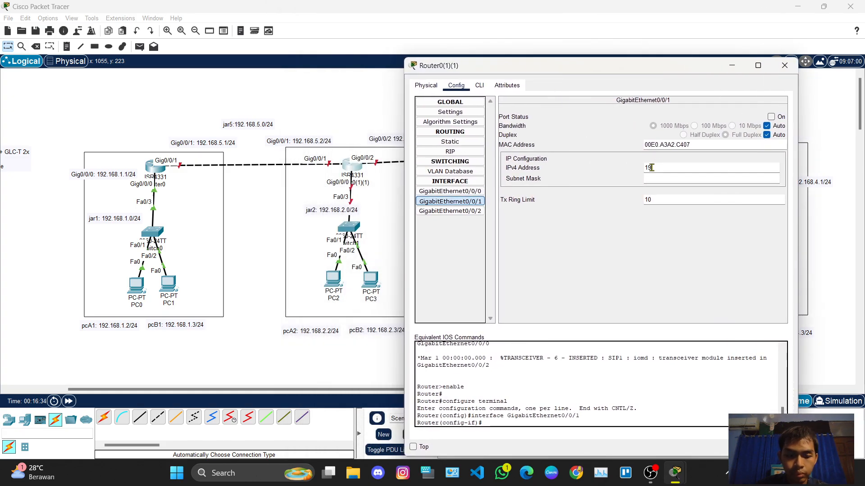
pyautogui.write('192.168.5.2')
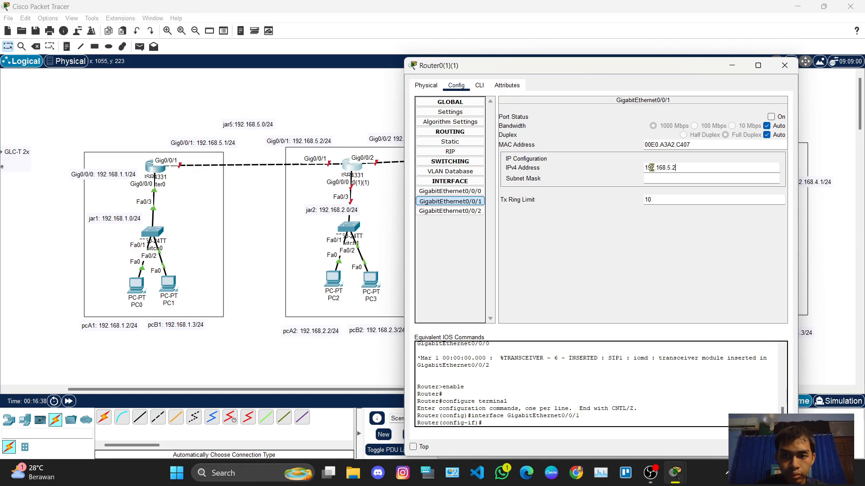
pyautogui.press('Tab')
pyautogui.click(771, 117)
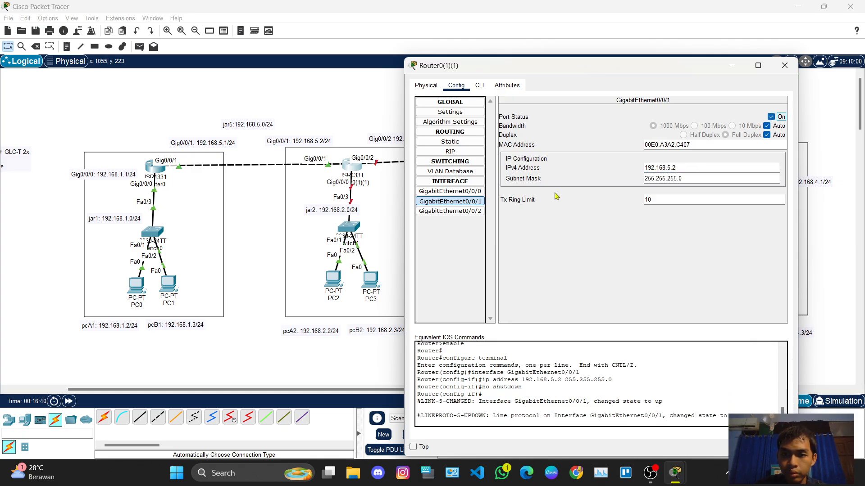
# Give Router0(1)(1)'s GigabitEthernet0/0/0 interface the address 192.168.2.1 with mask 255.255.255.0, turn the port on and close the window
pyautogui.click(468, 192)
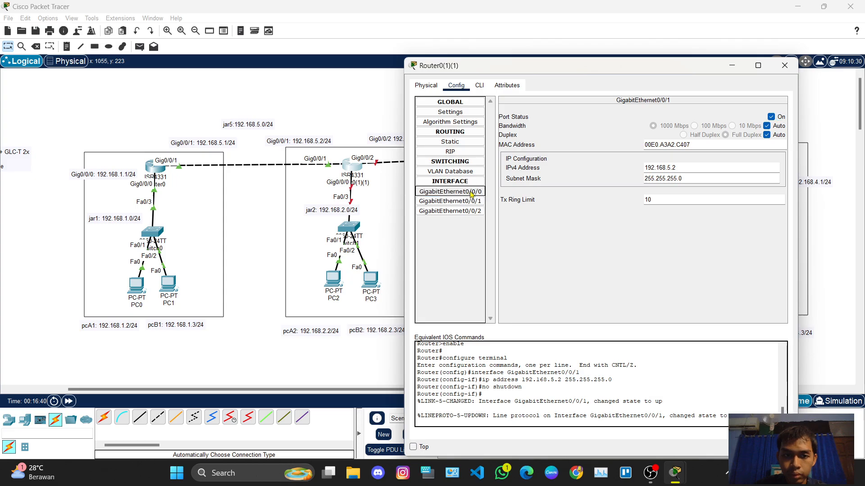
pyautogui.click(661, 166)
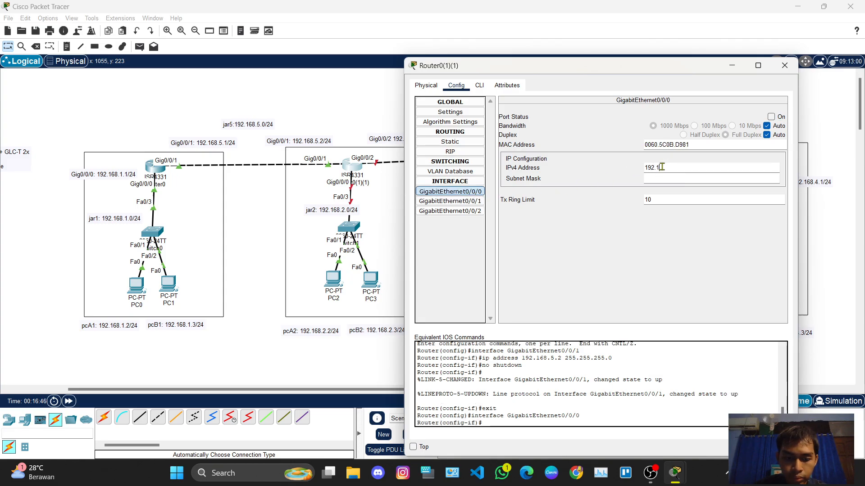
pyautogui.write('192.168.2.1')
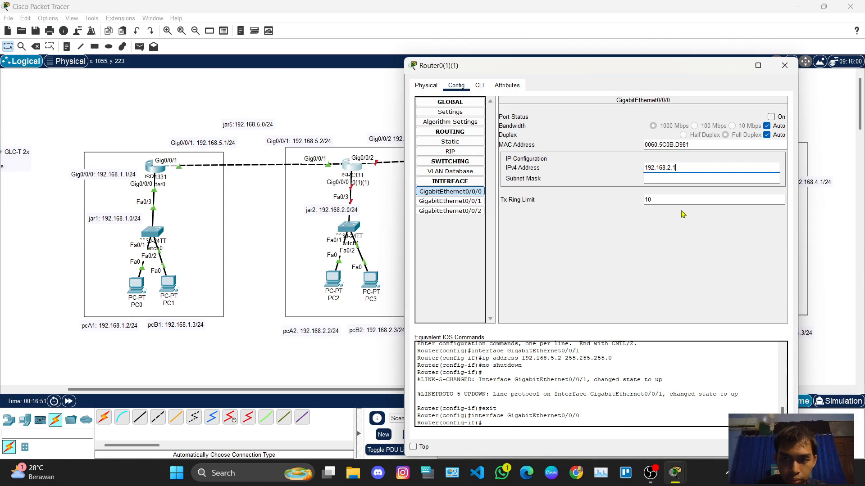
pyautogui.click(687, 253)
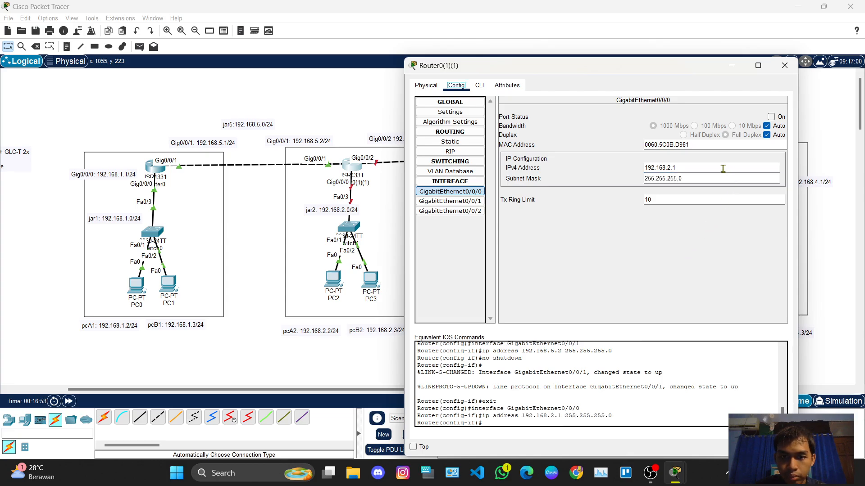
pyautogui.click(771, 117)
pyautogui.moveTo(670, 72); pyautogui.dragTo(694, 72)
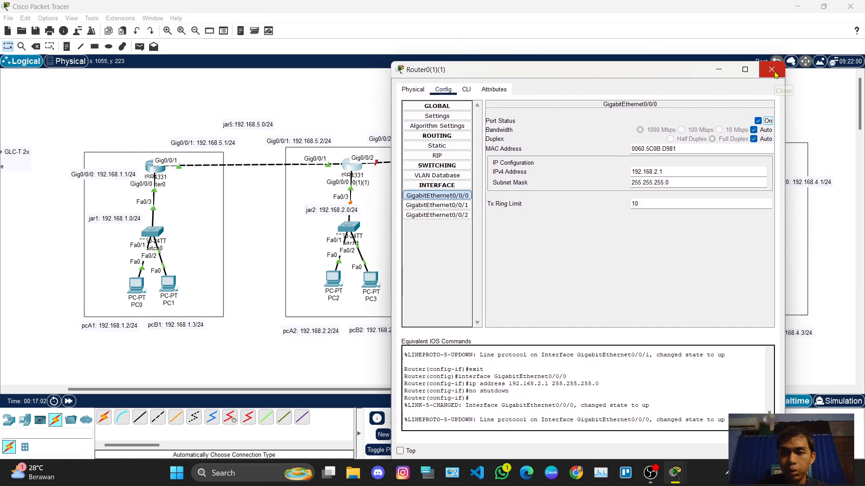
pyautogui.click(772, 70)
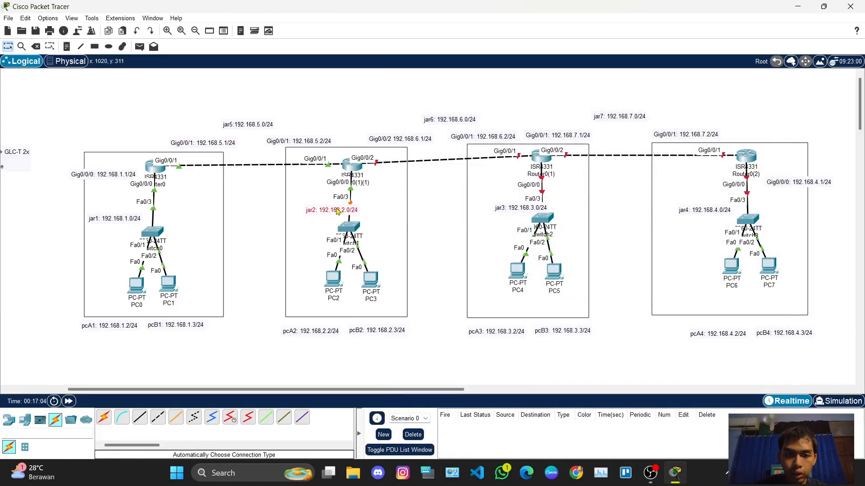
# Move the jar2 note slightly down toward its switch and the jar1 note up beside Router0's link to its switch
pyautogui.moveTo(336, 209); pyautogui.dragTo(327, 215)
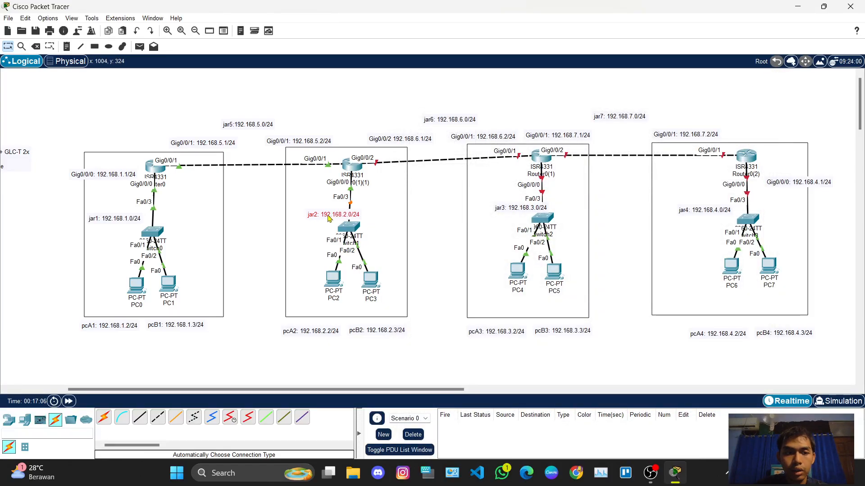
pyautogui.moveTo(115, 218); pyautogui.dragTo(92, 188)
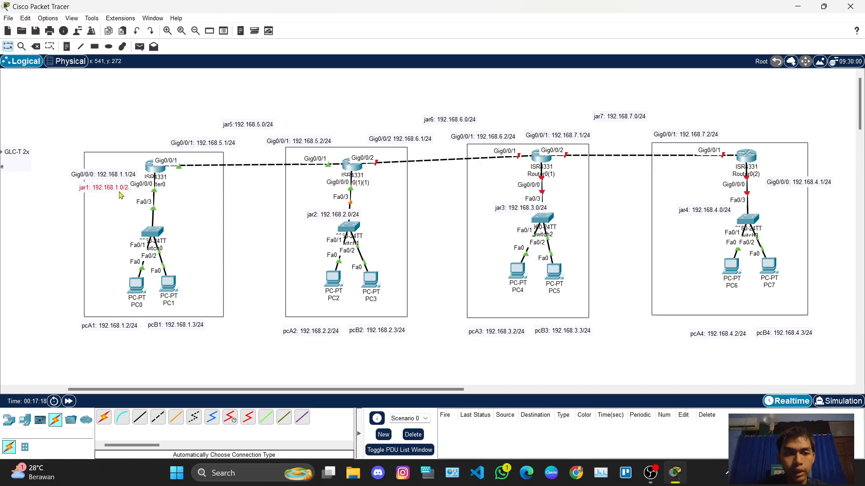
pyautogui.moveTo(119, 191); pyautogui.dragTo(134, 205)
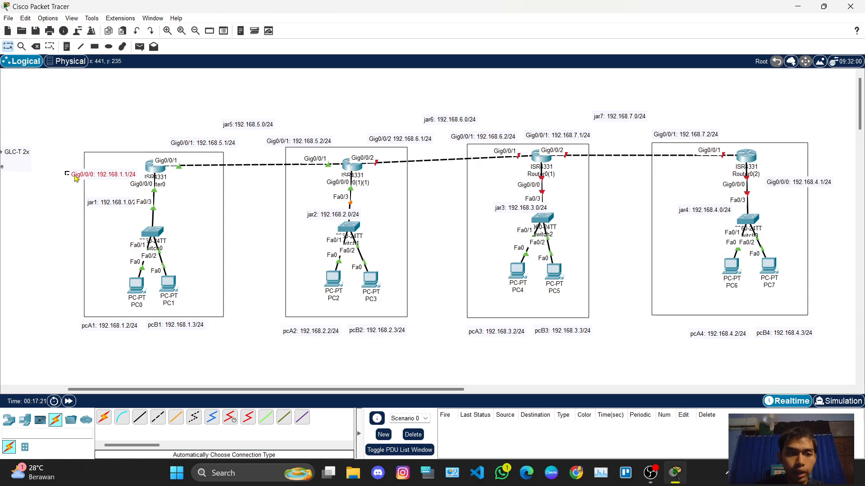
# Duplicate the Gig0/0/0 note, place the copy beside Router0(1)(1)'s link to its switch and change its address to 192.168.2.1/24
pyautogui.hotkey('ctrl', 'v')
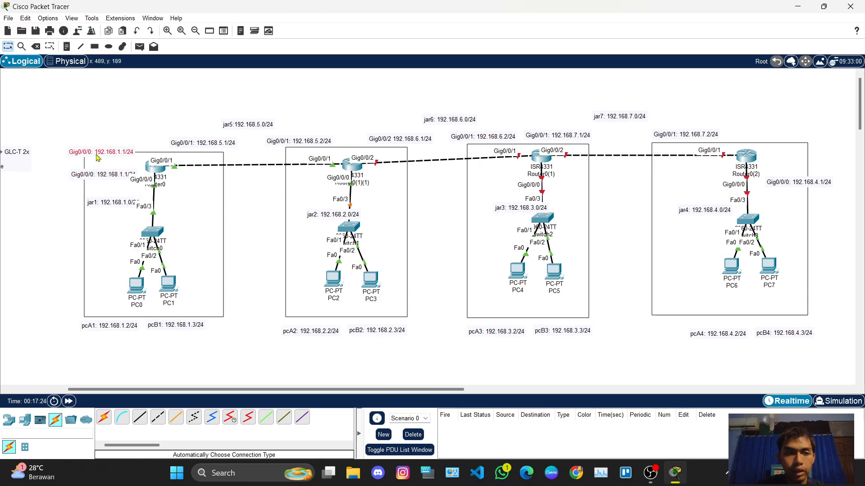
pyautogui.moveTo(97, 157); pyautogui.dragTo(294, 193)
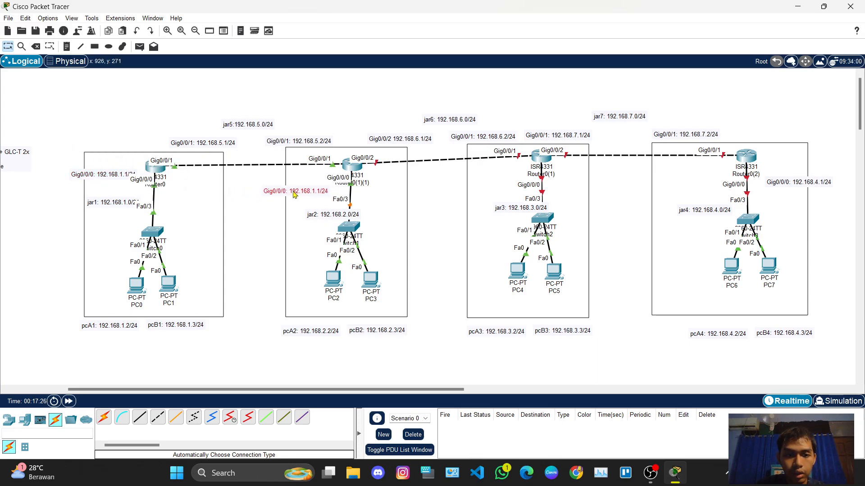
pyautogui.doubleClick(294, 193)
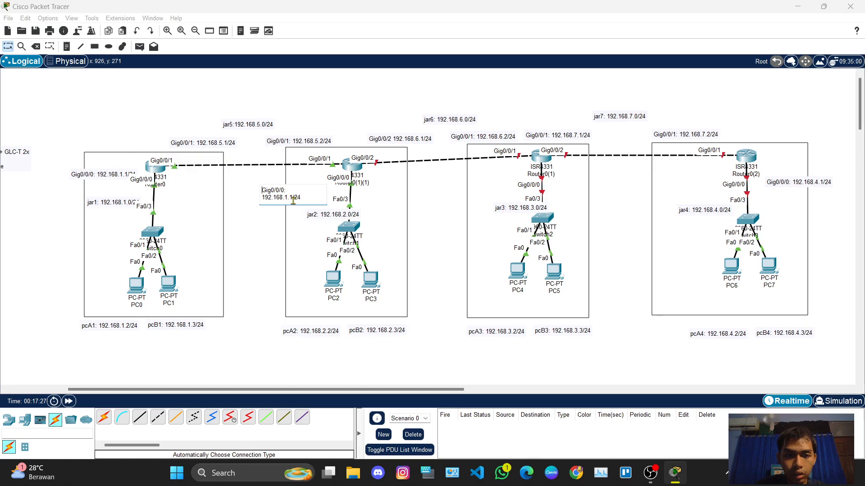
pyautogui.click(287, 201)
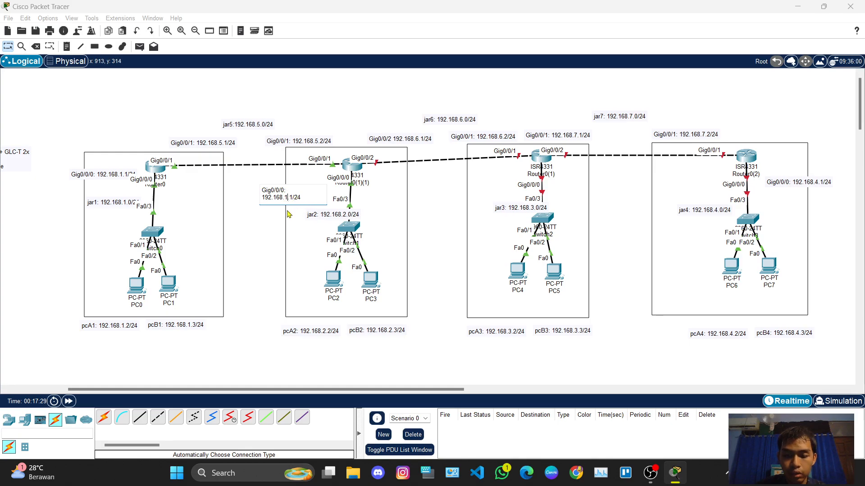
pyautogui.press('BackSpace')
pyautogui.write('2')
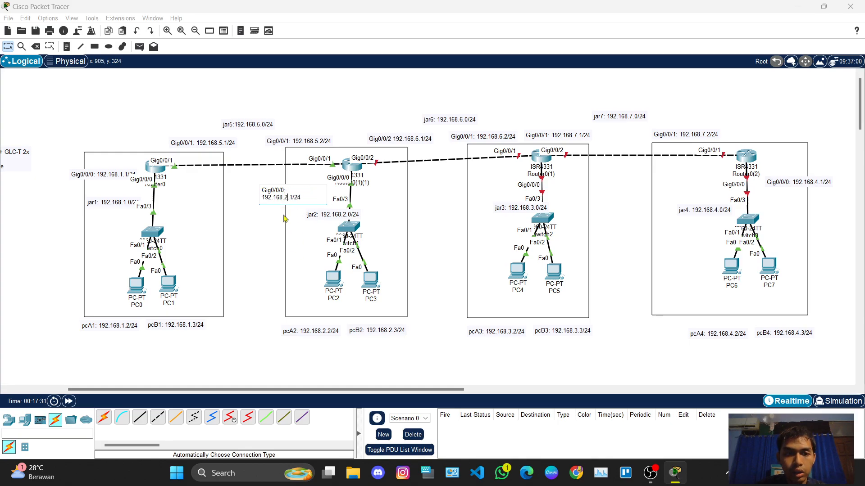
pyautogui.click(265, 226)
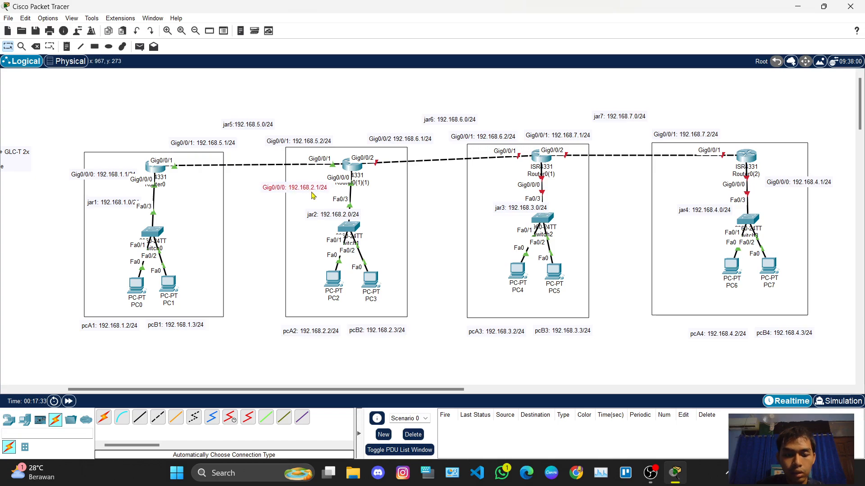
# Copy the 192.168.2.1/24 note to the left of Router0(1)'s switch link and change it to Gig0/0/0: 192.168.3.1/24
pyautogui.hotkey('ctrl', 'c')
pyautogui.hotkey('ctrl', 'v')
pyautogui.moveTo(310, 168); pyautogui.dragTo(487, 195)
pyautogui.doubleClick(488, 197)
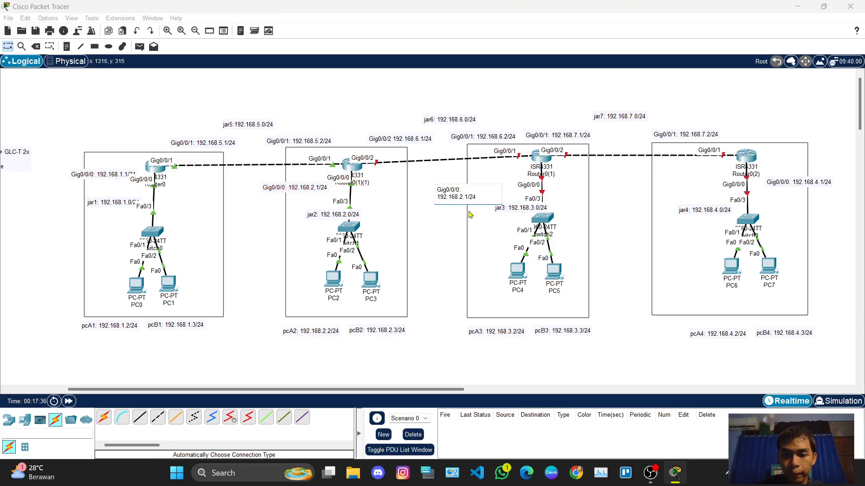
pyautogui.press('BackSpace')
pyautogui.write('3')
pyautogui.click(444, 226)
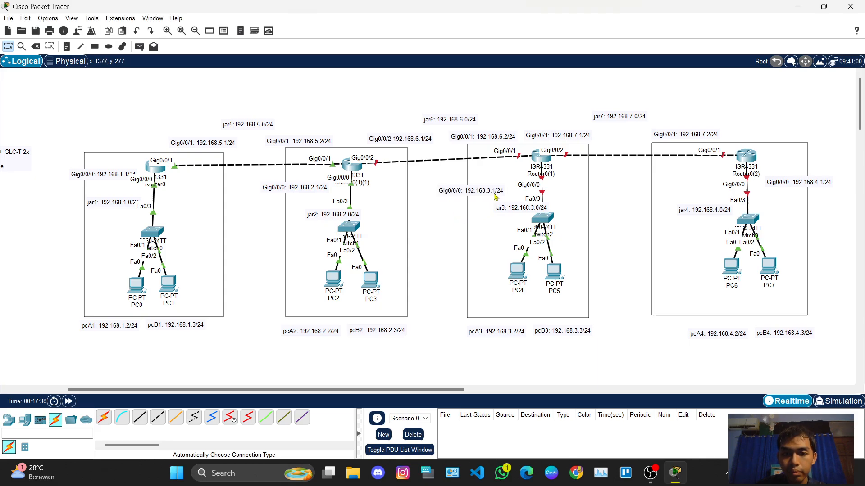
# Copy the 192.168.3.1/24 note to the left of Router0(2)'s switch link and change it to Gig0/0/0: 192.168.4.1/24
pyautogui.click(448, 191)
pyautogui.hotkey('ctrl', 'c')
pyautogui.hotkey('ctrl', 'v')
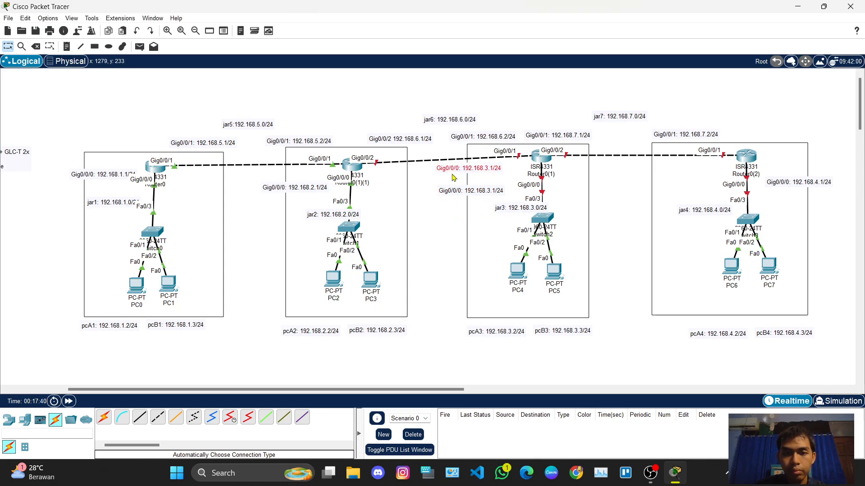
pyautogui.moveTo(461, 172); pyautogui.dragTo(673, 189)
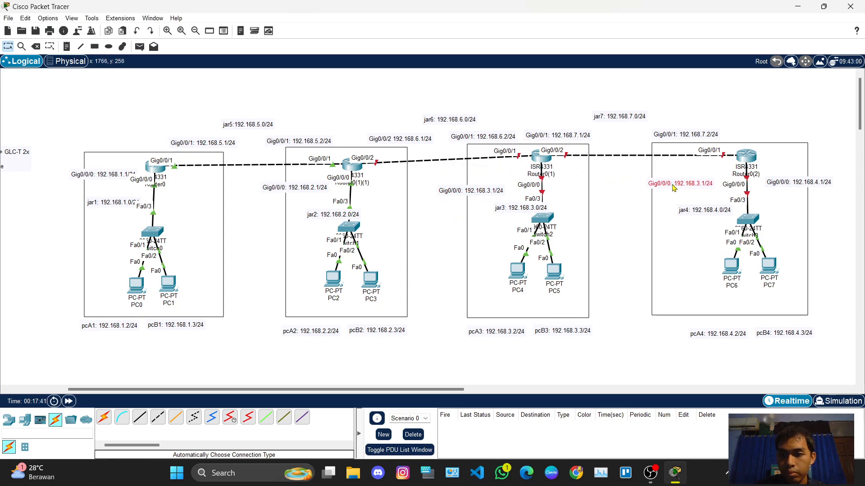
pyautogui.doubleClick(696, 189)
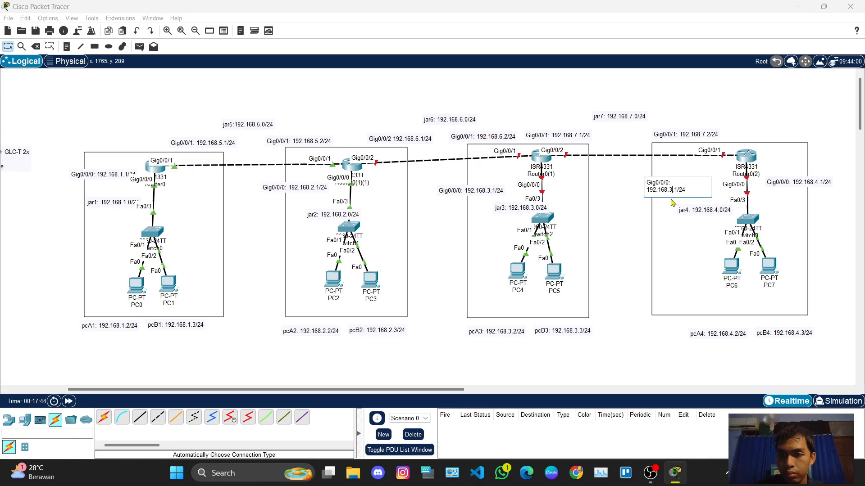
pyautogui.press('BackSpace')
pyautogui.write('4')
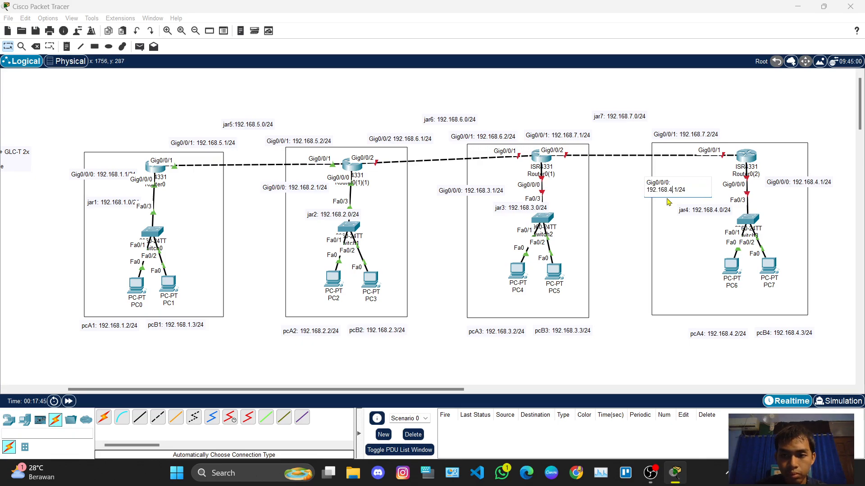
pyautogui.click(636, 220)
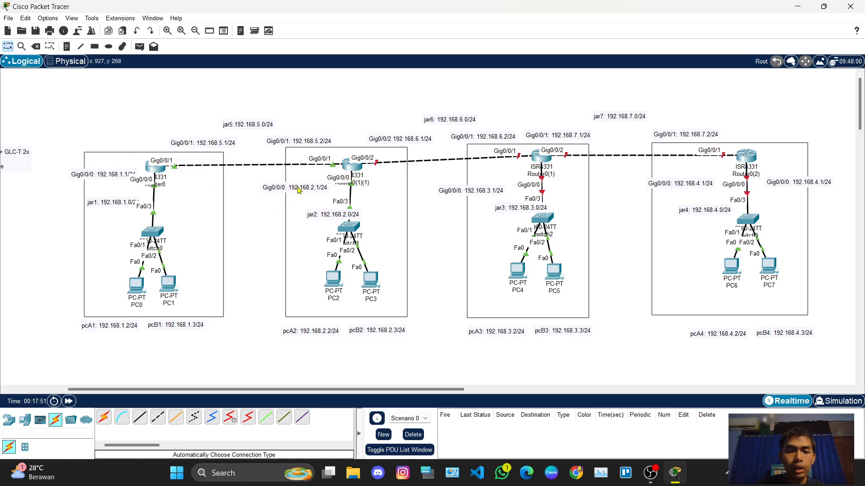
# Give Router0(1)(1)'s GigabitEthernet0/0/2 interface the address 192.168.6.1 with mask 255.255.255.0, turn the port on and close the window
pyautogui.click(352, 166)
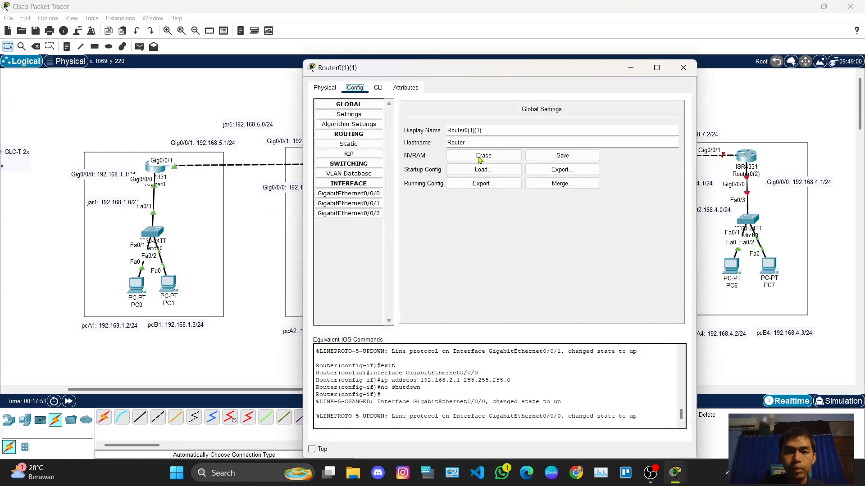
pyautogui.moveTo(447, 75); pyautogui.dragTo(613, 56)
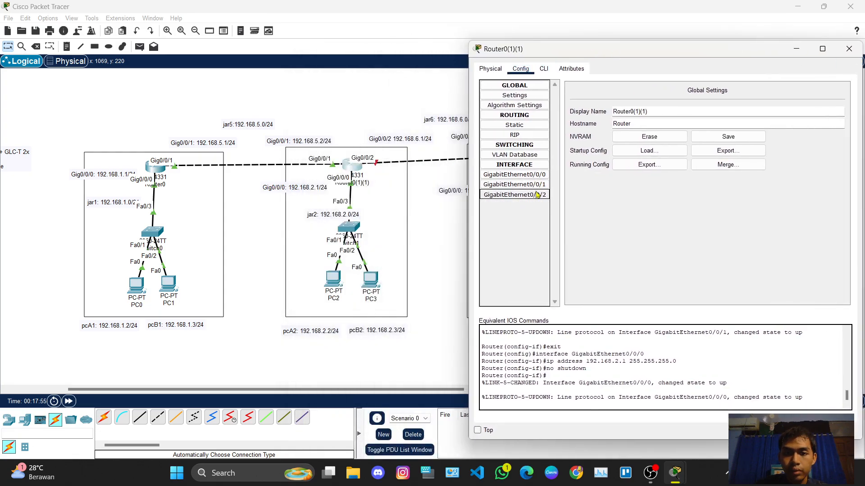
pyautogui.click(514, 195)
pyautogui.click(535, 185)
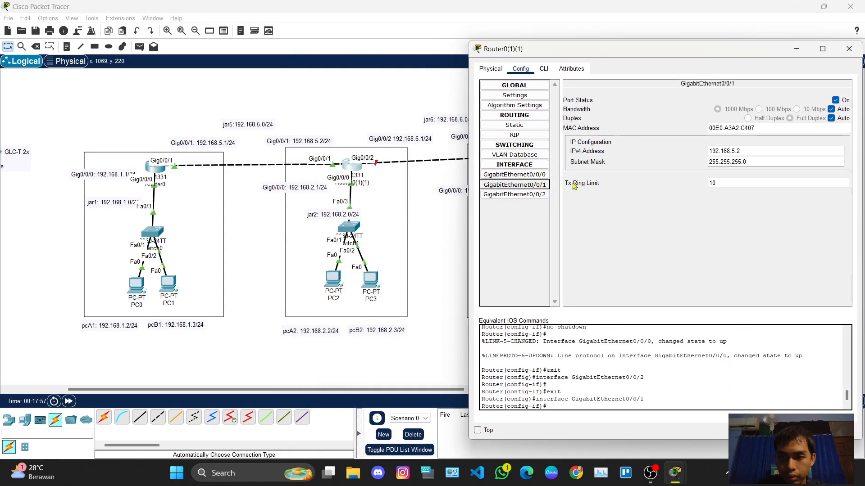
pyautogui.click(529, 174)
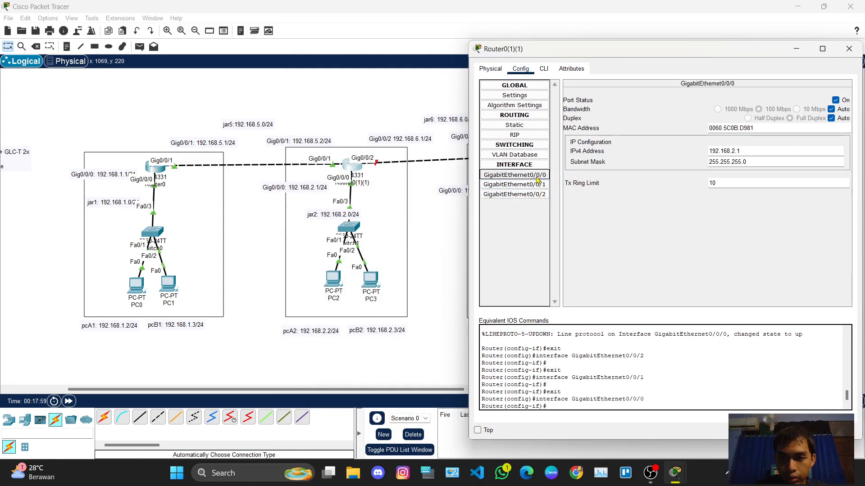
pyautogui.click(524, 194)
pyautogui.click(725, 151)
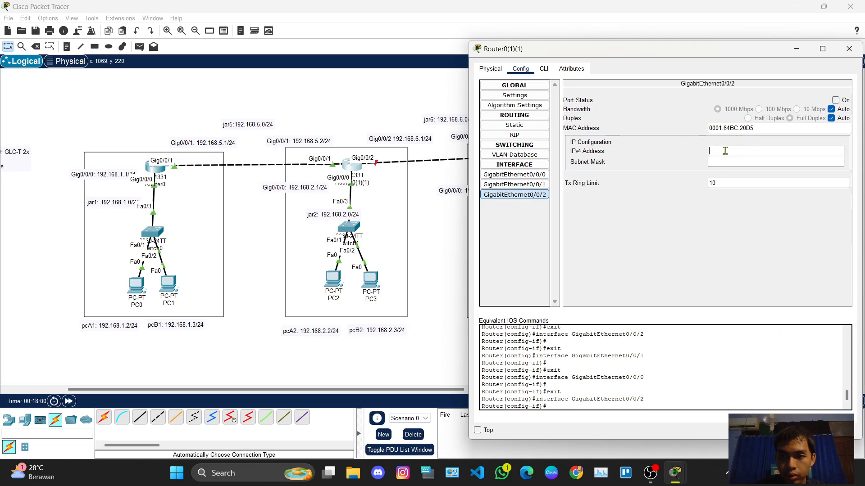
pyautogui.write('192')
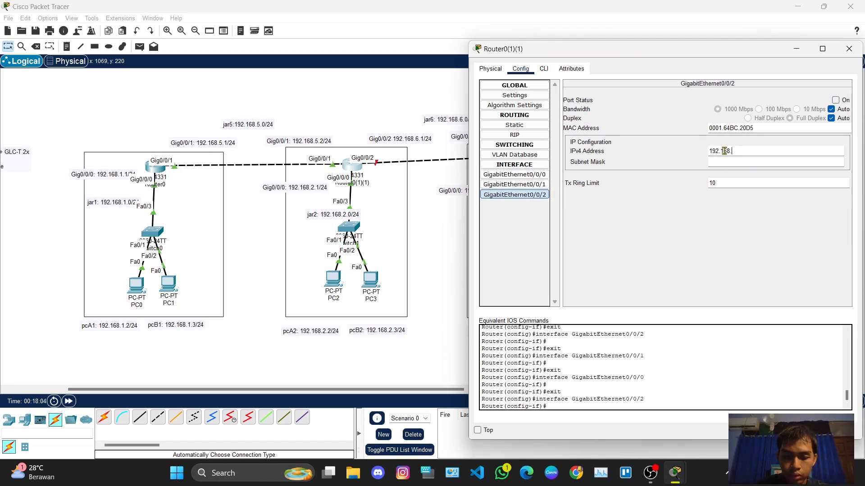
pyautogui.write('.168.6.1')
pyautogui.press('Tab')
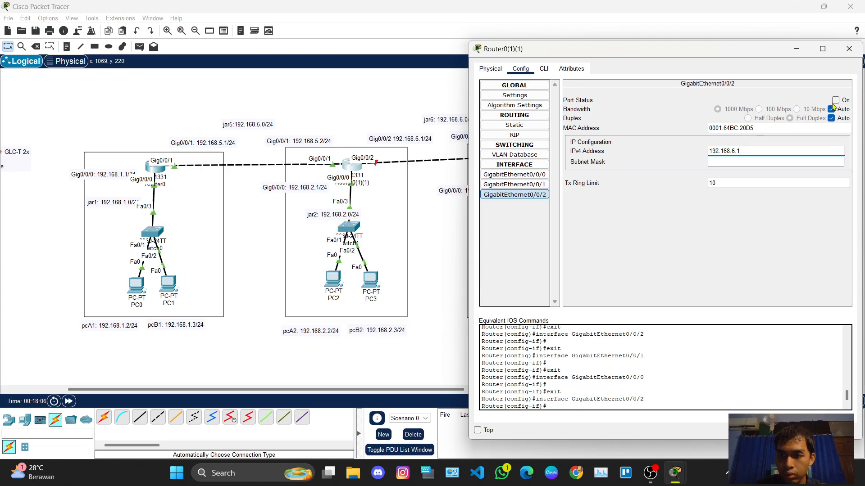
pyautogui.click(835, 100)
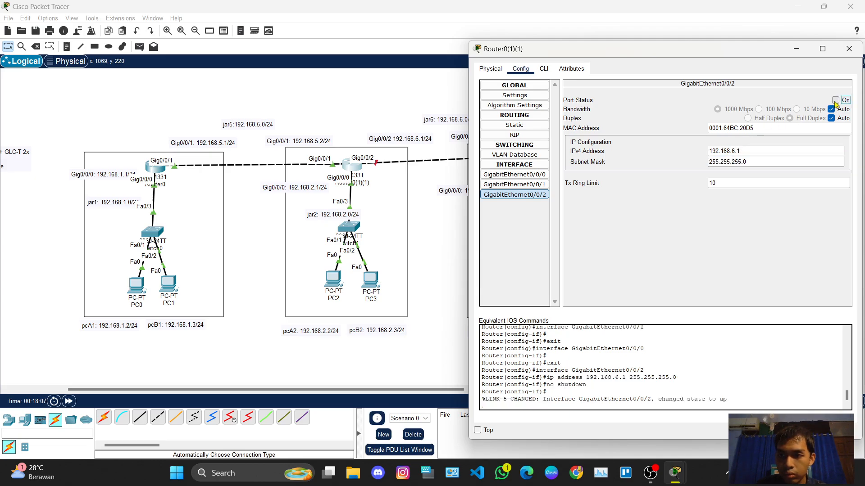
pyautogui.click(849, 49)
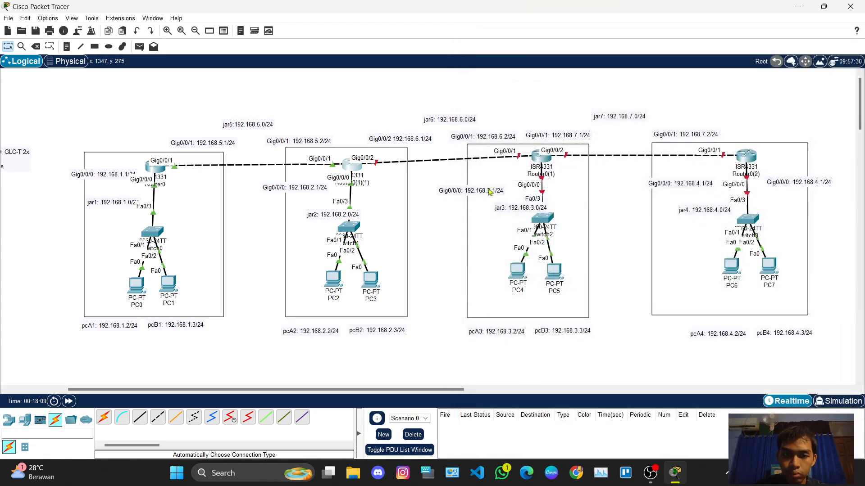
# Give Router0(1)'s GigabitEthernet0/0/0 interface the IPv4 address 192.168.3.1 with subnet mask 255.255.255.0 and turn the port on
pyautogui.click(540, 156)
pyautogui.click(354, 87)
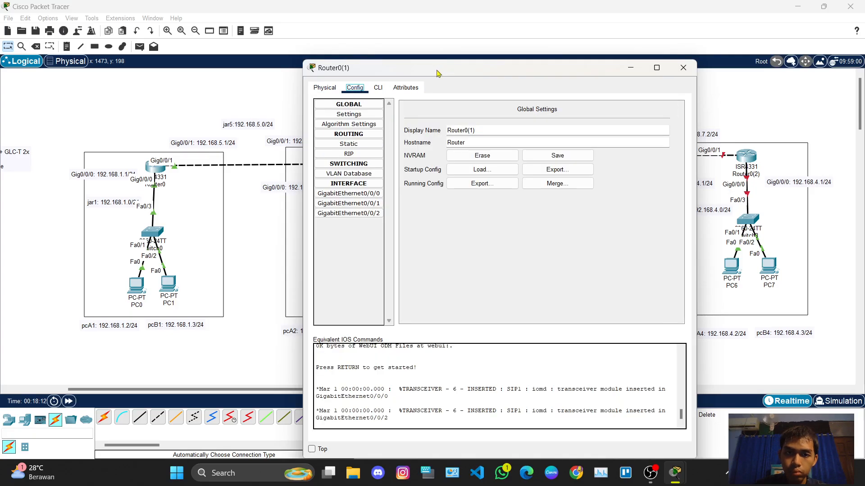
pyautogui.moveTo(444, 68); pyautogui.dragTo(173, 57)
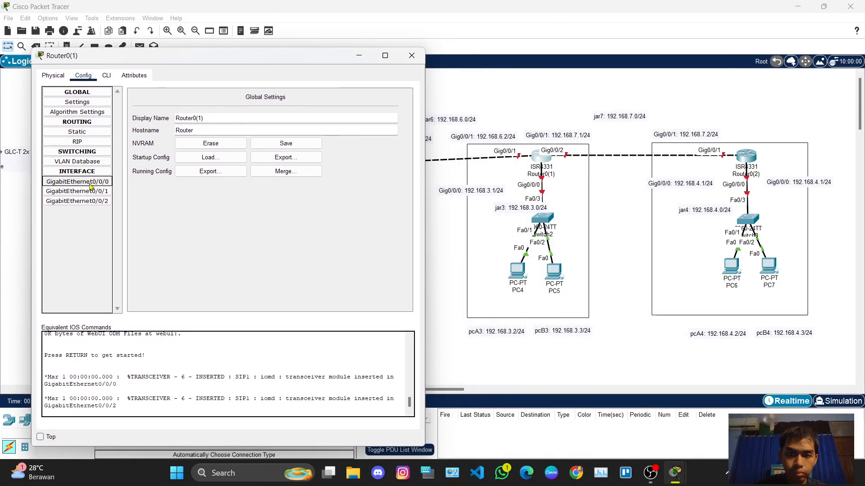
pyautogui.click(78, 181)
pyautogui.click(279, 155)
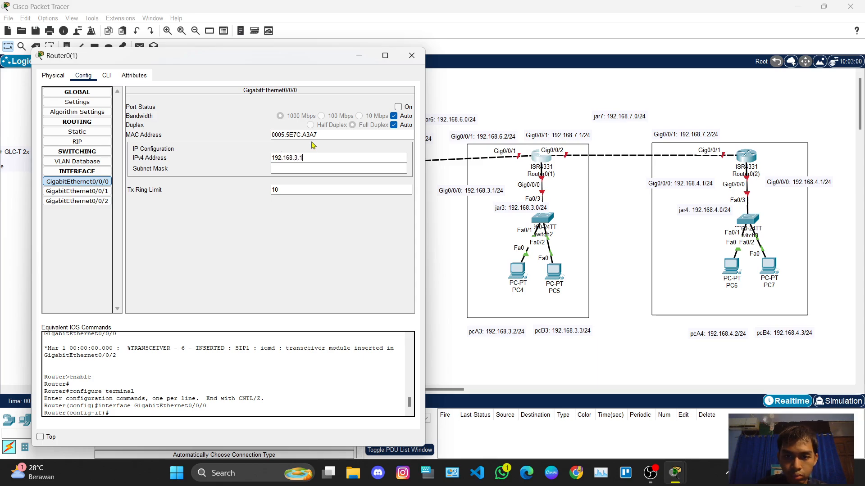
pyautogui.click(399, 107)
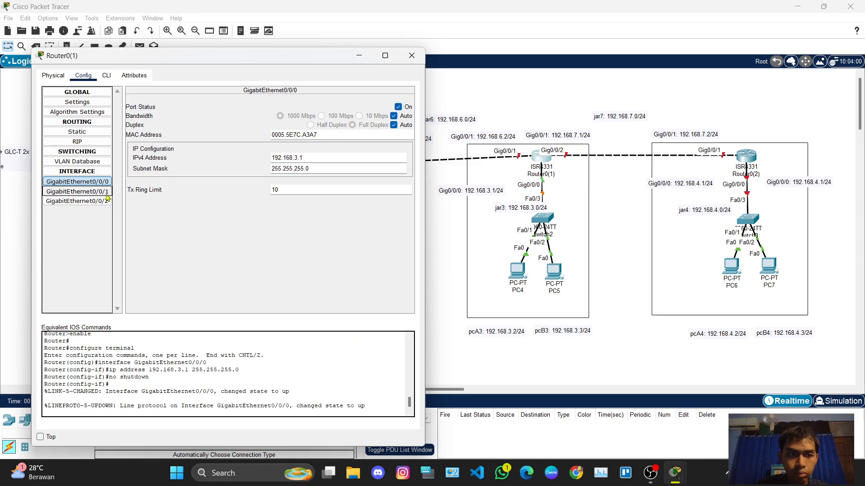
# Give Router0(1)'s GigabitEthernet0/0/1 interface the IPv4 address 192.168.6.2 with subnet mask 255.255.255.0 and turn the port on
pyautogui.click(77, 191)
pyautogui.click(281, 159)
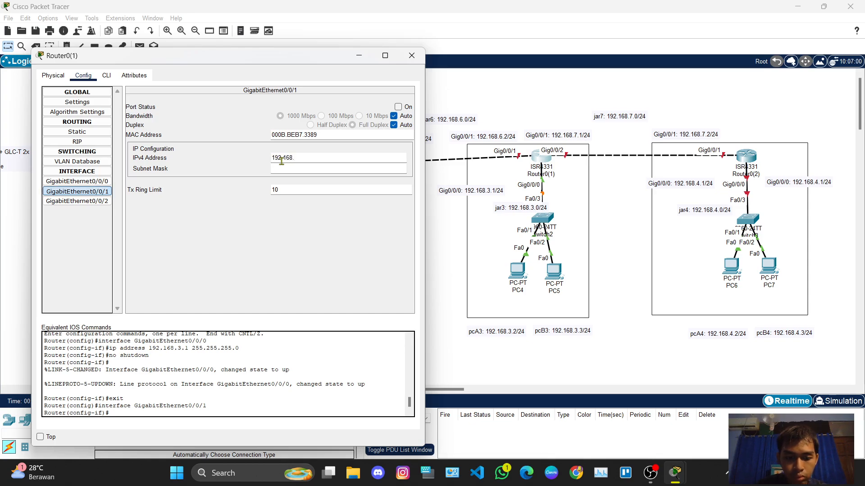
pyautogui.doubleClick(281, 160)
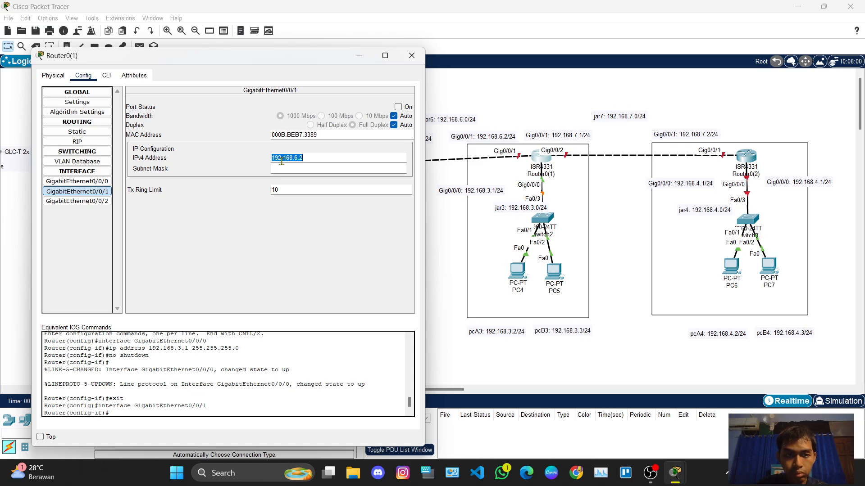
pyautogui.click(398, 106)
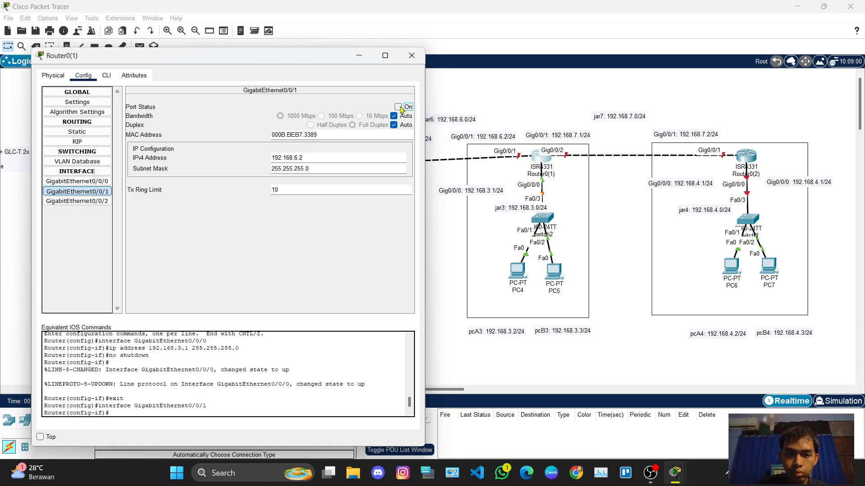
# Give Router0(1)'s GigabitEthernet0/0/2 interface the IPv4 address 192.168.7.1, turn the port on and close the router's window
pyautogui.click(80, 203)
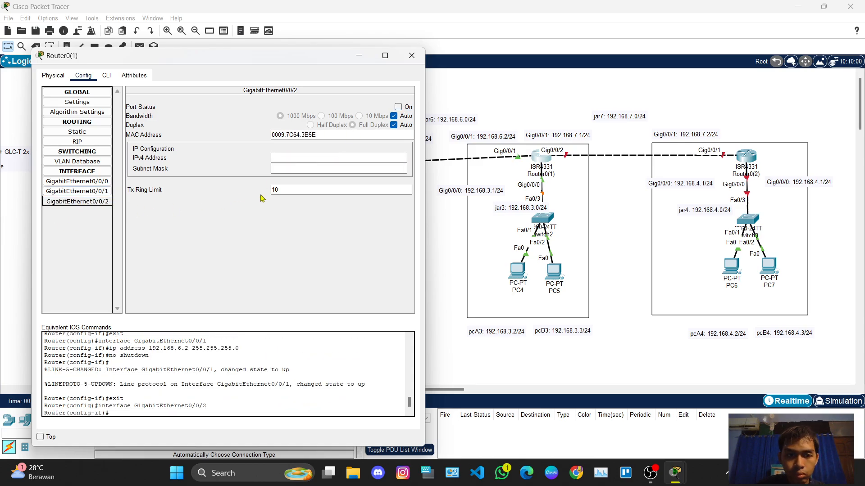
pyautogui.click(291, 156)
pyautogui.hotkey('ctrl', 'v')
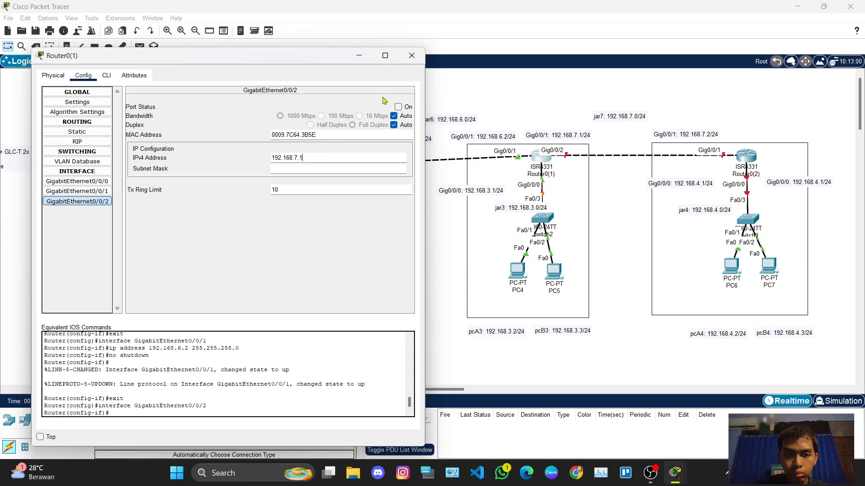
pyautogui.click(398, 107)
pyautogui.click(411, 55)
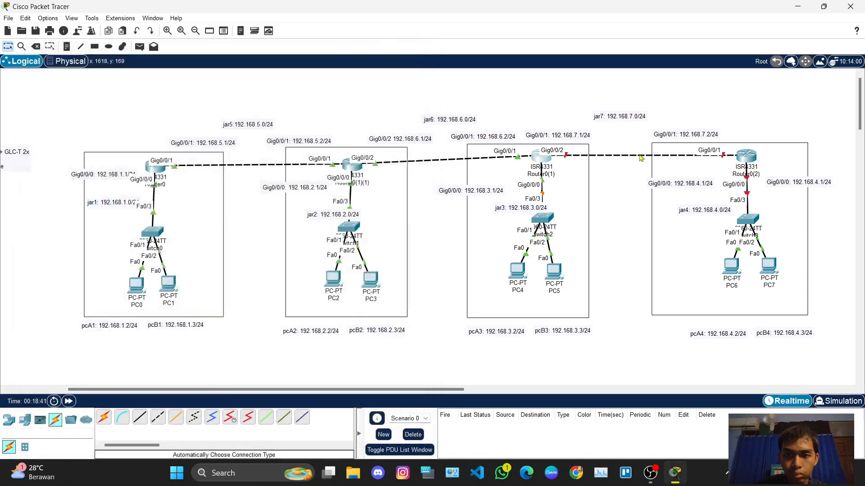
# Set Router0(2)'s GigabitEthernet0/0/0 to IP address 192.168.4.1 with mask 255.255.255.0 and turn the port on
pyautogui.click(746, 155)
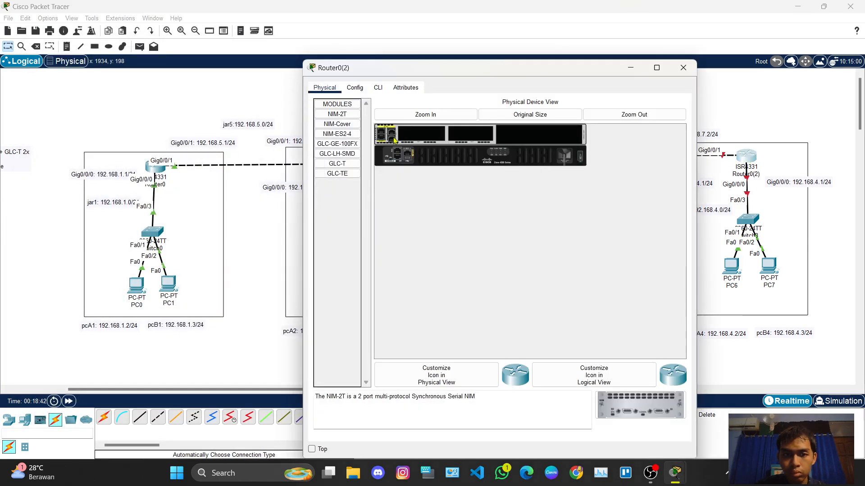
pyautogui.click(355, 87)
pyautogui.moveTo(419, 75); pyautogui.dragTo(311, 79)
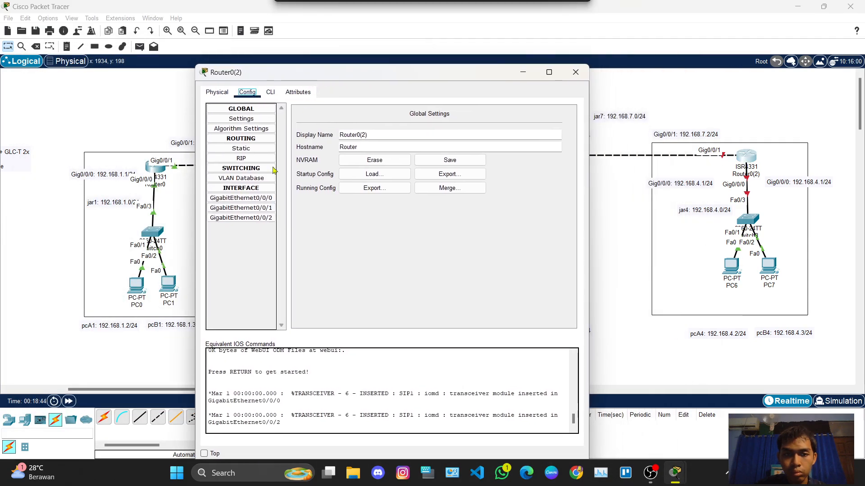
pyautogui.click(266, 198)
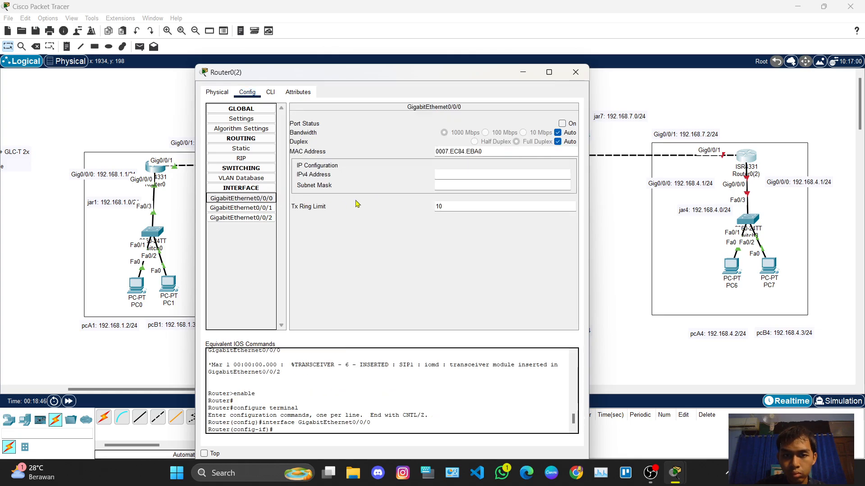
pyautogui.click(448, 177)
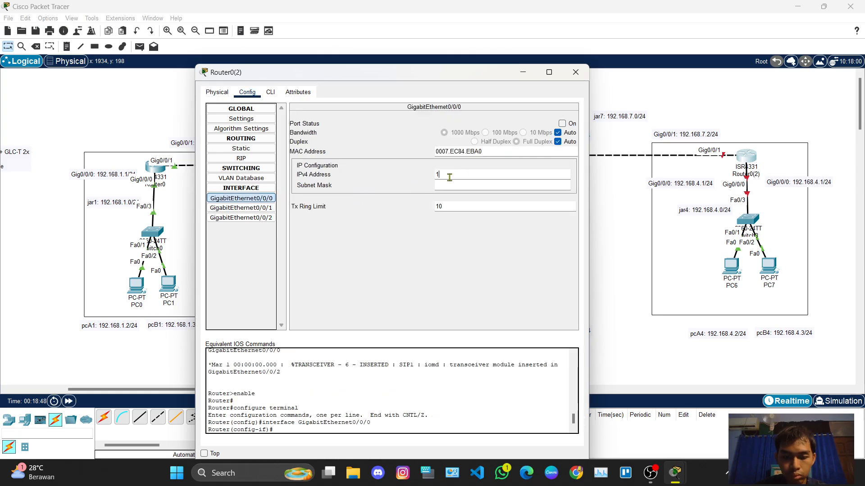
pyautogui.write('192.168')
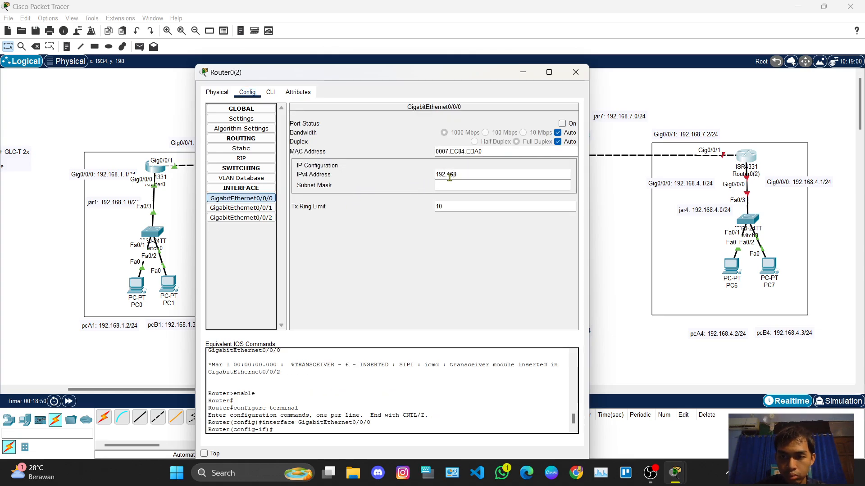
pyautogui.write('.4.1')
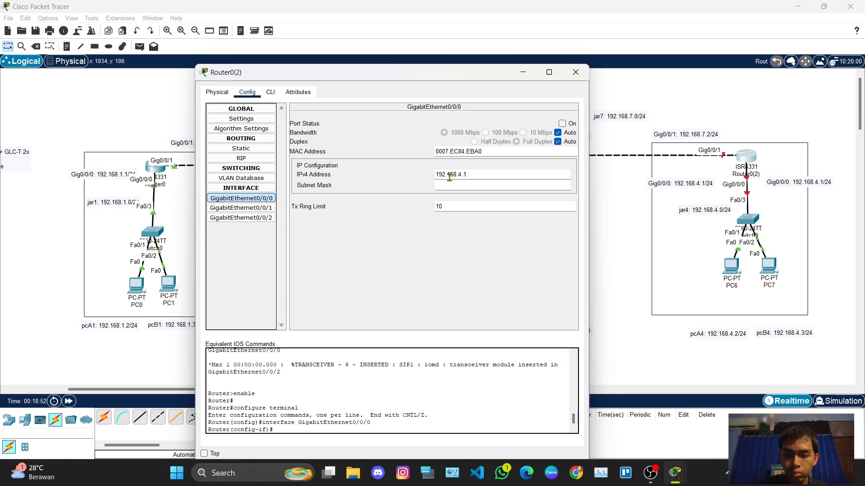
pyautogui.click(561, 123)
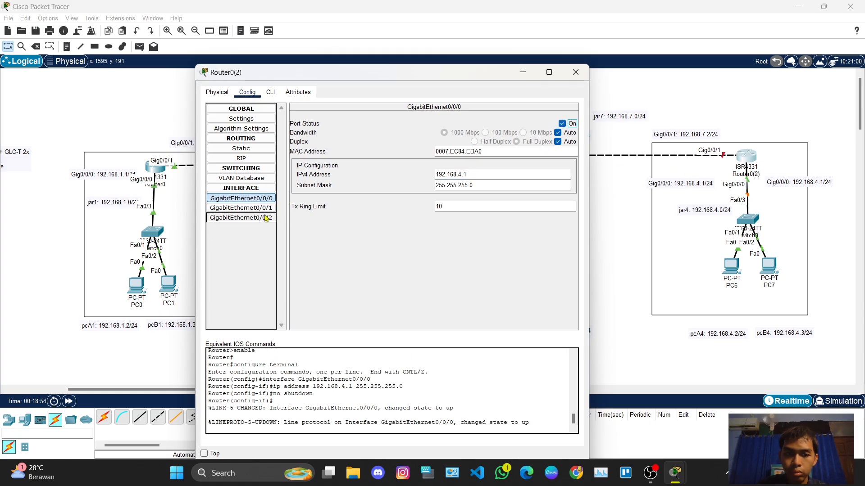
# Set Router0(2)'s GigabitEthernet0/0/1 to IP address 192.168.7.2 with mask 255.255.255.0, turn the port on, and close the router's settings
pyautogui.click(252, 207)
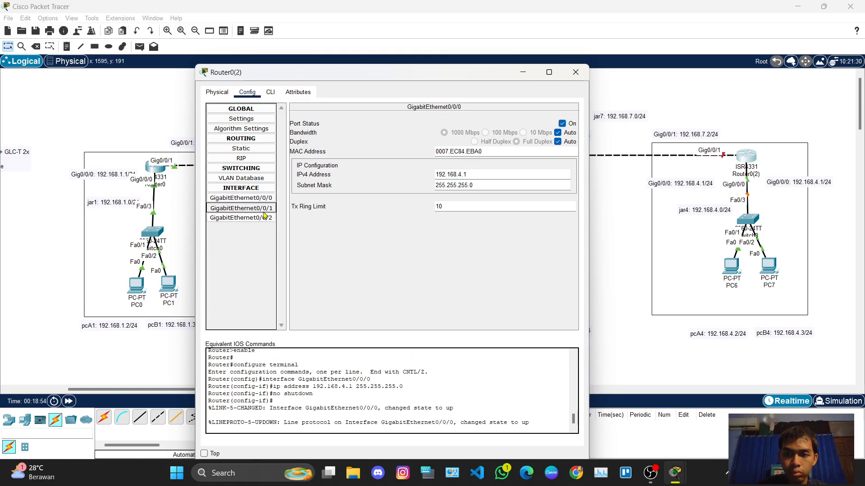
pyautogui.click(451, 172)
pyautogui.write('192.168.6.2')
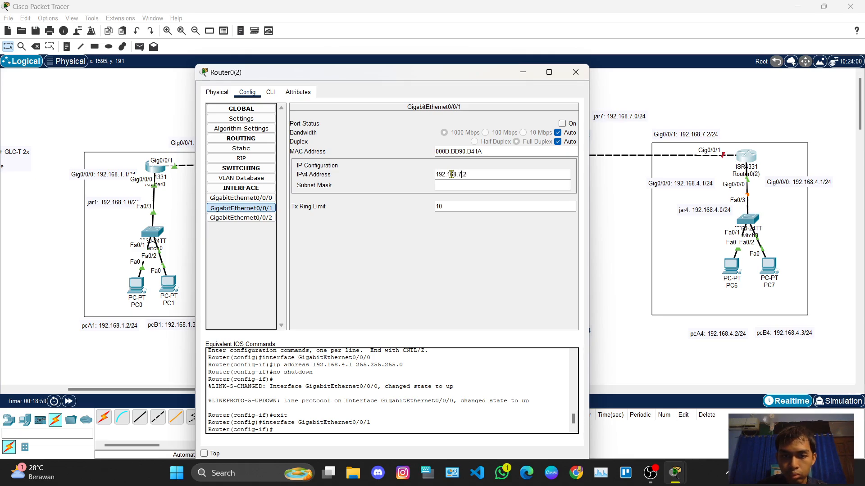
pyautogui.press('Tab')
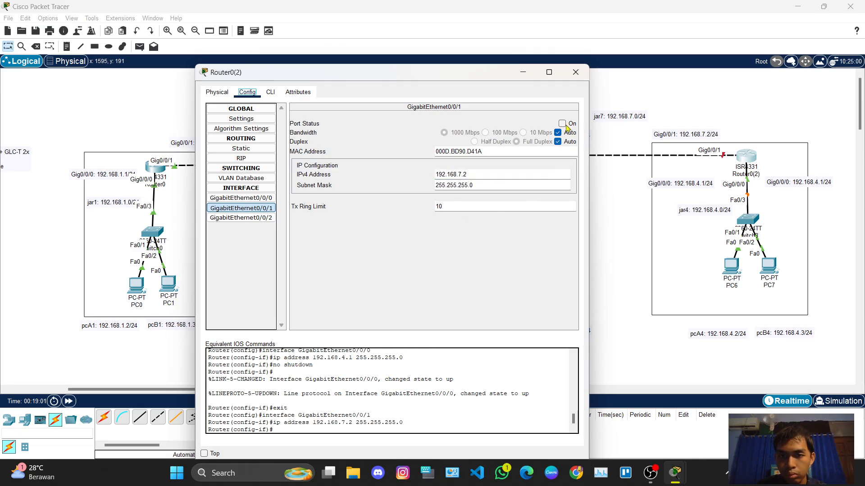
pyautogui.click(563, 124)
pyautogui.click(575, 72)
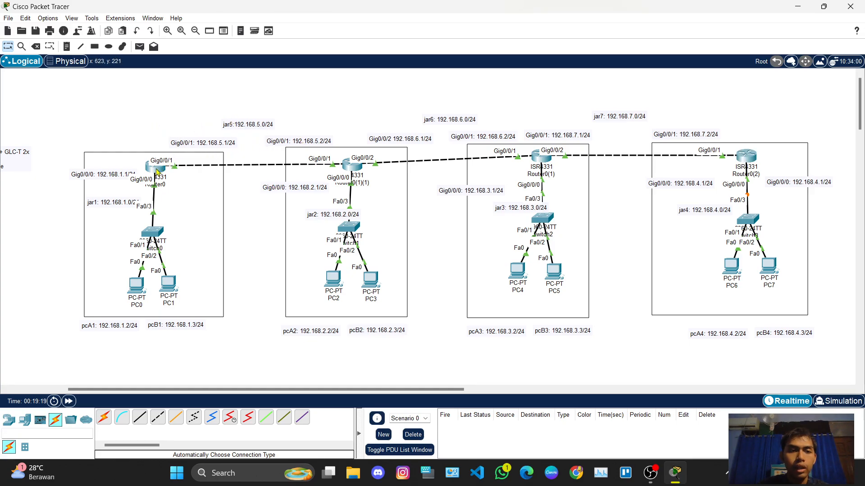
# Nudge Router0 slightly to the left in the topology and open its static routing configuration
pyautogui.moveTo(157, 171); pyautogui.dragTo(147, 172)
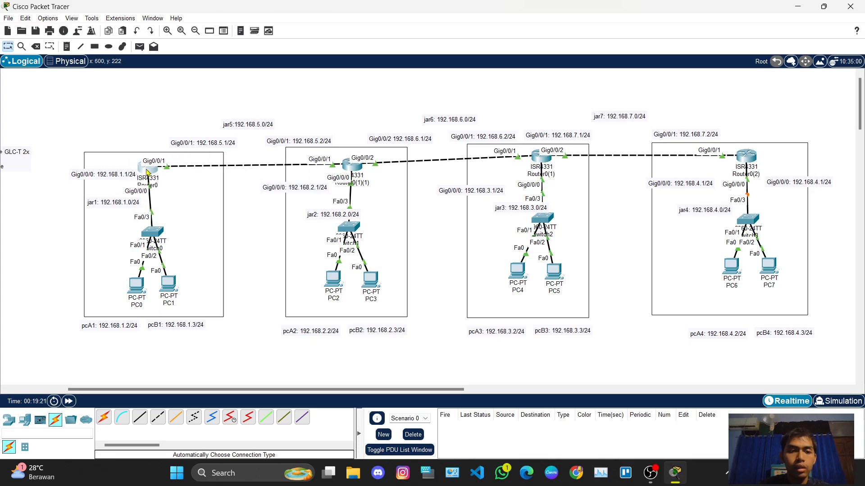
pyautogui.moveTo(148, 171)
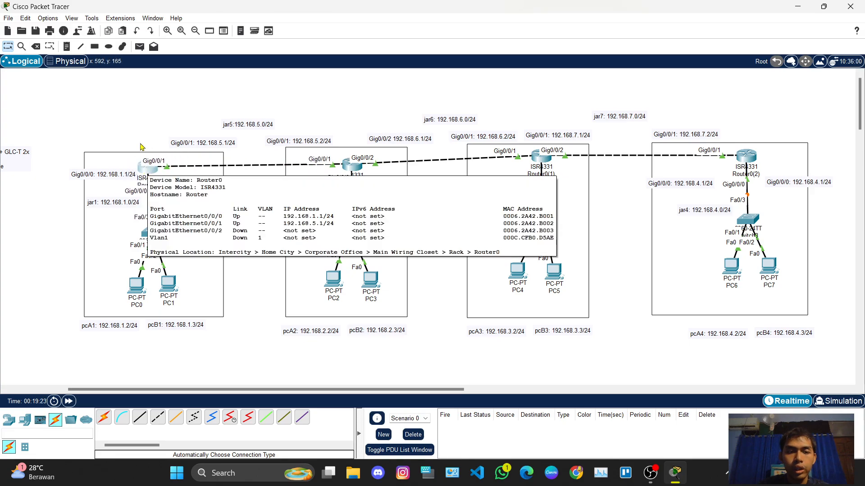
pyautogui.click(146, 170)
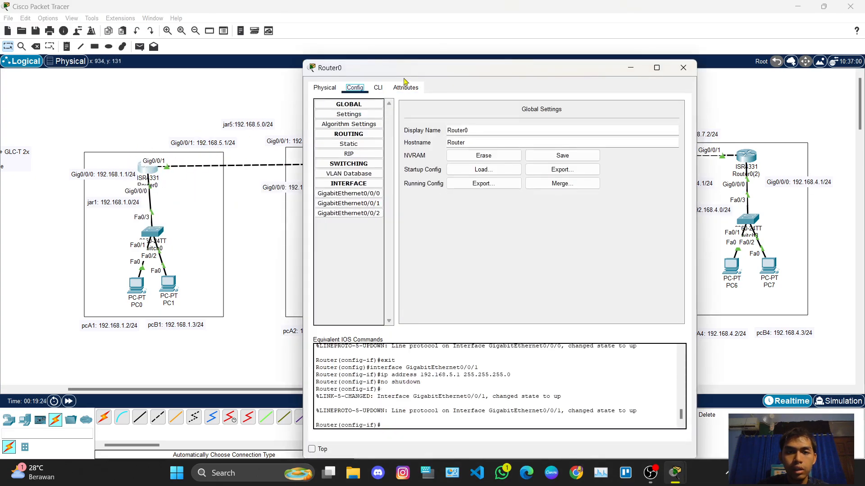
pyautogui.moveTo(404, 72); pyautogui.dragTo(466, 69)
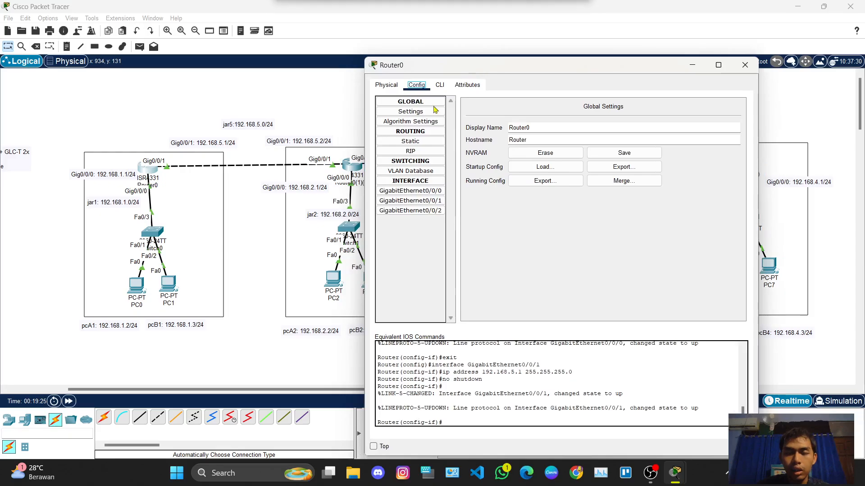
pyautogui.click(404, 142)
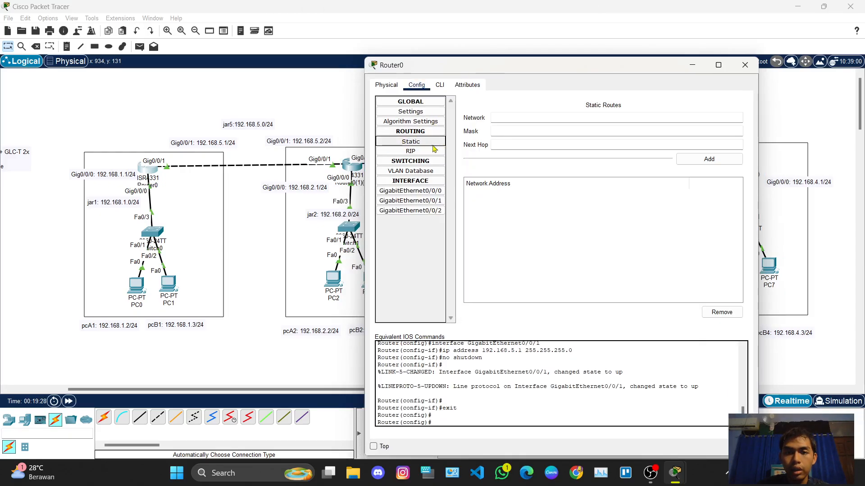
pyautogui.moveTo(509, 71); pyautogui.dragTo(552, 240)
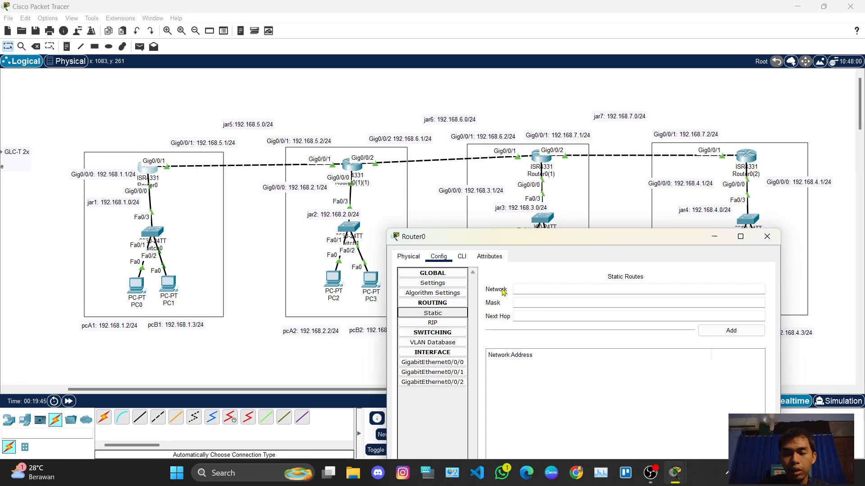
pyautogui.moveTo(516, 239); pyautogui.dragTo(514, 247)
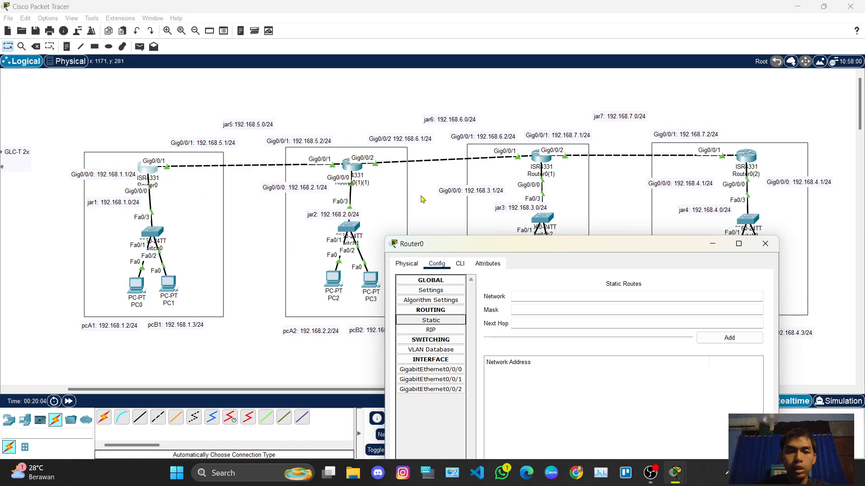
pyautogui.click(525, 256)
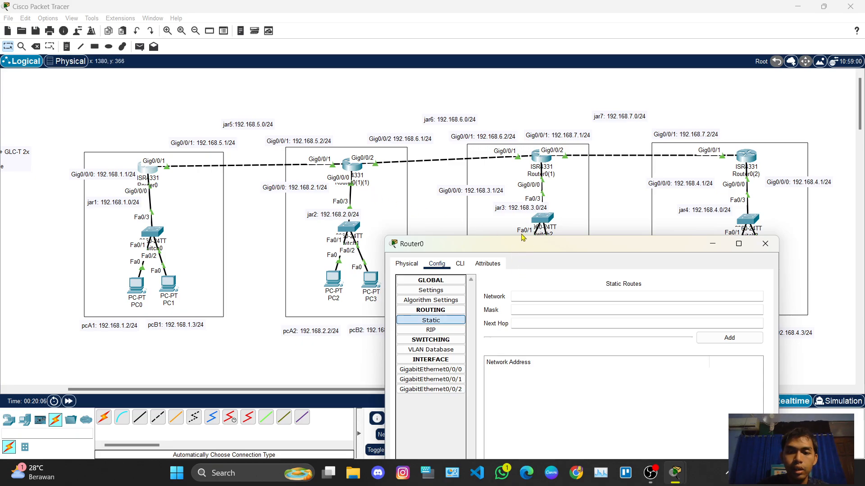
pyautogui.moveTo(520, 246); pyautogui.dragTo(545, 104)
# Enter network 192.168.2.0 and mask 255.255.255.0 for a static route on Router0
pyautogui.click(547, 155)
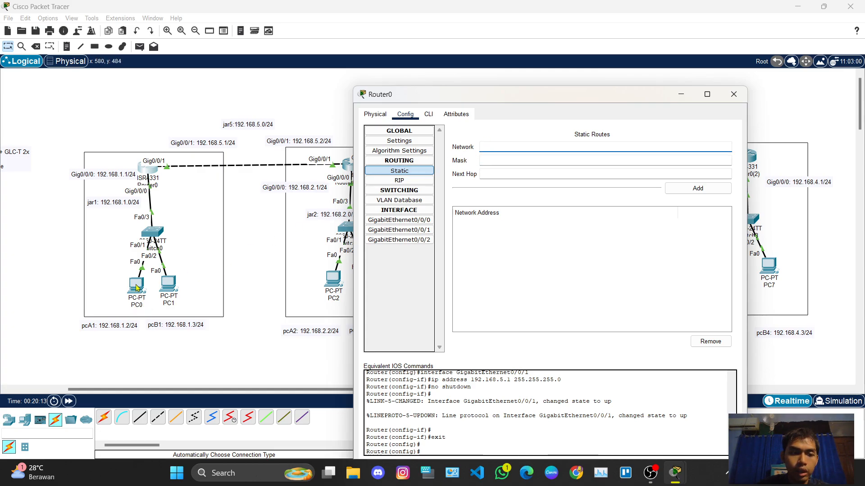
pyautogui.moveTo(516, 96); pyautogui.dragTo(560, 90)
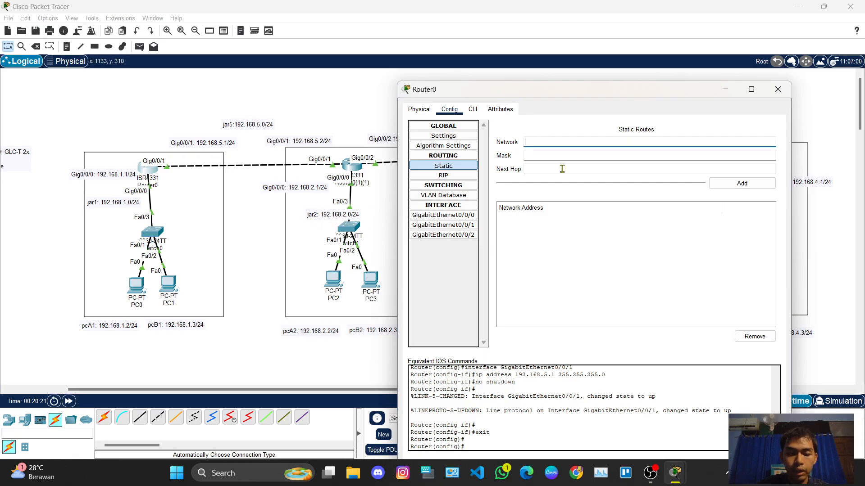
pyautogui.write('.16')
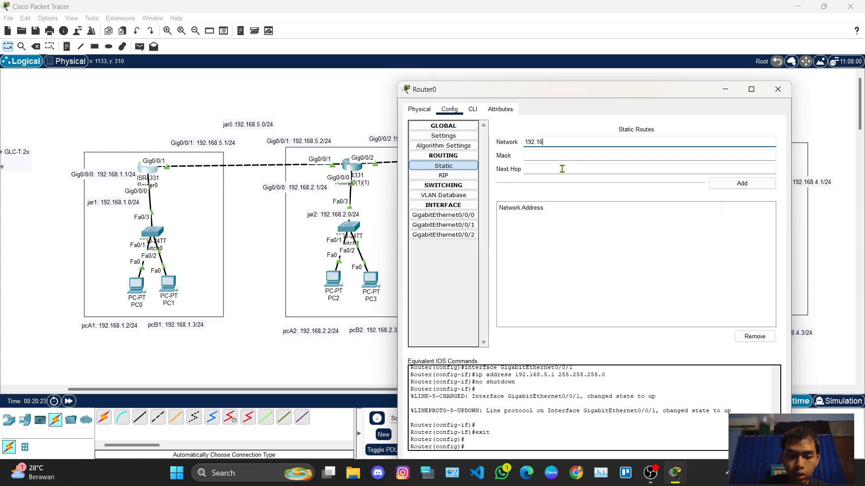
pyautogui.write('8.2.')
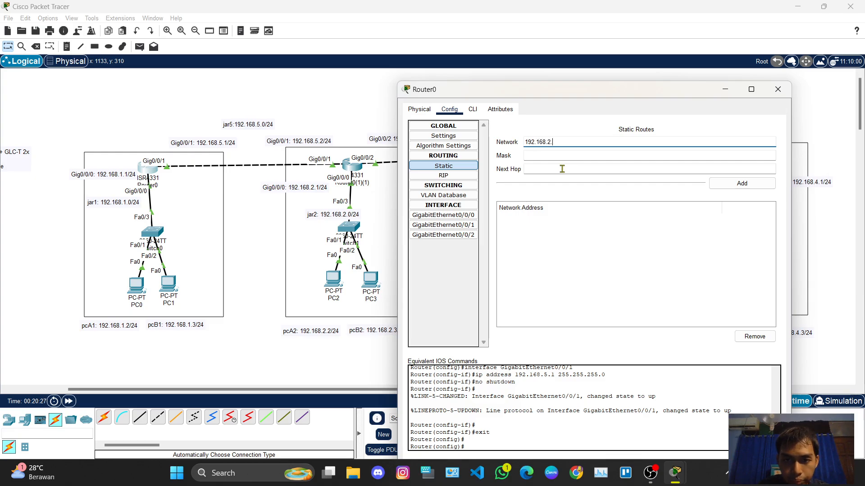
pyautogui.write('0')
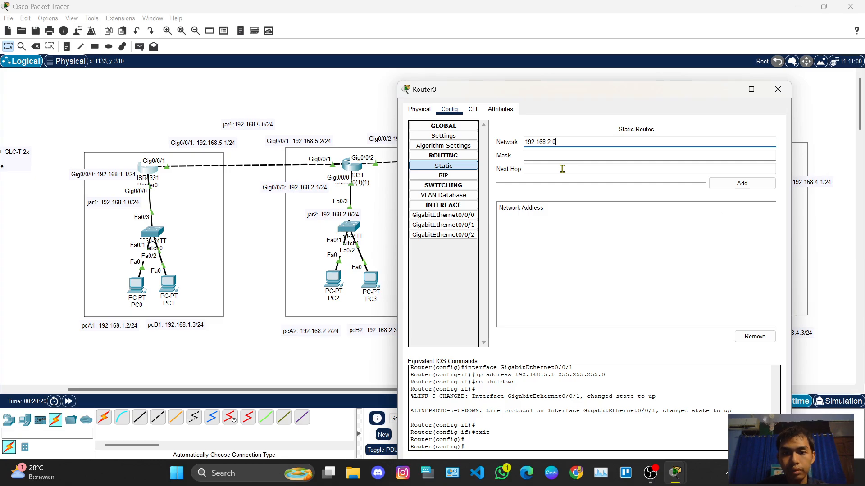
pyautogui.press('Tab')
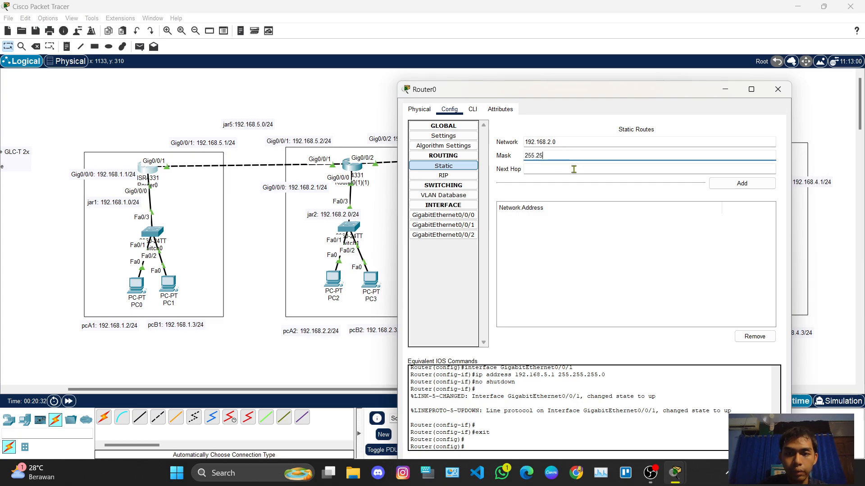
pyautogui.write('255.255.255.0')
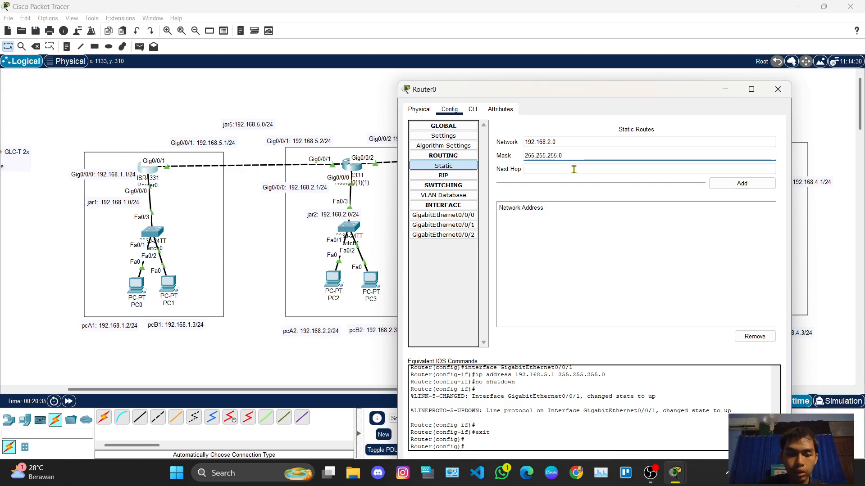
pyautogui.hotkey('ctrl', 'a')
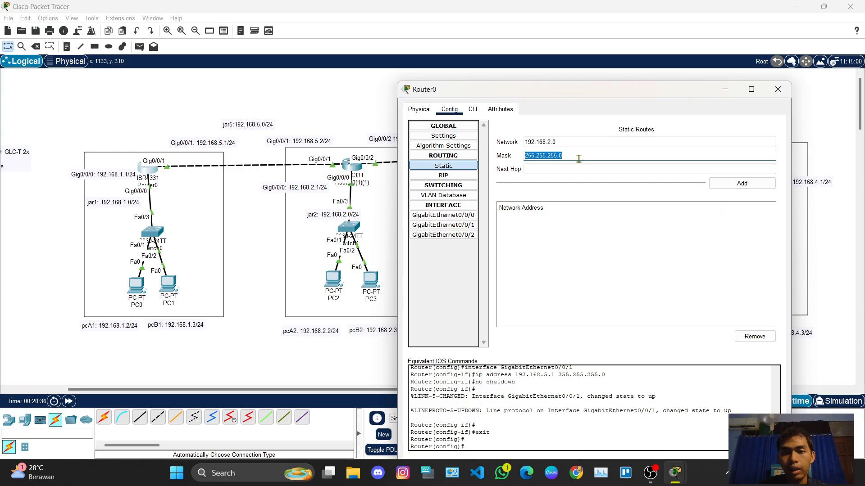
# Set the next hop to 192.168.5.2 and add the static route to Router0
pyautogui.click(566, 169)
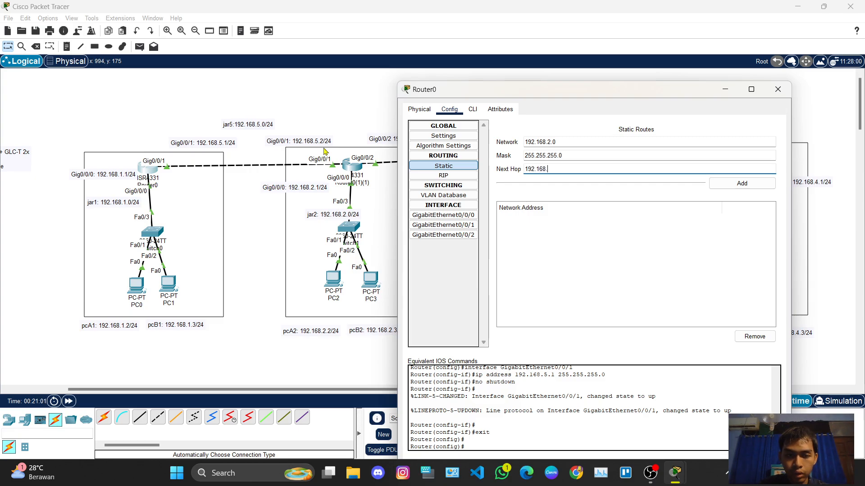
pyautogui.write('5.2')
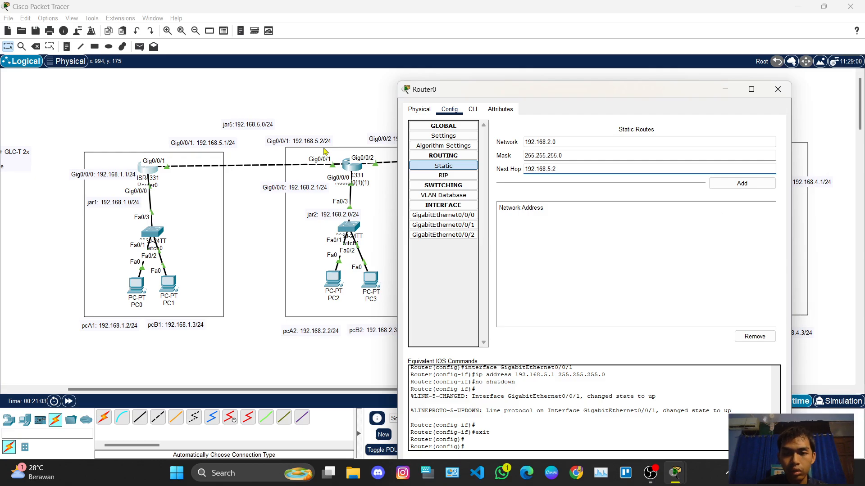
pyautogui.moveTo(567, 90); pyautogui.dragTo(348, 192)
pyautogui.click(522, 286)
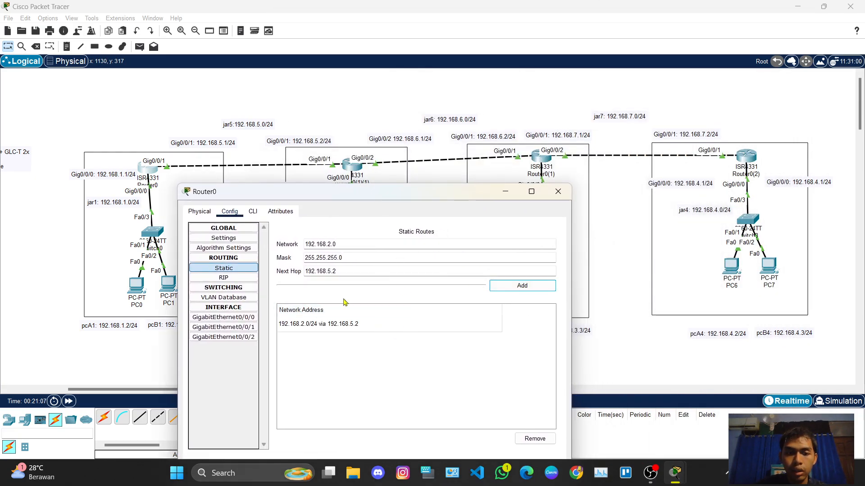
# Add a second static route on Router0 to network 192.168.3.0, using the same mask and next hop
pyautogui.click(339, 329)
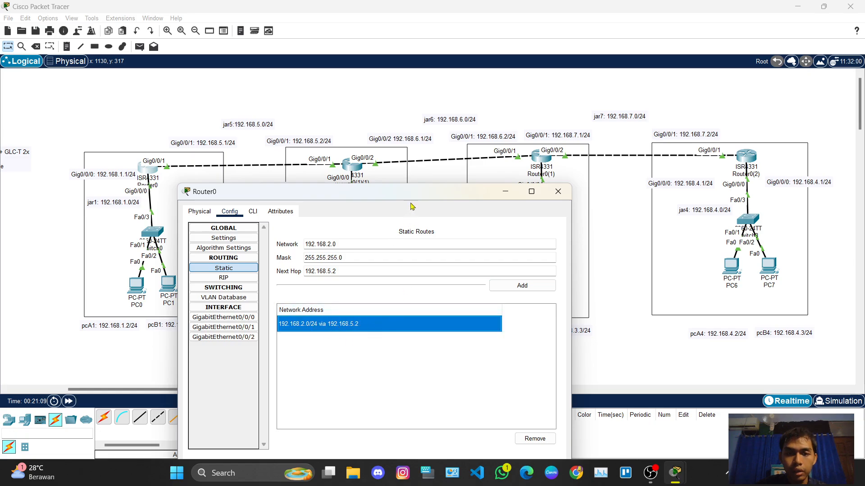
pyautogui.moveTo(392, 198); pyautogui.dragTo(375, 251)
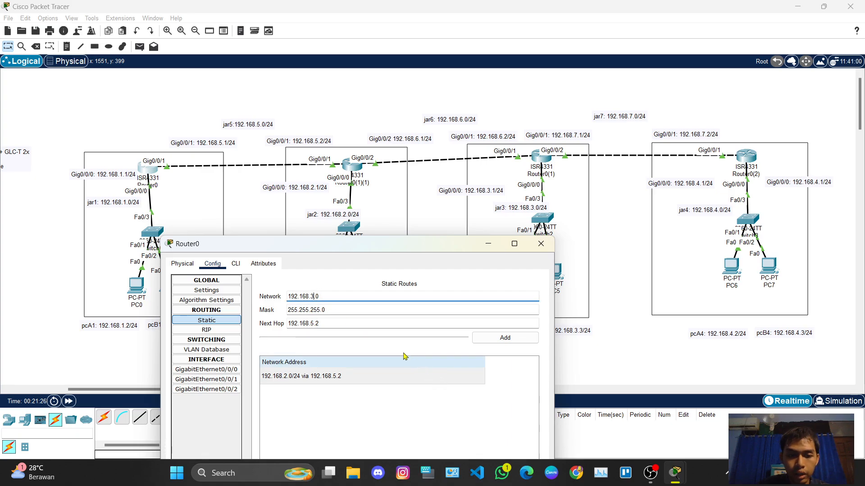
pyautogui.click(492, 341)
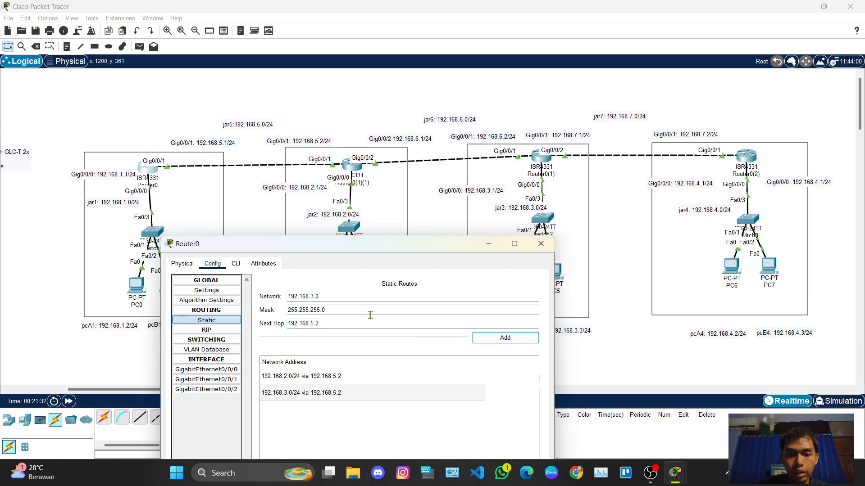
# Add a third static route on Router0 to network 192.168.4.0 with the same mask and next hop, and close its configuration
pyautogui.click(309, 297)
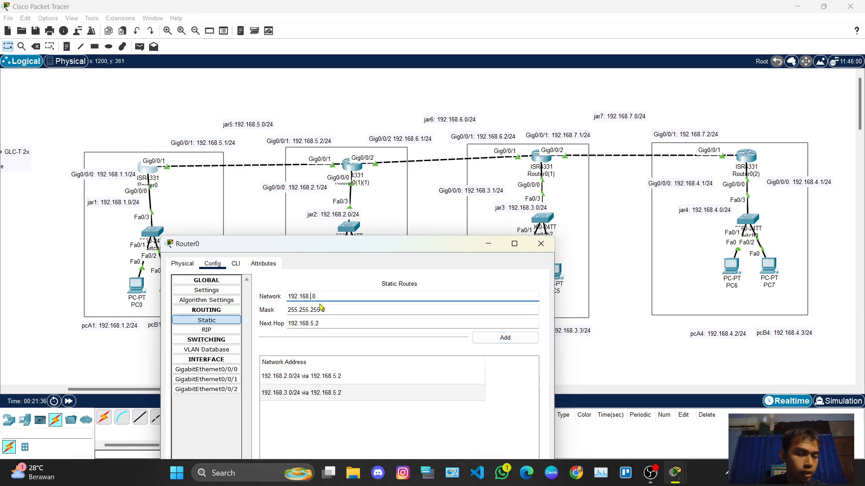
pyautogui.write('4')
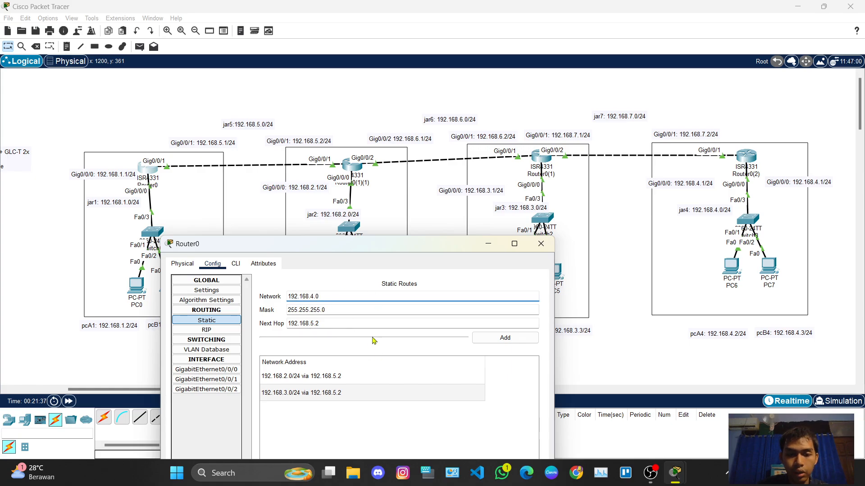
pyautogui.click(498, 342)
pyautogui.moveTo(416, 249); pyautogui.dragTo(529, 128)
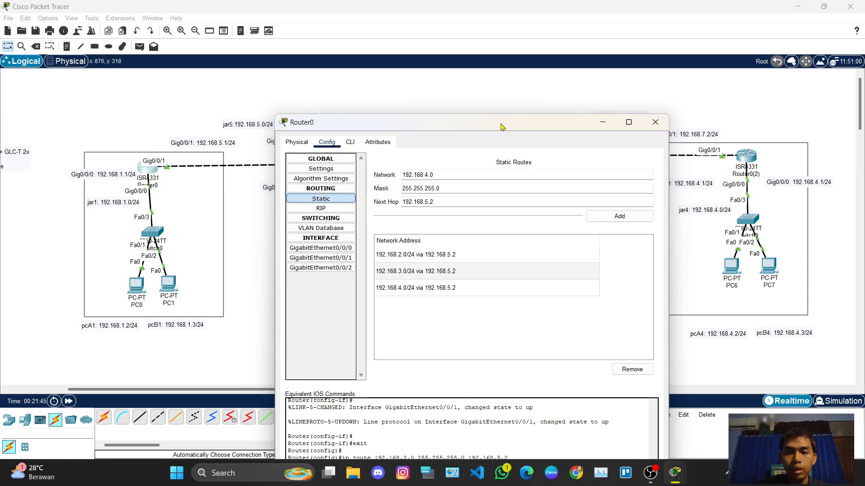
pyautogui.click(655, 122)
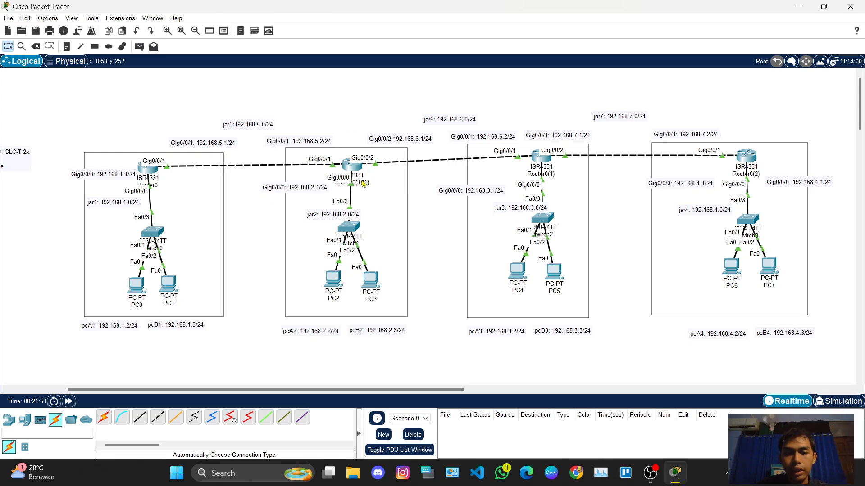
# Open the static routing configuration of Router0(1)(1) and enter 192.168.1.0 as the network
pyautogui.click(351, 171)
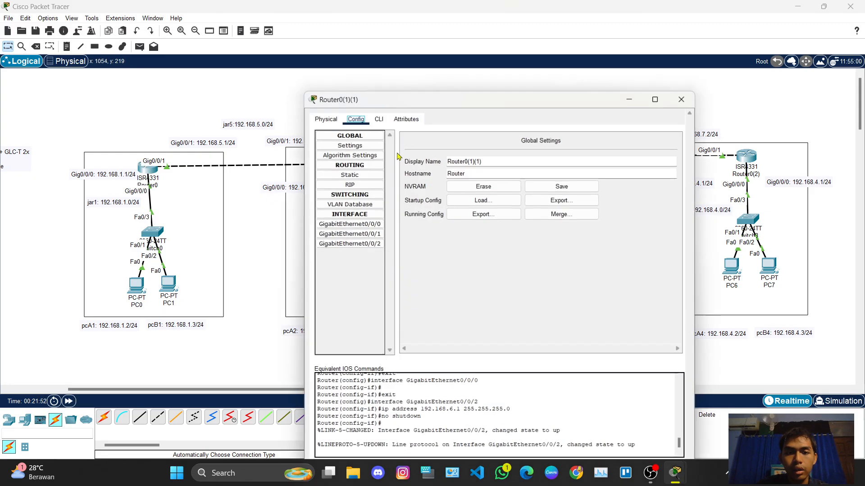
pyautogui.moveTo(444, 91); pyautogui.dragTo(579, 75)
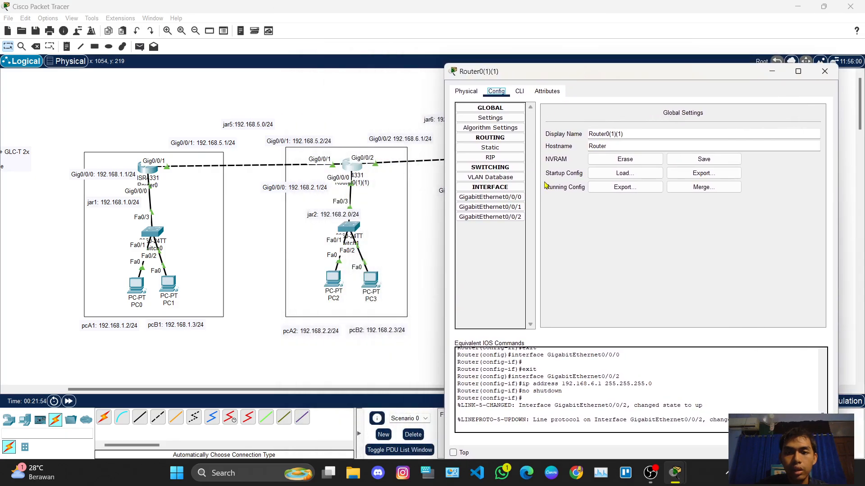
pyautogui.click(490, 147)
pyautogui.click(592, 126)
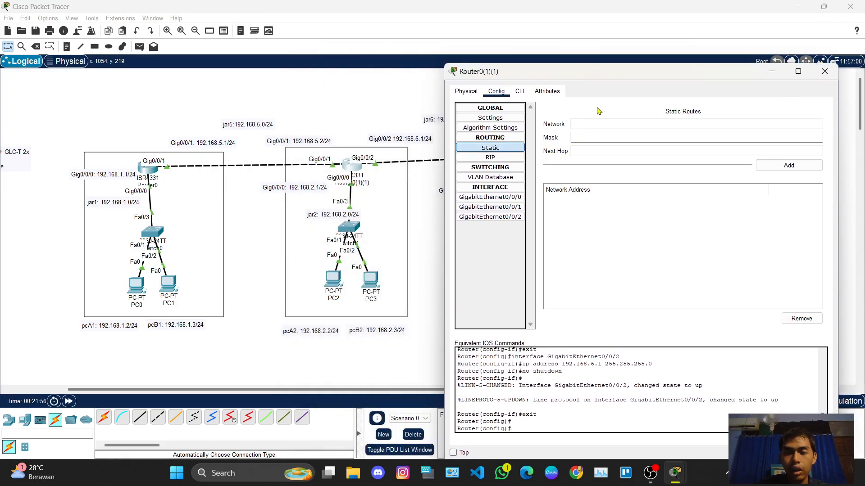
pyautogui.moveTo(564, 78)
pyautogui.mouseDown()
pyautogui.moveTo(596, 87)
pyautogui.moveTo(494, 84)
pyautogui.moveTo(591, 85)
pyautogui.moveTo(564, 85)
pyautogui.mouseUp()
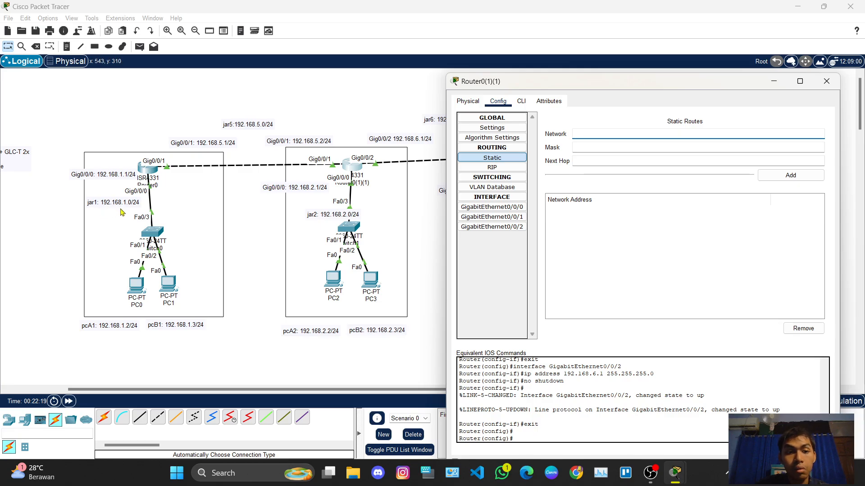
pyautogui.write('192.168')
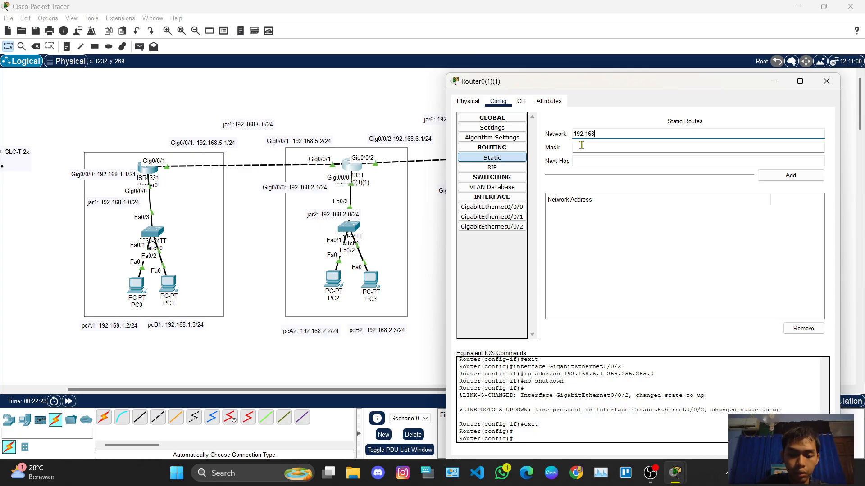
pyautogui.write('.1.0')
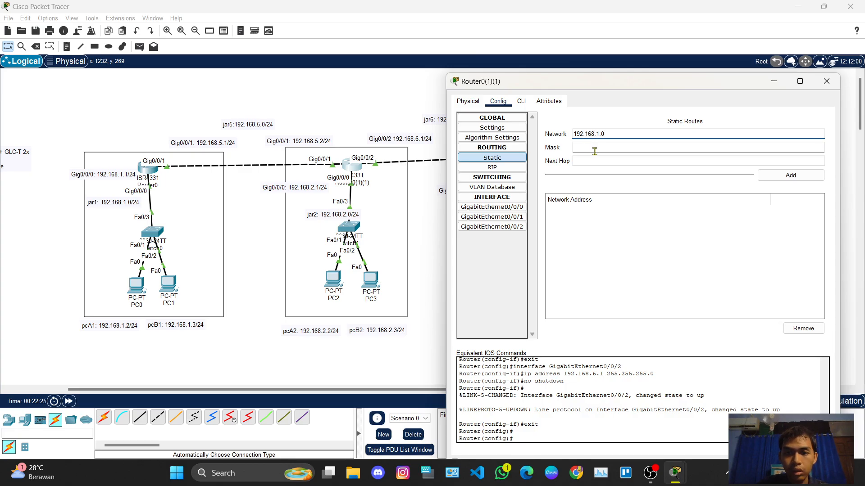
# Set the mask to 255.255.255.0 and the next hop to 192.168.5.1, and add the static route to Router0(1)(1)
pyautogui.click(594, 152)
pyautogui.click(586, 163)
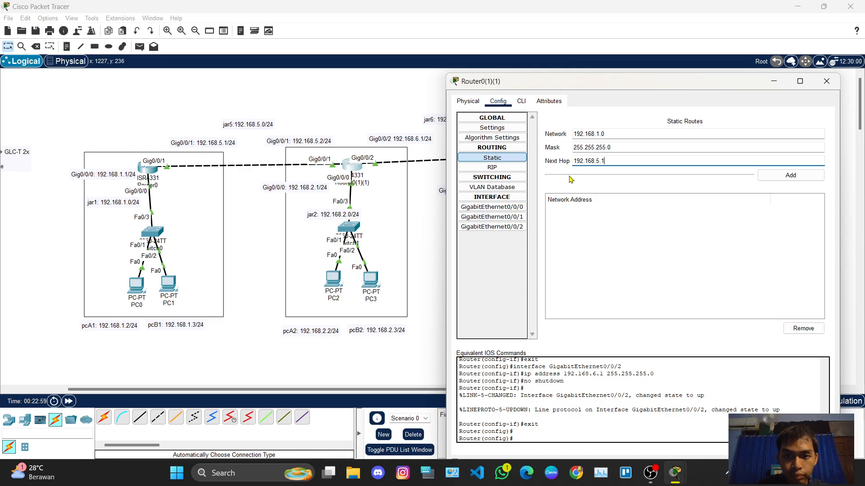
pyautogui.click(591, 189)
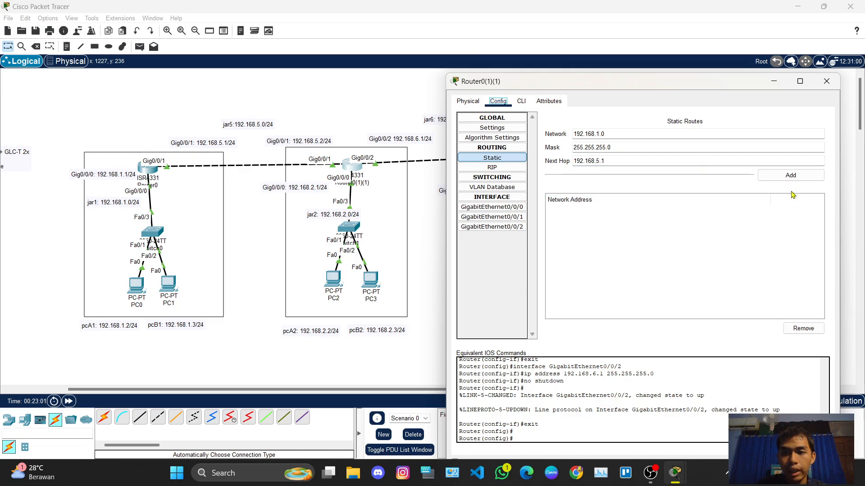
pyautogui.click(790, 175)
pyautogui.click(613, 214)
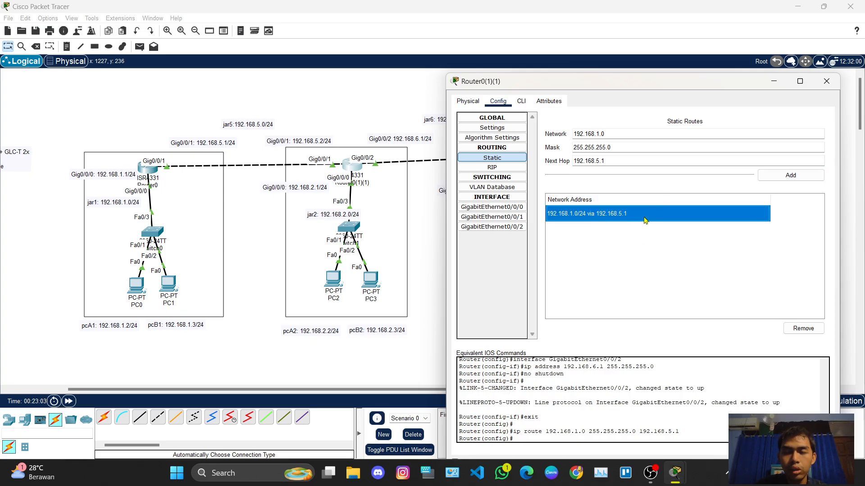
# Set the network of the next static route on Router0(1)(1) to 192.168.3.0, keeping the mask
pyautogui.moveTo(629, 85); pyautogui.dragTo(561, 190)
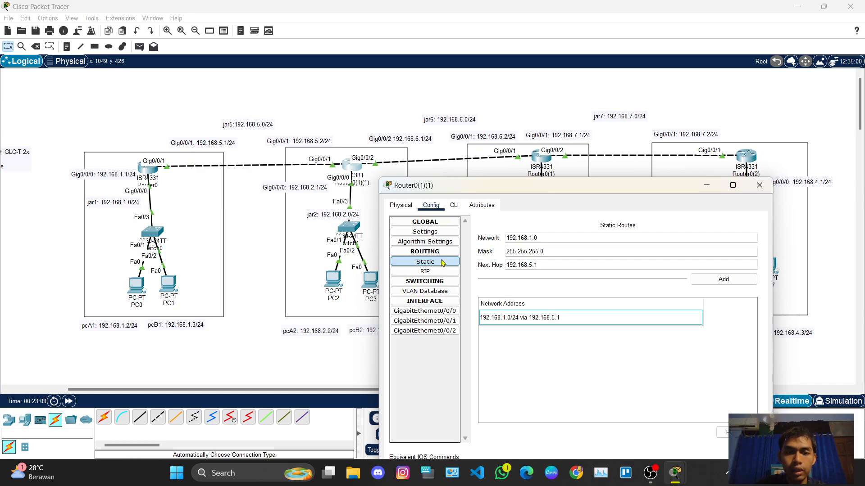
pyautogui.moveTo(571, 191); pyautogui.dragTo(318, 215)
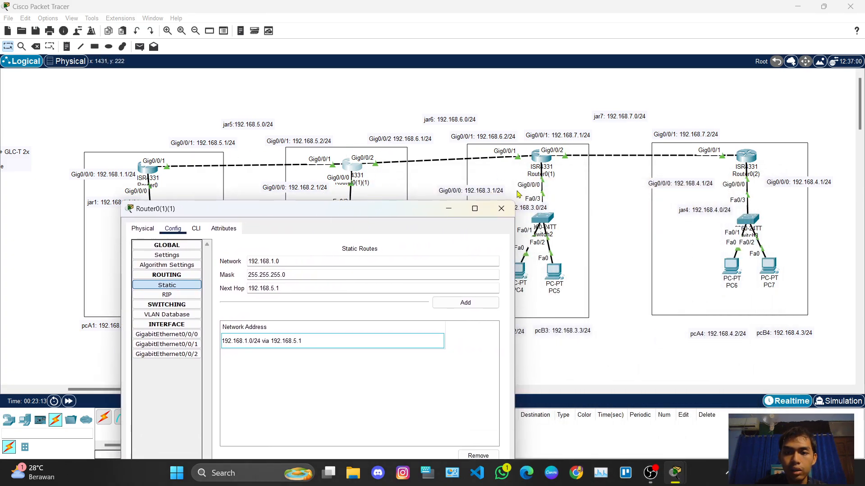
pyautogui.moveTo(418, 214); pyautogui.dragTo(378, 207)
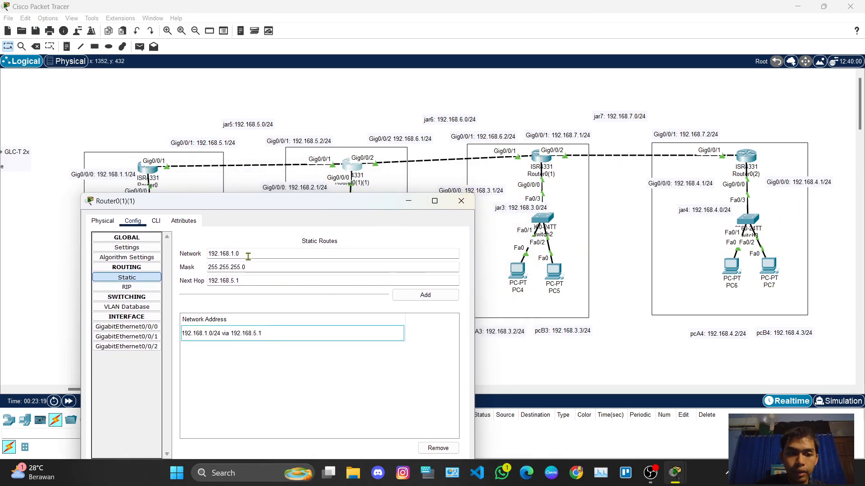
pyautogui.click(234, 255)
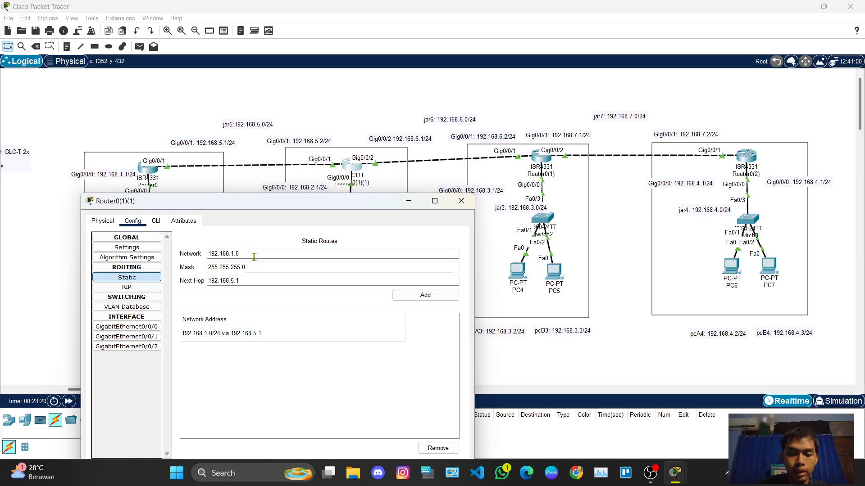
pyautogui.write('3')
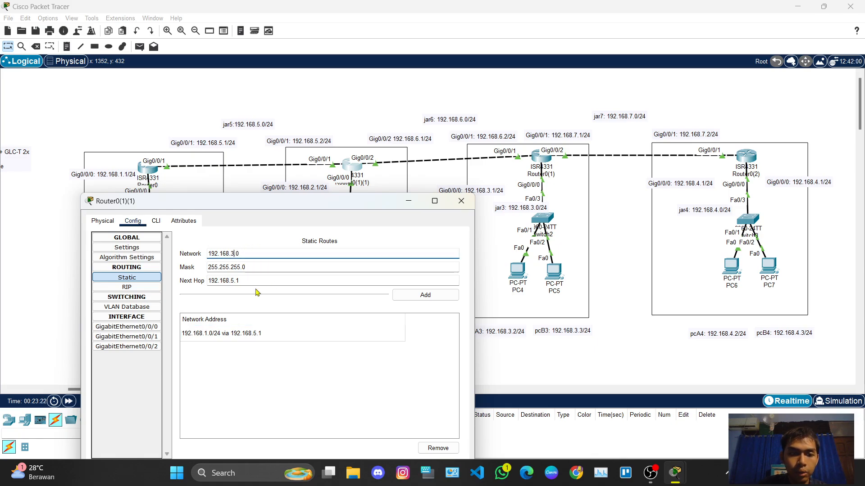
pyautogui.click(238, 282)
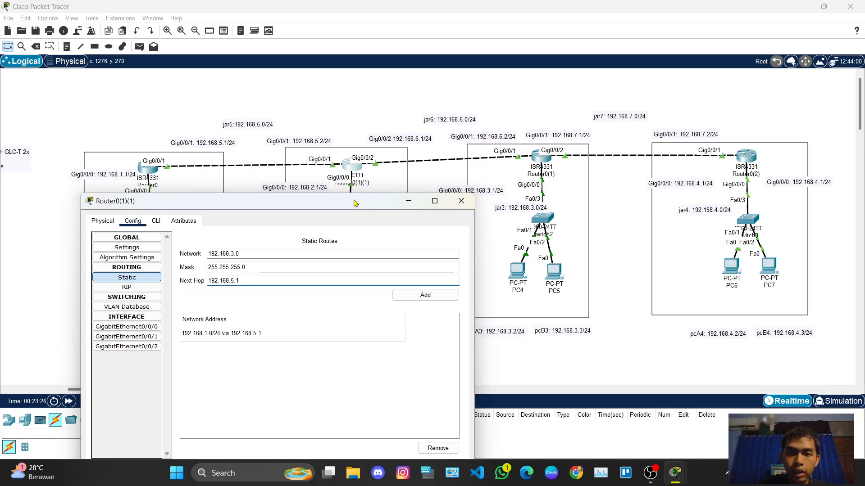
# Set the next hop to Router0(1)'s address 192.168.6.2 and add the static route to Router0(1)(1)
pyautogui.moveTo(354, 206); pyautogui.dragTo(214, 132)
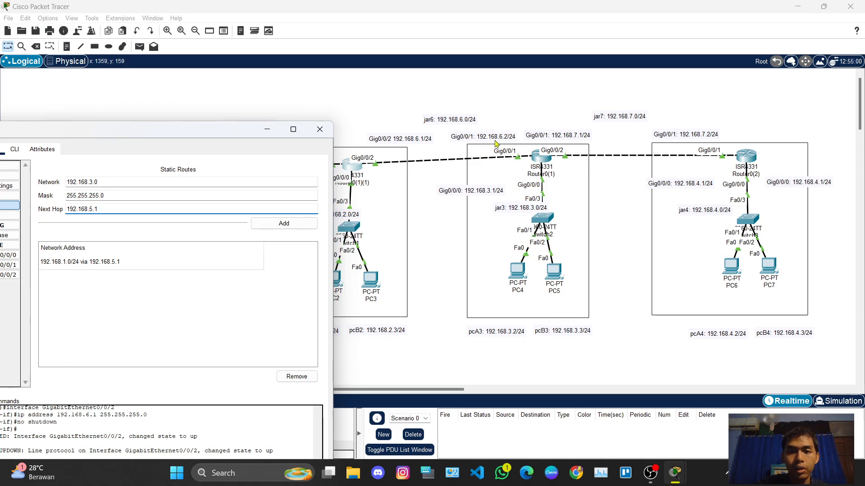
pyautogui.moveTo(238, 136); pyautogui.dragTo(566, 199)
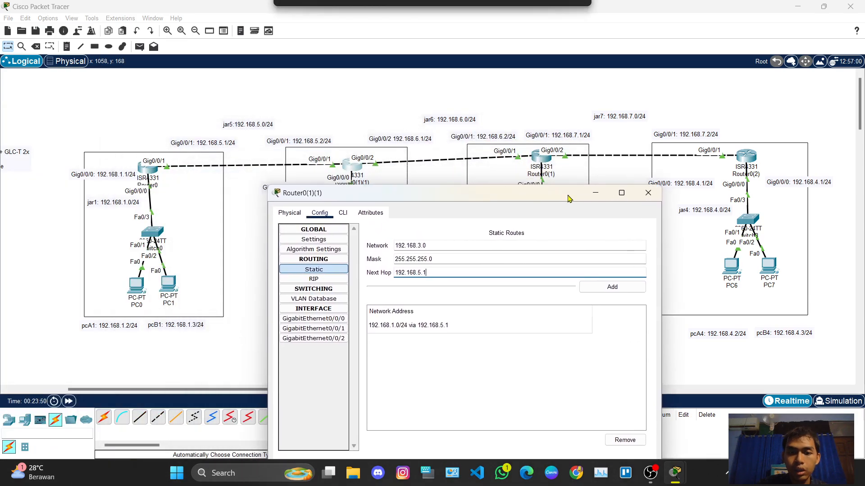
pyautogui.click(421, 273)
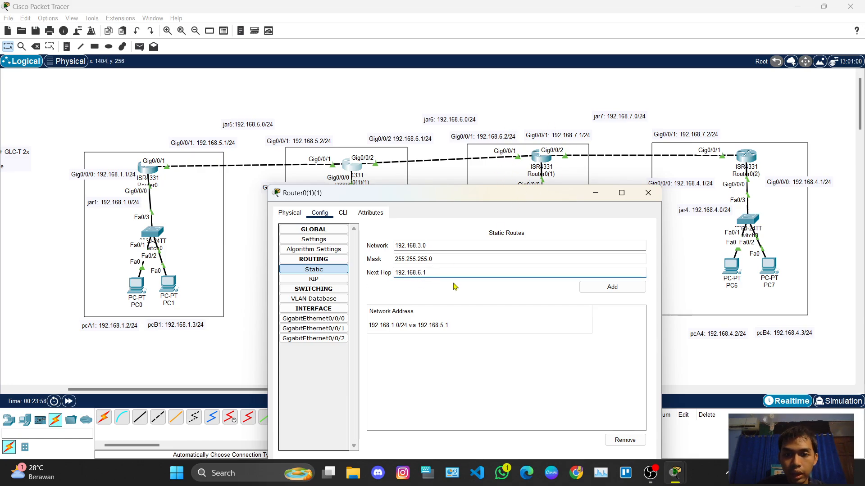
pyautogui.press('Right')
pyautogui.press('Right')
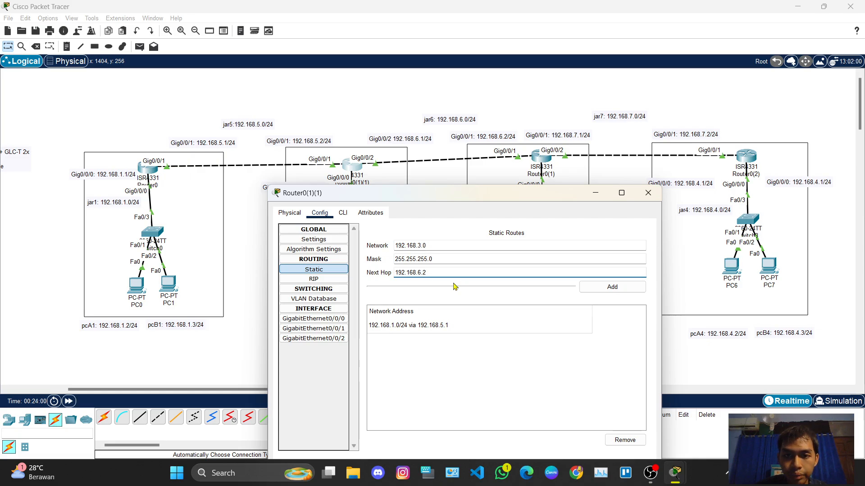
pyautogui.click(585, 324)
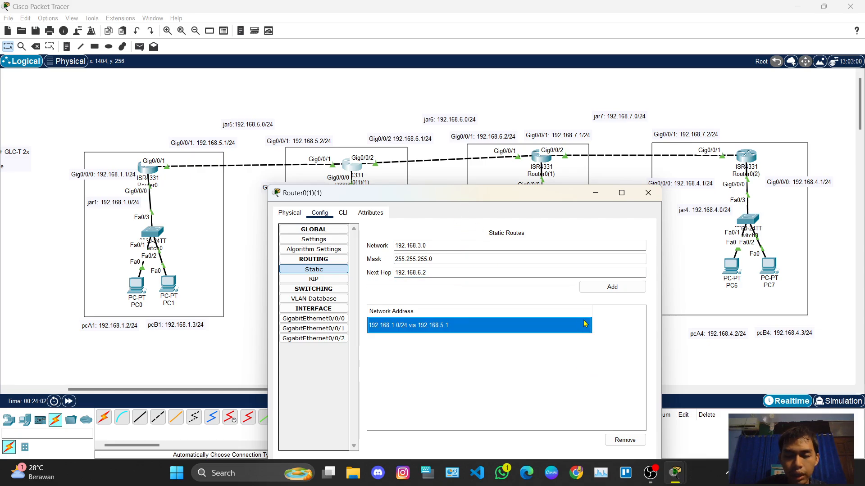
pyautogui.click(611, 287)
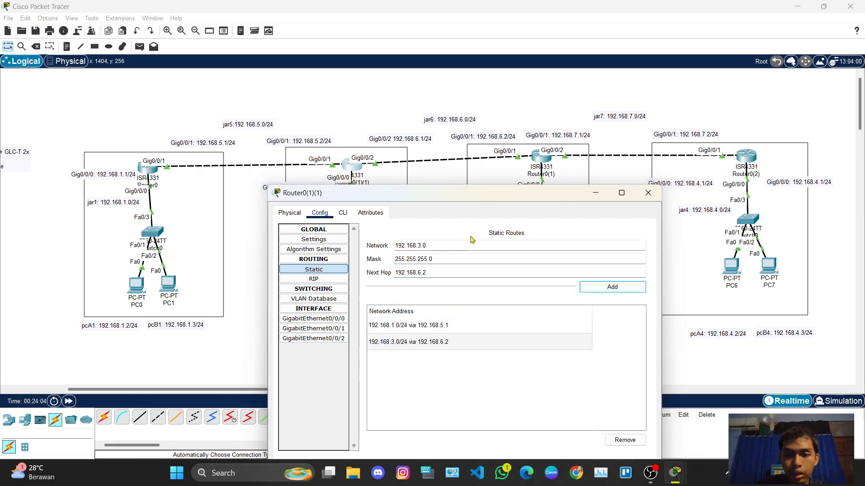
# Add a static route on Router0(1)(1) to network 192.168.4.0 with the same mask and next hop, and close its configuration
pyautogui.moveTo(477, 193); pyautogui.dragTo(381, 178)
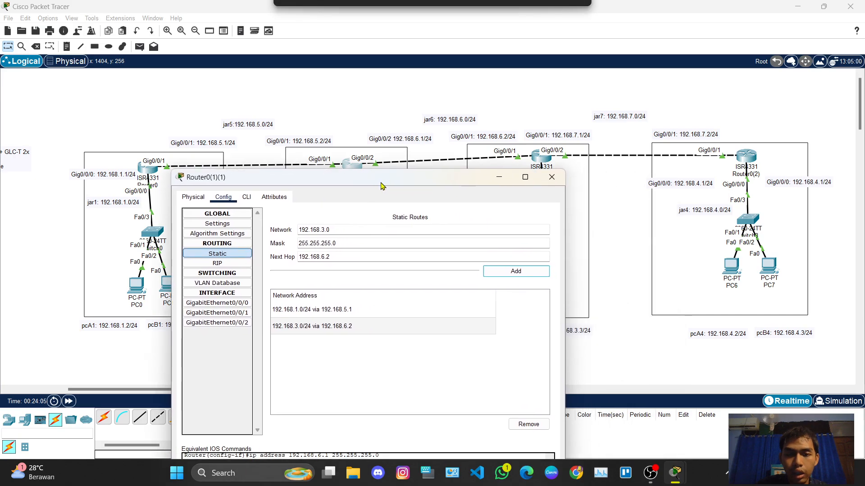
pyautogui.click(323, 231)
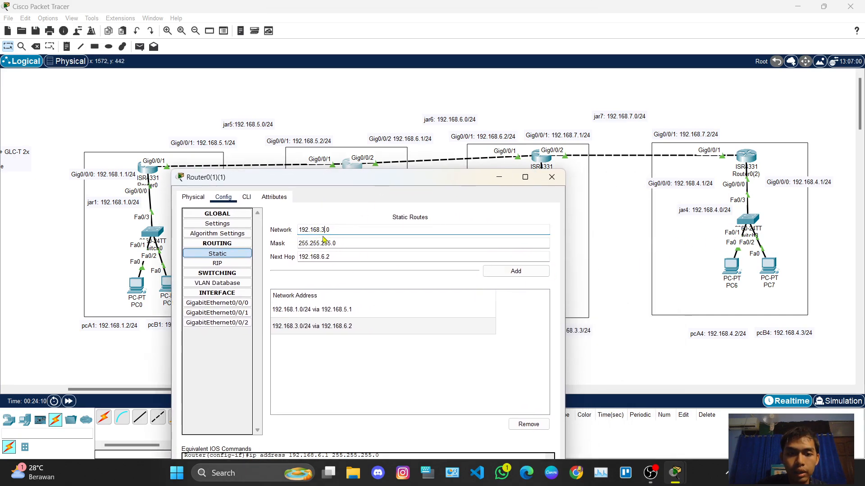
pyautogui.write('4')
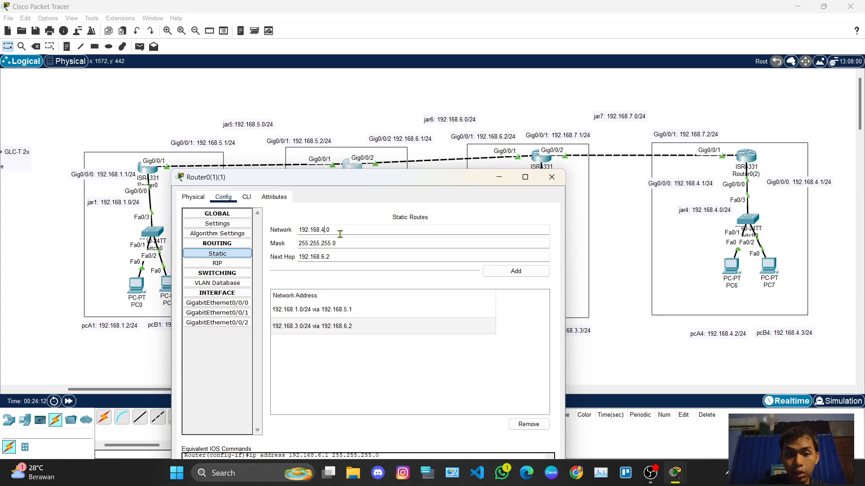
pyautogui.moveTo(393, 180); pyautogui.dragTo(493, 213)
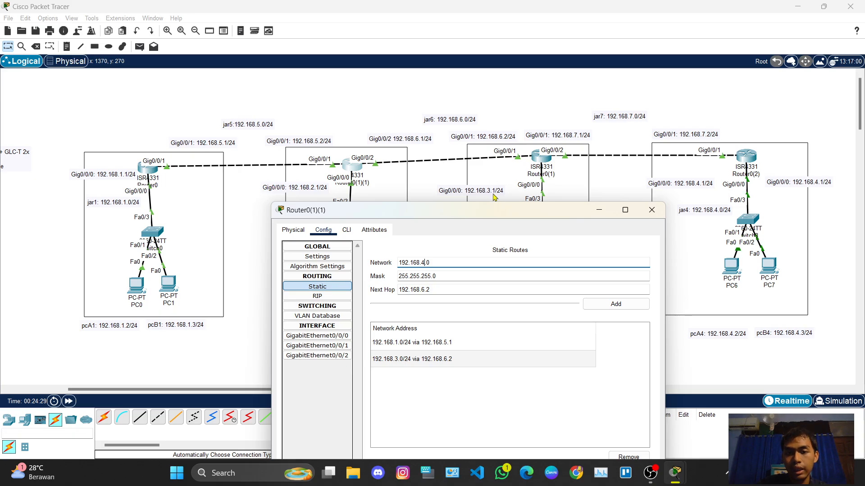
pyautogui.click(422, 289)
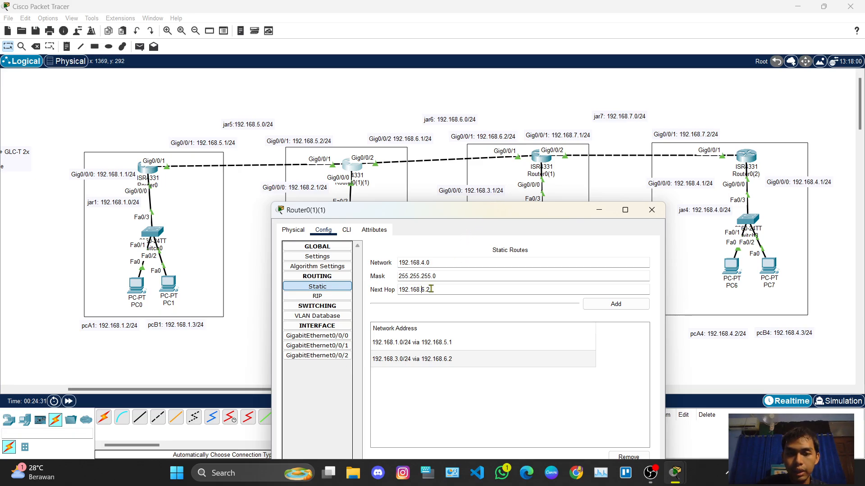
pyautogui.moveTo(434, 290); pyautogui.dragTo(395, 293)
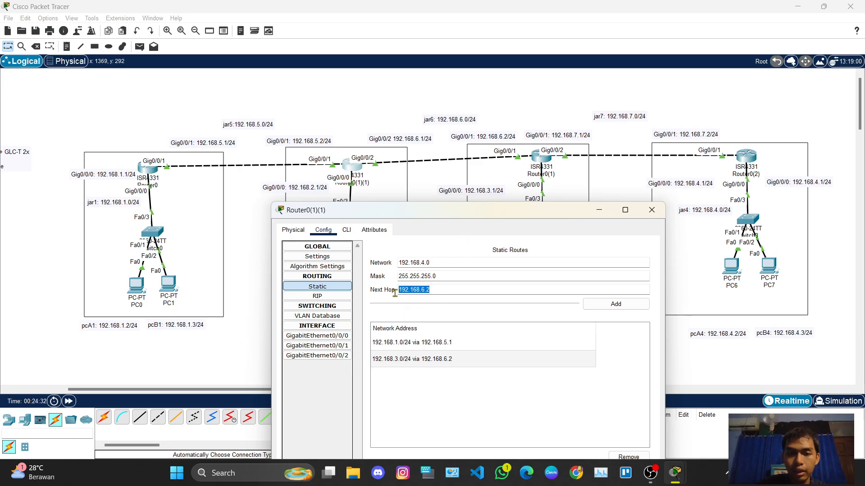
pyautogui.click(451, 289)
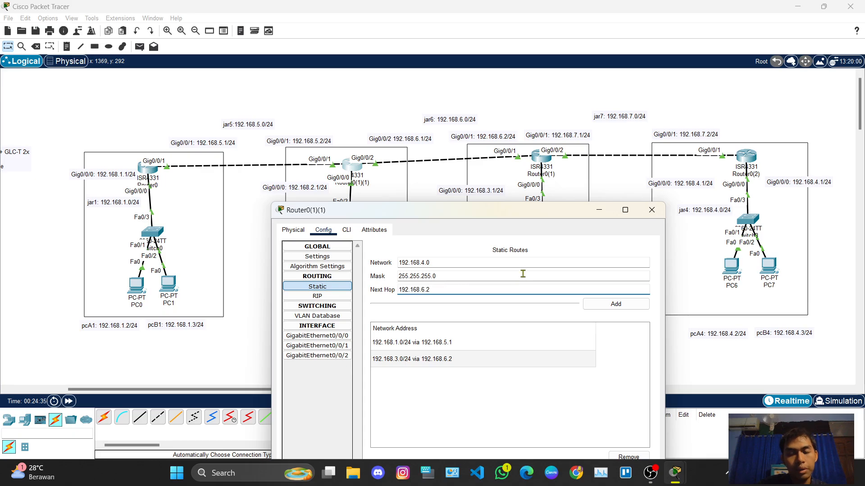
pyautogui.click(610, 311)
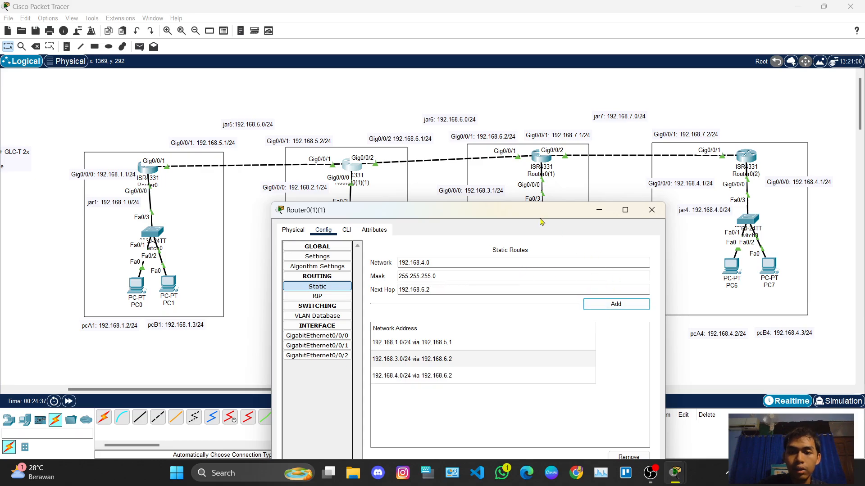
pyautogui.moveTo(542, 215); pyautogui.dragTo(629, 126)
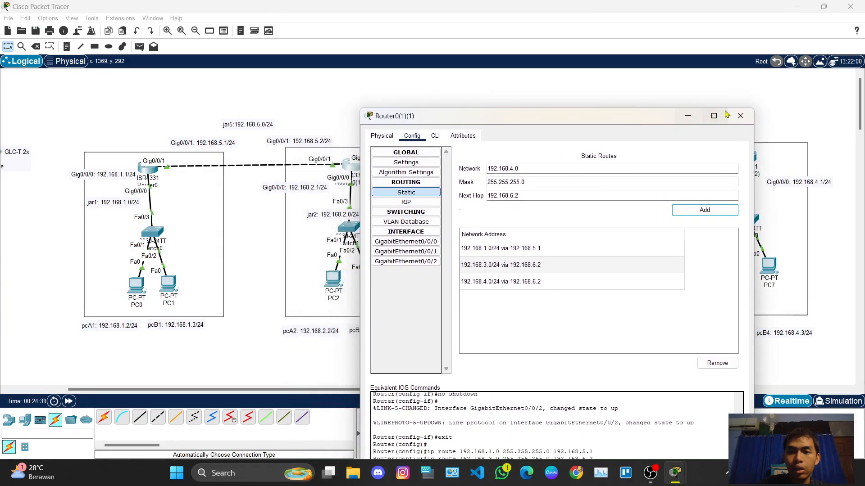
pyautogui.click(741, 117)
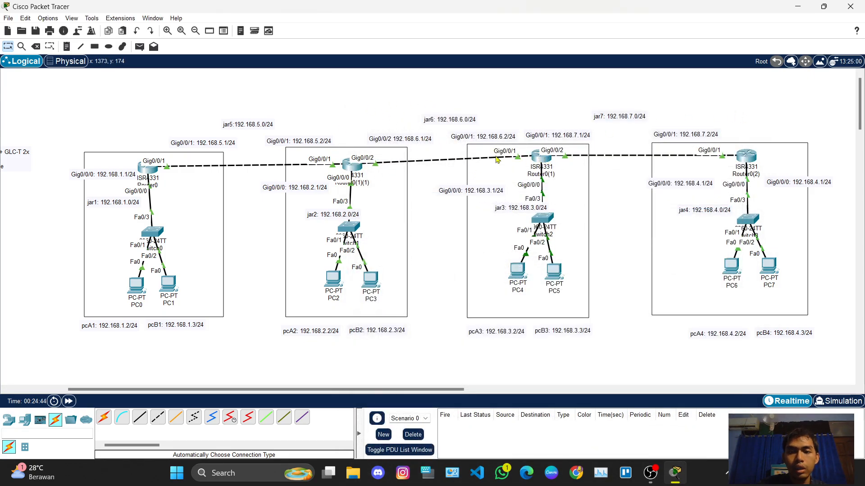
# Start a static route on Router0(1) with network 192.168.2.0 and mask 255.255.255.0
pyautogui.click(546, 167)
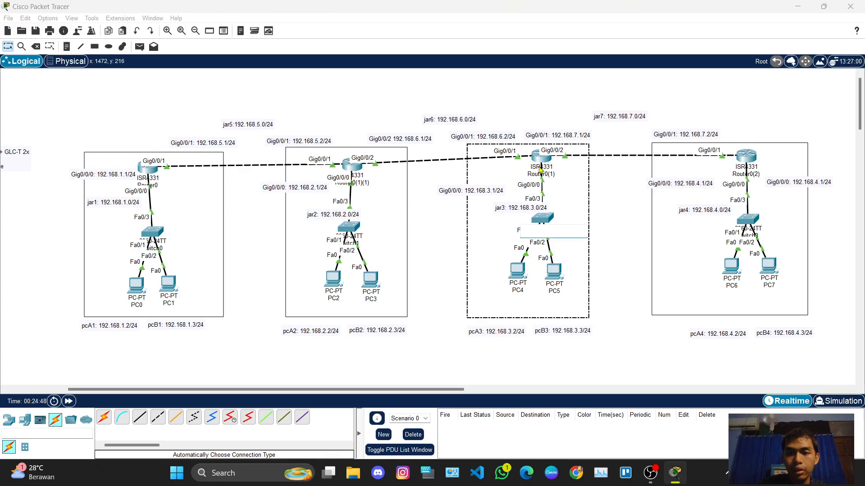
pyautogui.moveTo(492, 72); pyautogui.dragTo(564, 209)
pyautogui.click(462, 166)
pyautogui.click(554, 256)
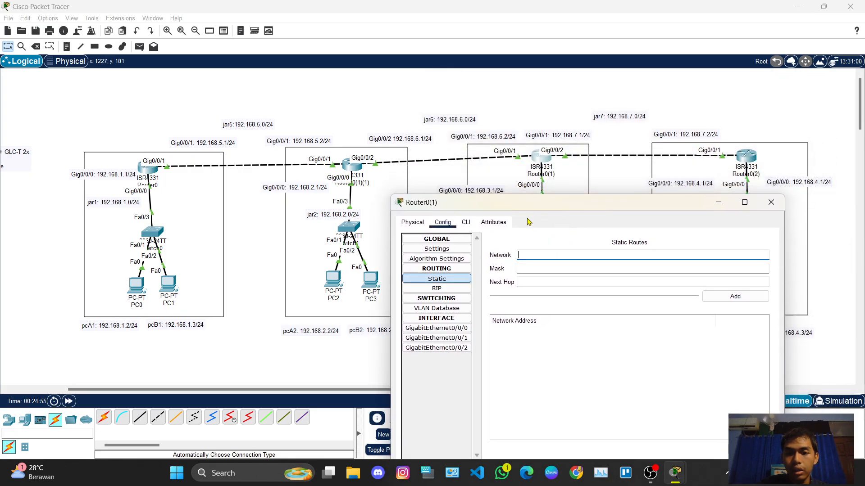
pyautogui.moveTo(536, 204); pyautogui.dragTo(568, 203)
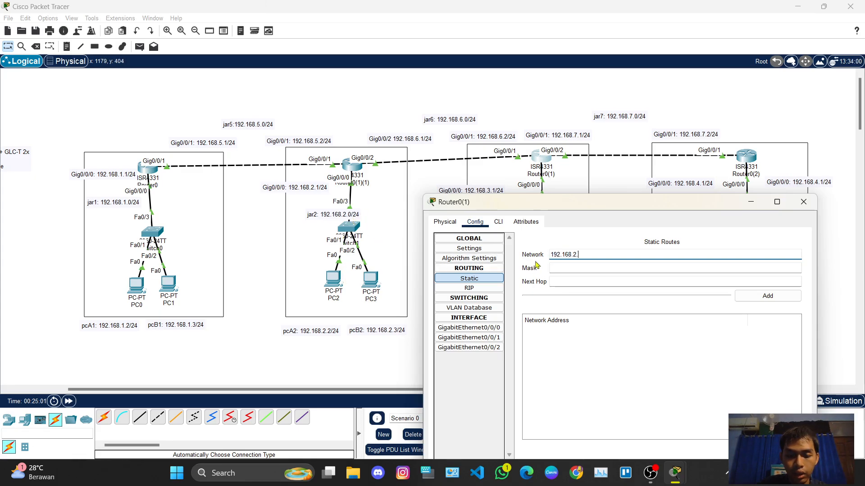
pyautogui.click(559, 271)
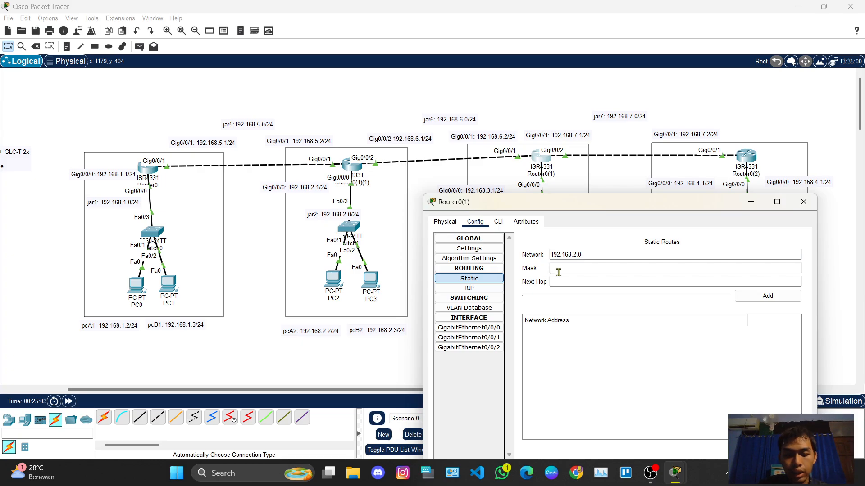
pyautogui.write('255.255.255.0')
pyautogui.click(564, 280)
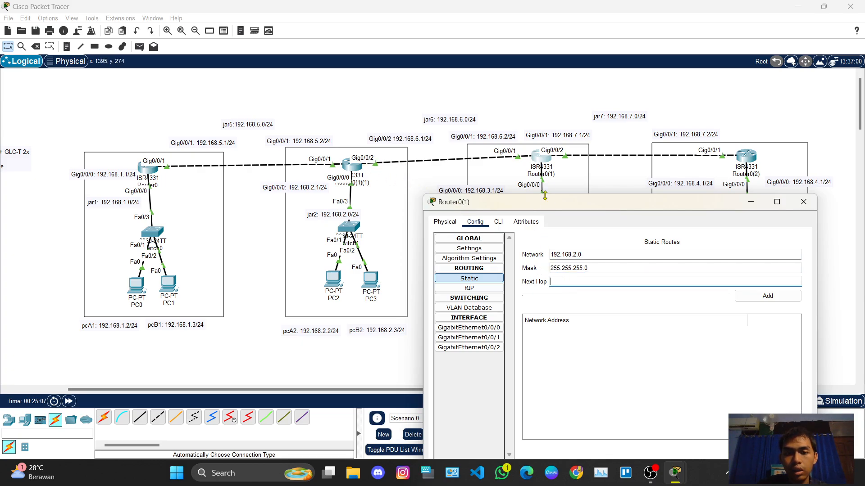
# Set the next hop to Router0(1)(1)'s address 192.168.6.1 and add the static route to Router0(1)
pyautogui.moveTo(552, 201); pyautogui.dragTo(673, 192)
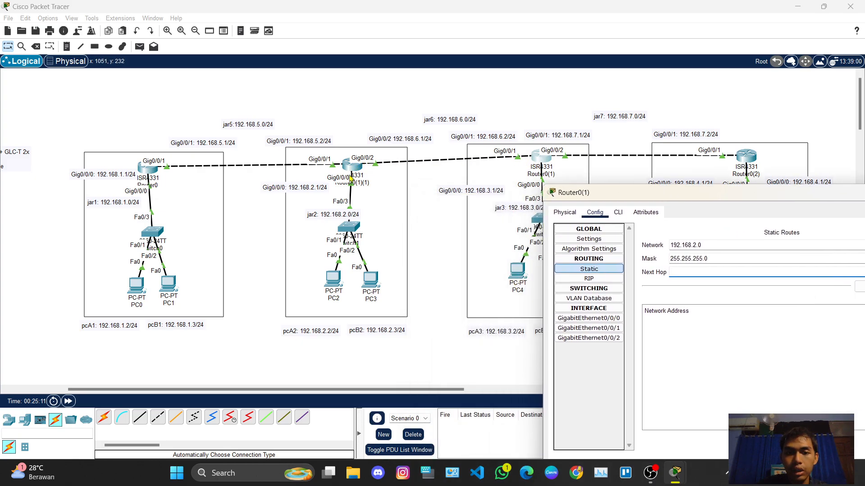
pyautogui.moveTo(638, 201); pyautogui.dragTo(502, 199)
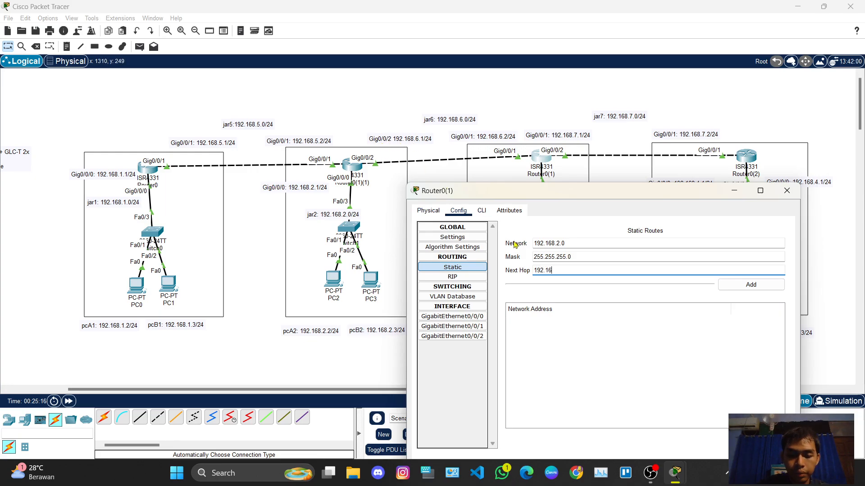
pyautogui.write('8.6.1')
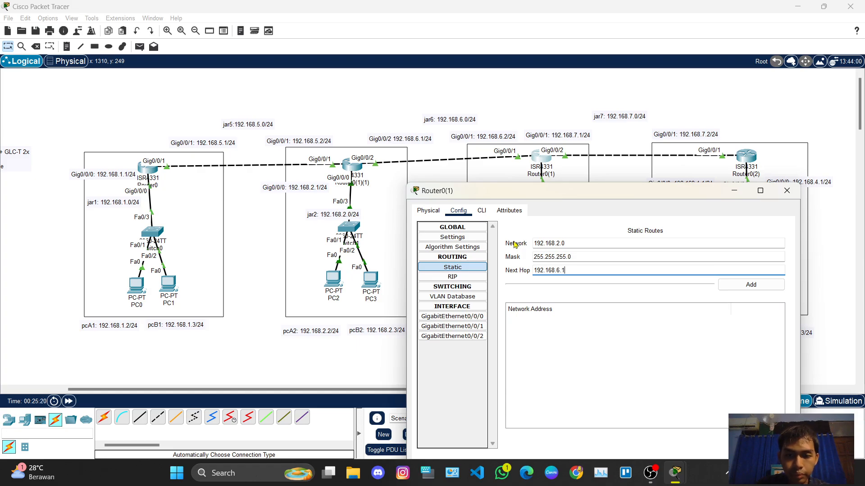
pyautogui.click(751, 285)
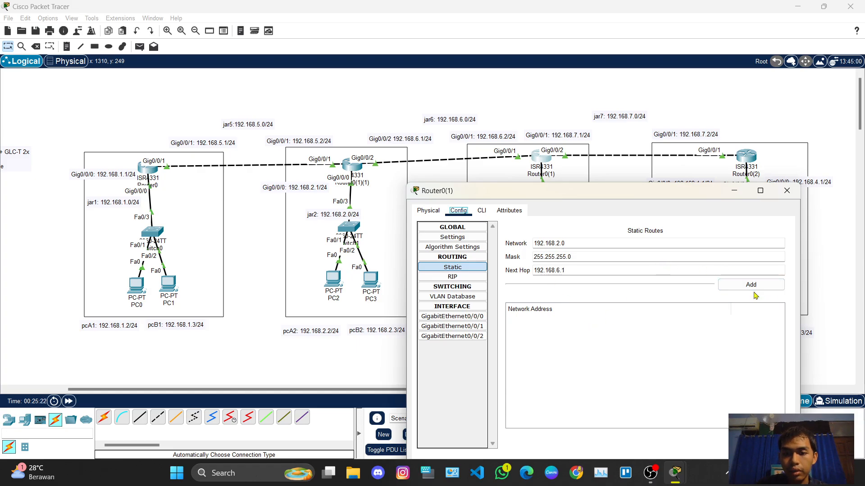
pyautogui.click(751, 286)
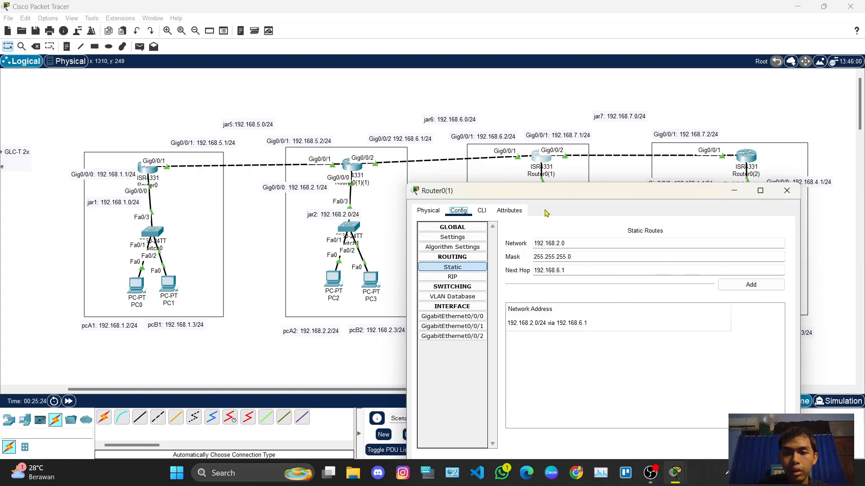
# Add a static route on Router0(1) to network 192.168.1.0, keeping the same mask and next hop
pyautogui.moveTo(557, 195); pyautogui.dragTo(687, 188)
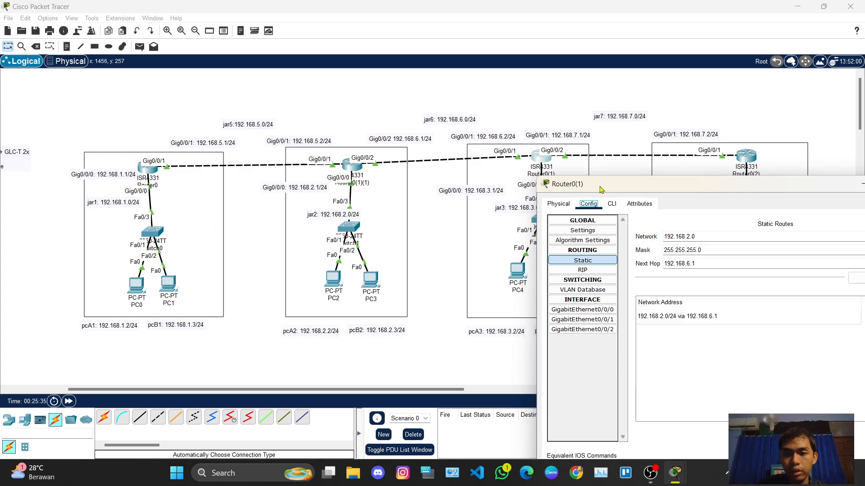
pyautogui.moveTo(601, 188); pyautogui.dragTo(565, 180)
pyautogui.click(650, 230)
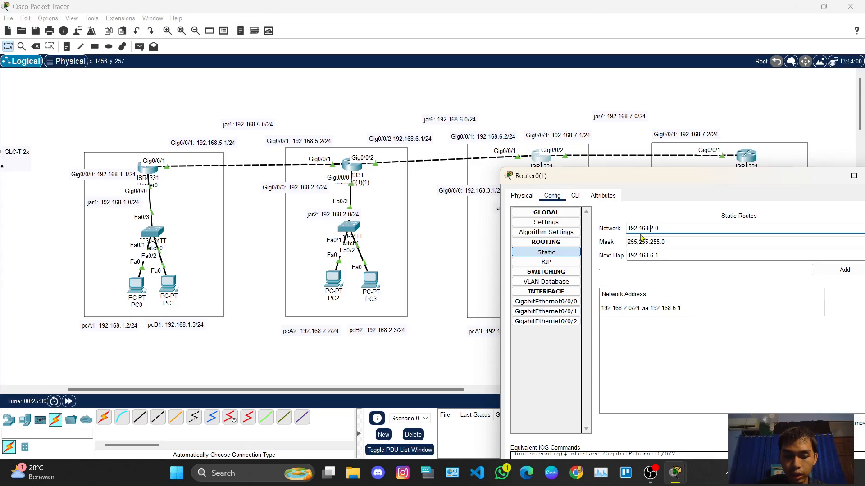
pyautogui.moveTo(674, 181); pyautogui.dragTo(554, 170)
pyautogui.click(631, 298)
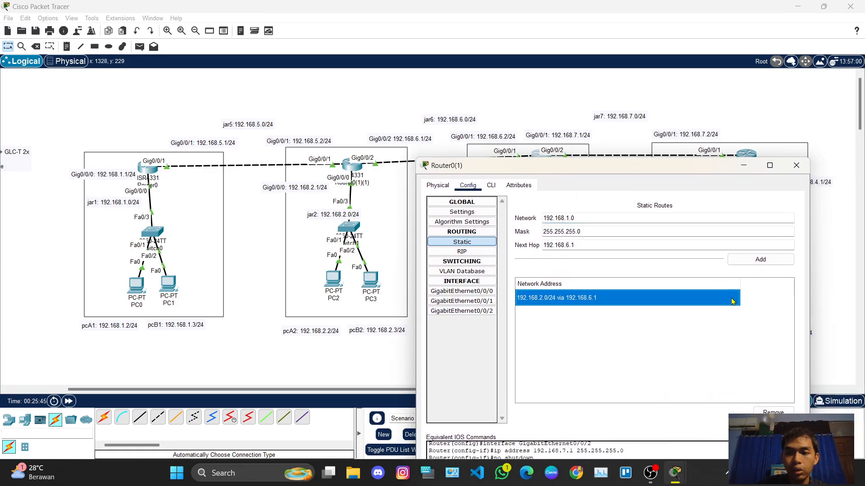
pyautogui.click(760, 259)
# Add a static route on Router0(1) to network 192.168.4.0 with next hop 192.168.7.2, and close its configuration
pyautogui.moveTo(635, 173); pyautogui.dragTo(272, 135)
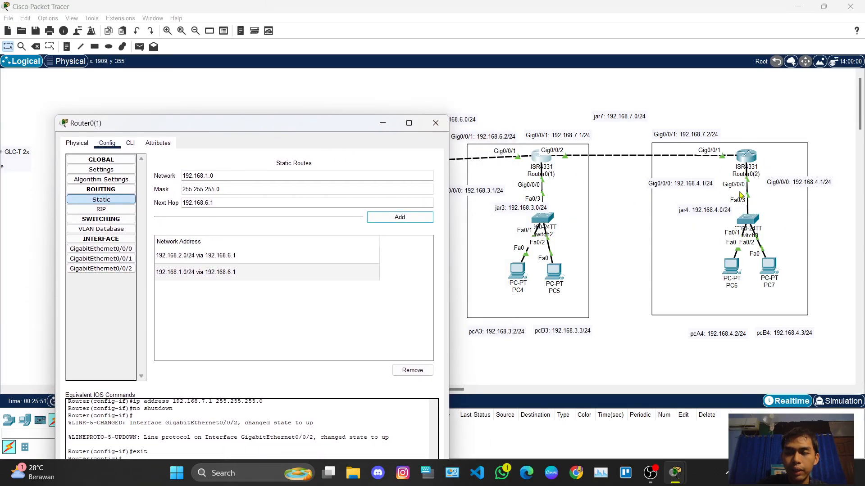
pyautogui.click(235, 316)
pyautogui.click(208, 176)
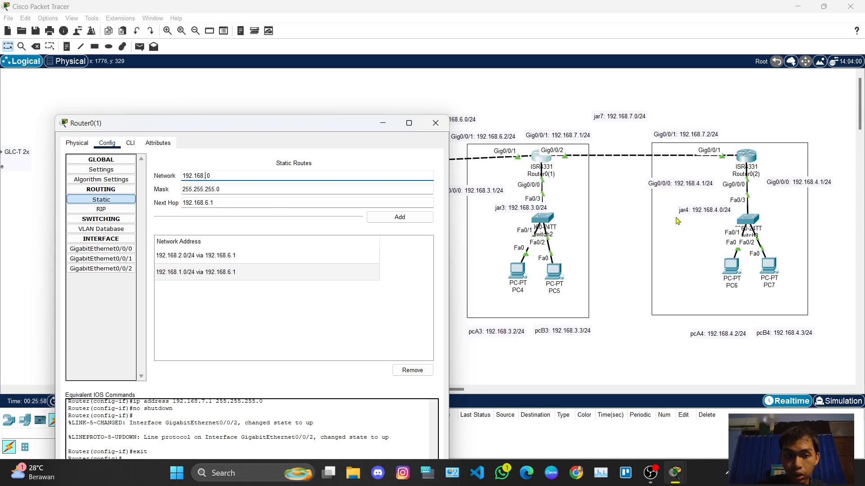
pyautogui.click(230, 202)
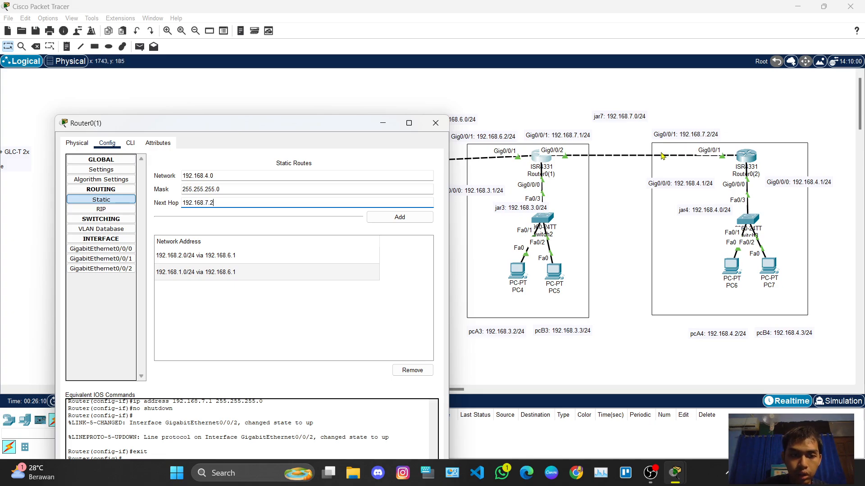
pyautogui.click(414, 220)
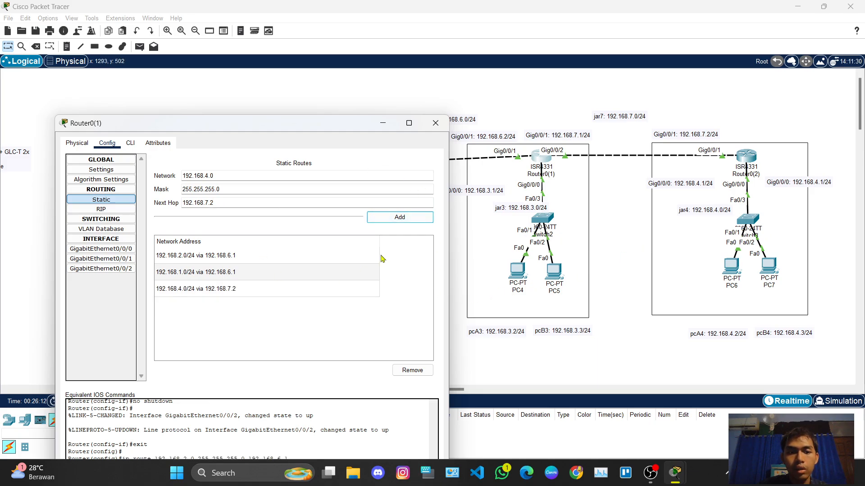
pyautogui.click(435, 123)
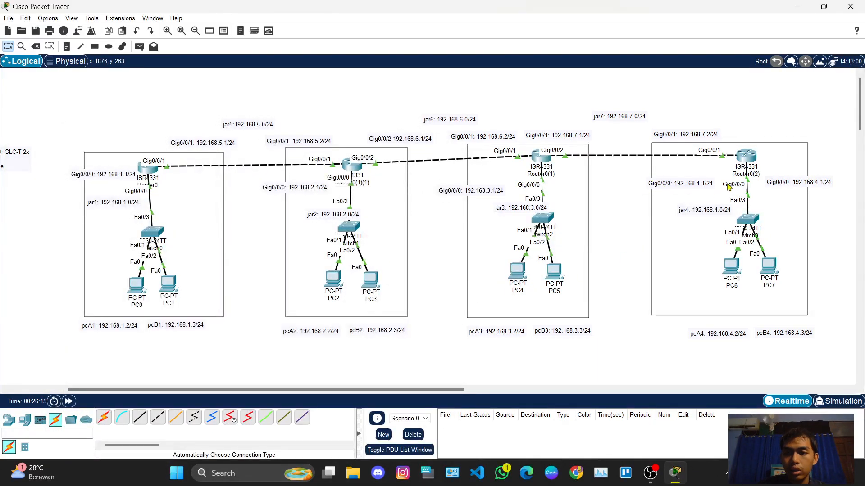
# Add a static route on Router0(2) to network 192.168.3.0 with mask 255.255.255.0 and next hop 192.168.7.1
pyautogui.click(751, 158)
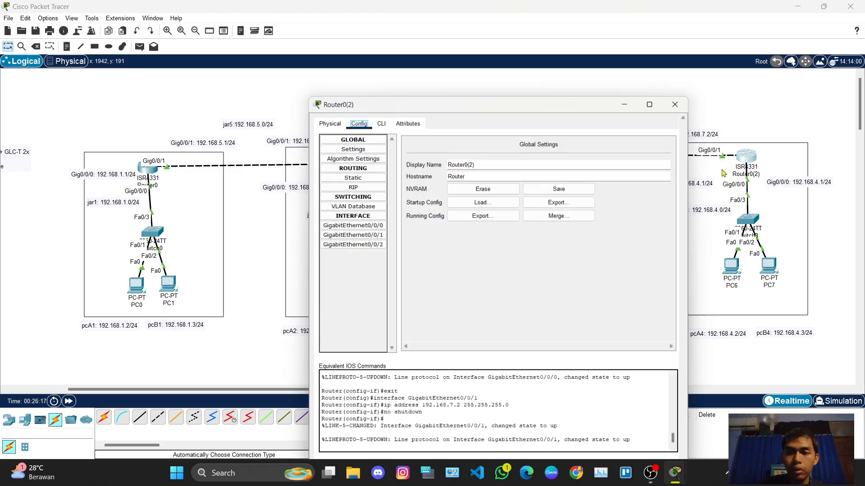
pyautogui.moveTo(553, 68); pyautogui.dragTo(662, 206)
pyautogui.click(463, 283)
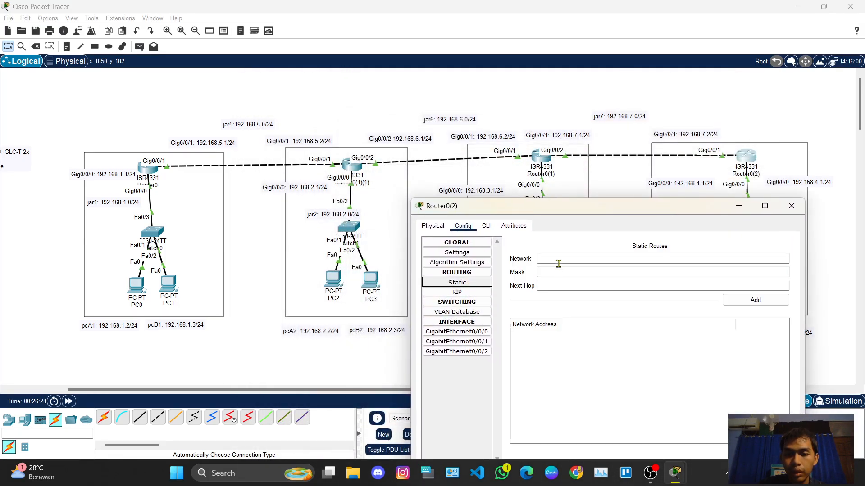
pyautogui.click(579, 259)
pyautogui.moveTo(590, 215); pyautogui.dragTo(650, 234)
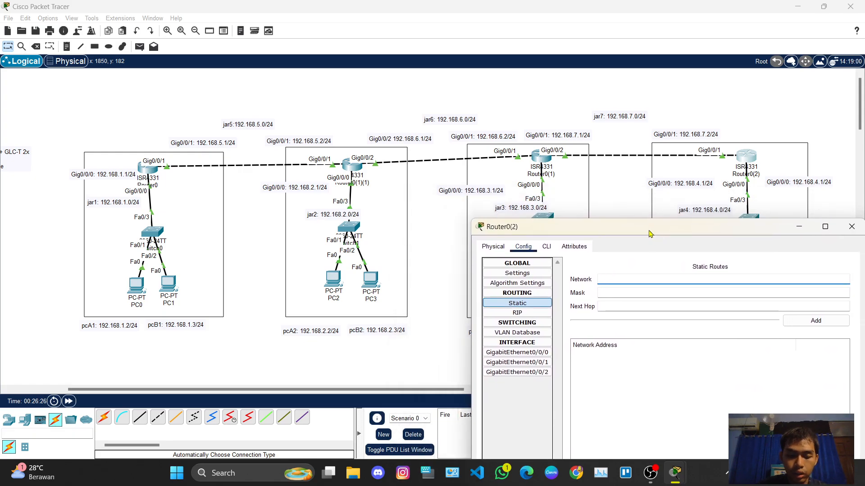
pyautogui.write('192.168.3.0')
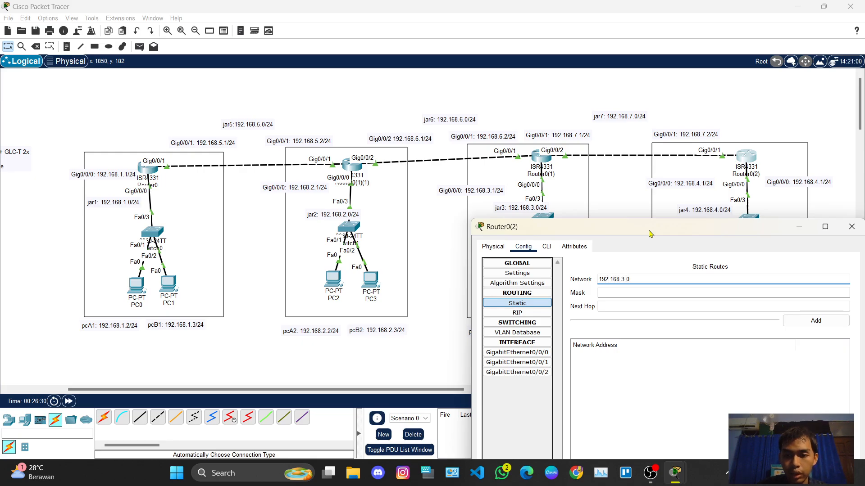
pyautogui.click(626, 293)
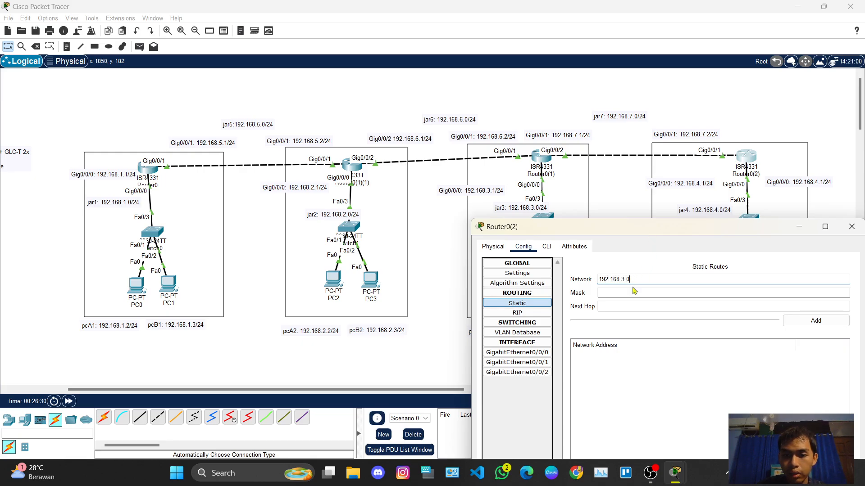
pyautogui.write('255.255.255.0')
pyautogui.click(615, 305)
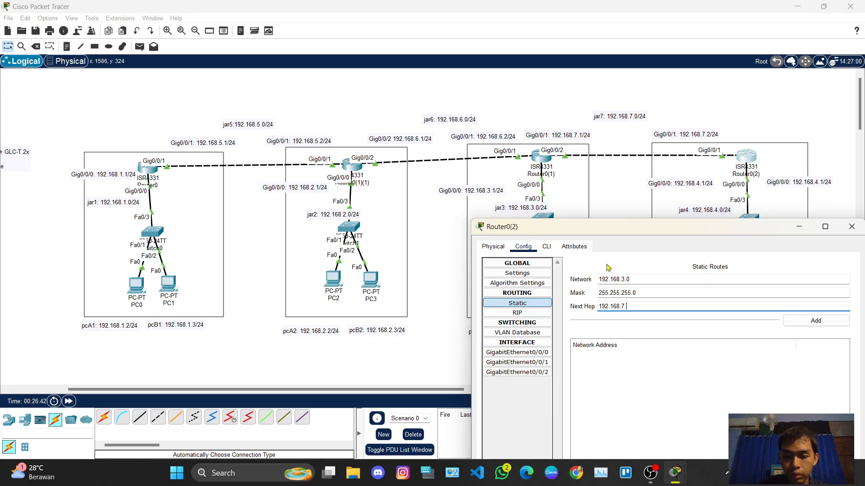
pyautogui.click(813, 321)
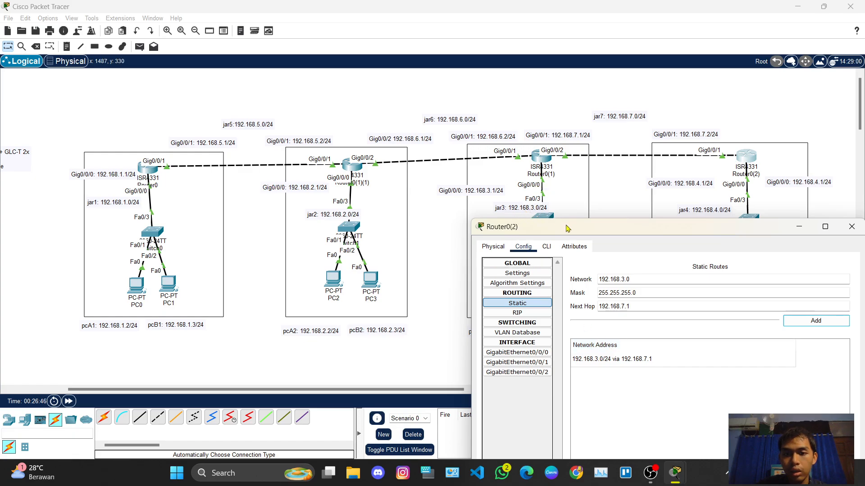
# Add a static route on Router0(2) to network 192.168.2.0 with the same mask and next hop
pyautogui.moveTo(568, 229); pyautogui.dragTo(596, 242)
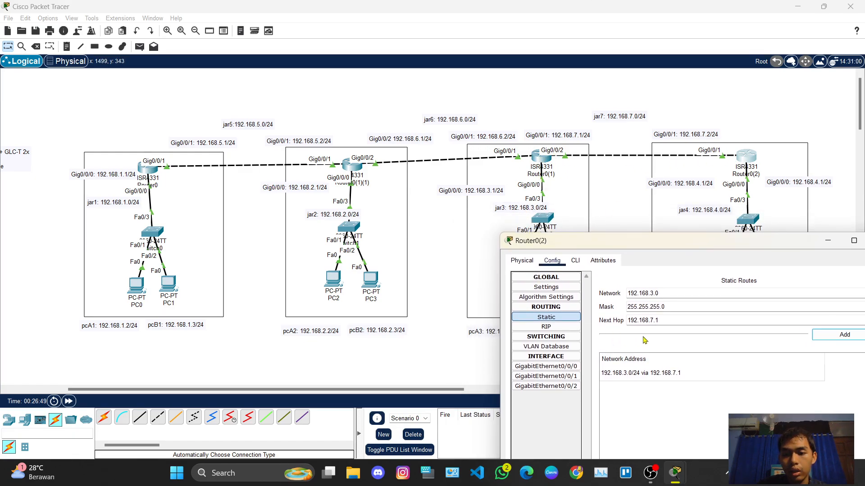
pyautogui.click(655, 294)
pyautogui.click(650, 294)
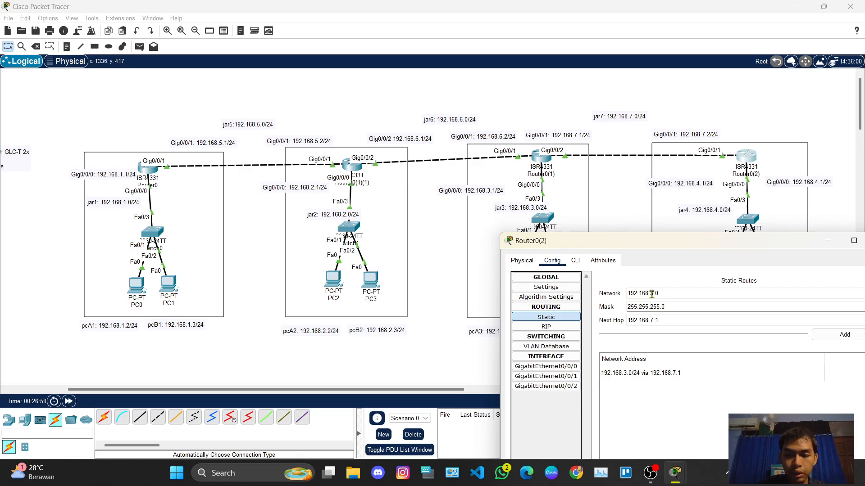
pyautogui.write('2')
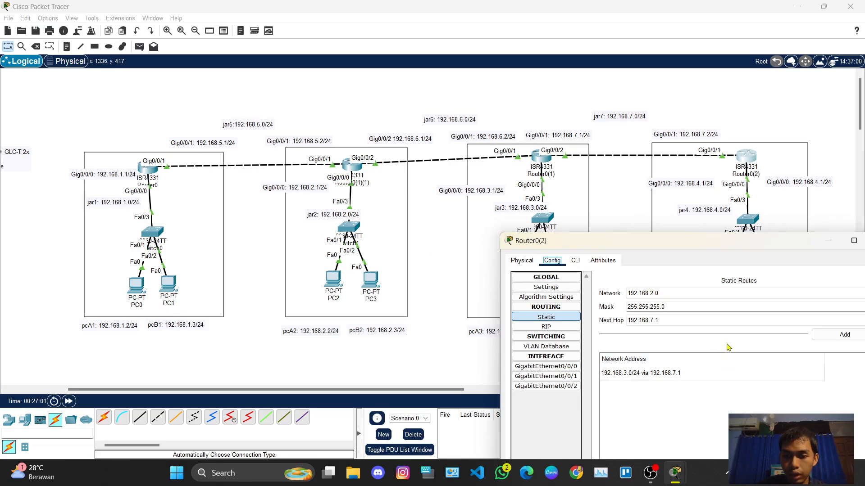
pyautogui.click(844, 335)
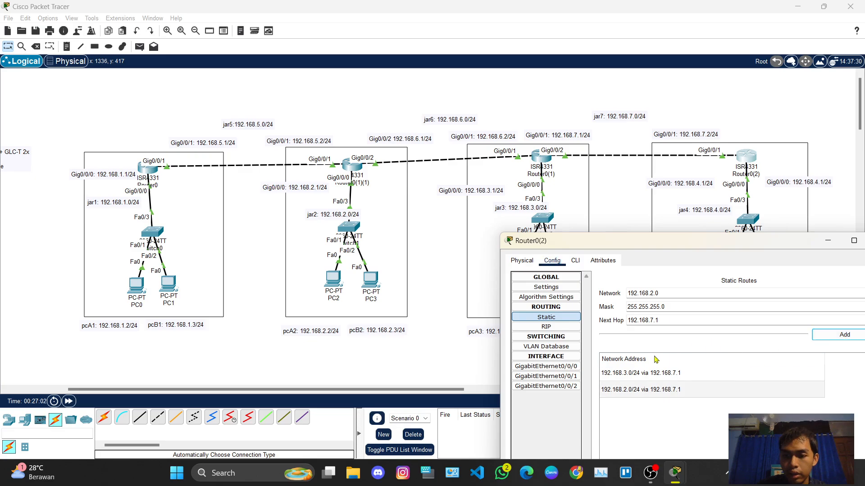
# Add a static route on Router0(2) to network 192.168.1.0 with the same mask and next hop, and close its configuration
pyautogui.click(650, 293)
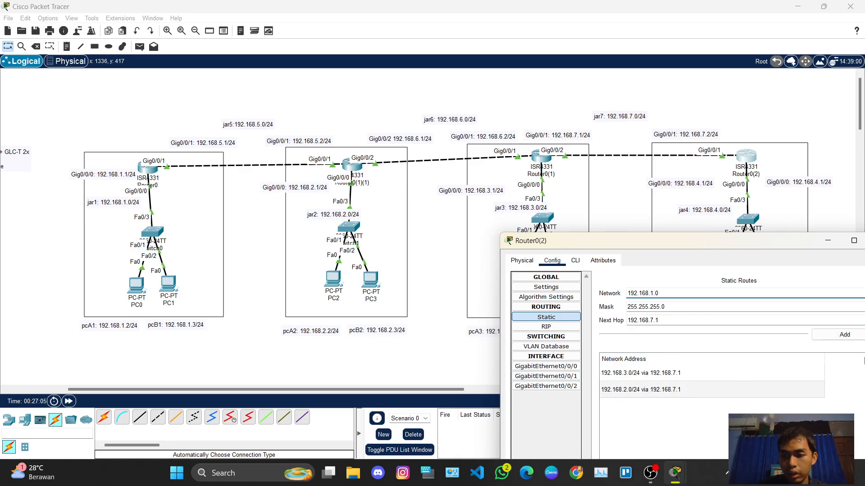
pyautogui.click(844, 335)
pyautogui.moveTo(659, 321); pyautogui.dragTo(622, 318)
pyautogui.click(651, 338)
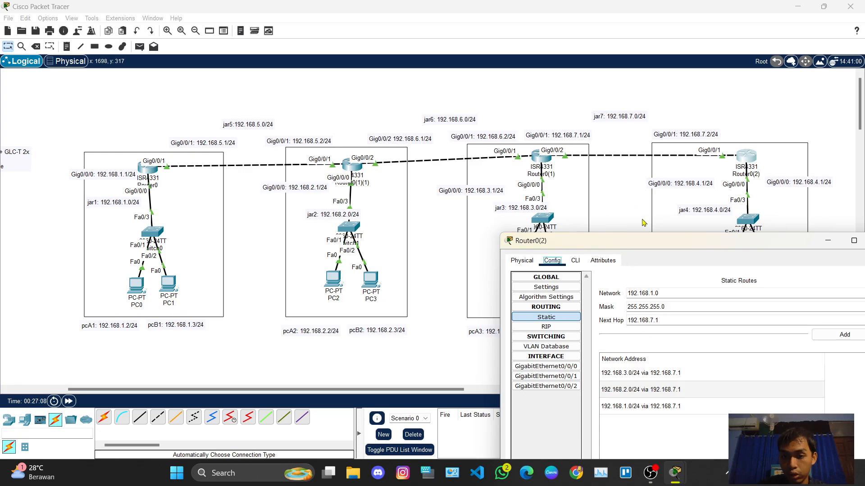
pyautogui.moveTo(646, 239); pyautogui.dragTo(545, 151)
pyautogui.click(695, 144)
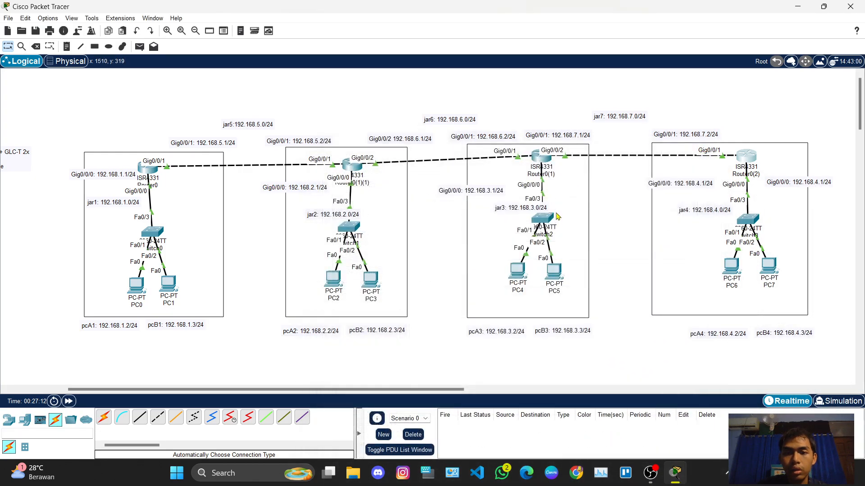
# Review the settings of Router0's three GigabitEthernet interfaces, and close its configuration
pyautogui.click(151, 170)
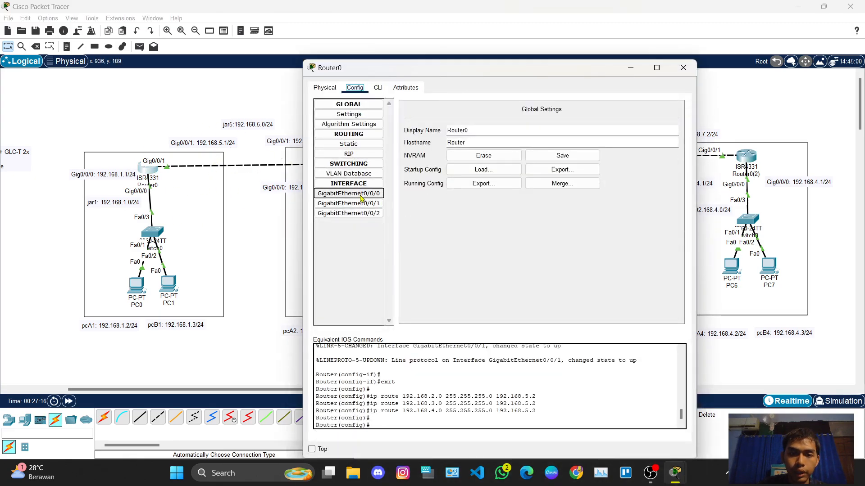
pyautogui.click(360, 196)
pyautogui.click(349, 204)
pyautogui.click(349, 213)
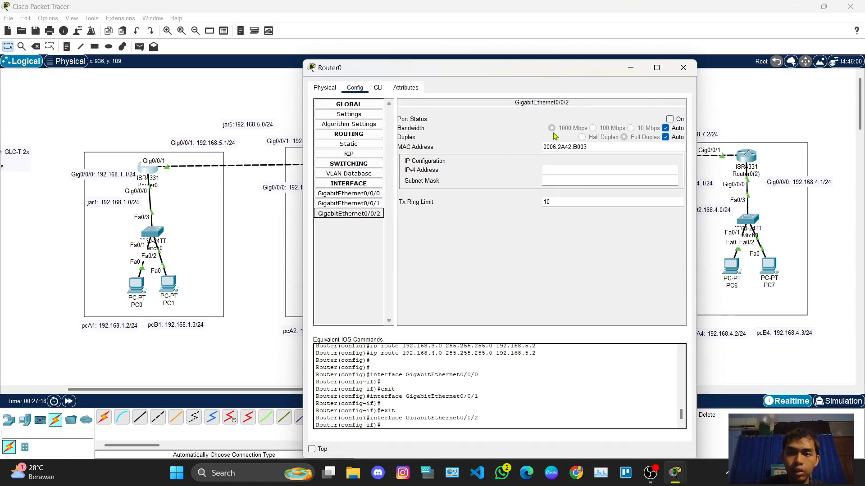
pyautogui.click(683, 68)
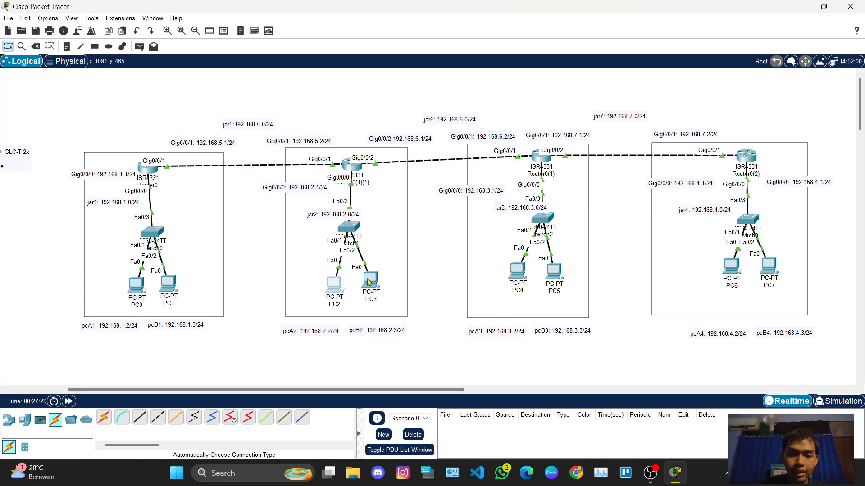
# Switch to Simulation mode and ping 192.168.3.2 from PC0's command prompt
pyautogui.moveTo(368, 282)
pyautogui.mouseDown()
pyautogui.moveTo(332, 292)
pyautogui.moveTo(369, 293)
pyautogui.mouseUp()
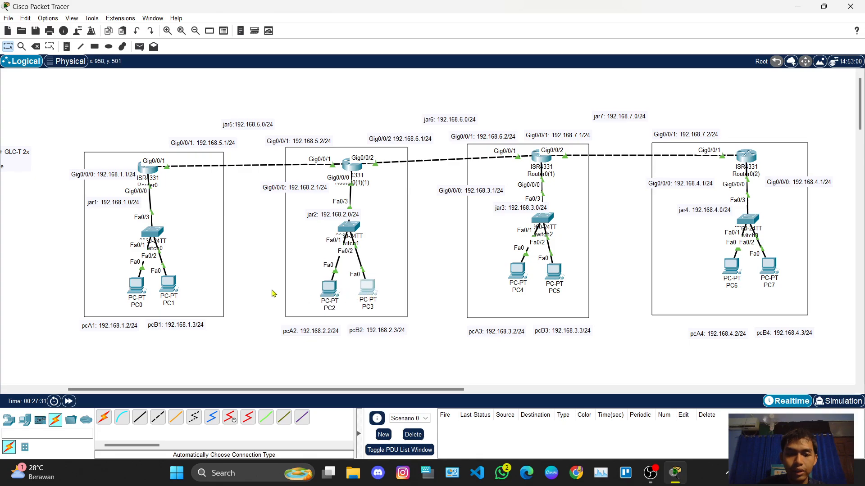
pyautogui.click(824, 402)
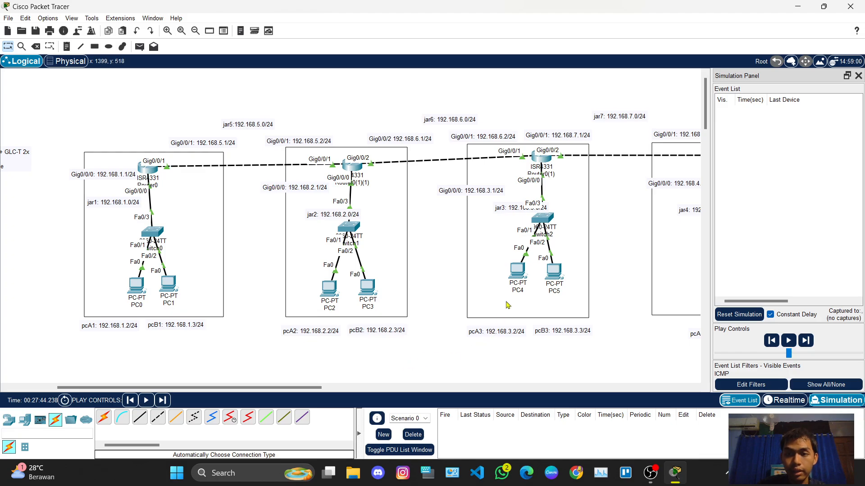
pyautogui.click(137, 288)
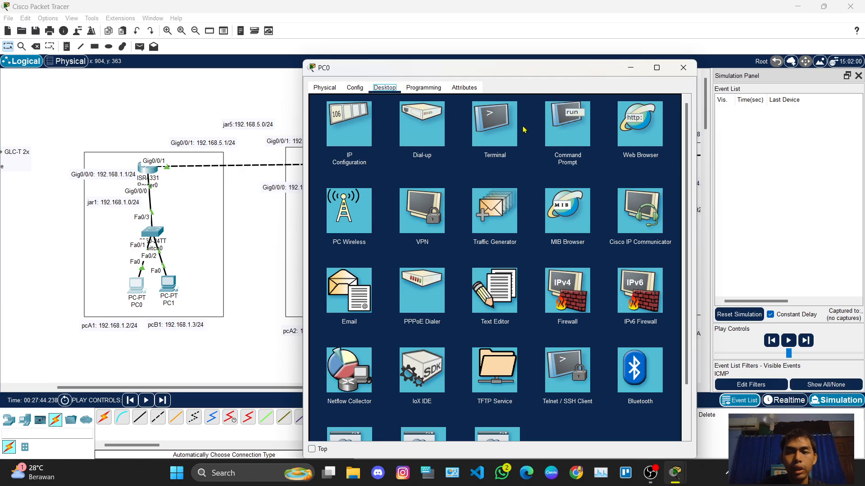
pyautogui.click(559, 127)
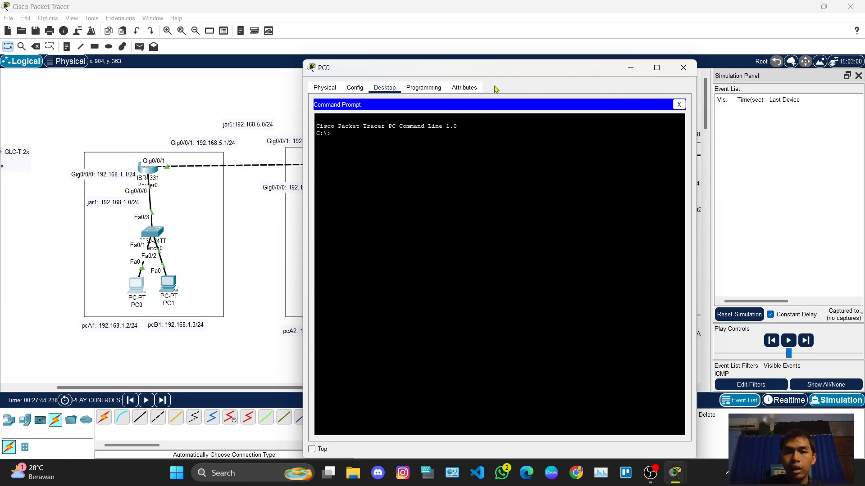
pyautogui.moveTo(499, 74); pyautogui.dragTo(255, 129)
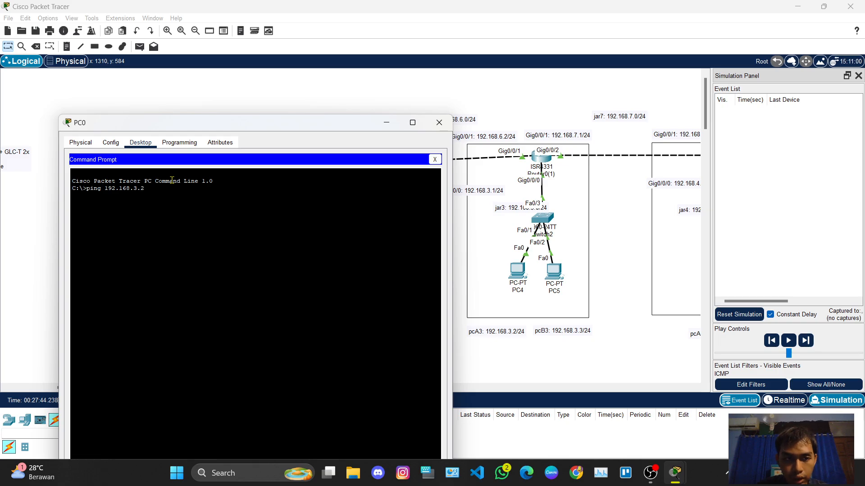
pyautogui.moveTo(295, 132); pyautogui.dragTo(300, 123)
pyautogui.press('Return')
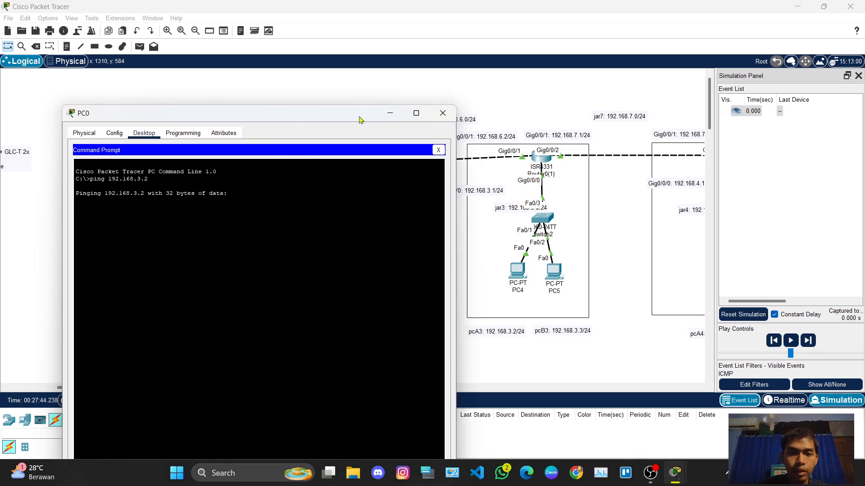
# Play the ping simulation from PC0 at a faster speed, pause it, and return to Realtime mode
pyautogui.click(391, 114)
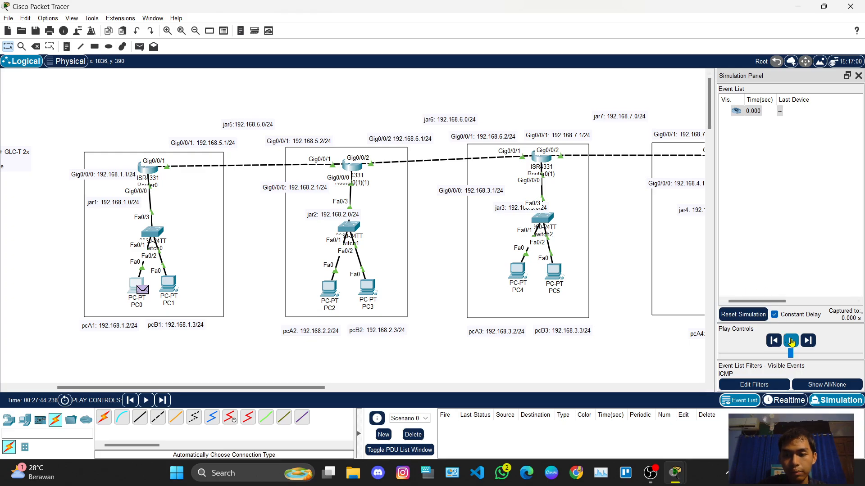
pyautogui.moveTo(791, 354)
pyautogui.mouseDown()
pyautogui.moveTo(815, 354)
pyautogui.moveTo(779, 357)
pyautogui.moveTo(808, 353)
pyautogui.mouseUp()
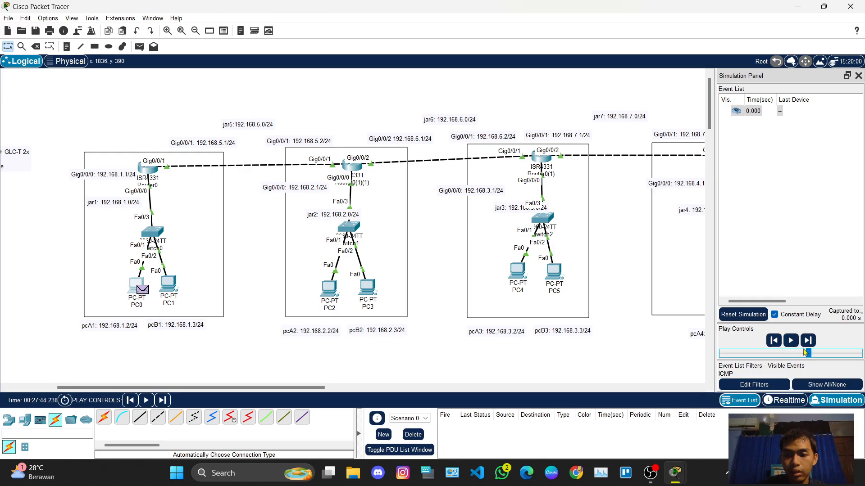
pyautogui.click(788, 343)
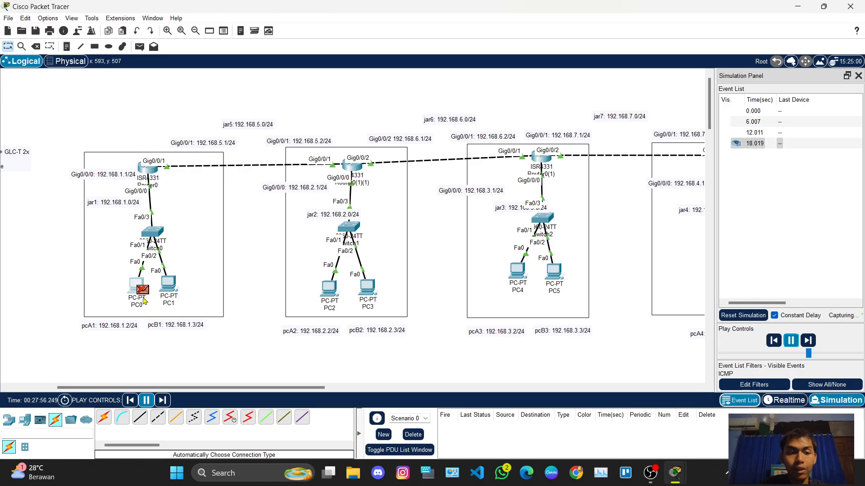
pyautogui.click(795, 341)
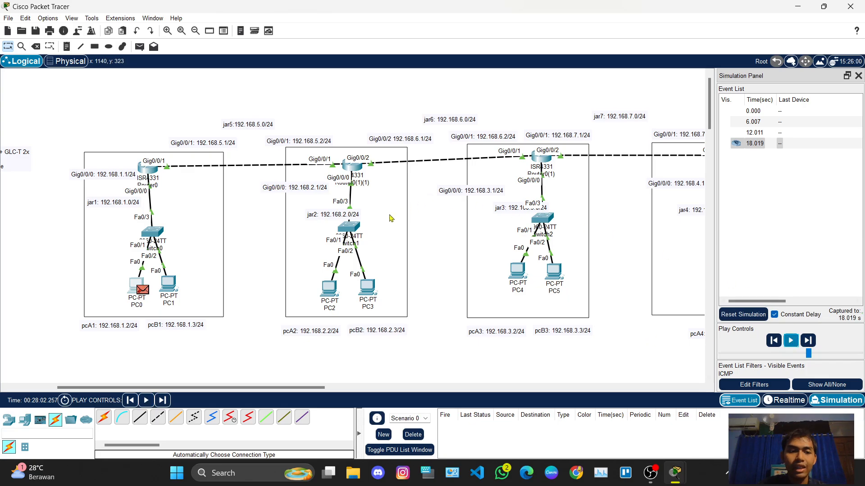
pyautogui.click(858, 77)
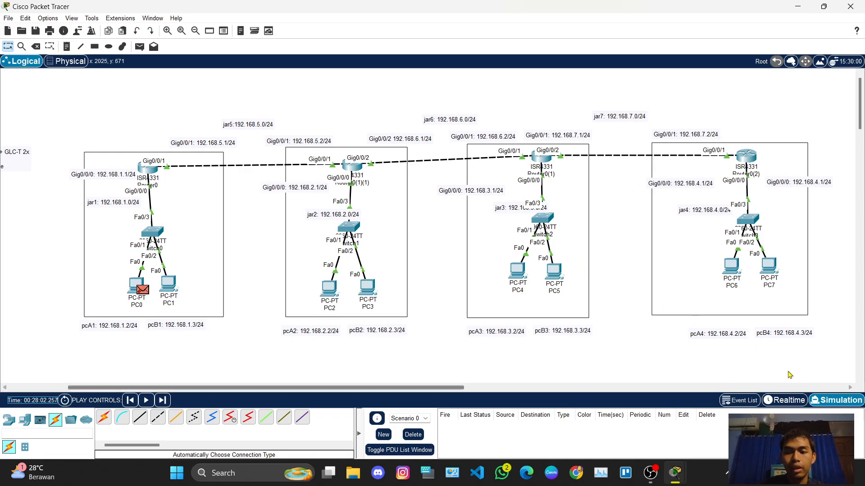
pyautogui.click(785, 401)
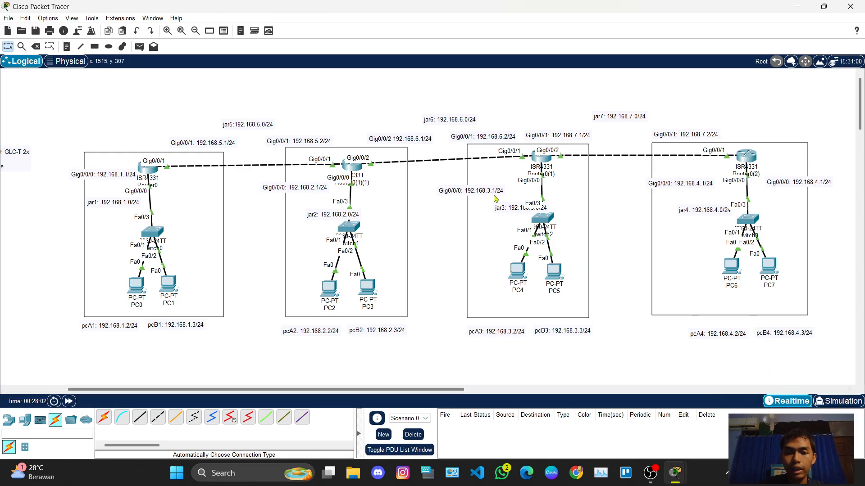
# Reopen PC0 to check the ping results in its command prompt, and close the prompt
pyautogui.moveTo(140, 291); pyautogui.dragTo(135, 291)
pyautogui.click(135, 291)
pyautogui.moveTo(230, 71); pyautogui.dragTo(509, 87)
pyautogui.click(366, 105)
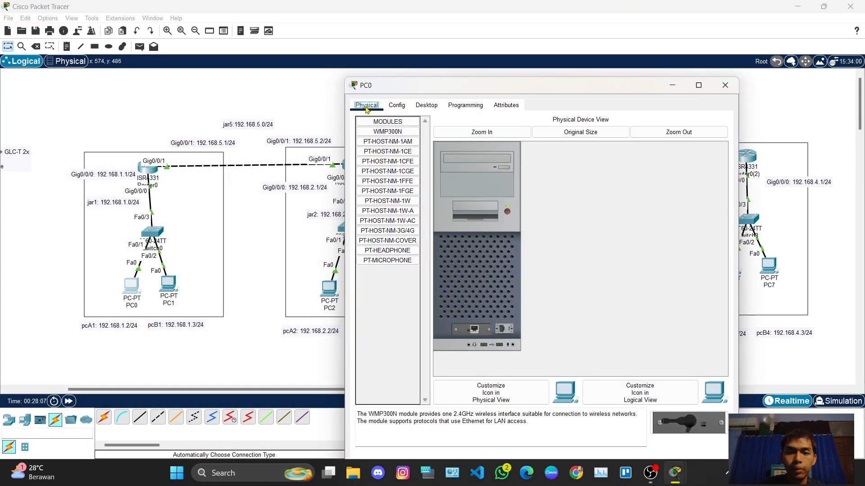
pyautogui.click(426, 105)
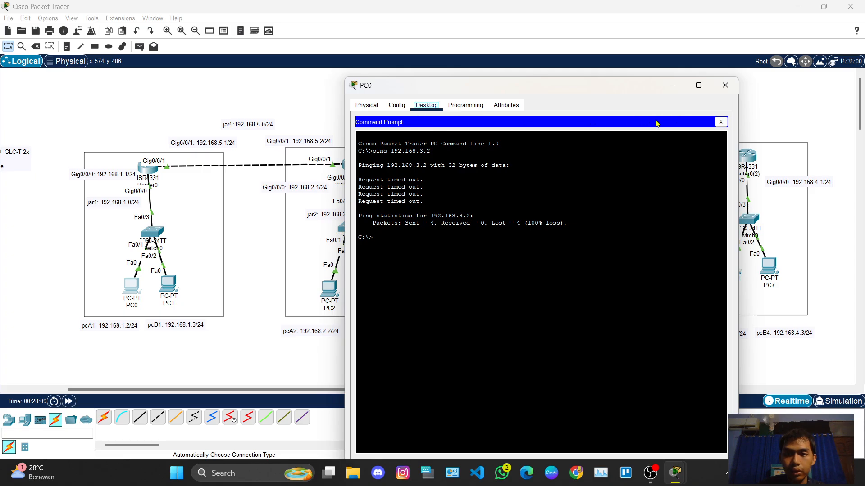
pyautogui.click(724, 122)
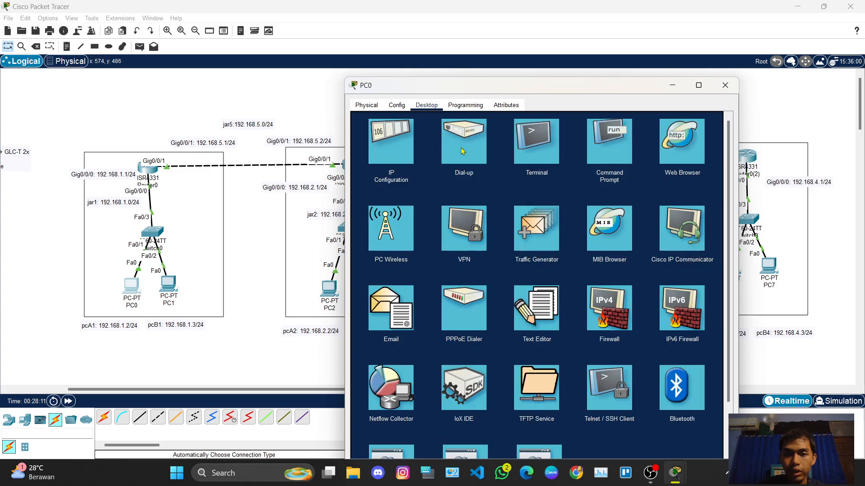
# Set PC0's IPv4 default gateway to 192.168.1.1 in its IP configuration
pyautogui.click(397, 148)
pyautogui.moveTo(448, 92); pyautogui.dragTo(488, 57)
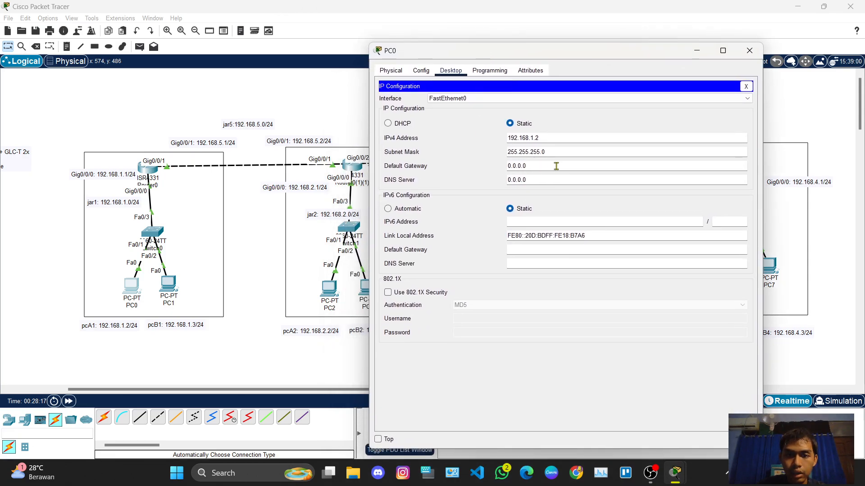
pyautogui.moveTo(536, 167); pyautogui.dragTo(504, 167)
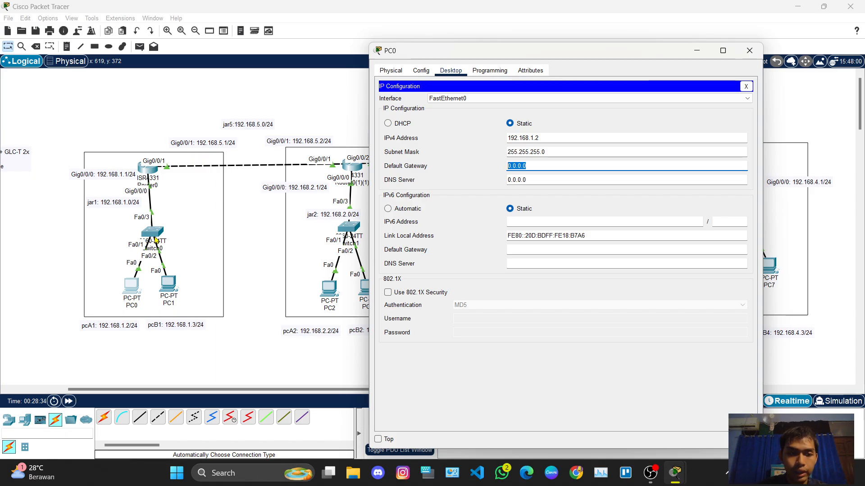
pyautogui.write('192')
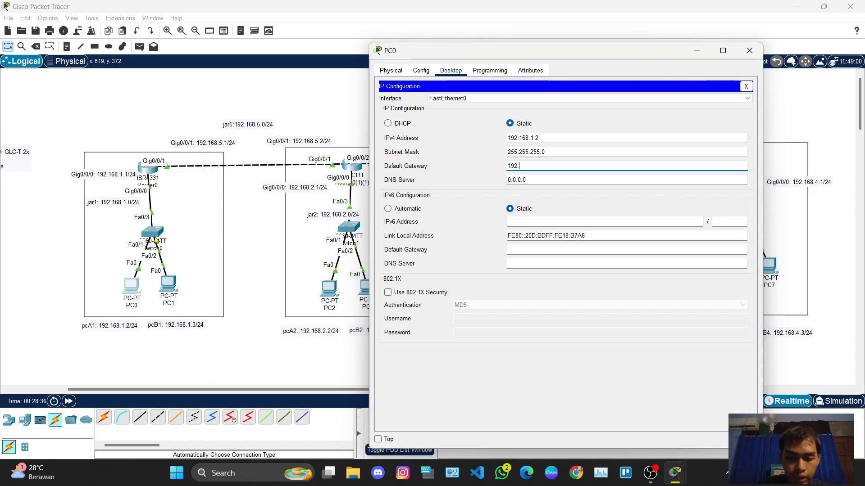
pyautogui.write('.168.1.')
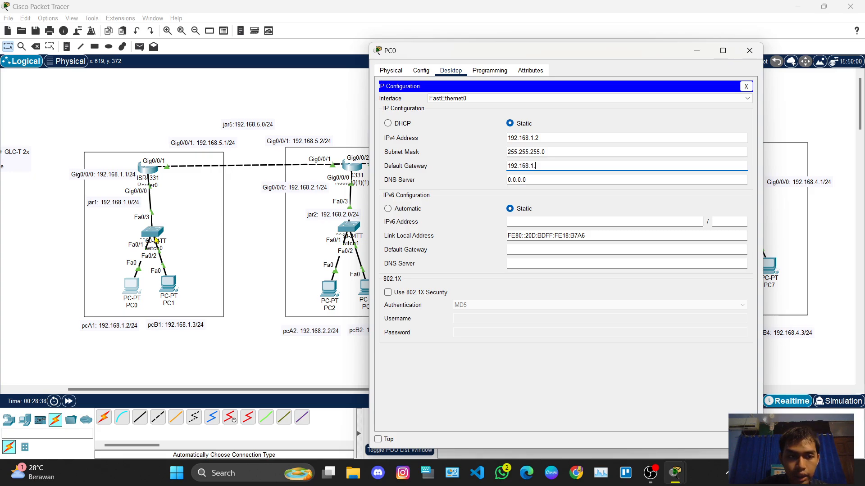
pyautogui.write('1')
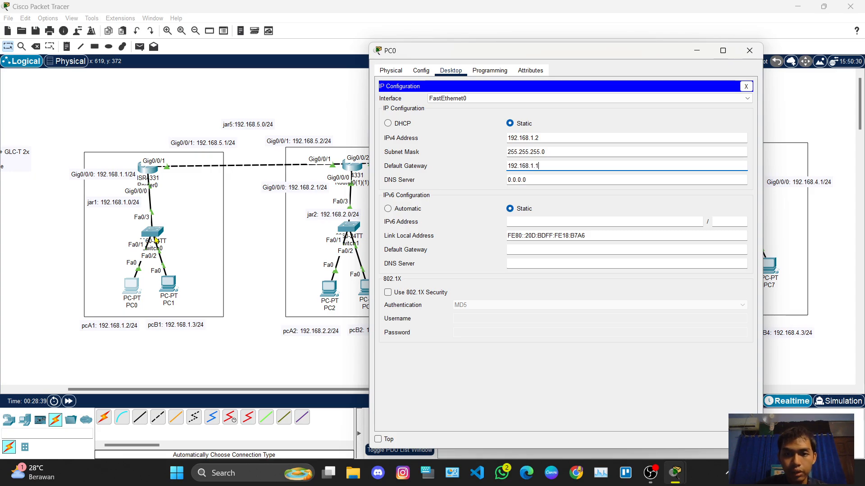
pyautogui.click(596, 201)
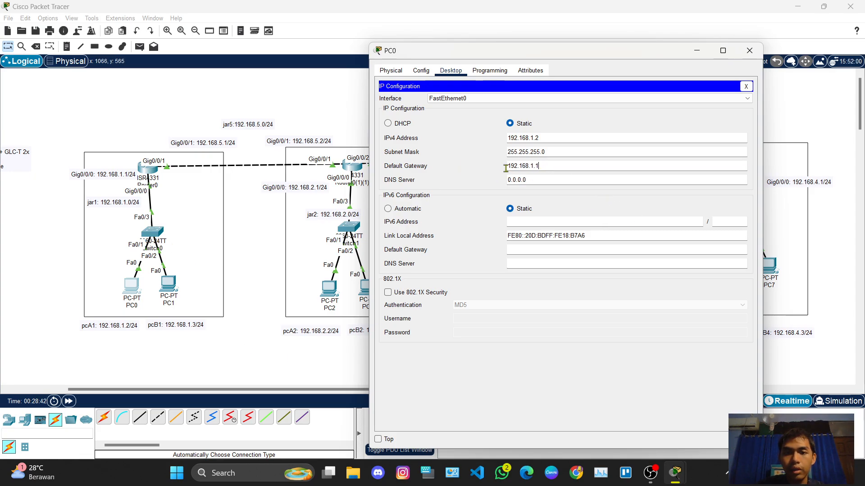
# Copy PC0's default gateway address and close its configuration
pyautogui.click(546, 167)
pyautogui.moveTo(546, 167); pyautogui.dragTo(498, 167)
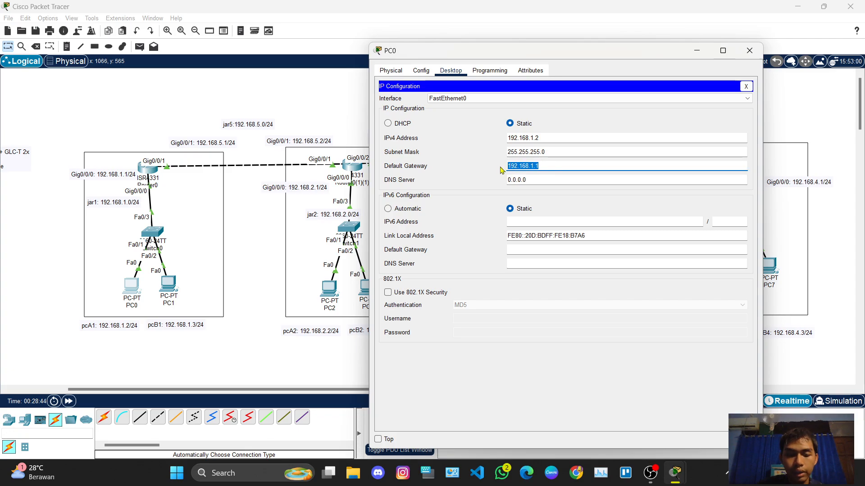
pyautogui.click(579, 200)
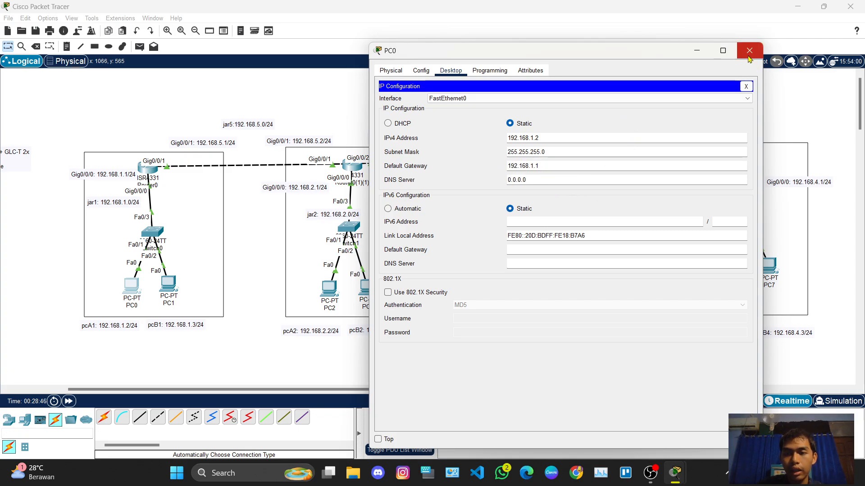
pyautogui.moveTo(664, 54); pyautogui.dragTo(634, 53)
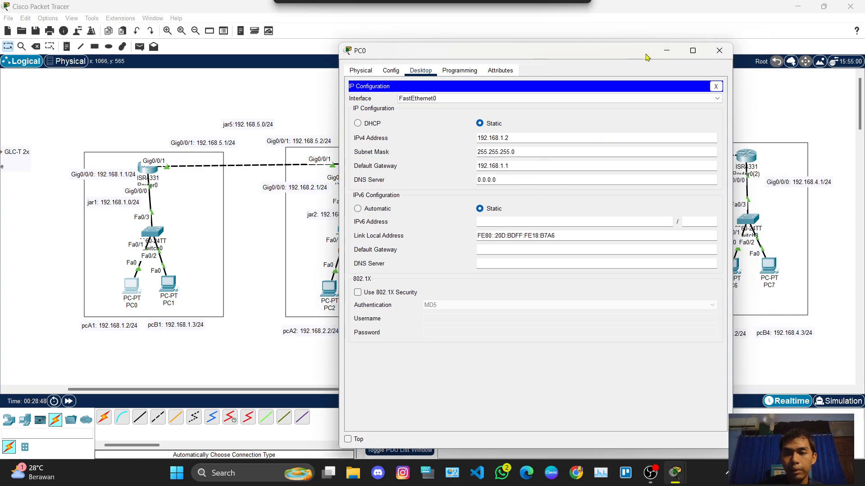
pyautogui.click(721, 55)
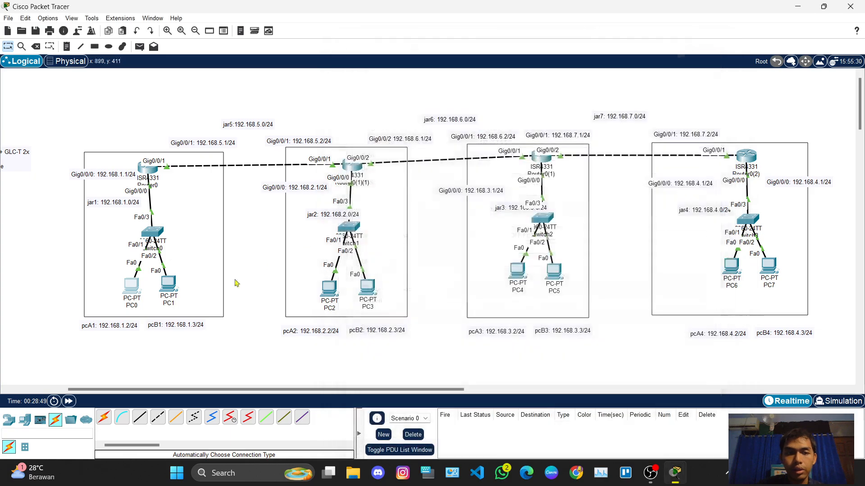
# Set PC1's IPv4 default gateway to 192.168.1.1 and close its configuration
pyautogui.click(169, 283)
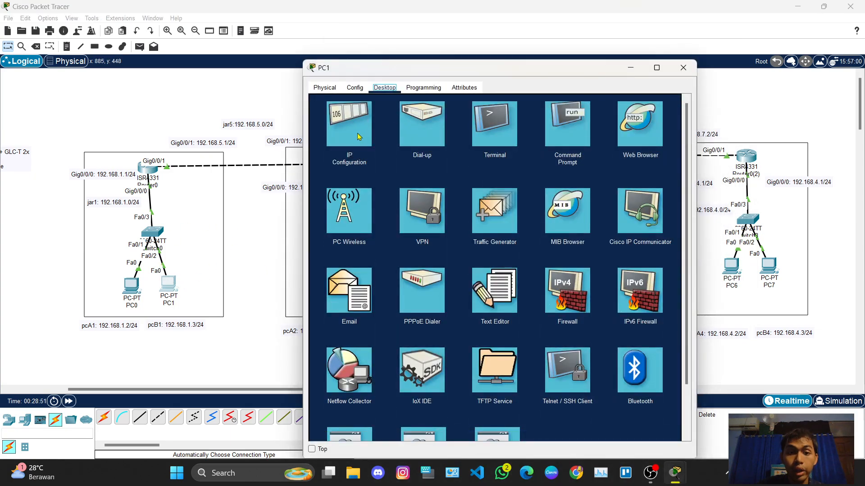
pyautogui.click(359, 137)
pyautogui.moveTo(461, 183); pyautogui.dragTo(418, 185)
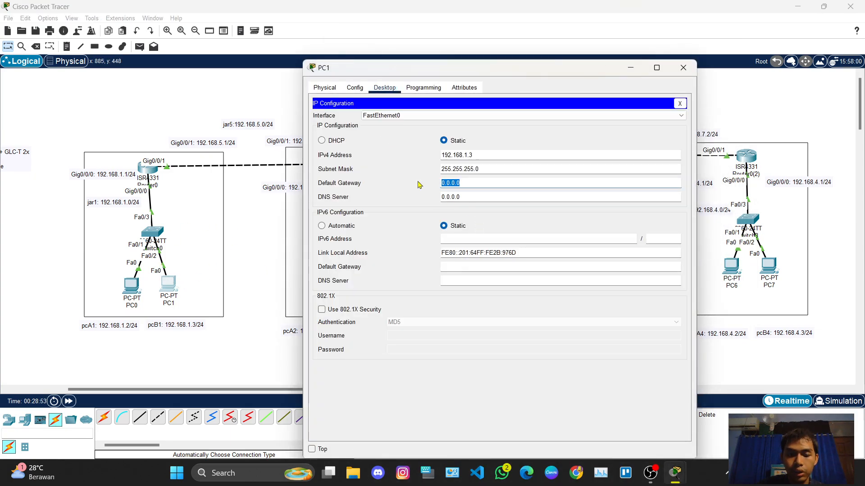
pyautogui.write('192.168.1.1')
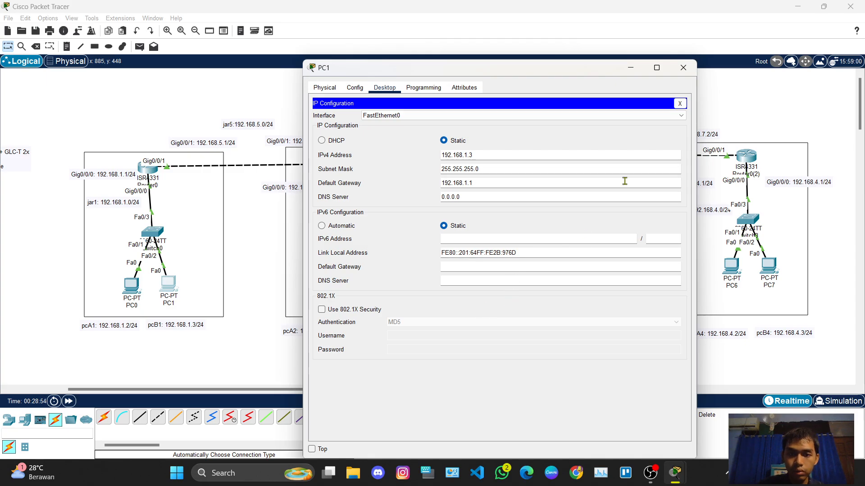
pyautogui.click(683, 68)
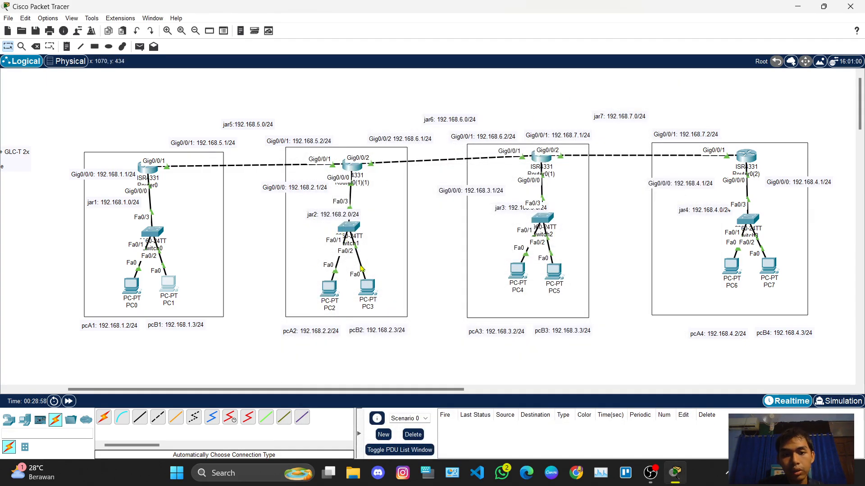
# Set PC2's IPv4 default gateway to 192.168.2.1 in its IP configuration
pyautogui.click(333, 295)
pyautogui.moveTo(444, 70); pyautogui.dragTo(612, 79)
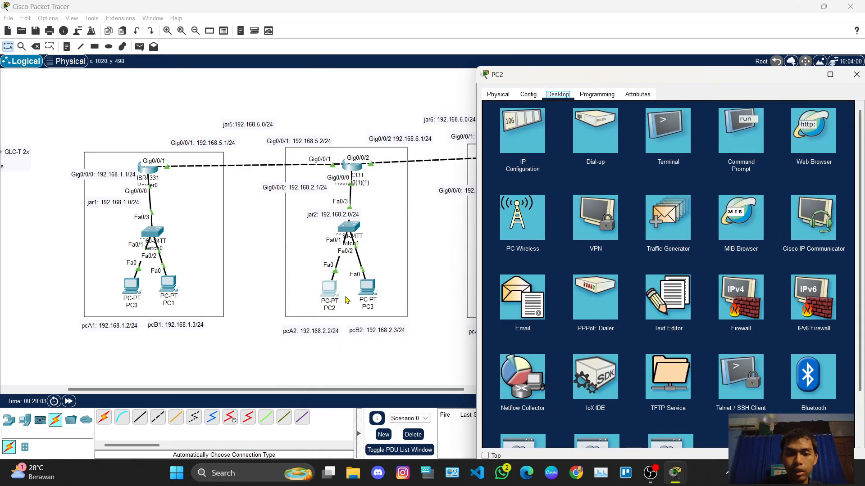
pyautogui.click(525, 136)
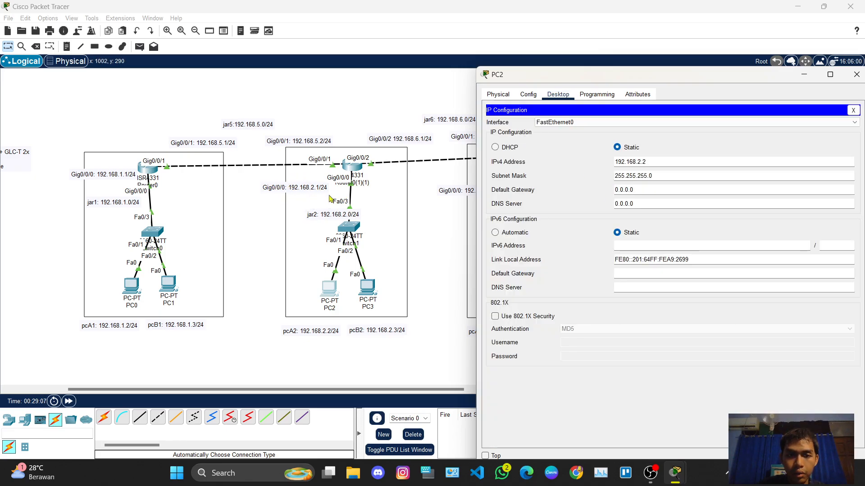
pyautogui.tripleClick(639, 191)
pyautogui.write('192.168.2.1')
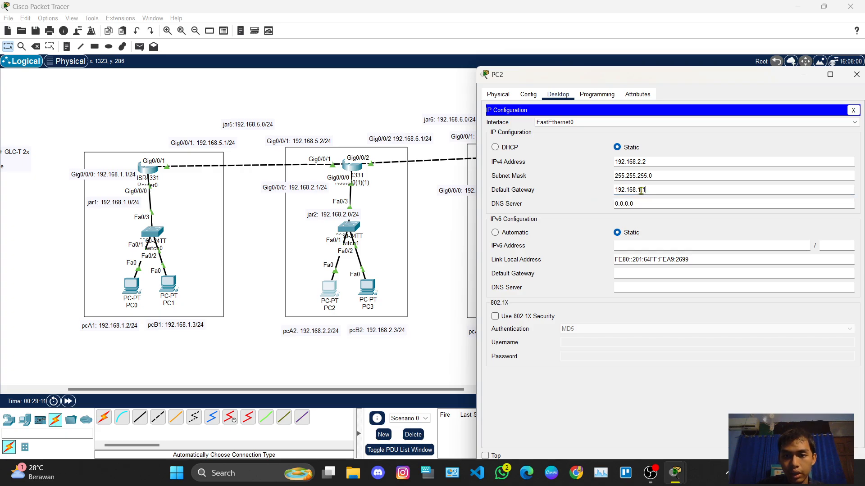
pyautogui.press('Left')
pyautogui.press('Left')
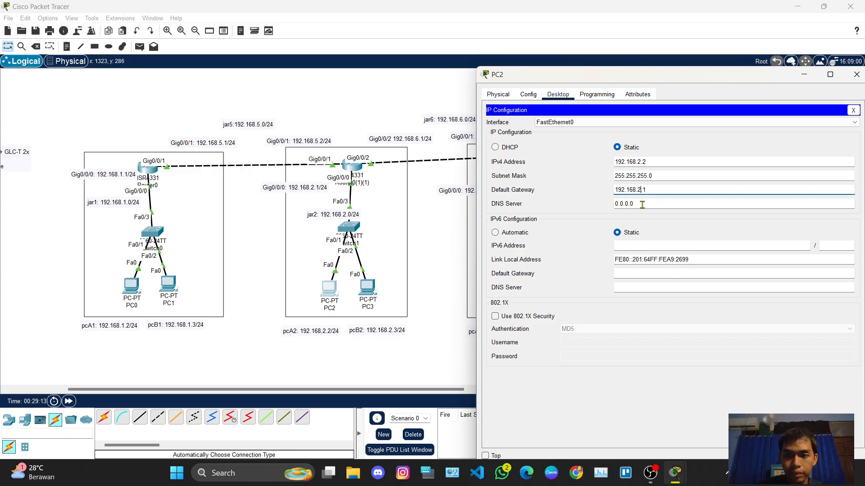
# Copy the default gateway address from PC2's IP configuration
pyautogui.moveTo(660, 78); pyautogui.dragTo(539, 79)
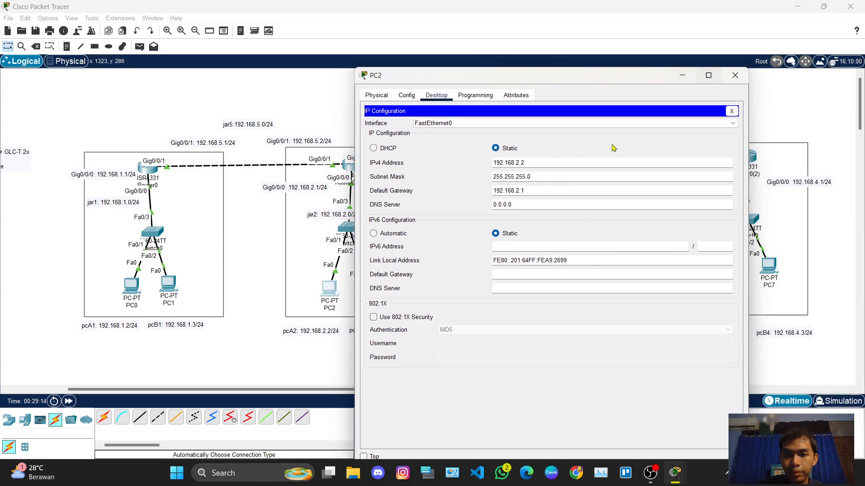
pyautogui.tripleClick(549, 191)
pyautogui.hotkey('ctrl', 'c')
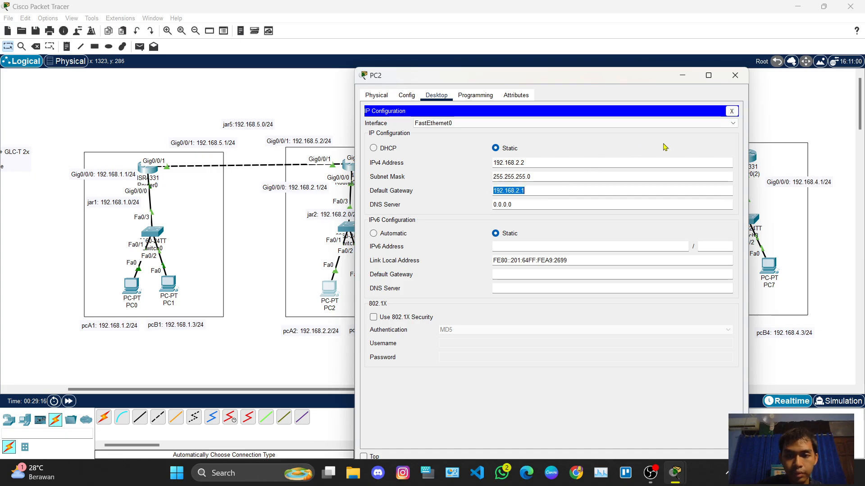
# Close PC2's configuration, then set PC3's IPv4 default gateway to 192.168.2.1 and close its window
pyautogui.click(735, 75)
pyautogui.click(367, 287)
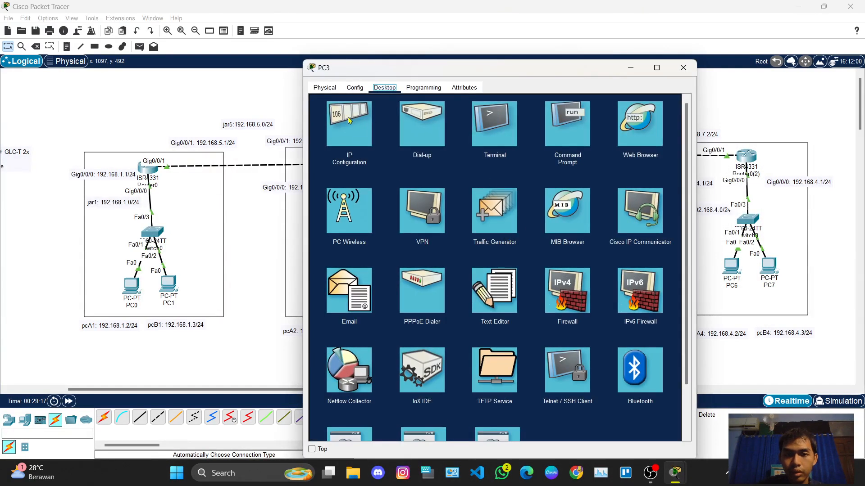
pyautogui.click(349, 121)
pyautogui.moveTo(468, 184); pyautogui.dragTo(411, 187)
pyautogui.hotkey('ctrl', 'v')
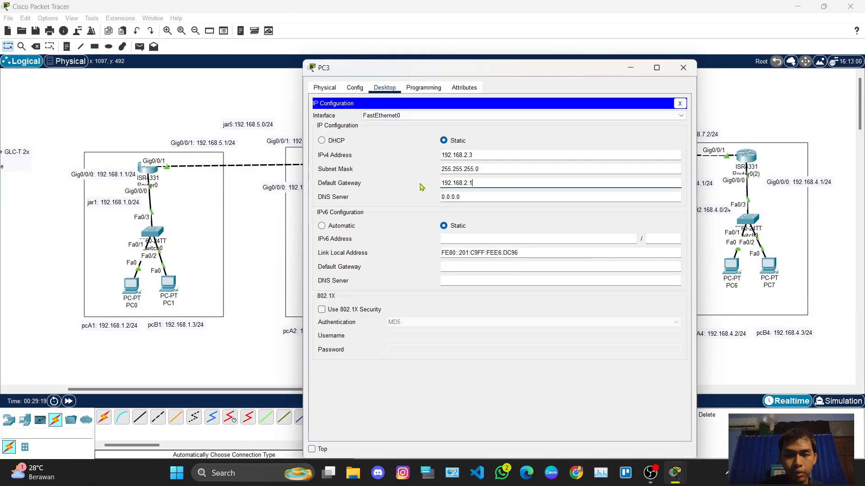
pyautogui.click(681, 72)
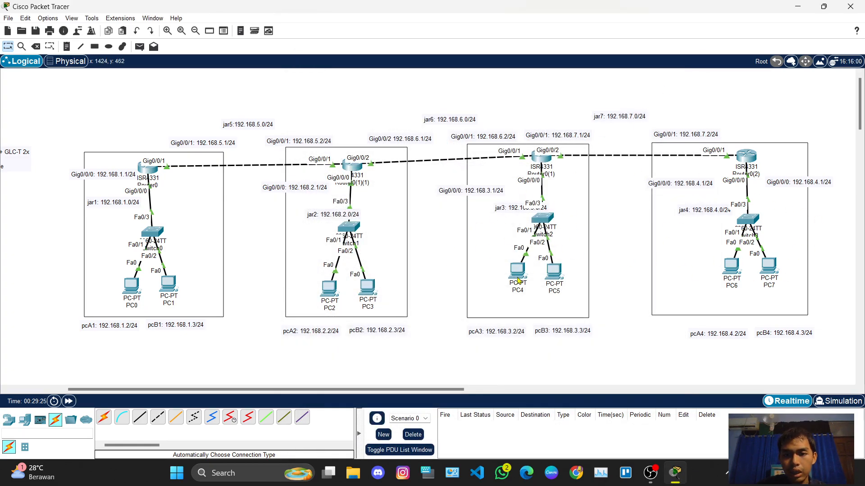
# Nudge the Gig0/0/0: 192.168.3.1/24 label away from its router and set PC4's IPv4 default gateway to 192.168.3.1, closing its configuration
pyautogui.moveTo(481, 192)
pyautogui.mouseDown()
pyautogui.moveTo(478, 203)
pyautogui.moveTo(484, 194)
pyautogui.mouseUp()
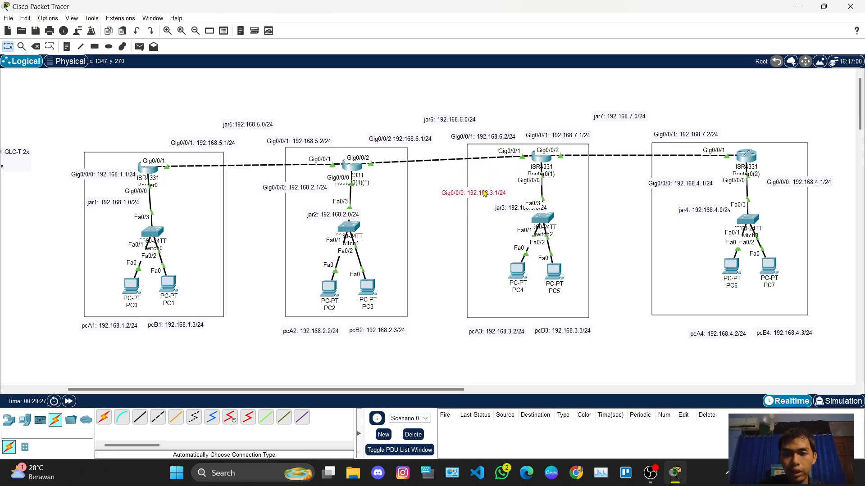
pyautogui.click(517, 270)
pyautogui.moveTo(491, 68); pyautogui.dragTo(716, 80)
pyautogui.click(569, 145)
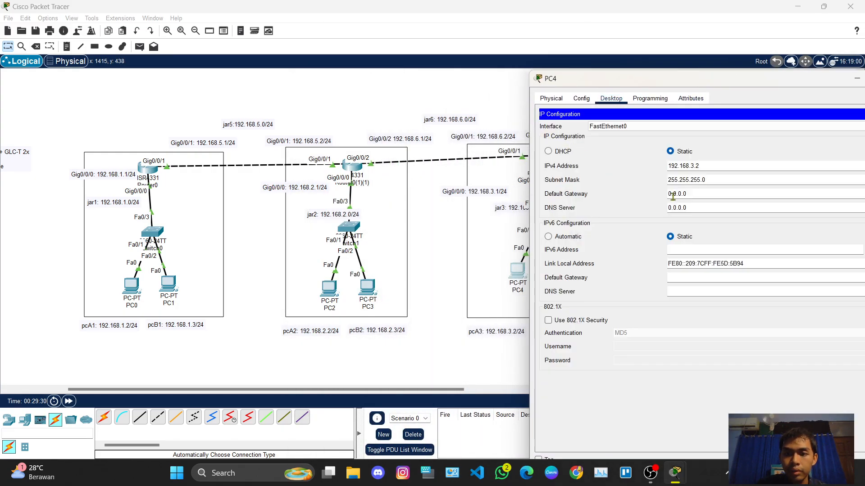
pyautogui.tripleClick(702, 193)
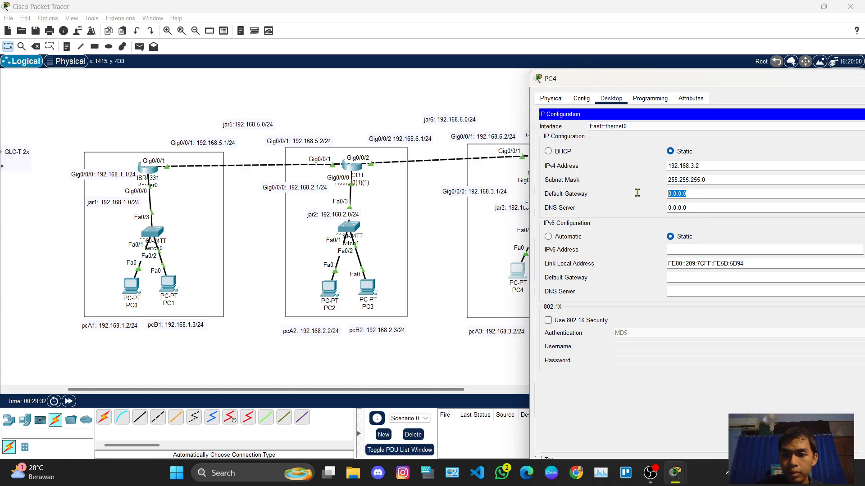
pyautogui.write('192.168.2.1')
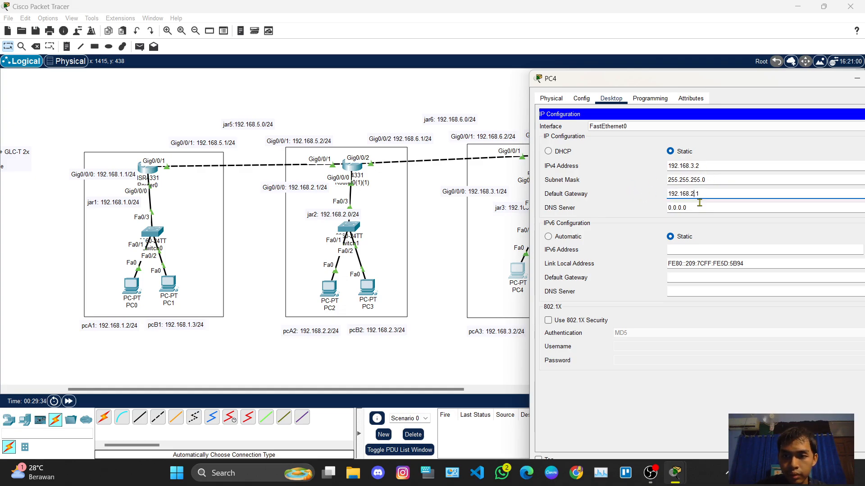
pyautogui.moveTo(722, 82); pyautogui.dragTo(641, 95)
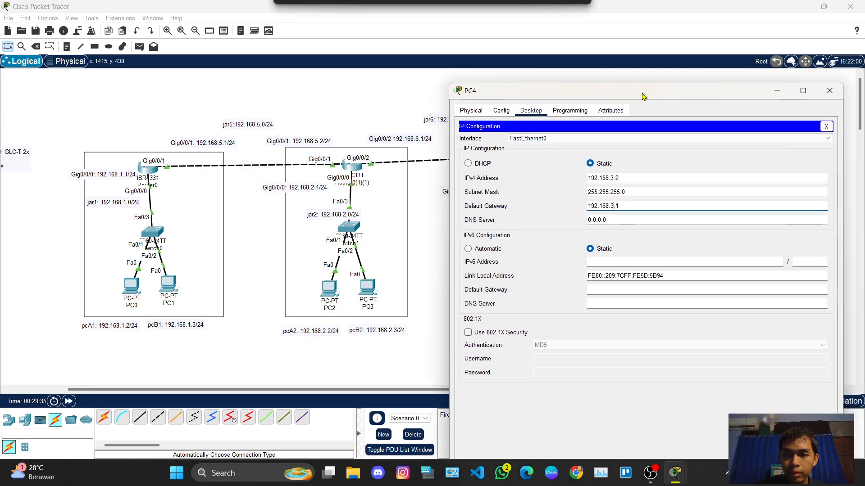
pyautogui.click(830, 92)
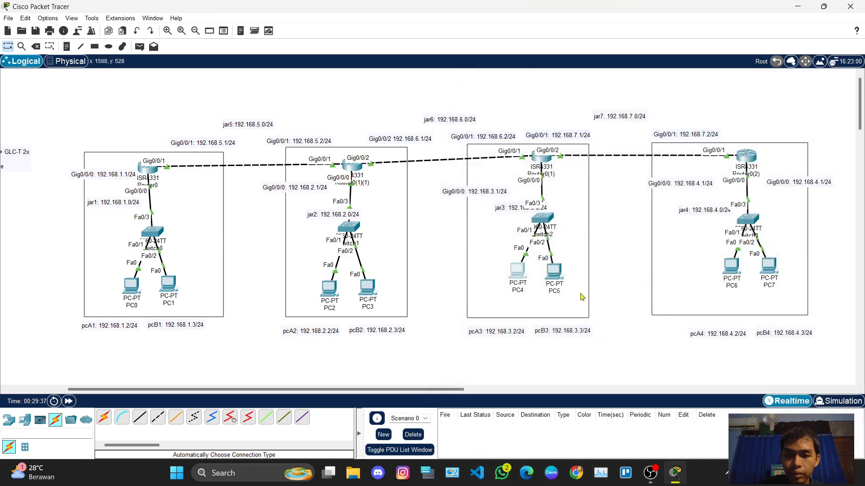
# Set PC5's IPv4 default gateway to 192.168.3.1 and close its configuration
pyautogui.click(555, 280)
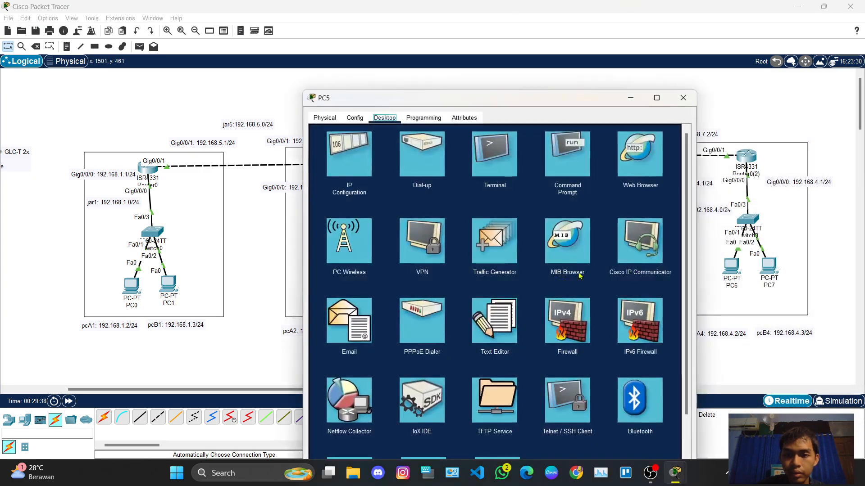
pyautogui.click(356, 148)
pyautogui.moveTo(466, 213); pyautogui.dragTo(411, 214)
pyautogui.write('192.168.2.1')
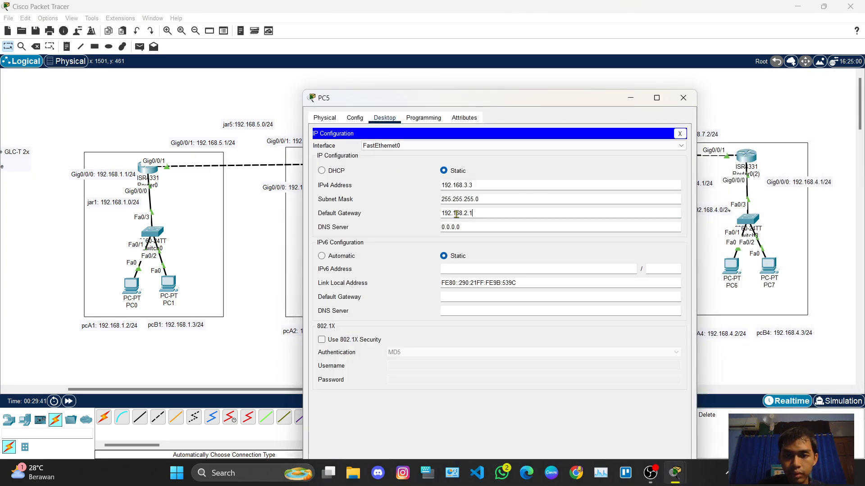
pyautogui.click(465, 214)
pyautogui.press('BackSpace')
pyautogui.write('3')
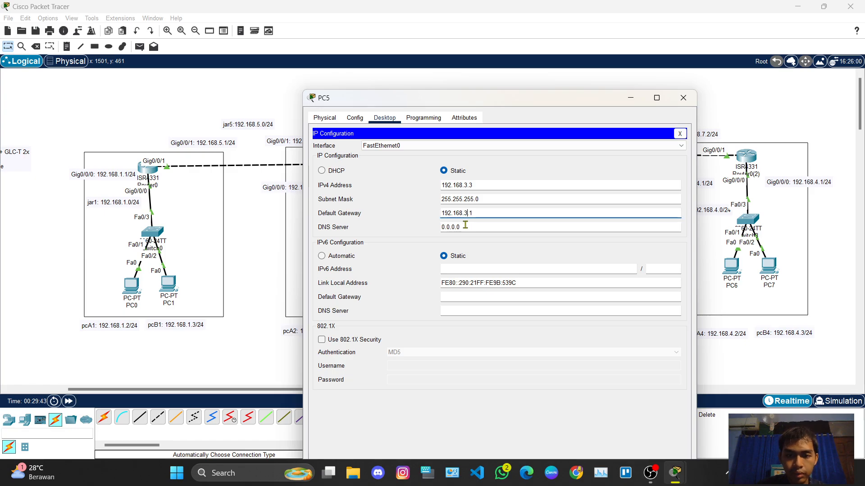
pyautogui.click(683, 97)
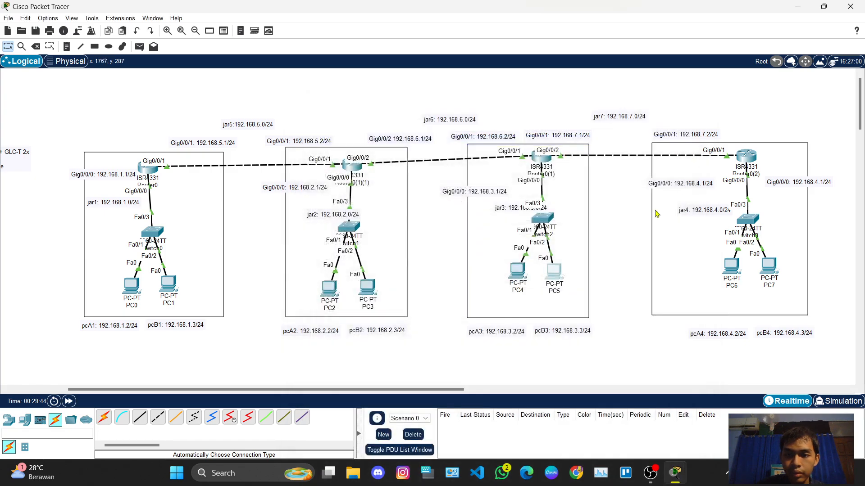
# Set PC6's IPv4 default gateway to the labelled Gig0/0/0 address of its LAN router and close its configuration
pyautogui.click(730, 268)
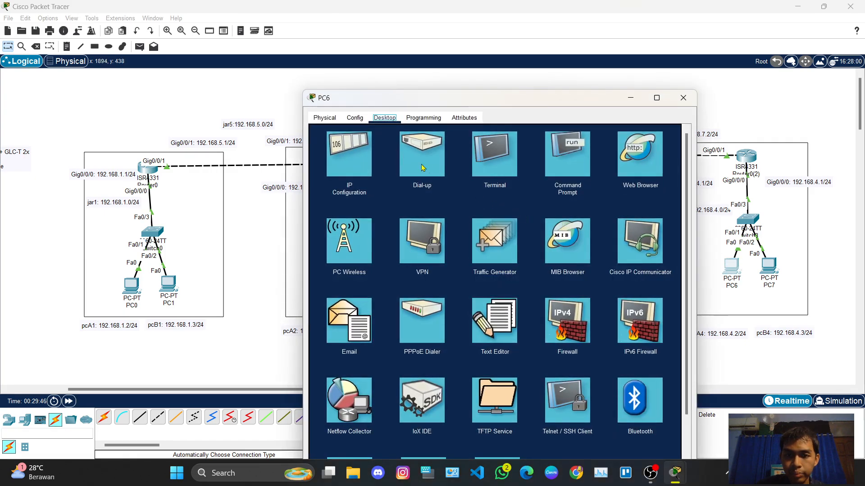
pyautogui.click(370, 145)
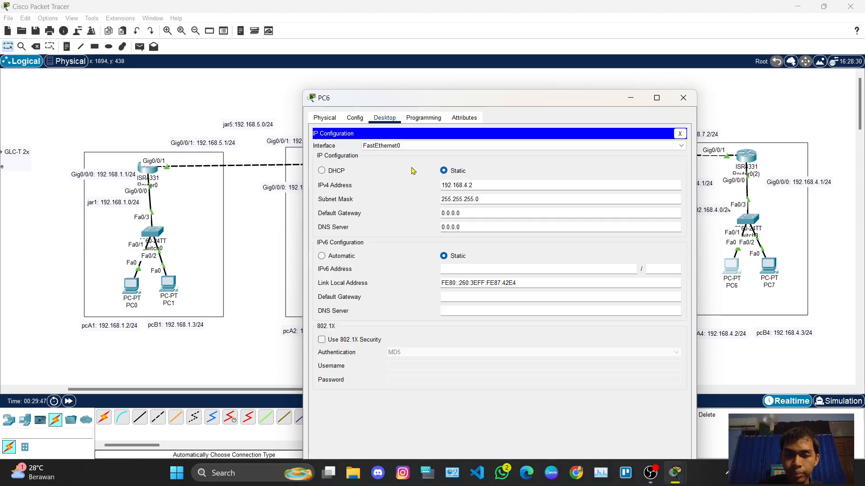
pyautogui.doubleClick(449, 214)
pyautogui.write('192.168.2.1')
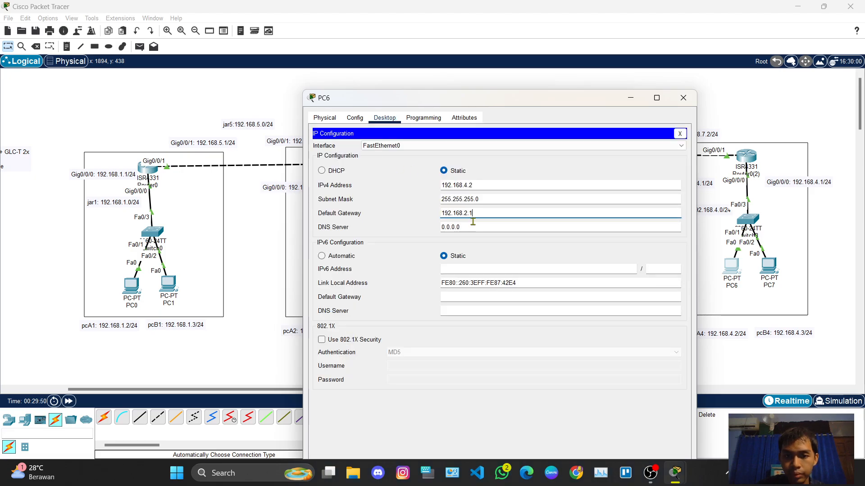
pyautogui.click(467, 219)
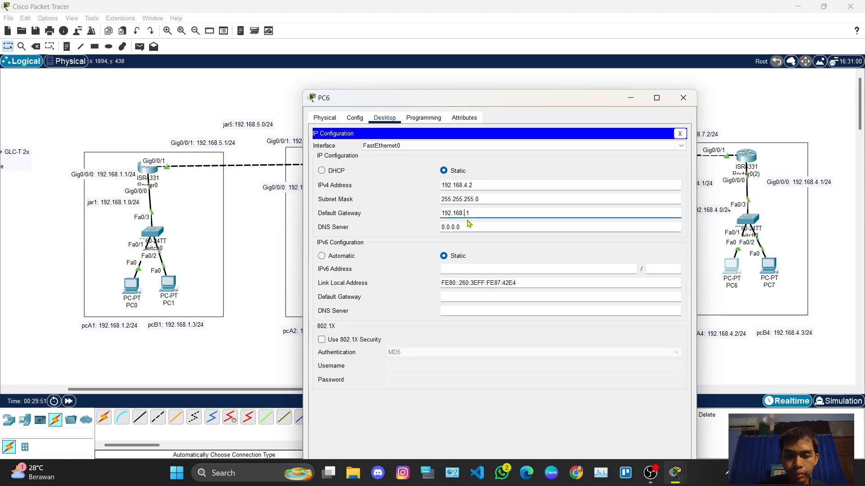
pyautogui.click(505, 236)
pyautogui.click(680, 98)
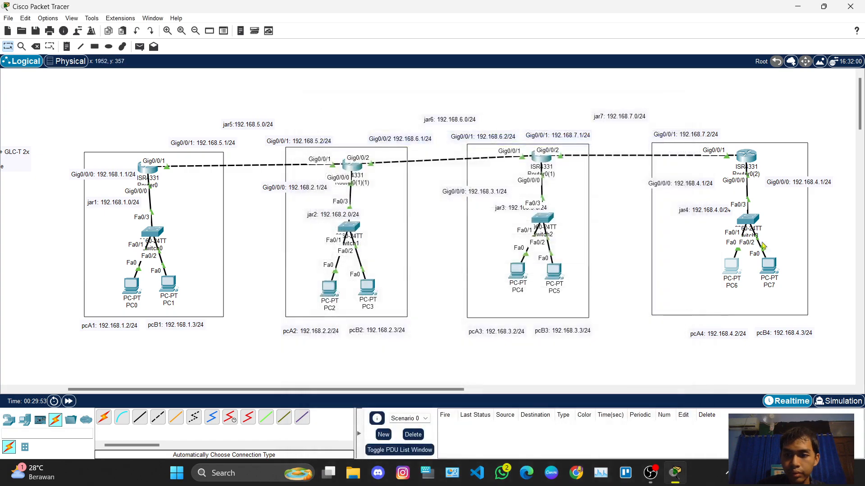
# Set PC7's IPv4 default gateway to the same Gig0/0/0 router address as PC6 and close its configuration
pyautogui.click(769, 266)
pyautogui.click(372, 142)
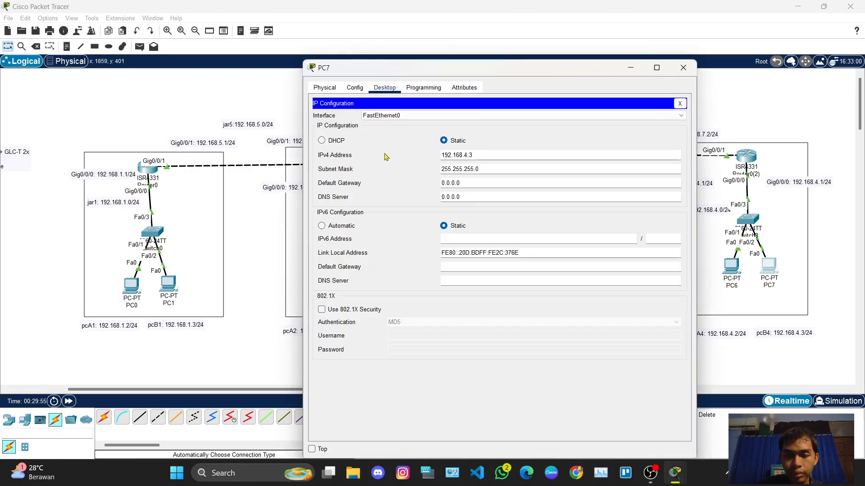
pyautogui.click(466, 183)
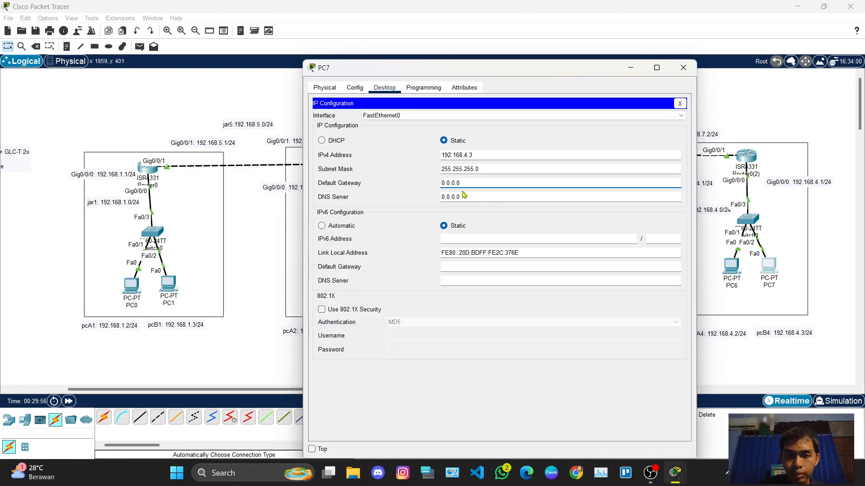
pyautogui.moveTo(462, 183); pyautogui.dragTo(437, 186)
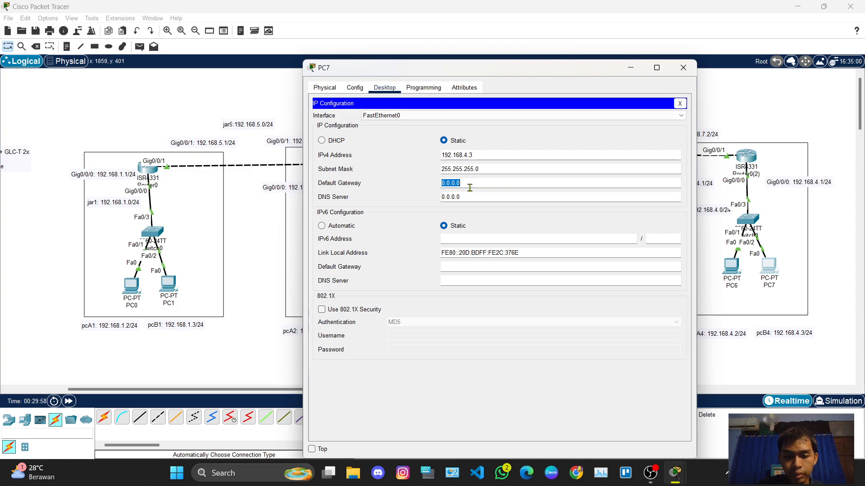
pyautogui.write('192.168.2.1')
pyautogui.press('Left')
pyautogui.press('Left')
pyautogui.press('Left')
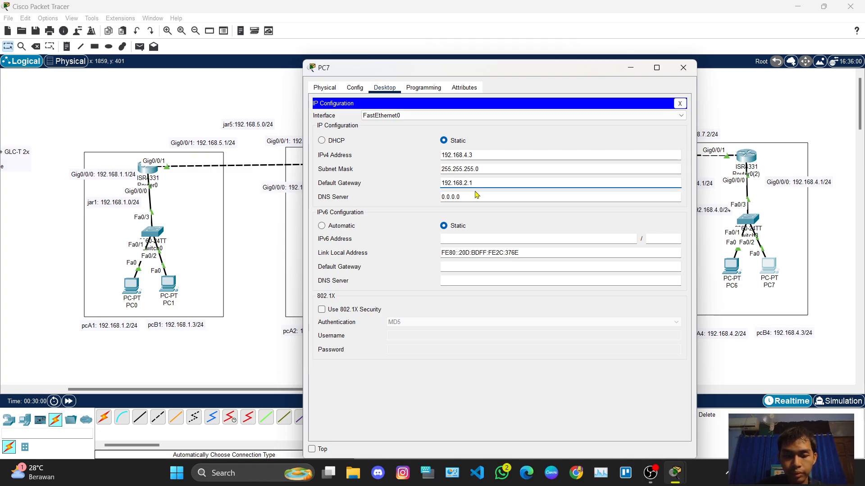
pyautogui.click(683, 67)
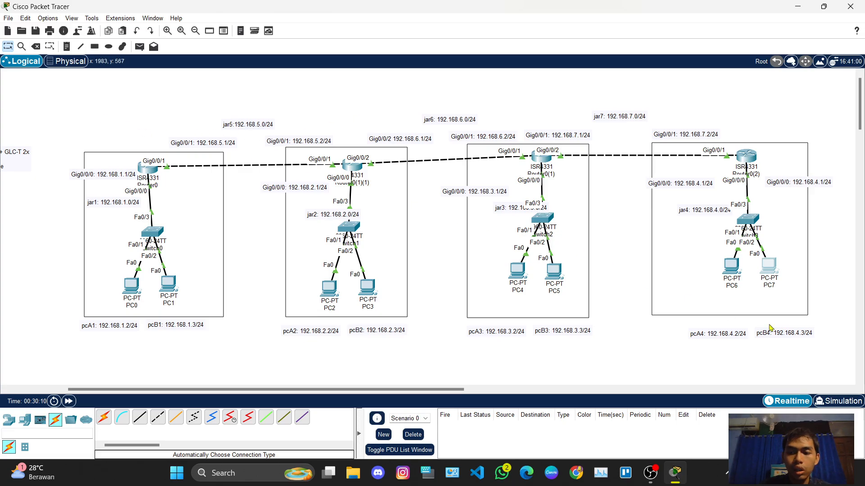
# Switch to simulation mode and ping 192.168.3.2 from PC0's command prompt
pyautogui.click(826, 401)
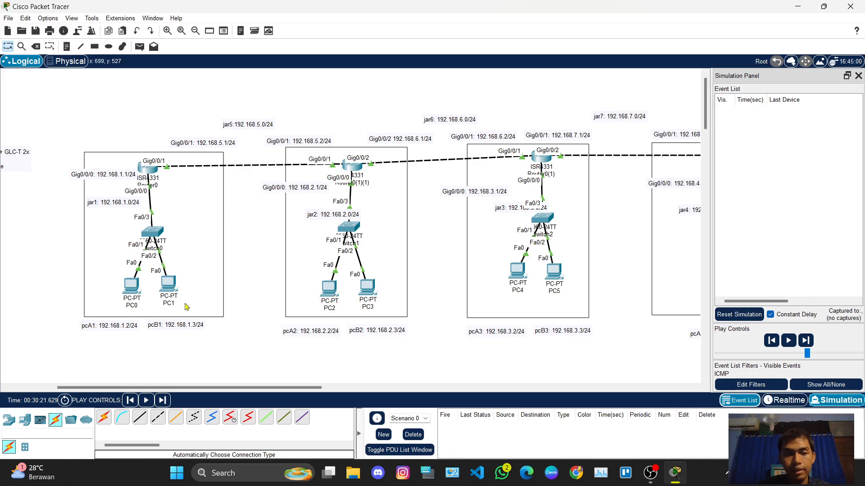
pyautogui.click(129, 289)
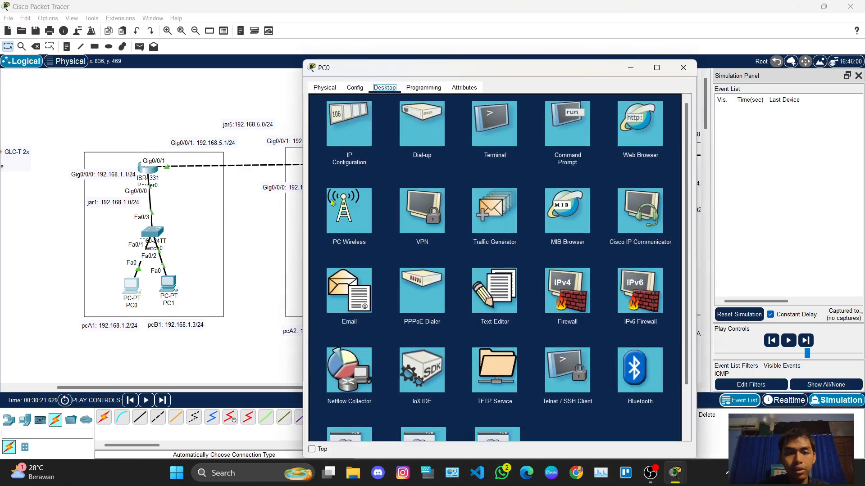
pyautogui.click(562, 136)
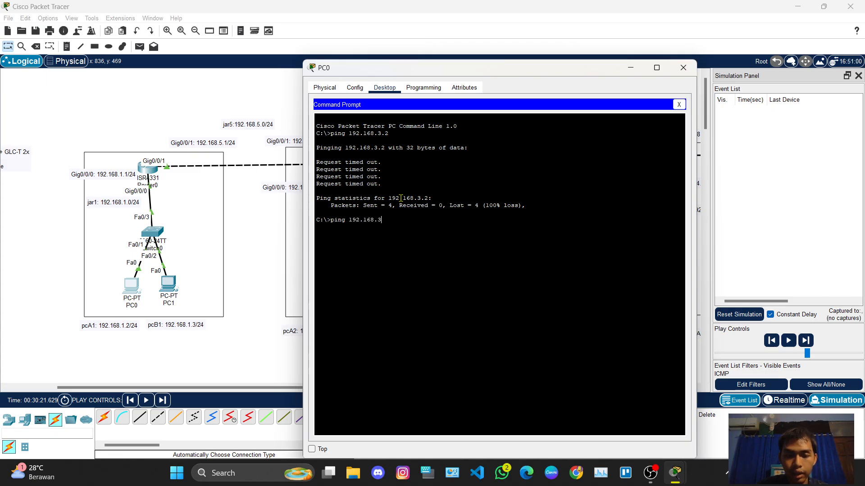
pyautogui.press('Return')
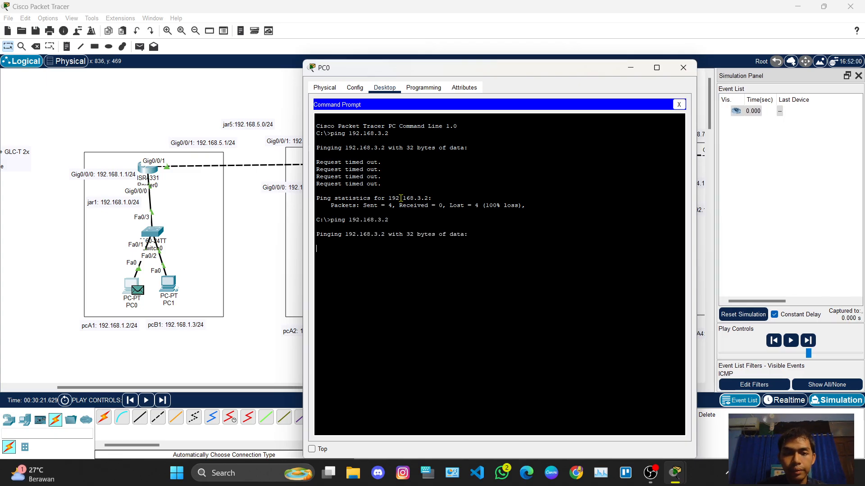
# Minimize PC0's window, play the ping simulation across the topology and speed up its playback
pyautogui.click(630, 69)
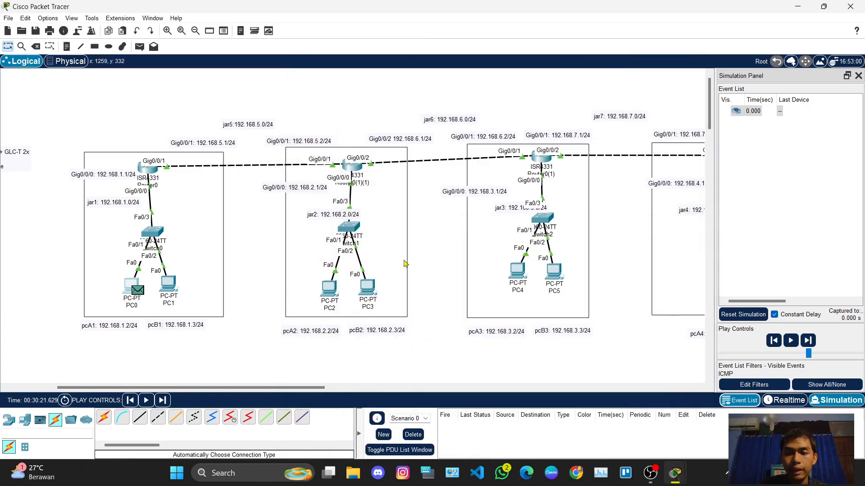
pyautogui.click(790, 342)
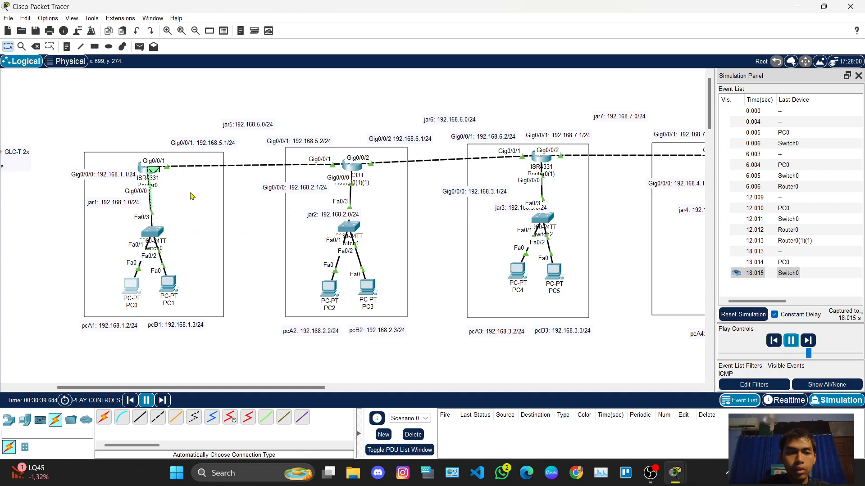
pyautogui.moveTo(809, 354); pyautogui.dragTo(832, 354)
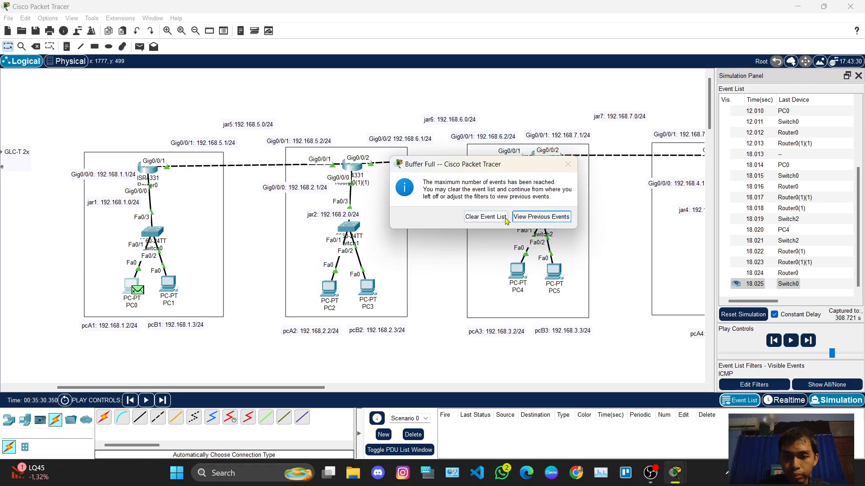
# Clear the simulation's event list, close the simulation view and return to realtime mode
pyautogui.click(486, 217)
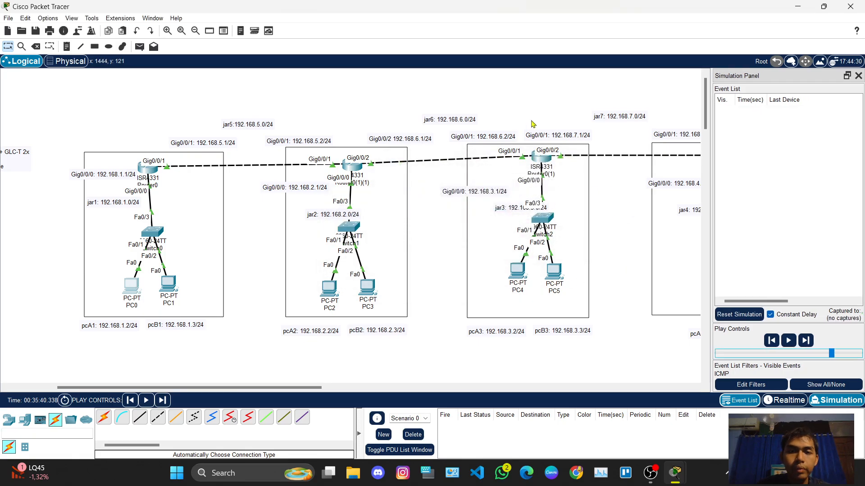
pyautogui.click(858, 77)
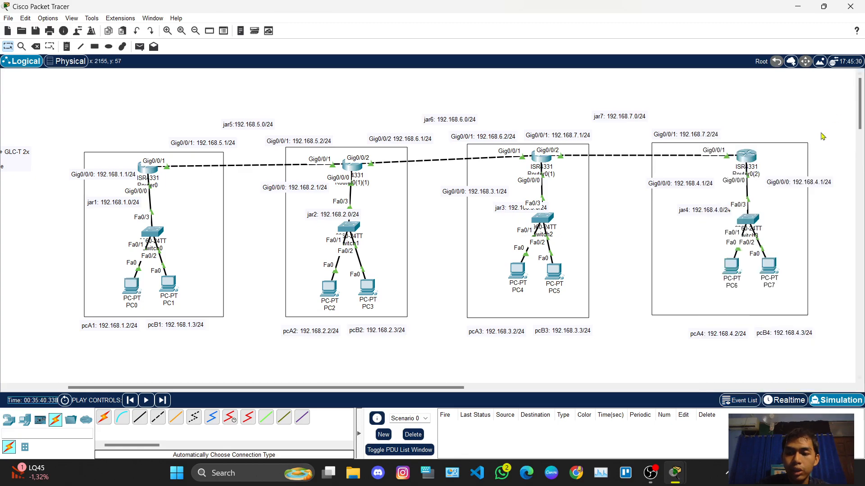
pyautogui.click(792, 401)
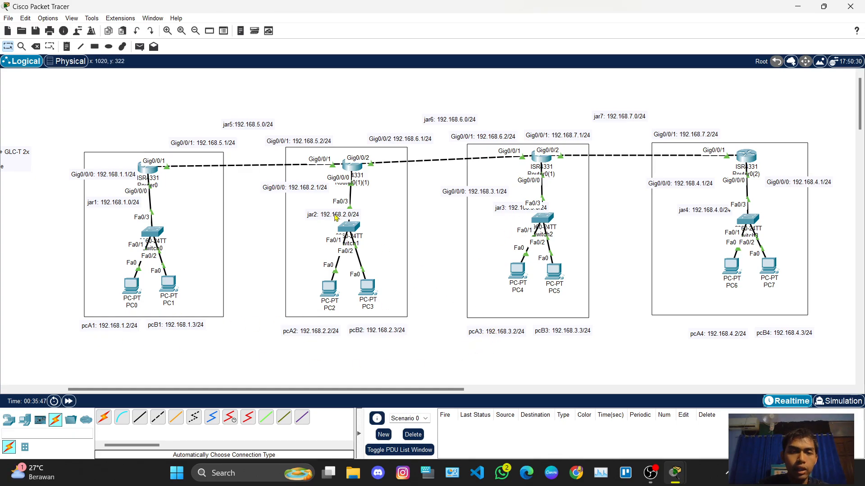
# Send simple PDUs from PC0 to PC4 and from PC0 to PC3, firing the one to PC3 a second time
pyautogui.click(139, 47)
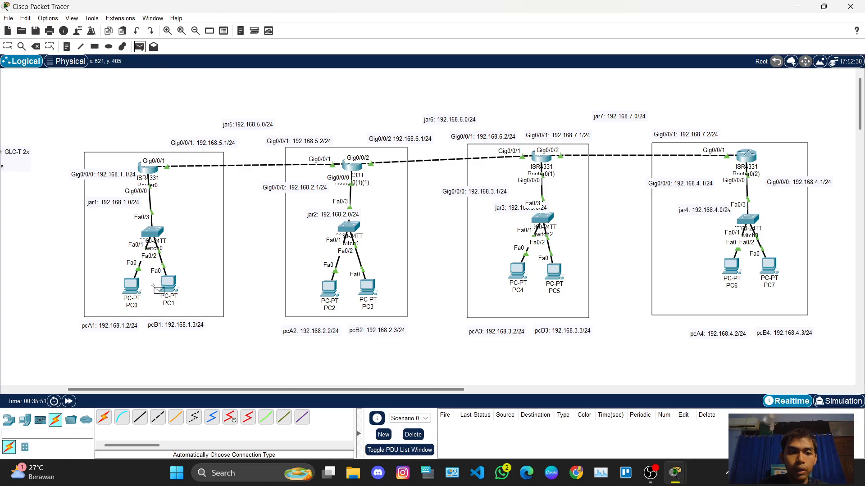
pyautogui.click(130, 286)
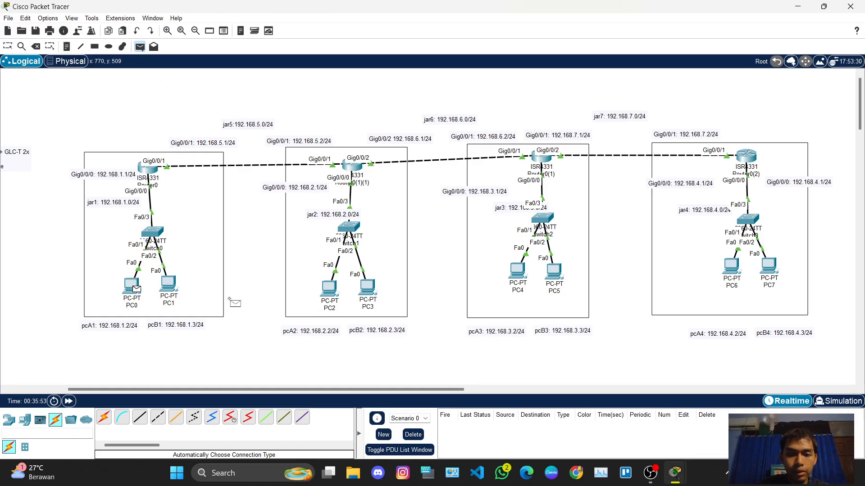
pyautogui.click(518, 273)
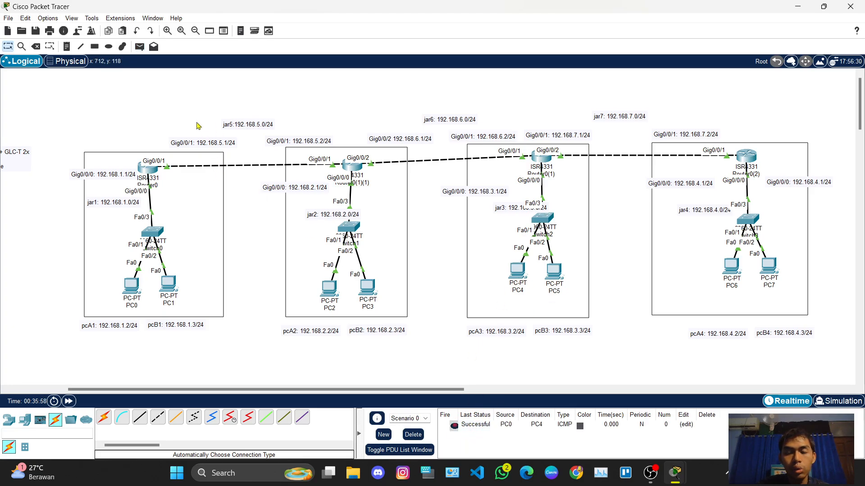
pyautogui.click(139, 46)
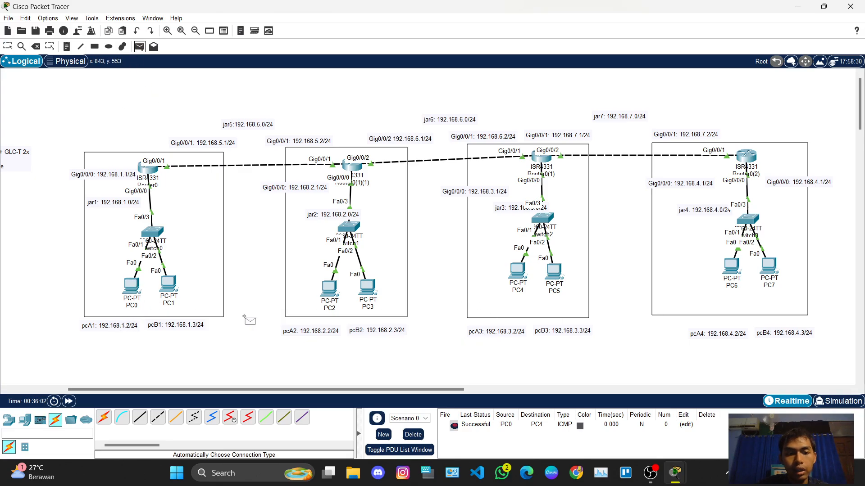
pyautogui.click(138, 298)
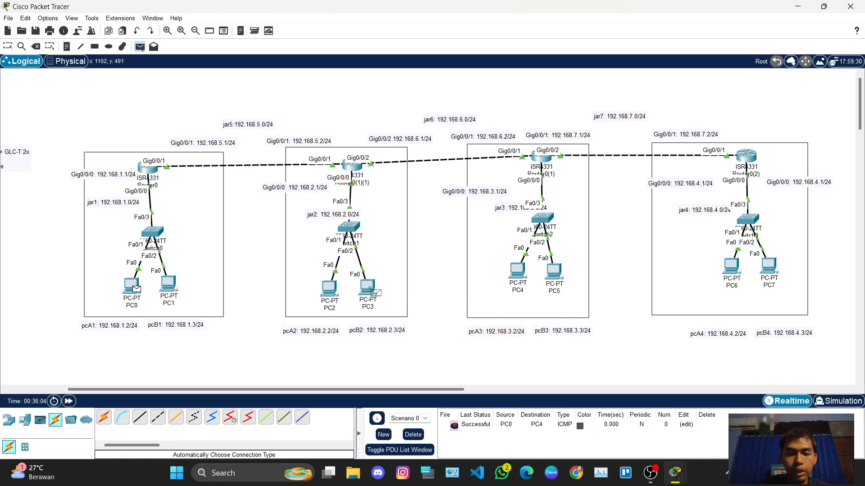
pyautogui.click(370, 288)
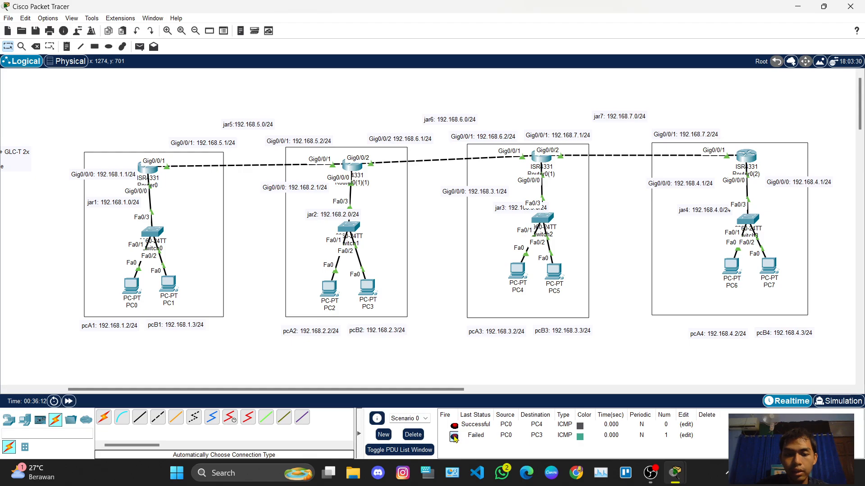
pyautogui.click(454, 437)
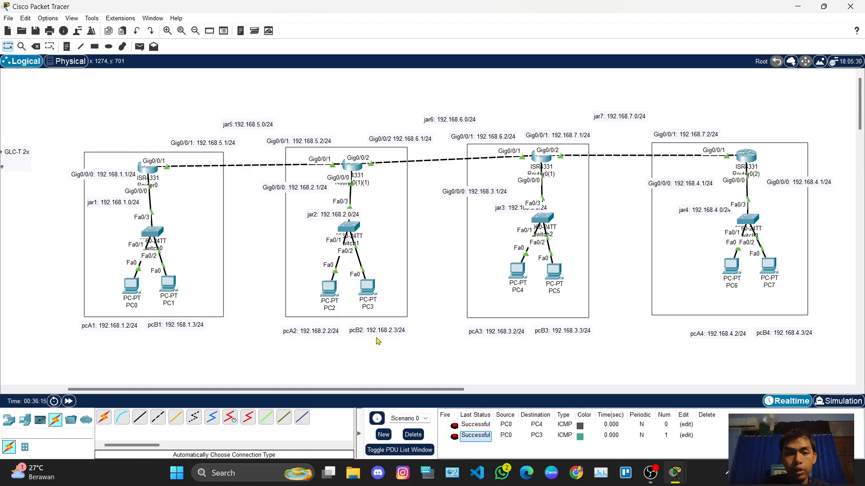
# Send a simple PDU from PC0 to PC7 and fire it again from the PDU list
pyautogui.click(140, 48)
pyautogui.click(131, 286)
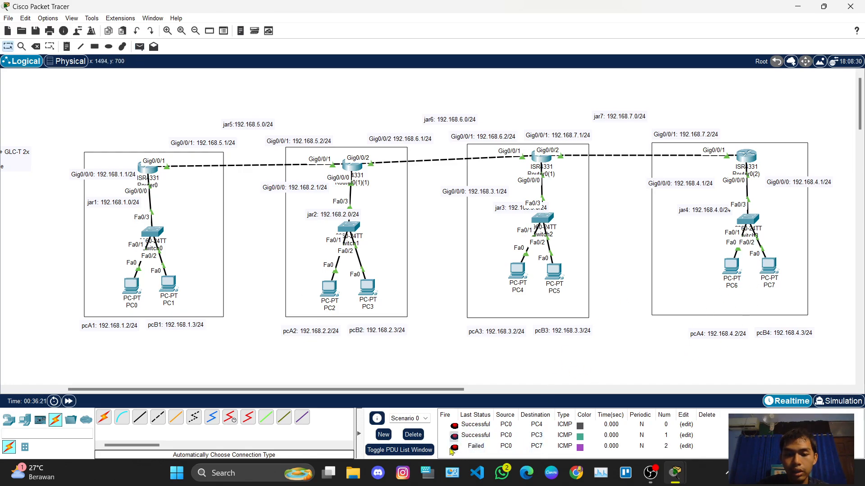
pyautogui.click(454, 448)
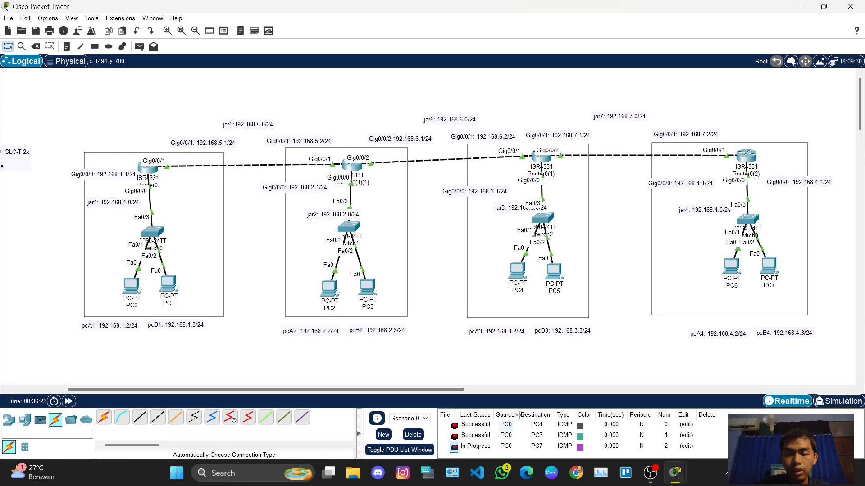
pyautogui.doubleClick(454, 448)
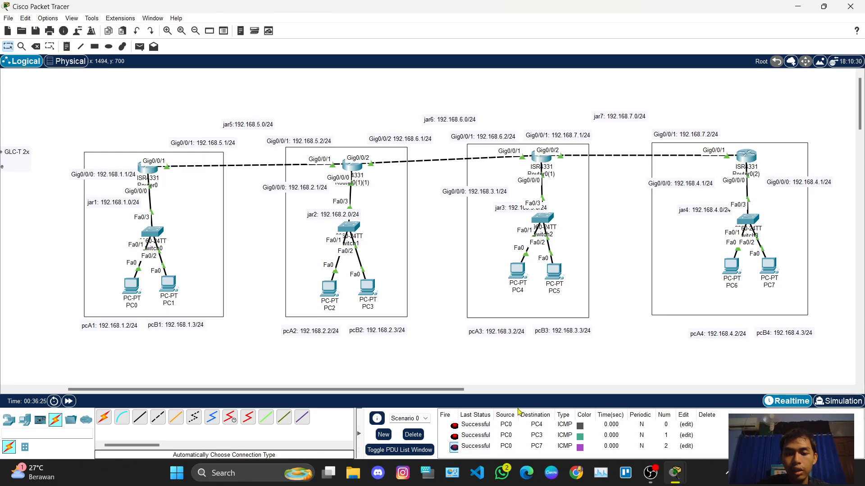
pyautogui.click(488, 447)
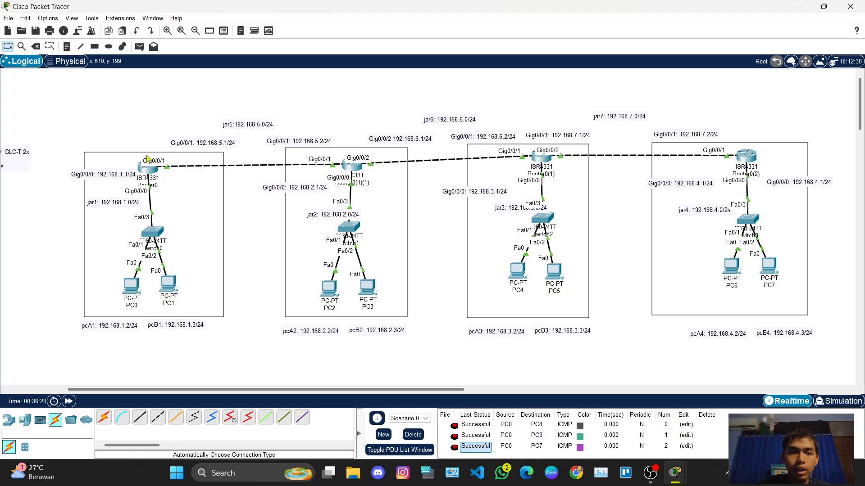
# Send a simple PDU from PC0 to PC2 and fire it again from the PDU list
pyautogui.click(139, 46)
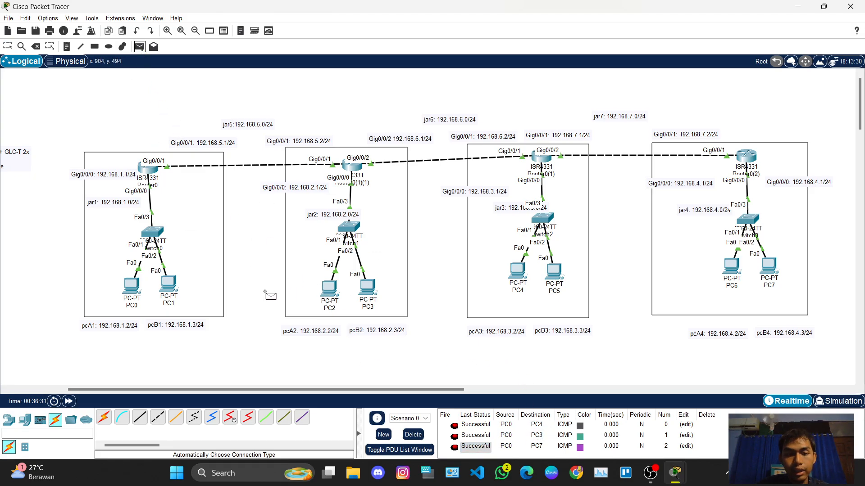
pyautogui.click(131, 286)
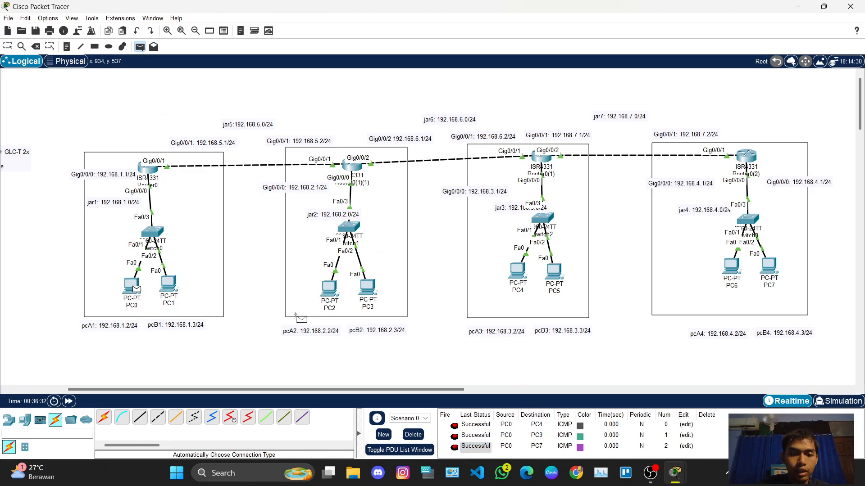
pyautogui.click(330, 292)
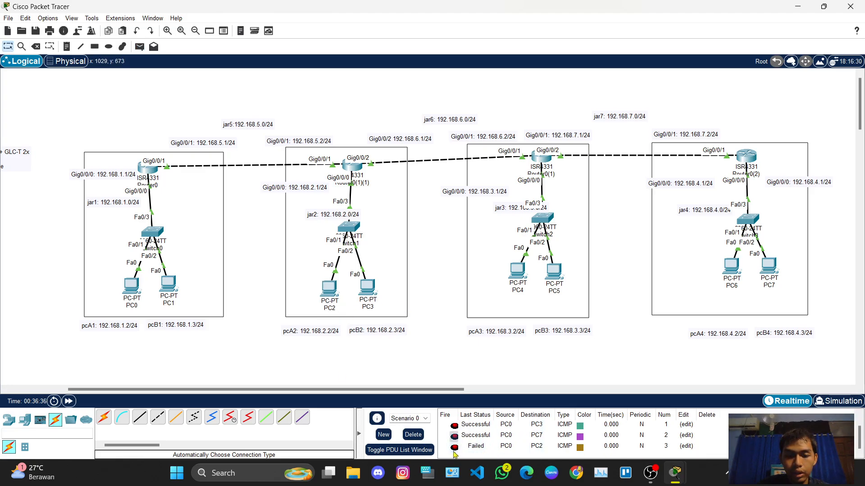
pyautogui.doubleClick(454, 449)
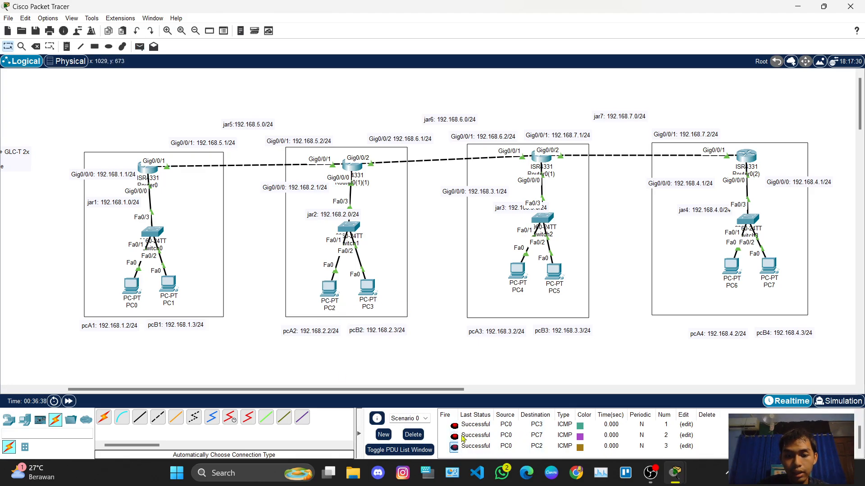
# Test the third LAN by sending simple PDUs from PC0 to PC4 and from PC0 to PC5
pyautogui.click(140, 47)
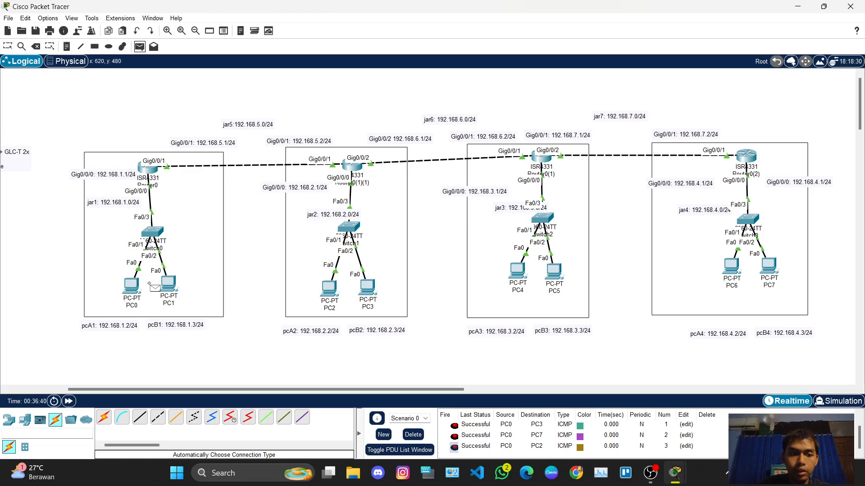
pyautogui.click(132, 286)
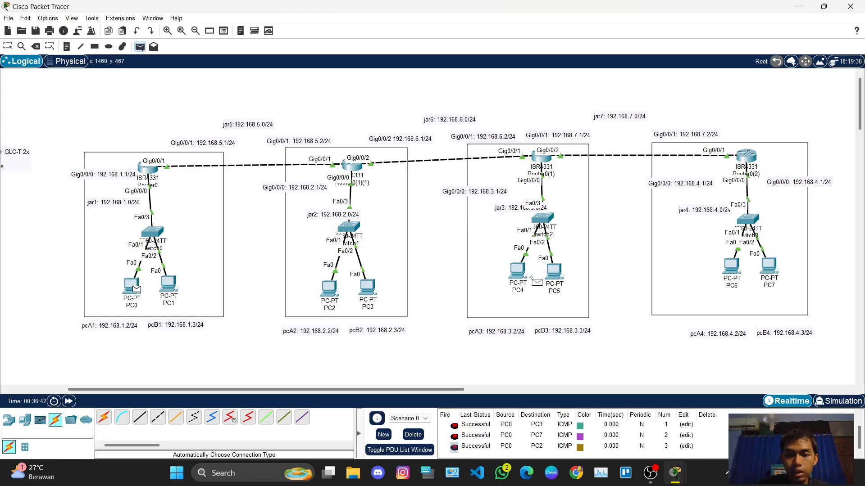
pyautogui.click(517, 275)
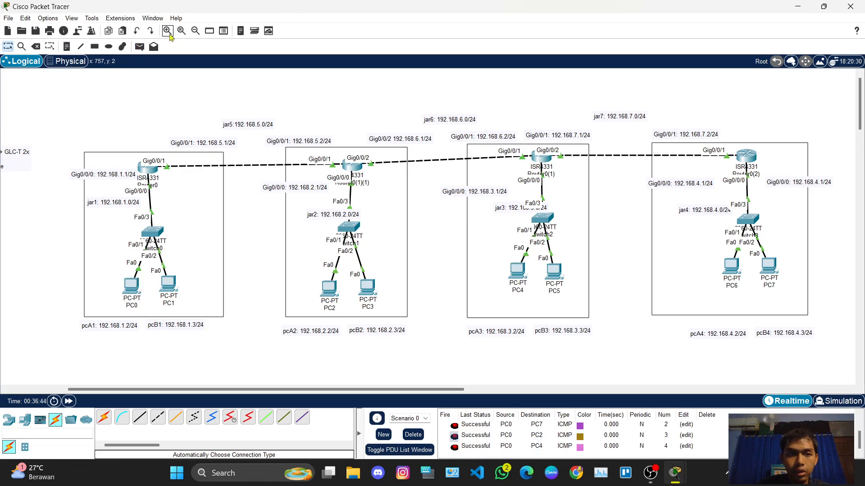
pyautogui.click(139, 47)
pyautogui.click(131, 287)
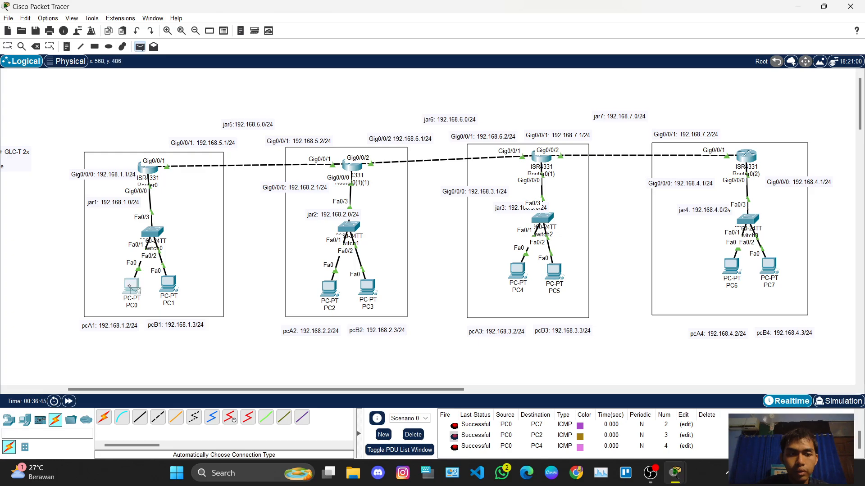
pyautogui.click(550, 271)
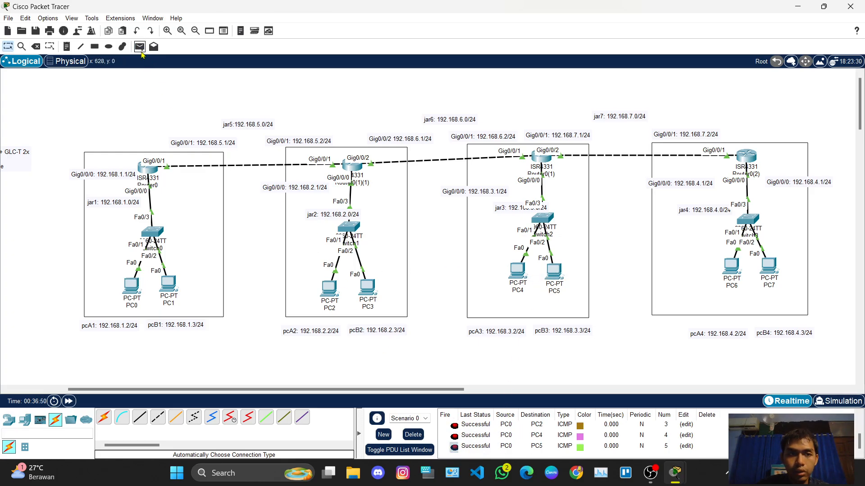
# Send simple PDUs in both directions between PC6 and PC0, starting with PC6 as the source
pyautogui.click(139, 47)
pyautogui.click(731, 267)
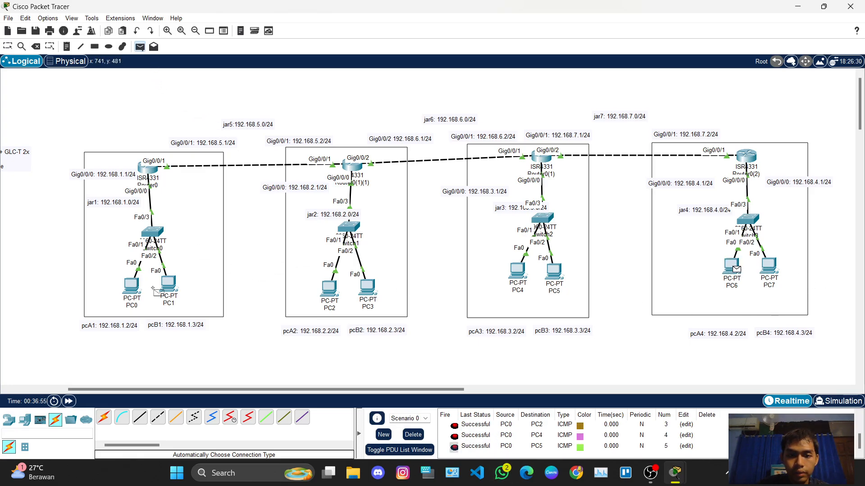
pyautogui.click(132, 288)
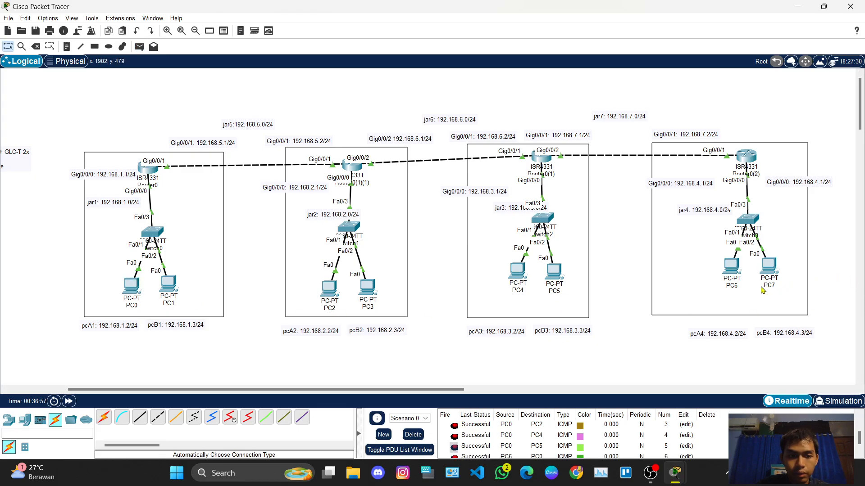
pyautogui.click(139, 47)
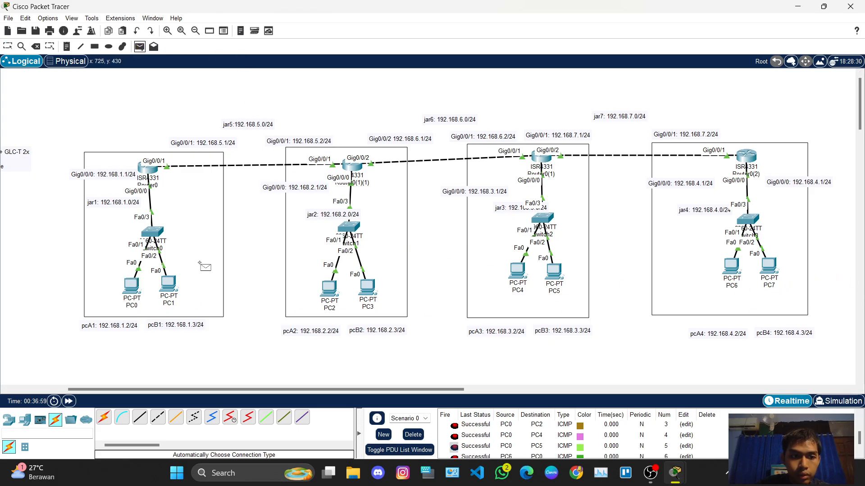
pyautogui.click(128, 285)
pyautogui.click(731, 270)
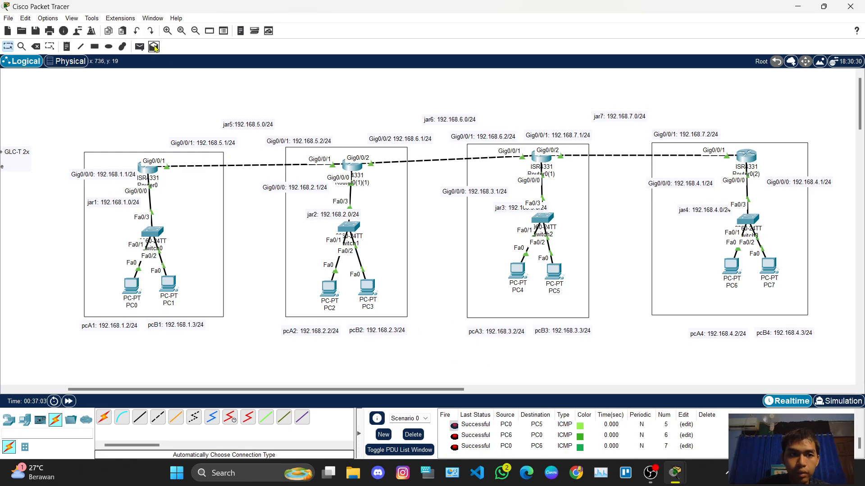
# Send a simple PDU from PC2 to PC7 to test the path between the second and fourth LANs
pyautogui.click(139, 46)
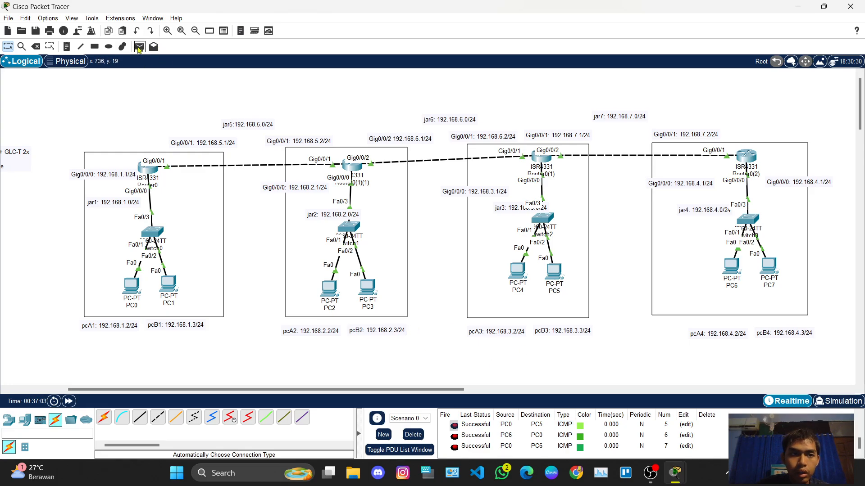
pyautogui.click(332, 290)
pyautogui.click(770, 271)
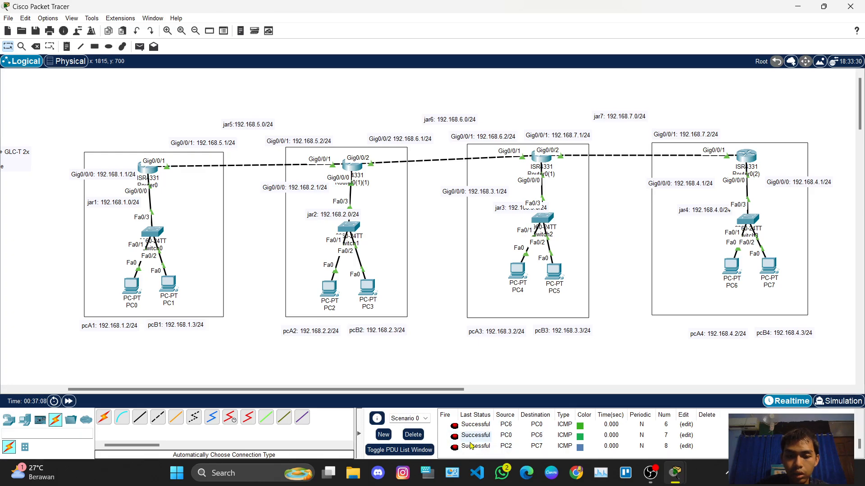
# Delete the current scenario's PDUs and send a new simple PDU from PC1 to PC4
pyautogui.click(413, 435)
pyautogui.click(139, 46)
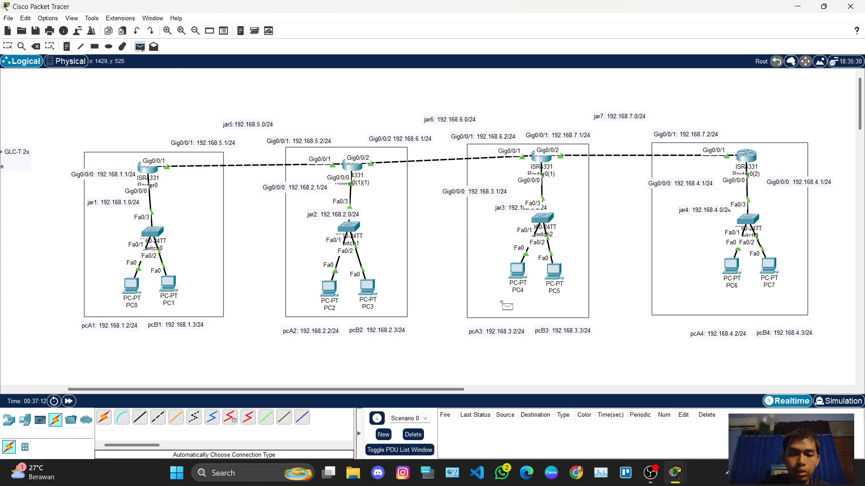
pyautogui.click(169, 283)
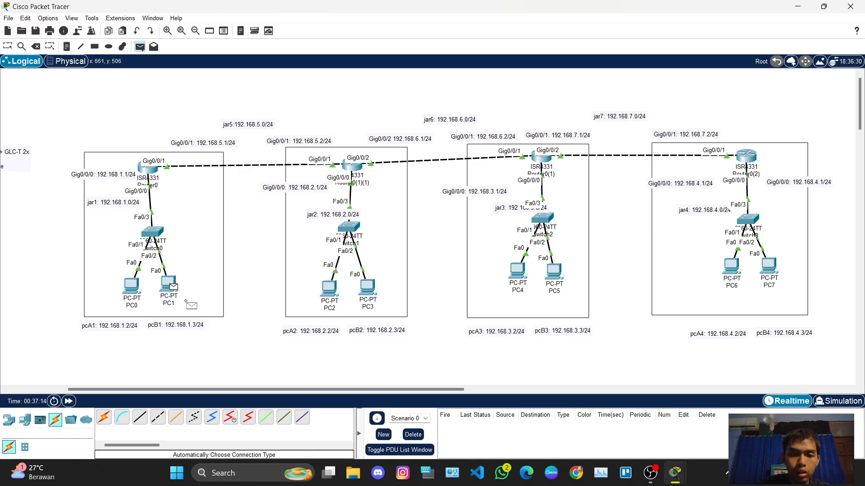
pyautogui.click(517, 271)
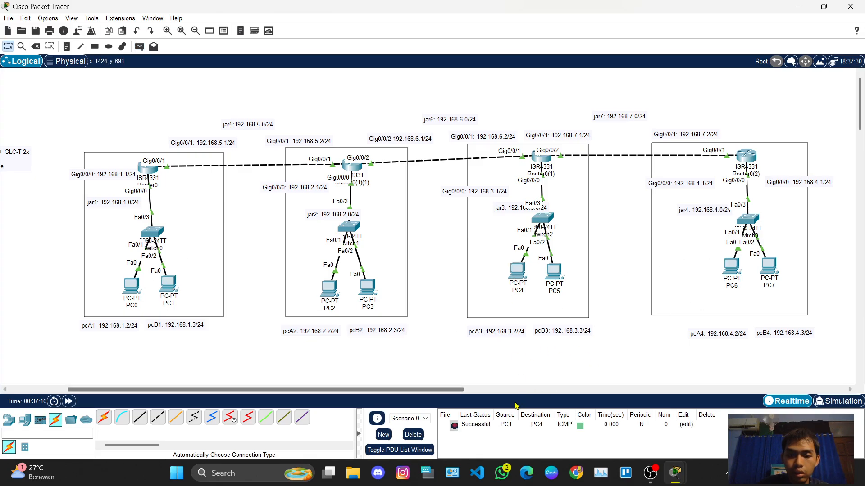
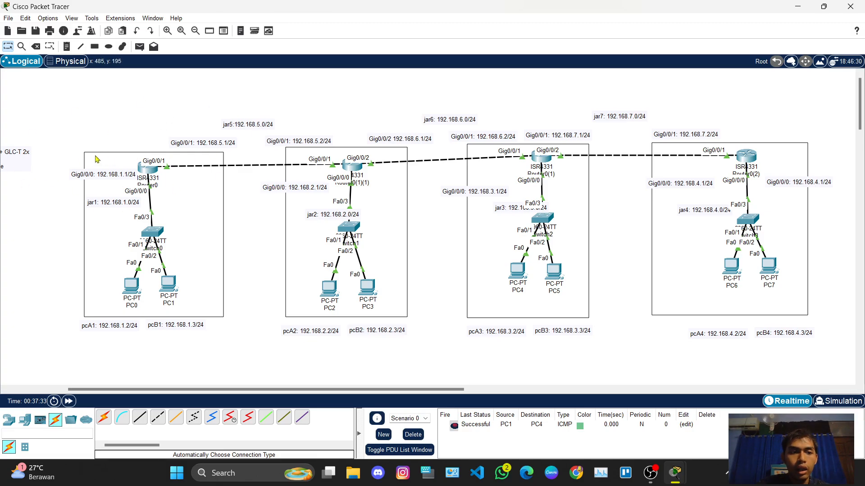
# Duplicate the entire topology with its text labels and place the copy below the original network
pyautogui.hscroll(-5, 101, 157)
pyautogui.hscroll(4, 101, 157)
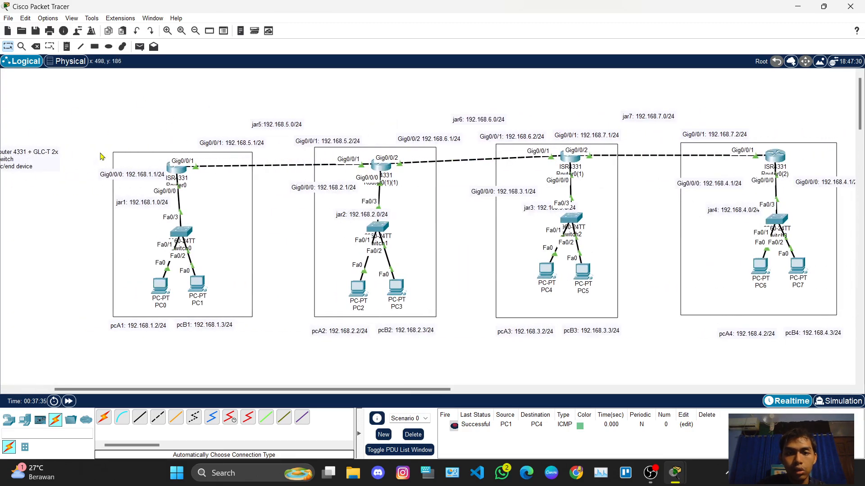
pyautogui.scroll(-1, 101, 157)
pyautogui.hscroll(-3, 101, 156)
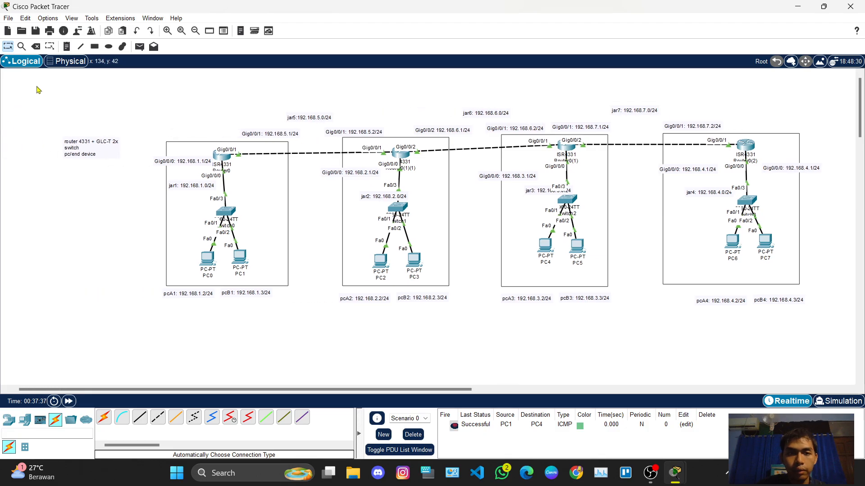
pyautogui.moveTo(37, 89); pyautogui.dragTo(813, 338)
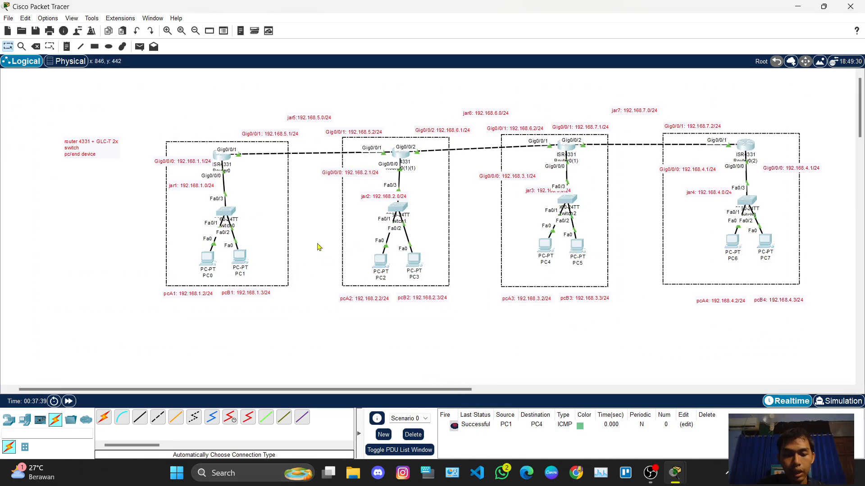
pyautogui.hotkey('ctrl', 'v')
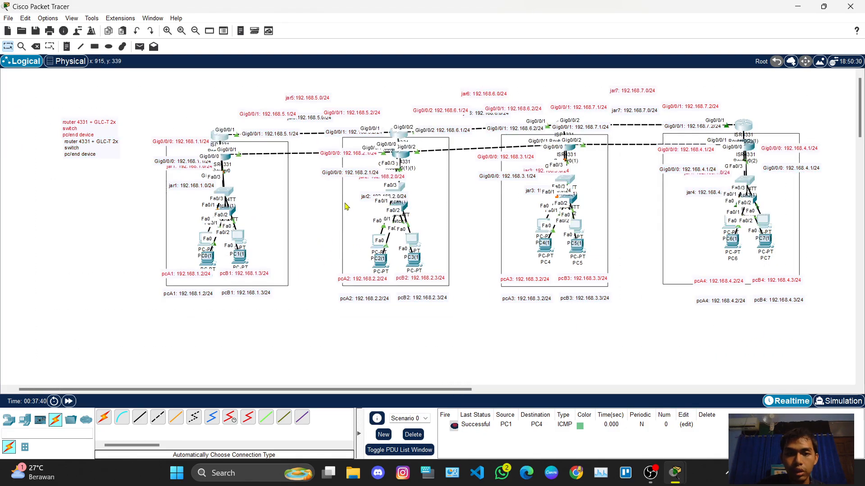
pyautogui.moveTo(396, 137); pyautogui.dragTo(409, 289)
pyautogui.click(317, 251)
pyautogui.scroll(-3, 317, 251)
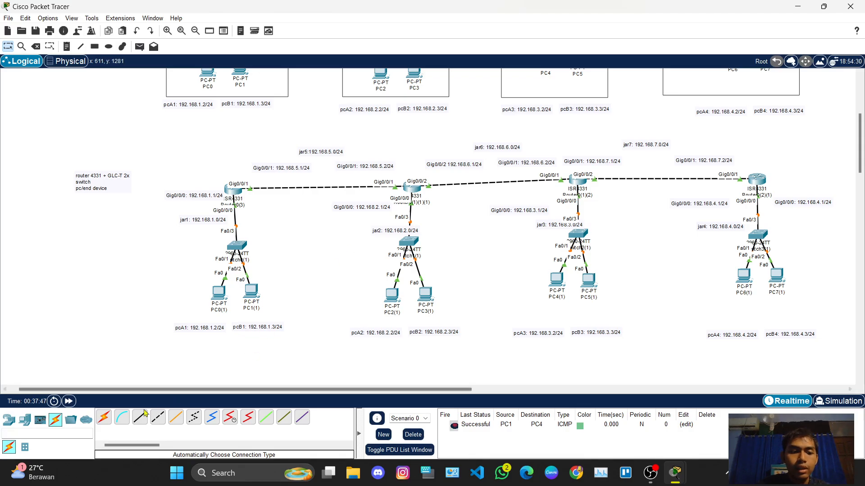
# Fast-forward the network time, then remove the static route to 192.168.2.0/24 via 192.168.5.2 from the copied first router, Router0(3)
pyautogui.click(69, 401)
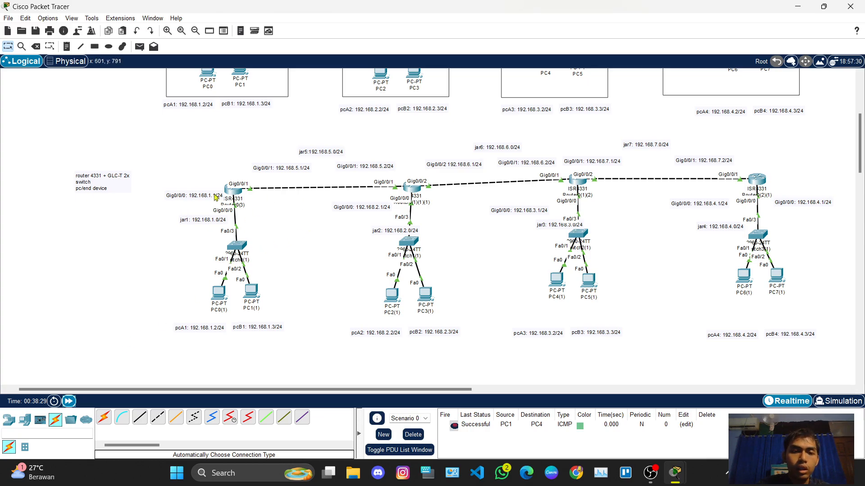
pyautogui.click(230, 193)
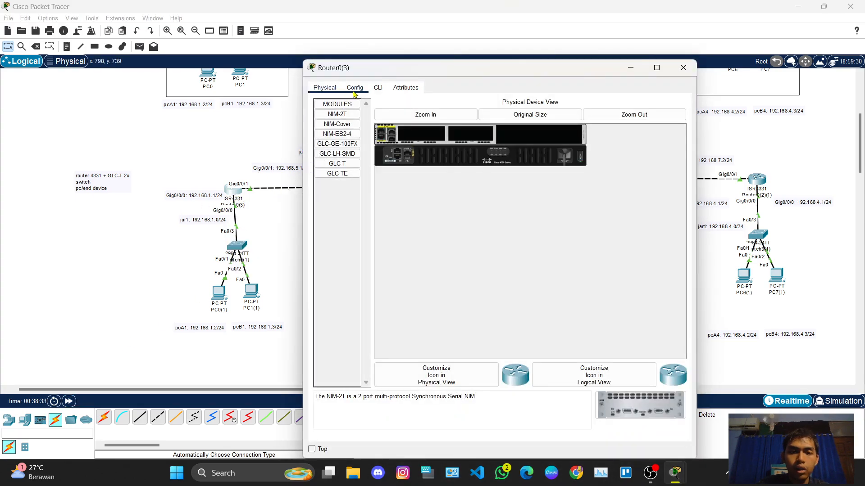
pyautogui.click(354, 90)
pyautogui.moveTo(382, 67); pyautogui.dragTo(455, 58)
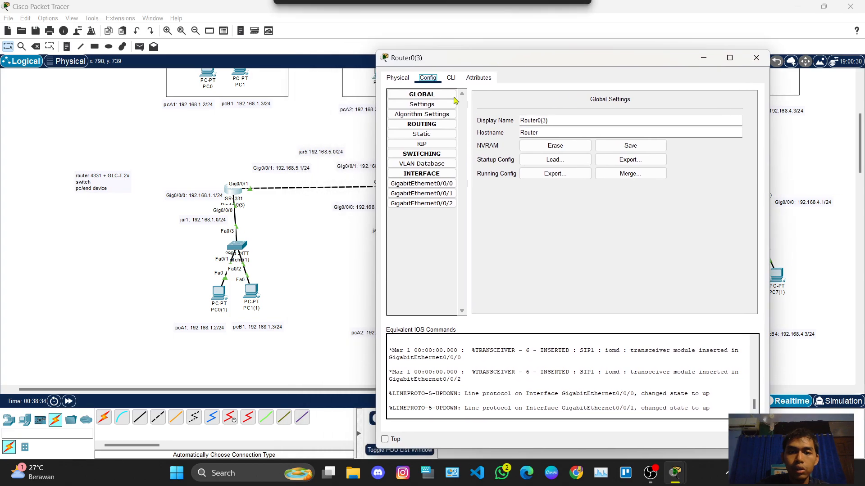
pyautogui.click(422, 134)
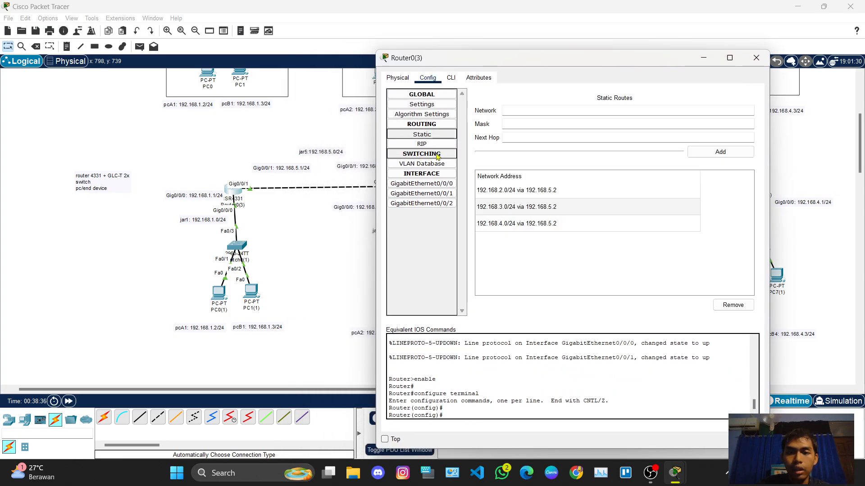
pyautogui.click(434, 145)
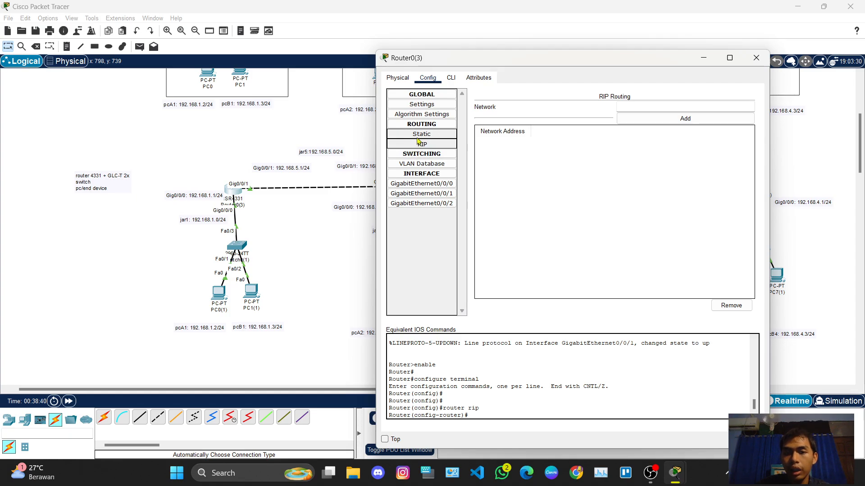
pyautogui.click(422, 134)
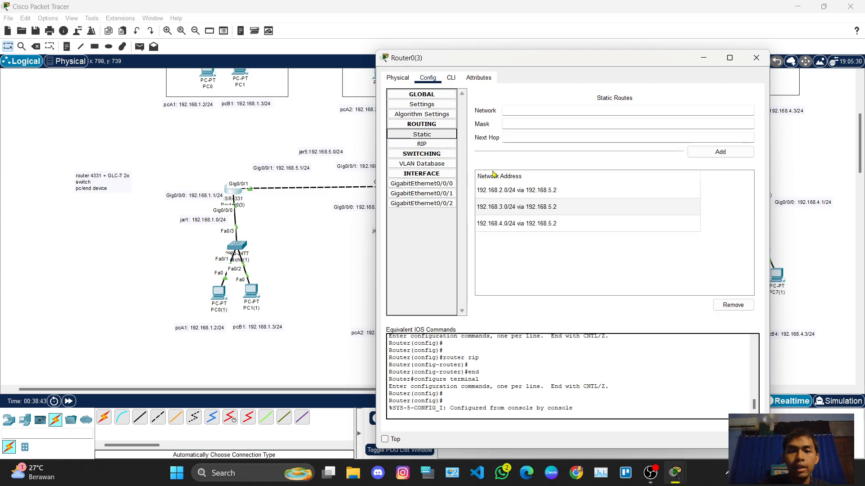
pyautogui.click(540, 192)
pyautogui.click(734, 305)
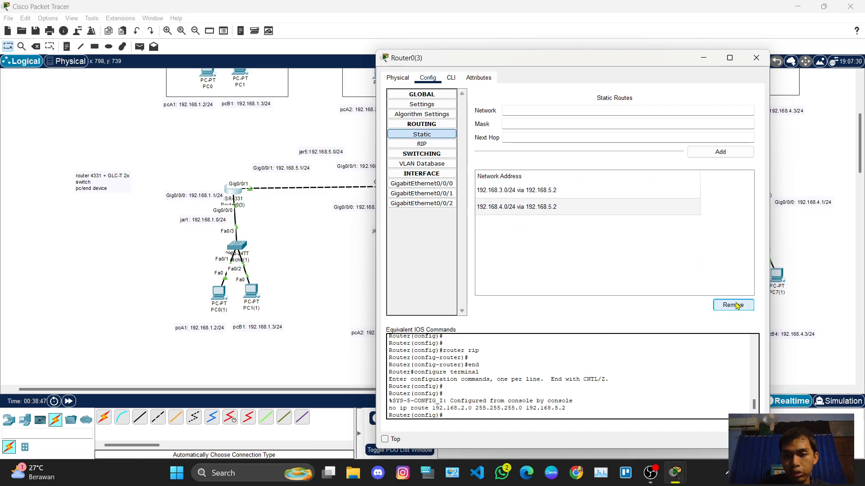
# Remove the static routes to 192.168.3.0/24 and 192.168.4.0/24 via 192.168.5.2 from Router0(3), and close its window
pyautogui.click(531, 190)
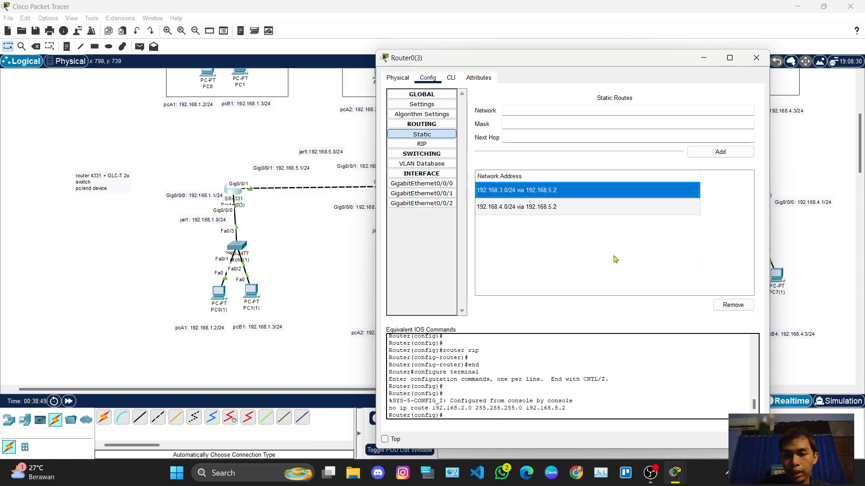
pyautogui.click(733, 305)
pyautogui.click(540, 197)
pyautogui.click(734, 305)
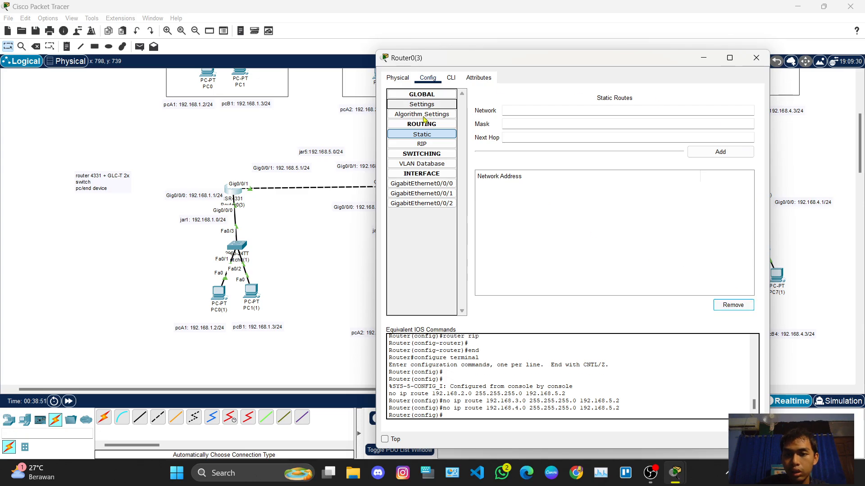
pyautogui.click(756, 58)
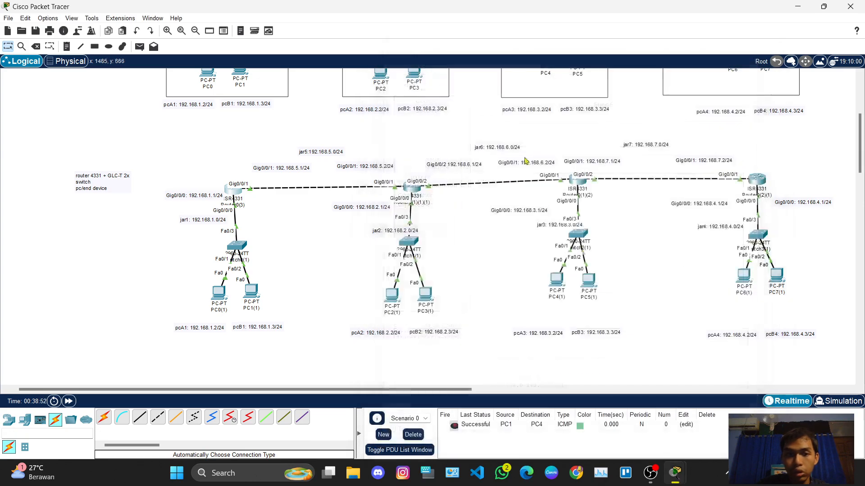
# Remove Router0(1)(1)(1)'s static routes to 192.168.1.0/24 via 192.168.5.1 and to 192.168.3.0/24 and 192.168.4.0/24 via 192.168.6.2
pyautogui.click(416, 190)
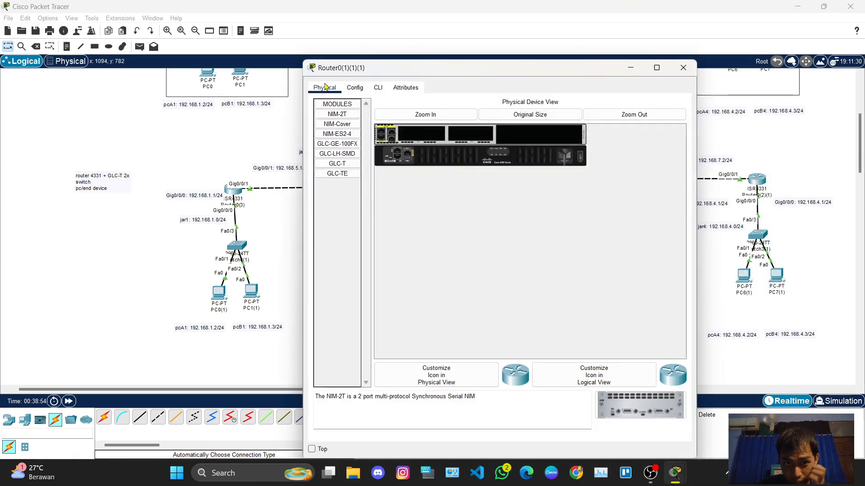
pyautogui.click(355, 87)
pyautogui.click(368, 195)
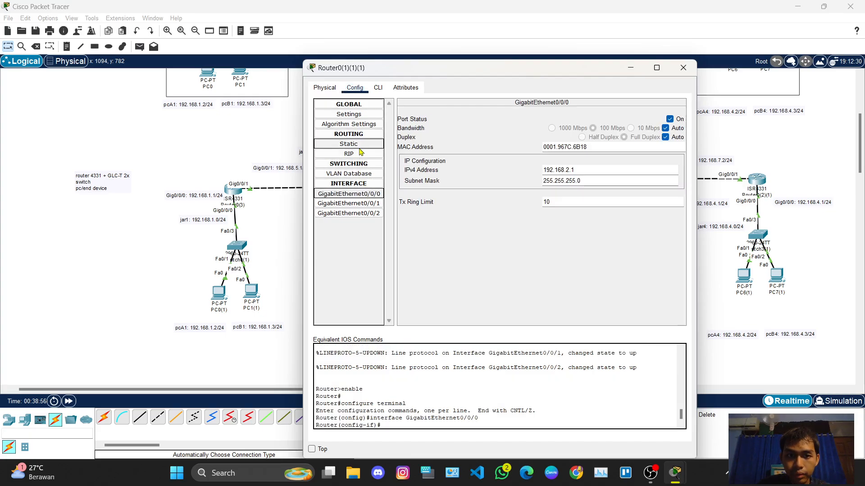
pyautogui.click(349, 144)
pyautogui.click(464, 204)
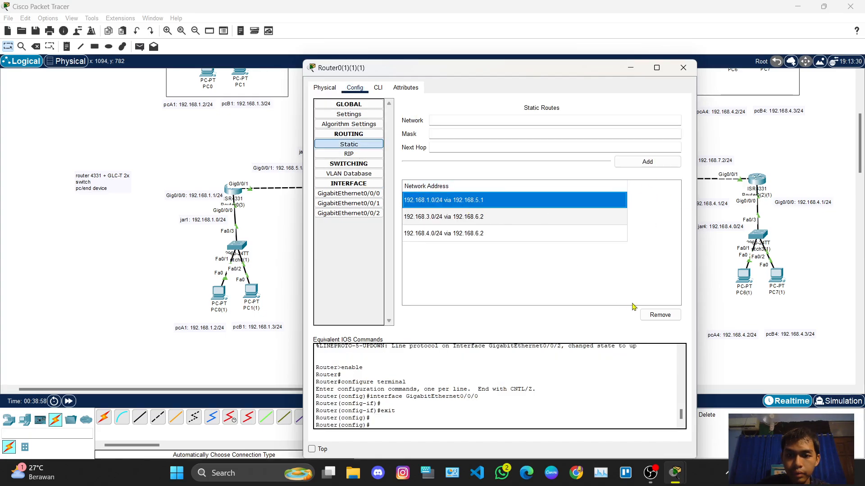
pyautogui.click(642, 314)
pyautogui.click(448, 202)
pyautogui.click(641, 317)
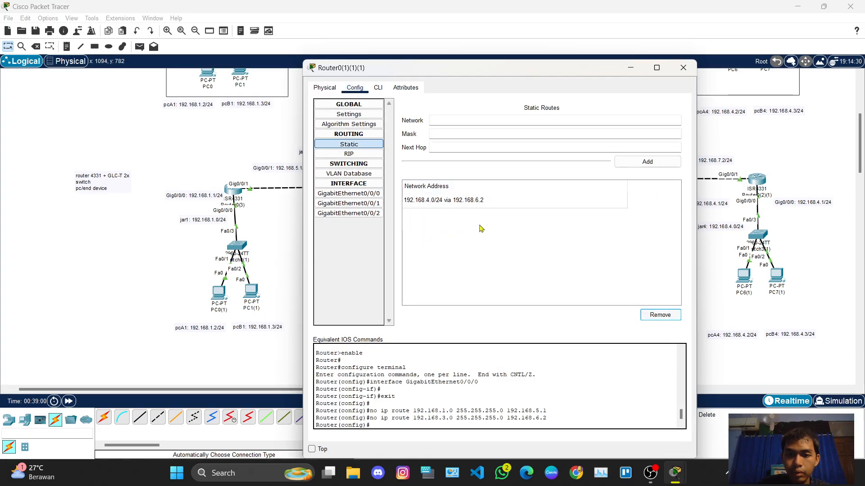
pyautogui.click(464, 204)
pyautogui.click(653, 315)
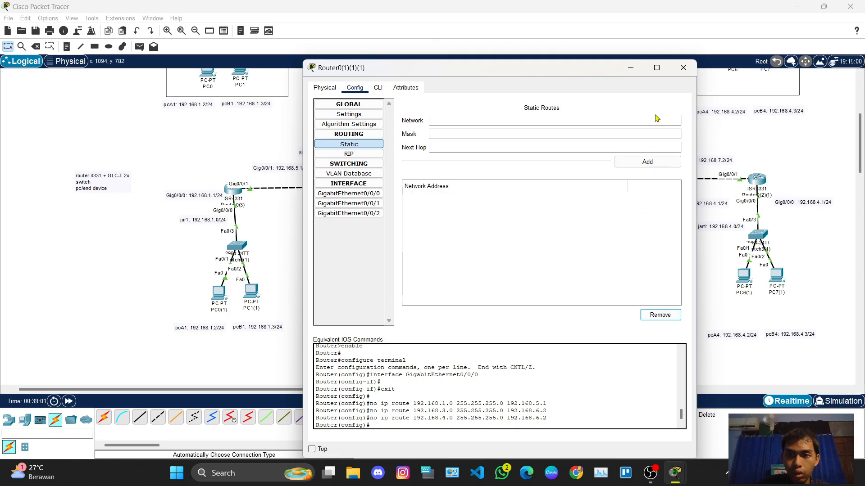
pyautogui.click(683, 68)
# Remove Router0(1)(2)'s static routes to 192.168.2.0/24 and 192.168.1.0/24 via 192.168.6.1 and to 192.168.4.0/24 via 192.168.7.2
pyautogui.click(577, 184)
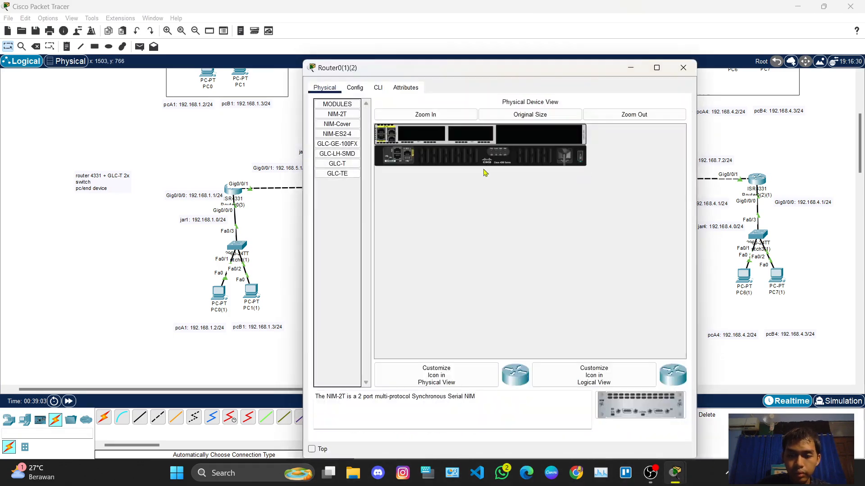
pyautogui.click(354, 88)
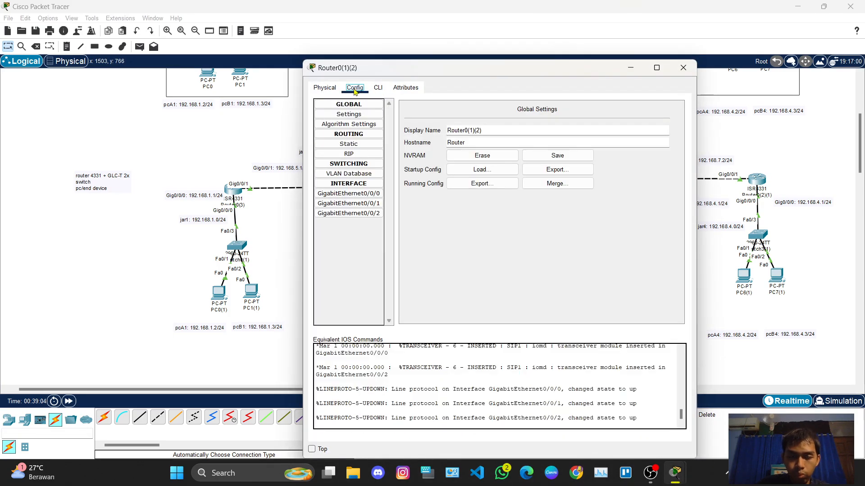
pyautogui.click(360, 145)
pyautogui.click(496, 200)
pyautogui.click(643, 314)
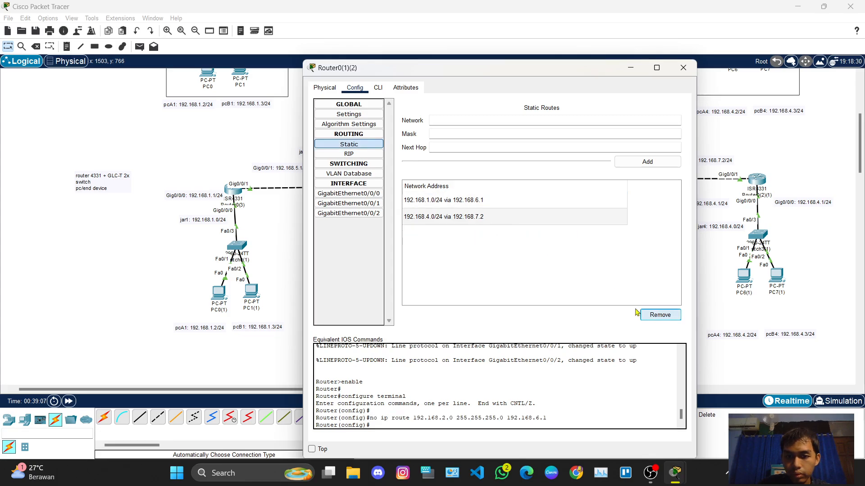
pyautogui.click(455, 203)
pyautogui.click(642, 315)
pyautogui.click(461, 203)
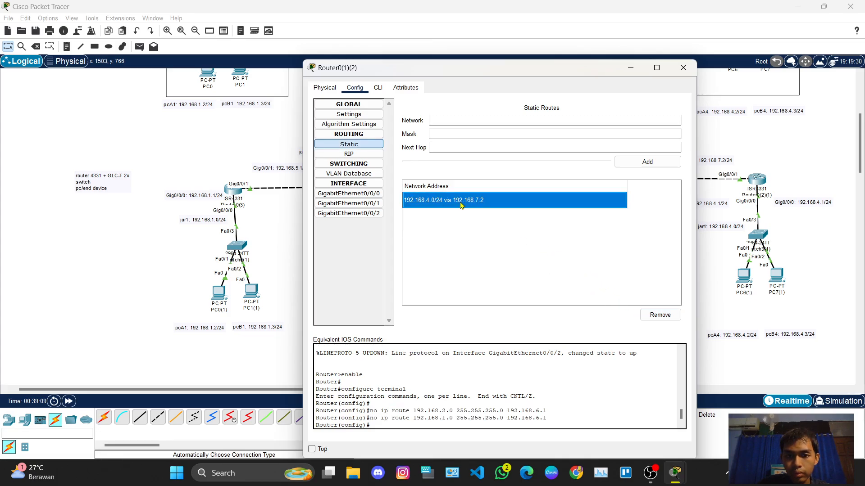
pyautogui.click(660, 315)
pyautogui.click(683, 68)
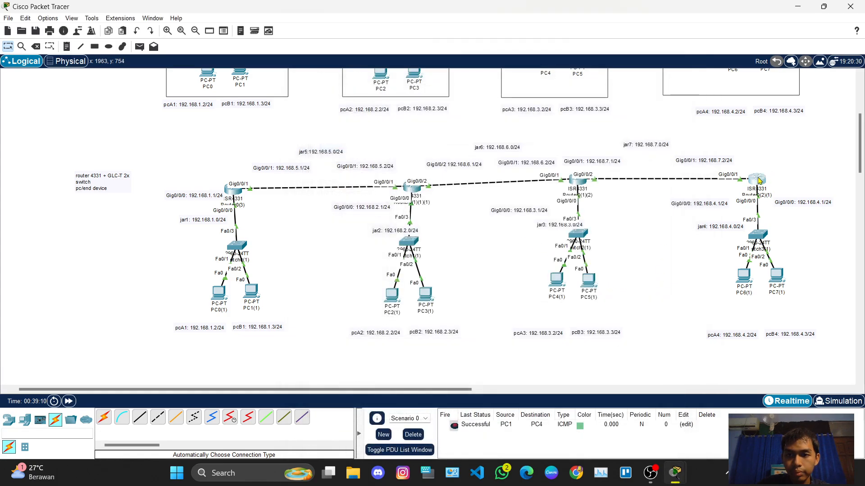
# Remove the static routes to 192.168.3.0/24, 192.168.2.0/24 and 192.168.1.0/24 via 192.168.7.1 from Router0(2)(1)
pyautogui.click(758, 180)
pyautogui.click(355, 88)
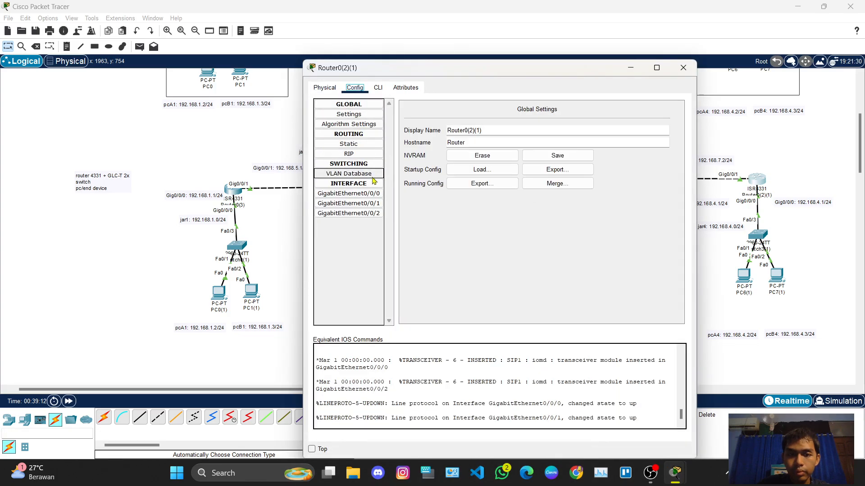
pyautogui.click(367, 144)
pyautogui.click(484, 205)
pyautogui.click(659, 315)
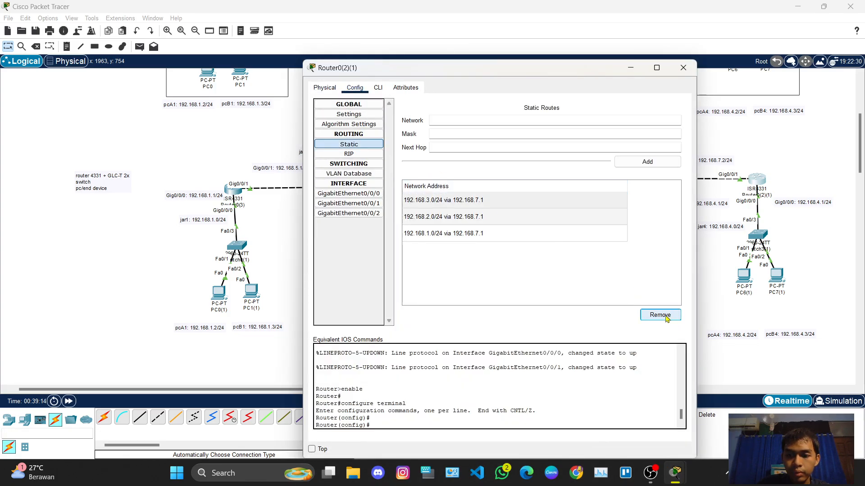
pyautogui.click(452, 203)
pyautogui.click(644, 314)
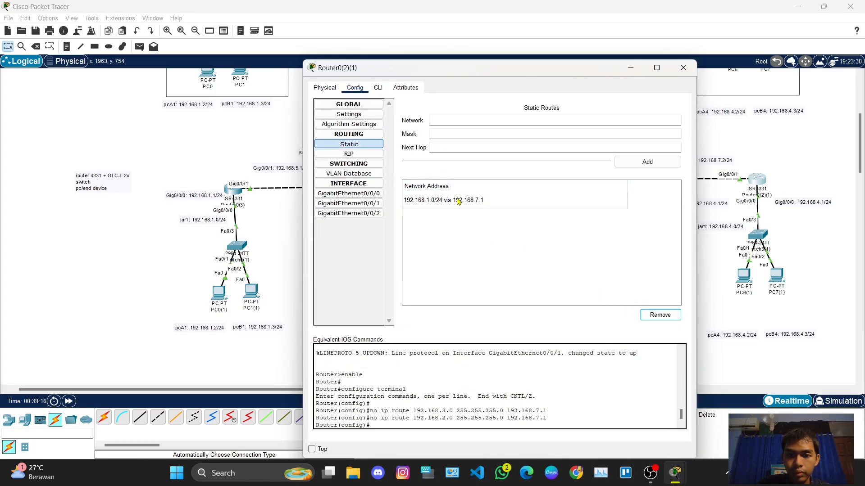
pyautogui.click(678, 318)
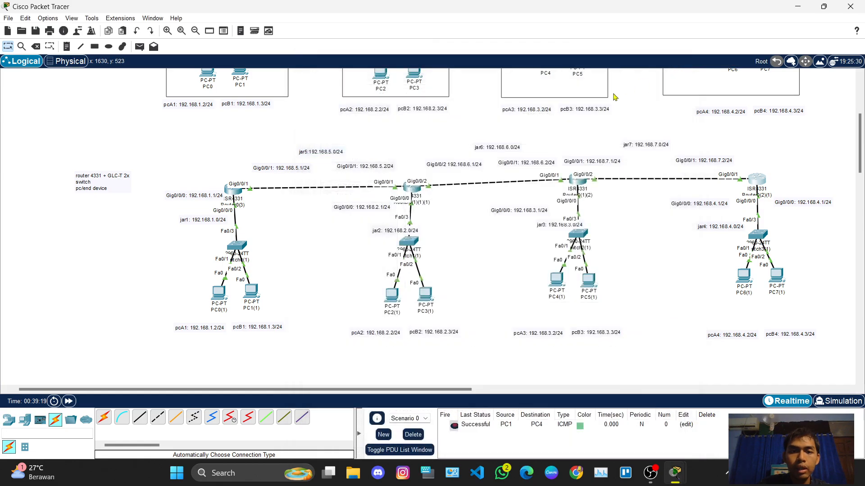
pyautogui.click(682, 68)
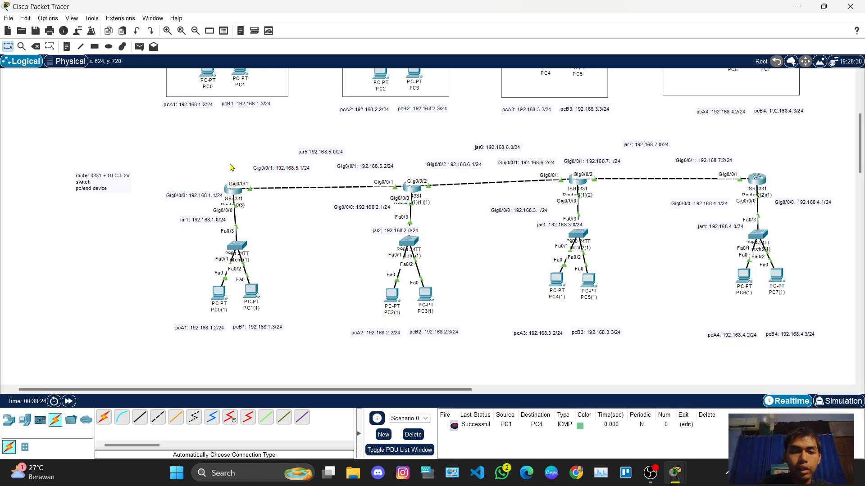
# Open the RIP routing settings of Router0(3) and place its window clear of the copied first LAN
pyautogui.click(232, 191)
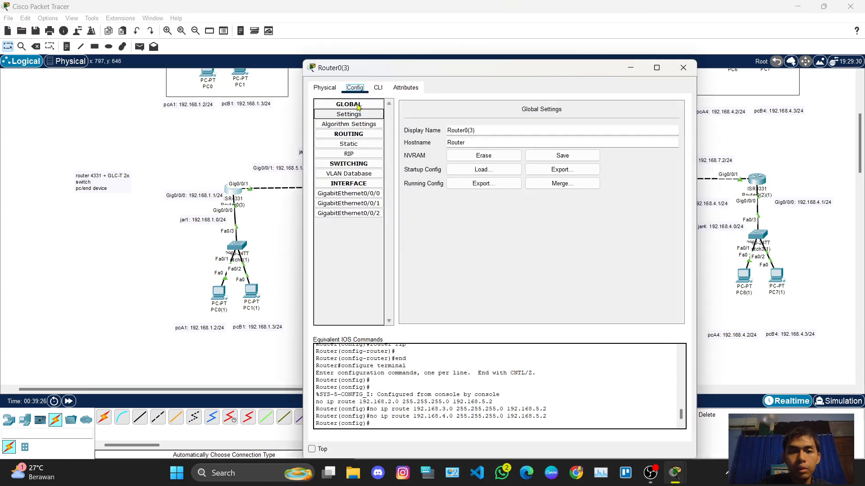
pyautogui.click(357, 155)
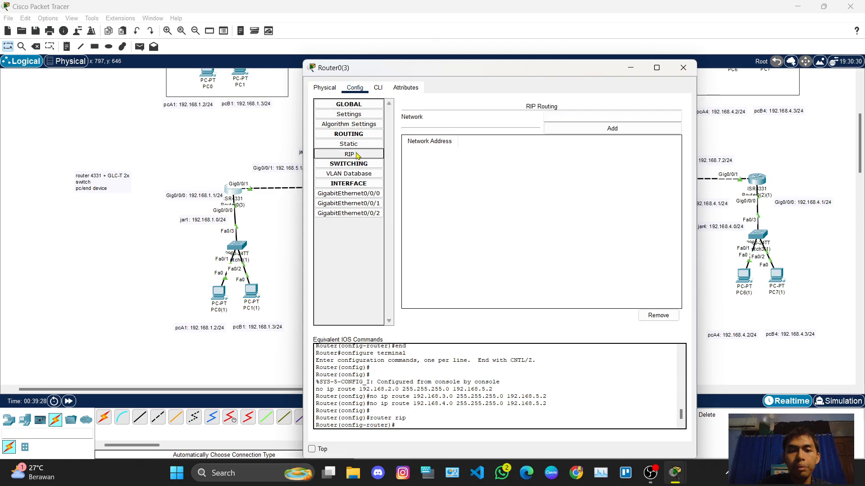
pyautogui.moveTo(466, 72); pyautogui.dragTo(604, 126)
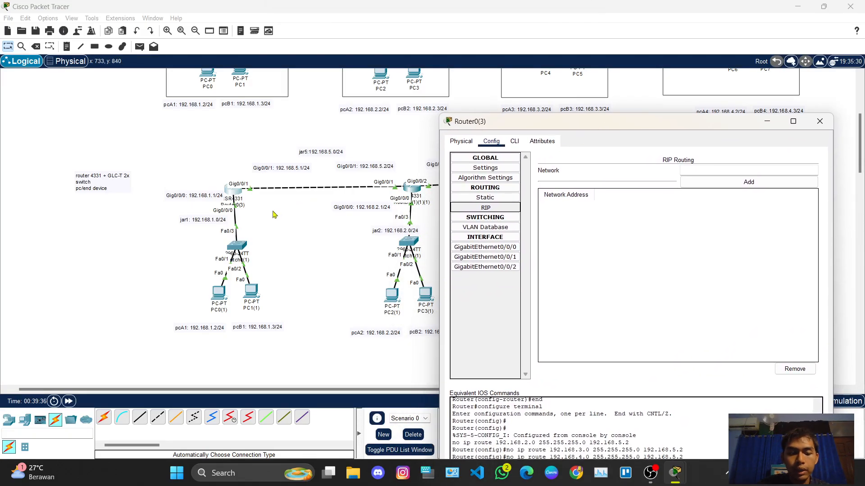
pyautogui.scroll(1, 270, 212)
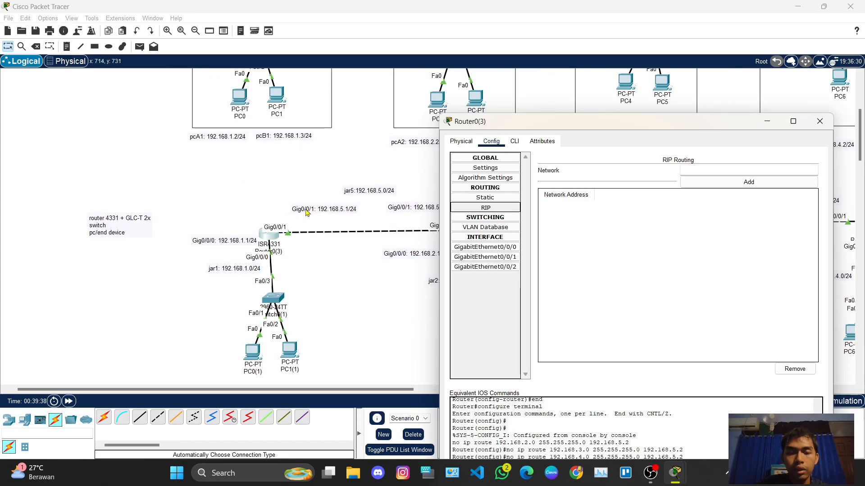
pyautogui.scroll(-2, 306, 213)
pyautogui.moveTo(545, 121); pyautogui.dragTo(517, 118)
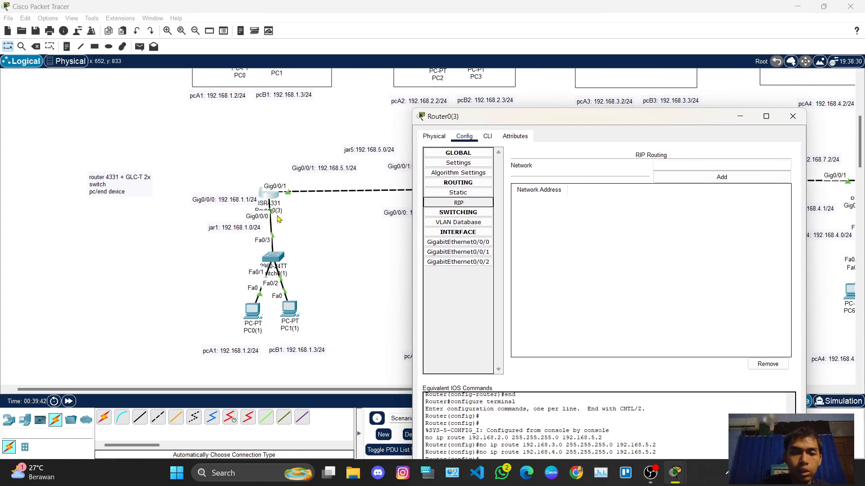
# Shift the copied jar1: 192.168.1.0/24 and jar5: 192.168.5.0/24 labels slightly away from the topology's links
pyautogui.moveTo(238, 229); pyautogui.dragTo(231, 232)
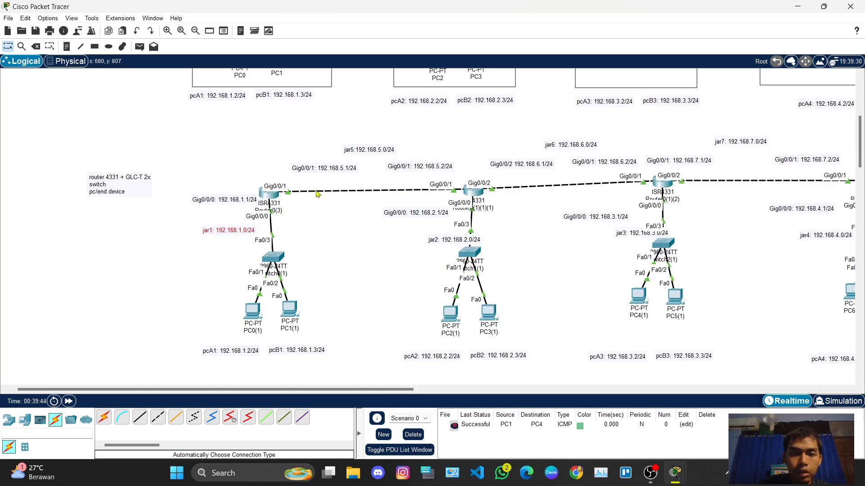
pyautogui.moveTo(363, 151); pyautogui.dragTo(358, 144)
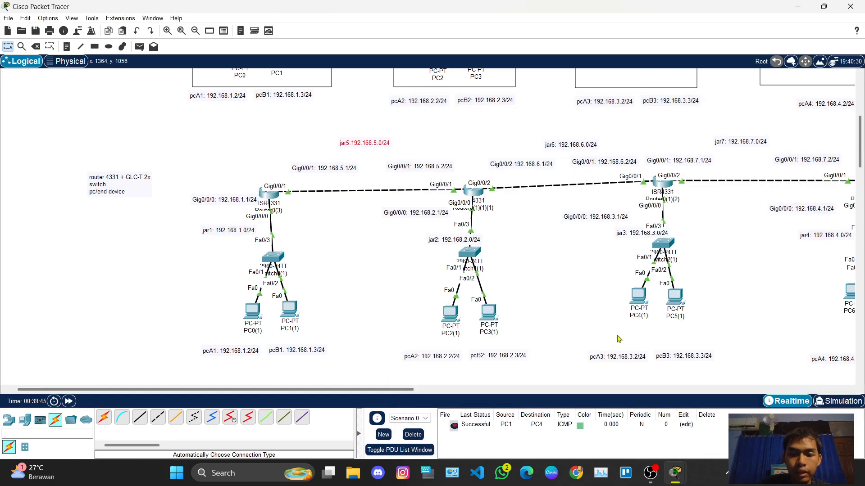
# Close the leftover PC0 window and bring Router0(3)'s RIP settings back beside the copied first LAN
pyautogui.moveTo(673, 479)
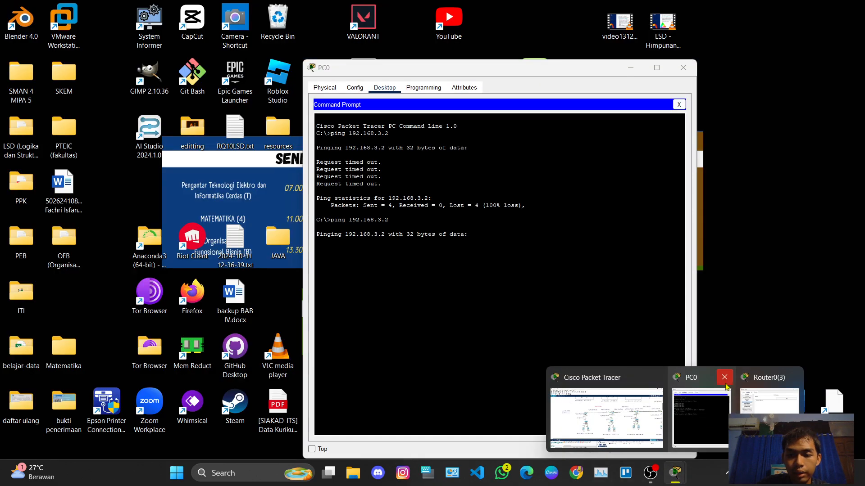
pyautogui.click(724, 378)
pyautogui.click(738, 399)
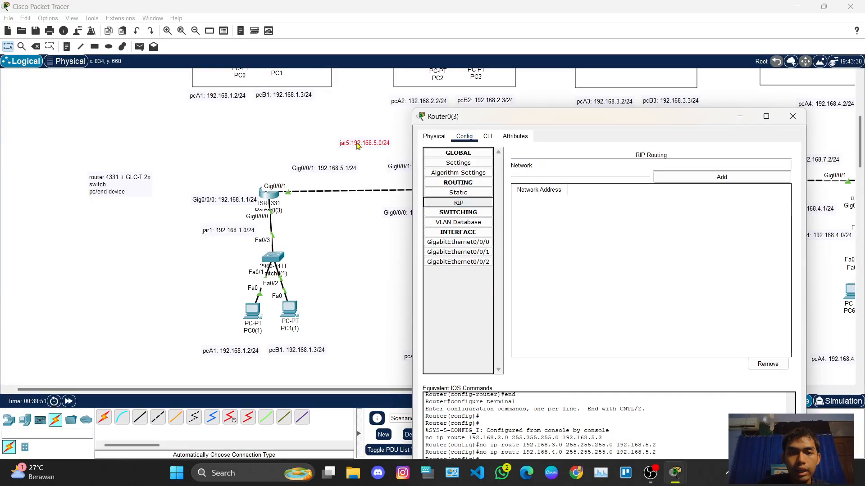
pyautogui.moveTo(566, 121); pyautogui.dragTo(605, 113)
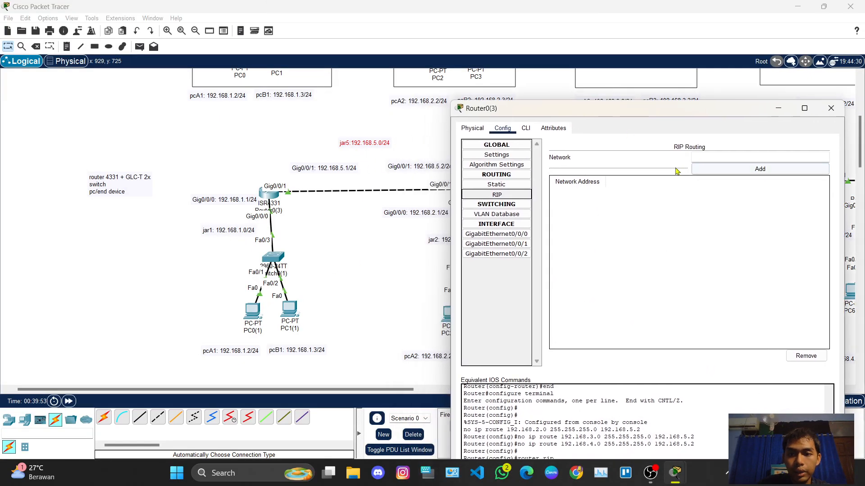
# Add the networks 192.168.1.0 and 192.168.5.0 to Router0(3)'s RIP routing, copying the 192.168.5.0 address for reuse
pyautogui.click(708, 157)
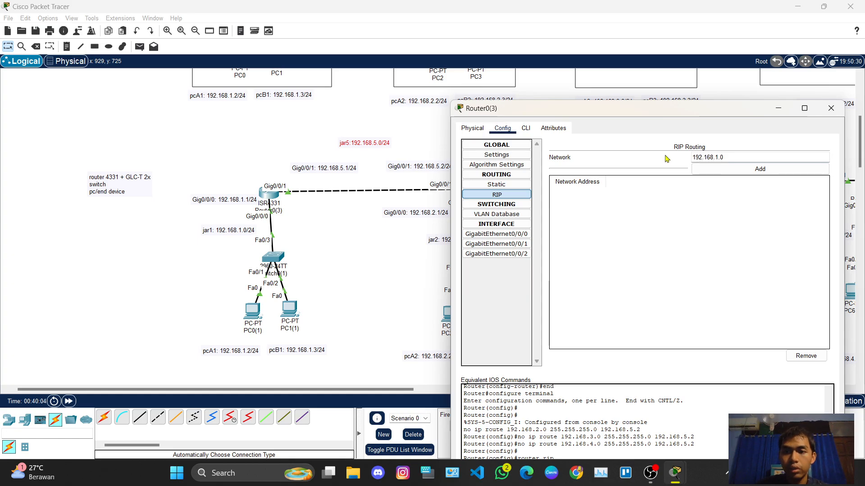
pyautogui.click(692, 170)
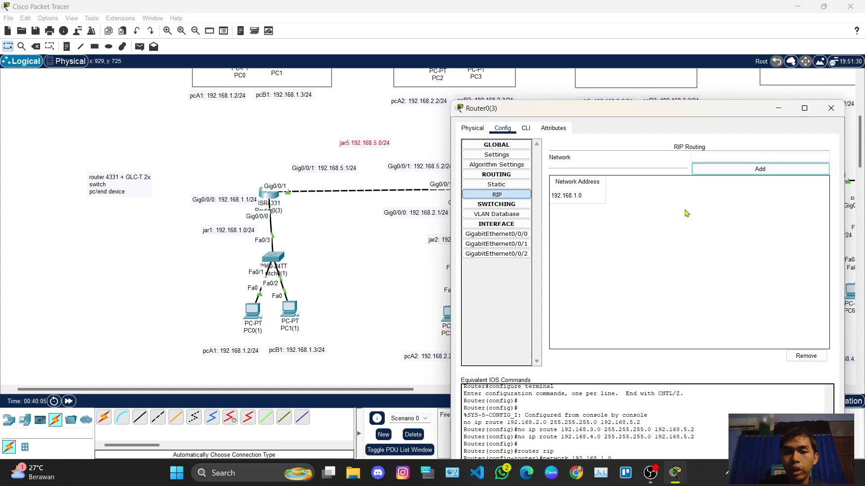
pyautogui.click(759, 157)
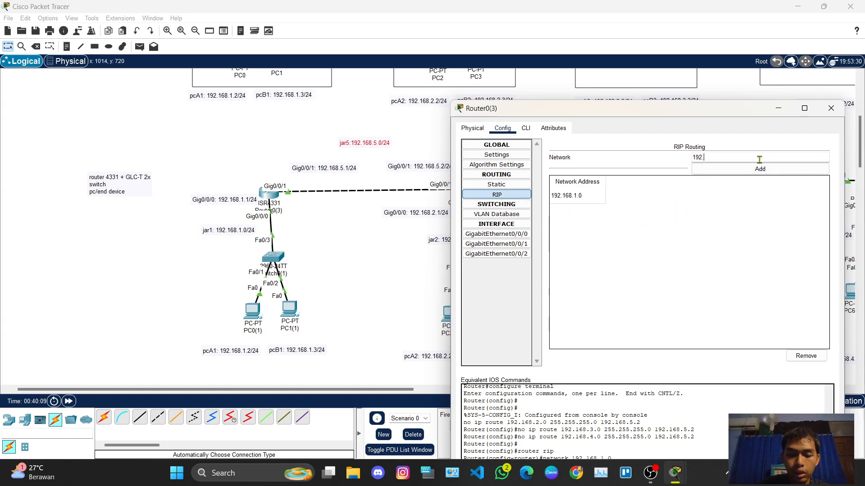
pyautogui.write('192.168.5.')
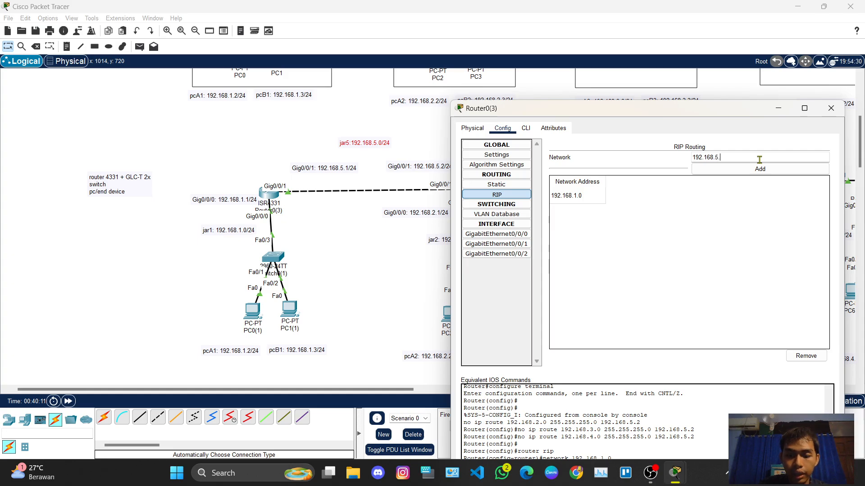
pyautogui.write('0')
pyautogui.hotkey('ctrl', 'a')
pyautogui.hotkey('ctrl', 'c')
pyautogui.click(742, 208)
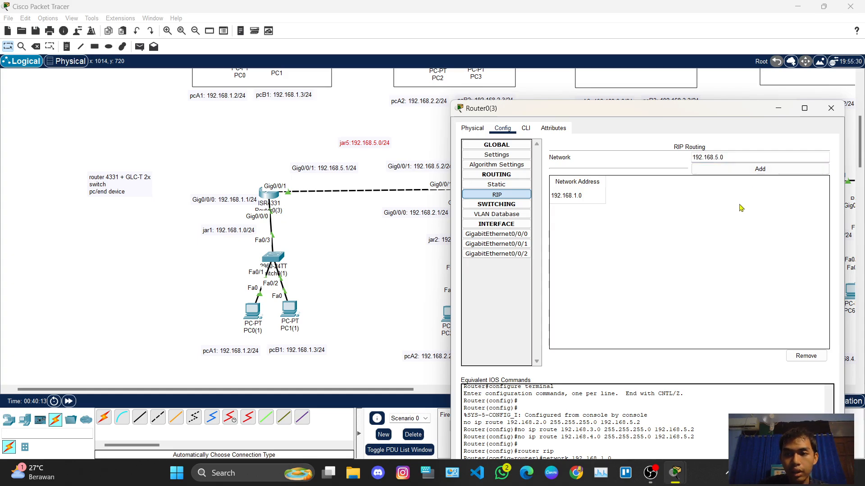
pyautogui.click(747, 169)
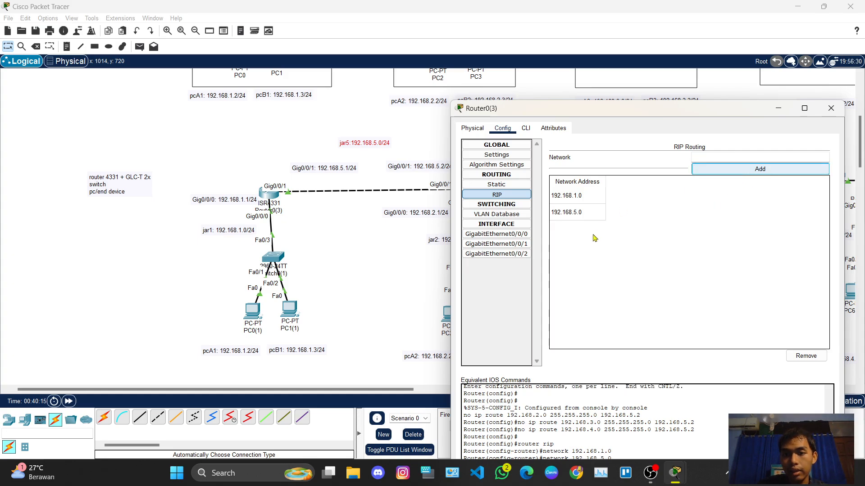
# Review the RIP network entries of Router0(3) against its connected networks and close its window
pyautogui.click(594, 212)
pyautogui.click(586, 201)
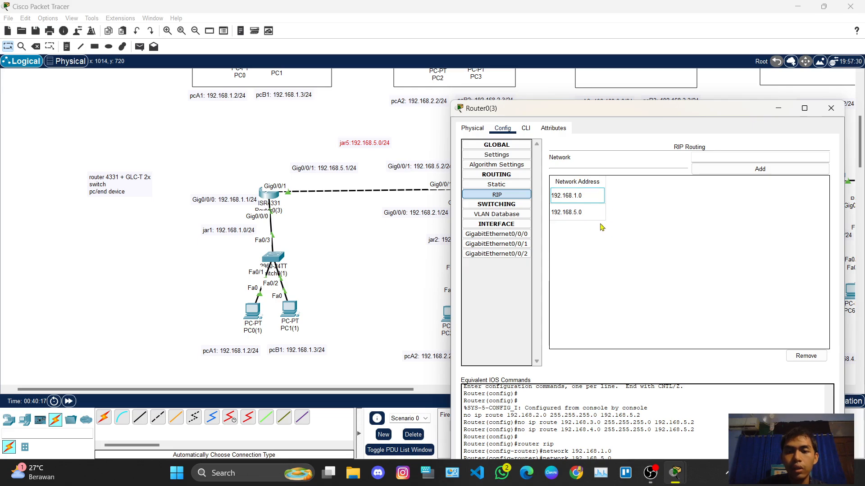
pyautogui.click(599, 214)
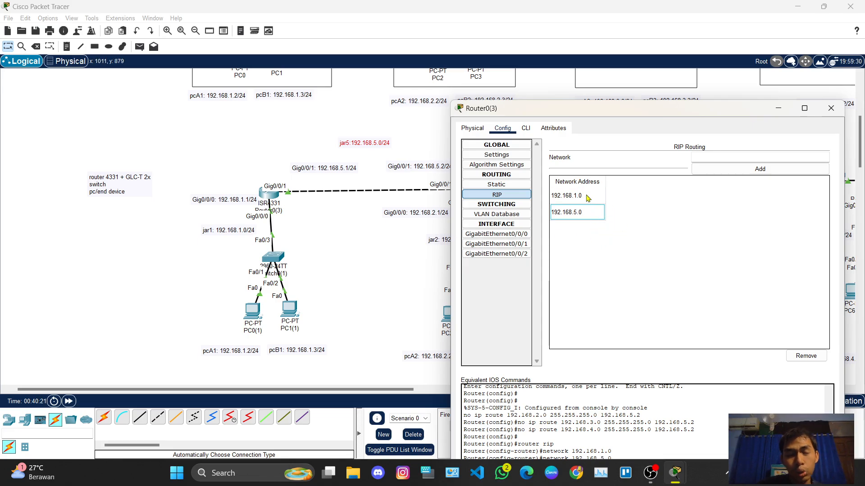
pyautogui.click(587, 198)
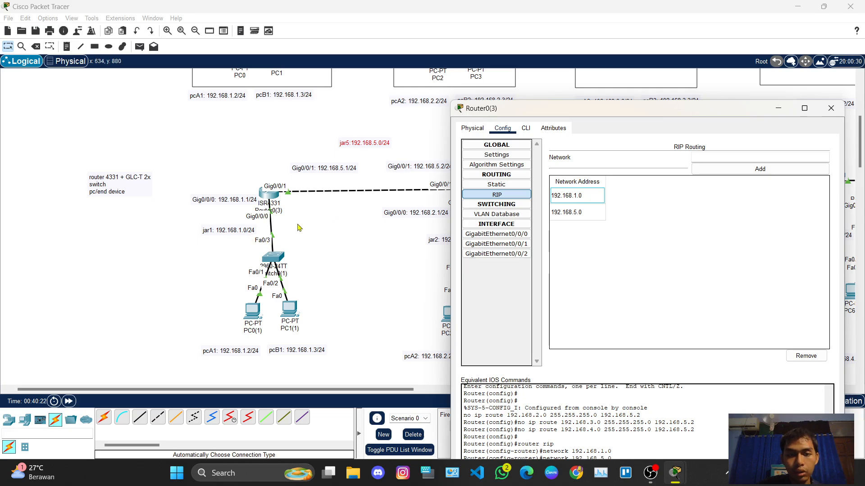
pyautogui.click(554, 216)
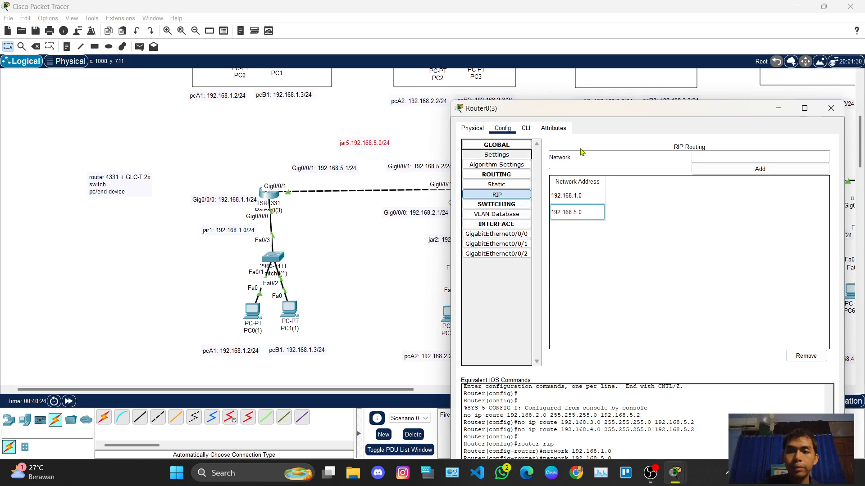
pyautogui.moveTo(662, 113); pyautogui.dragTo(564, 128)
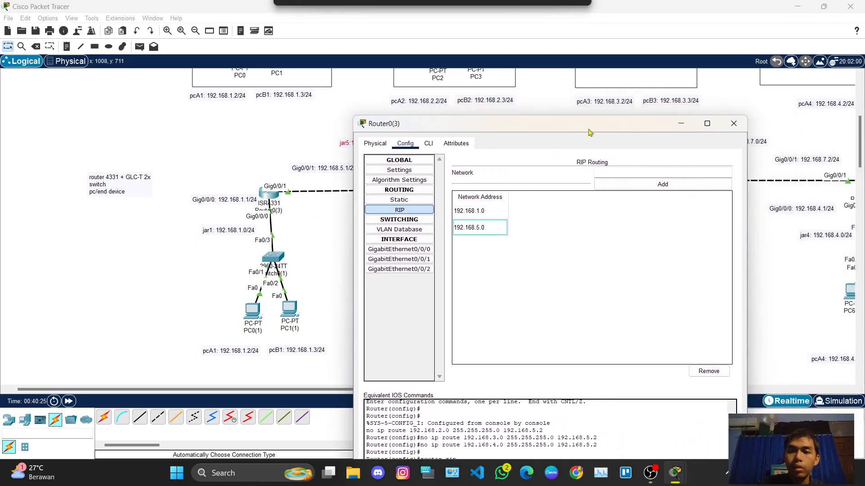
pyautogui.click(733, 124)
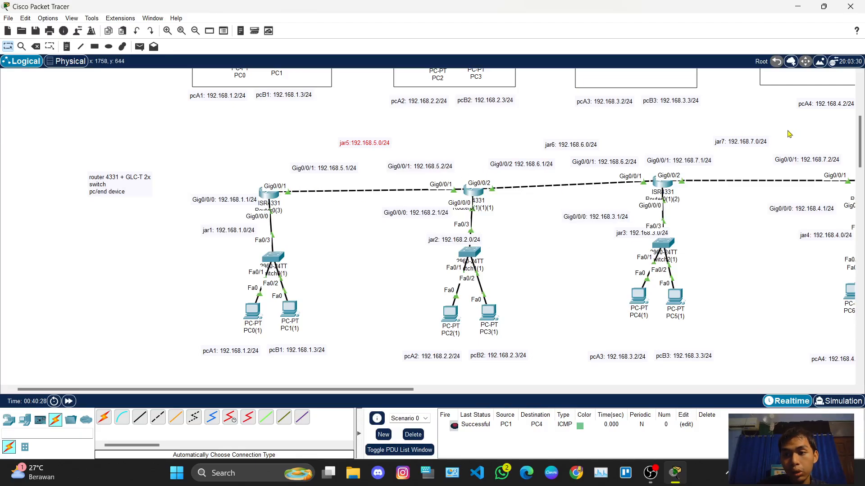
# Open the RIP routing settings of Router0(1)(1)(1) and place its window clear of the copied first LAN
pyautogui.click(471, 195)
pyautogui.moveTo(453, 68); pyautogui.dragTo(681, 82)
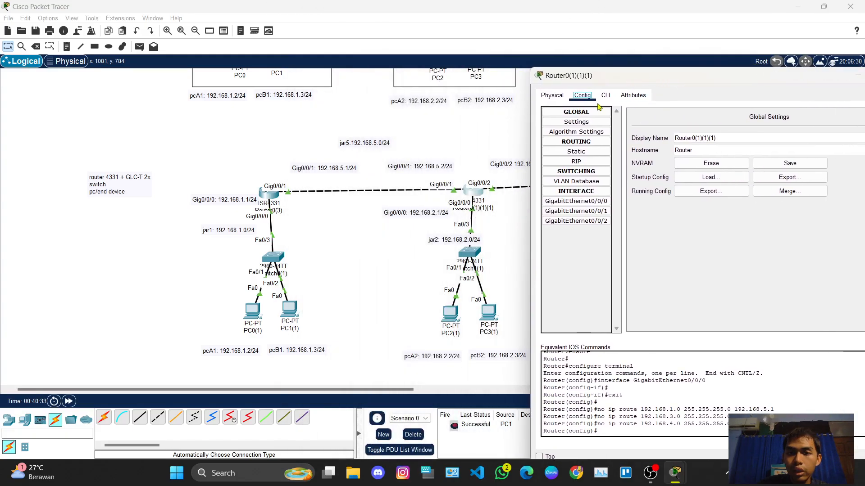
pyautogui.click(577, 161)
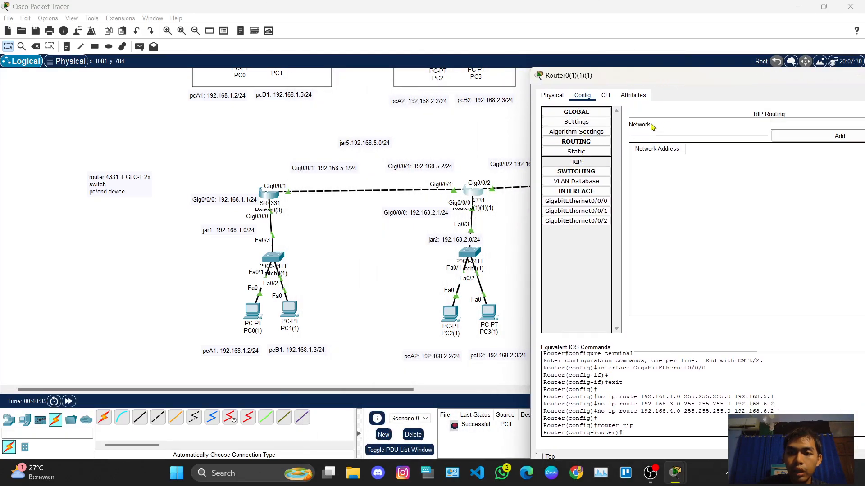
pyautogui.moveTo(532, 160); pyautogui.dragTo(547, 160)
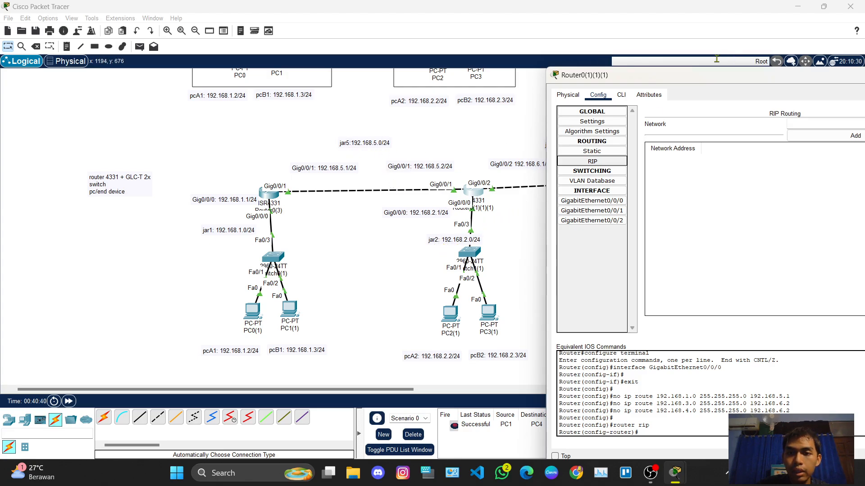
pyautogui.moveTo(686, 75); pyautogui.dragTo(725, 140)
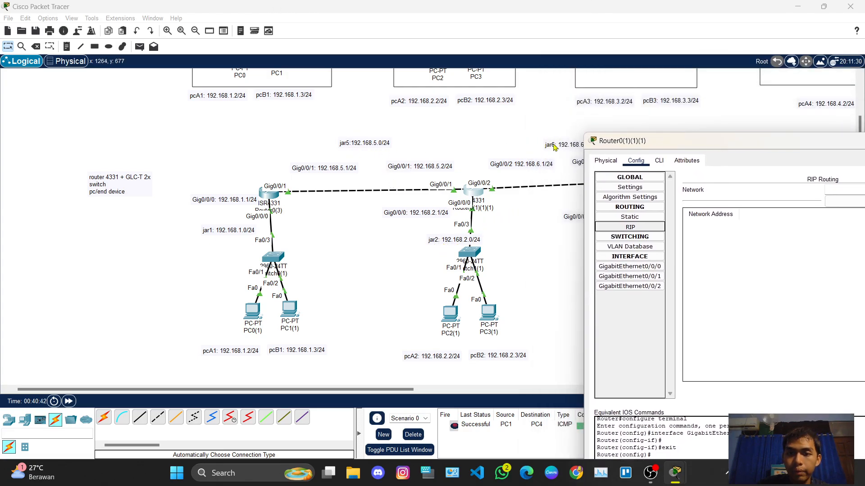
pyautogui.moveTo(661, 145); pyautogui.dragTo(587, 173)
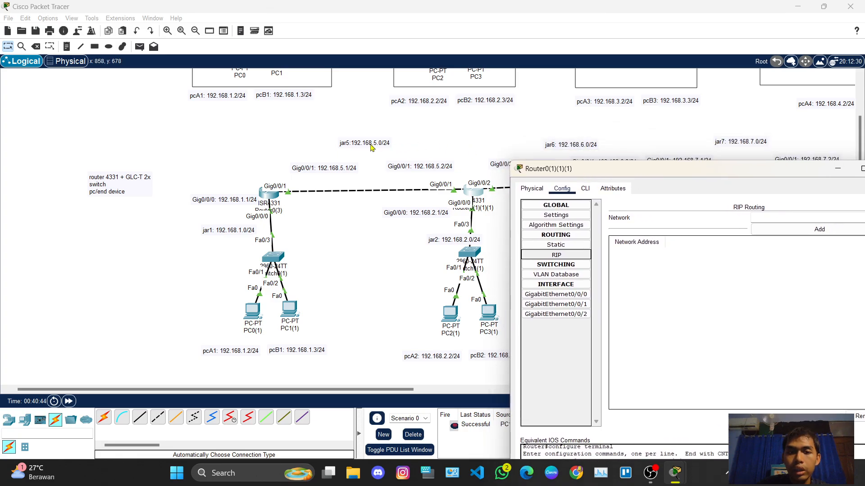
pyautogui.moveTo(645, 175); pyautogui.dragTo(574, 99)
# Add the networks 192.168.5.0, 192.168.2.0 and 192.168.6.0 to Router0(1)(1)(1)'s RIP routing and close its window
pyautogui.click(700, 143)
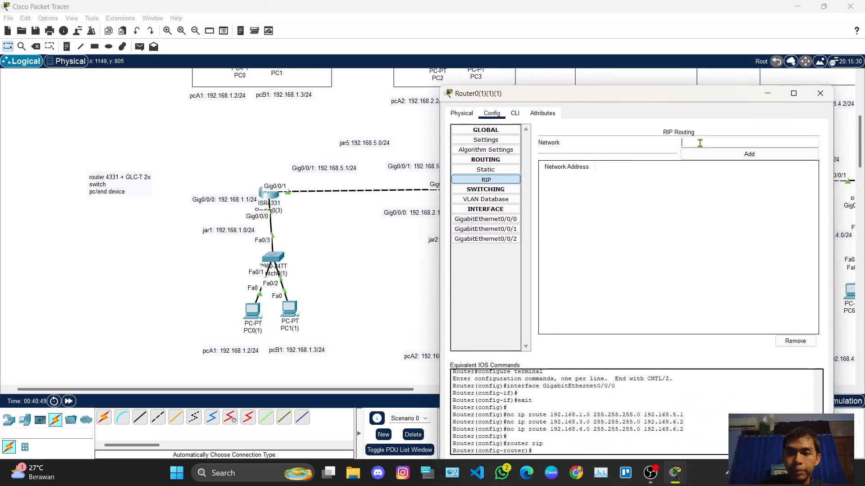
pyautogui.hotkey('ctrl', 'v')
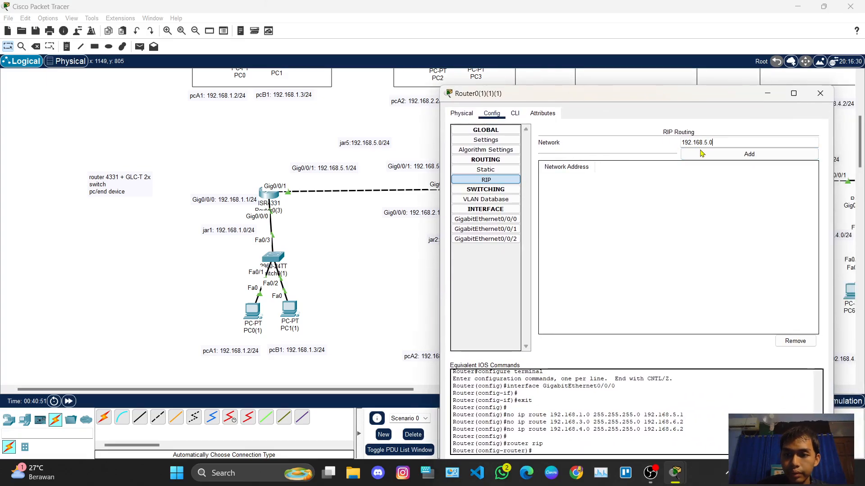
pyautogui.click(701, 153)
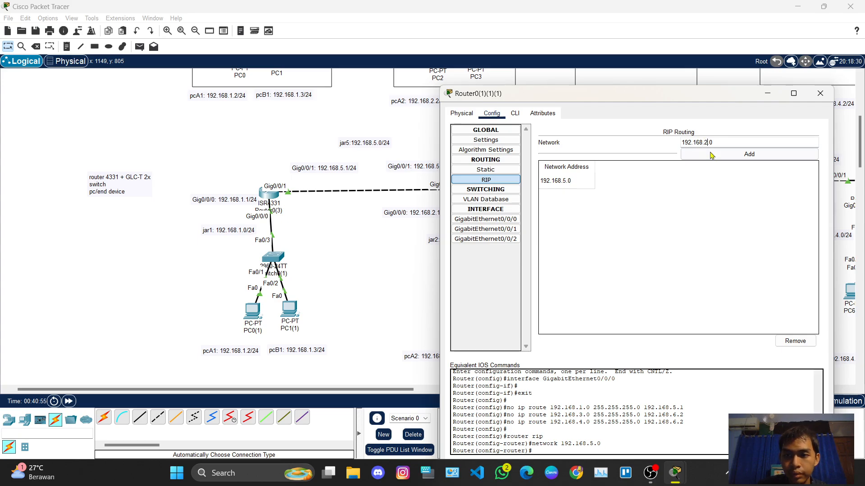
pyautogui.click(711, 155)
pyautogui.click(693, 140)
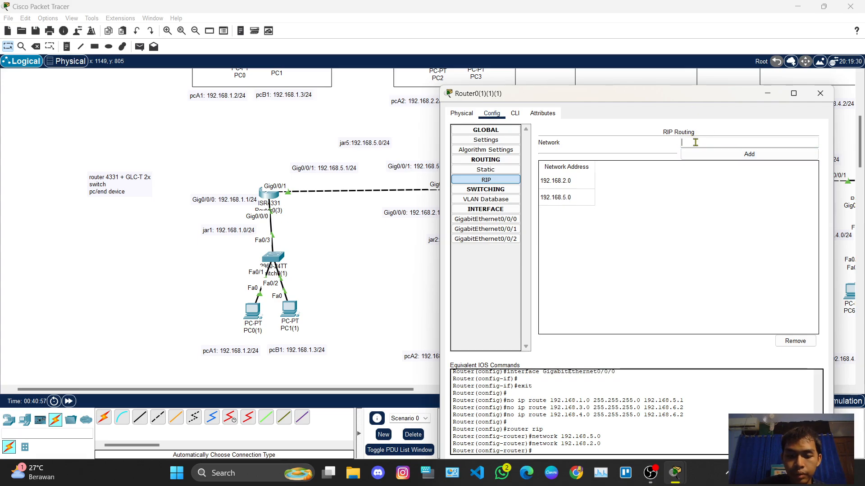
pyautogui.hotkey('ctrl', 'v')
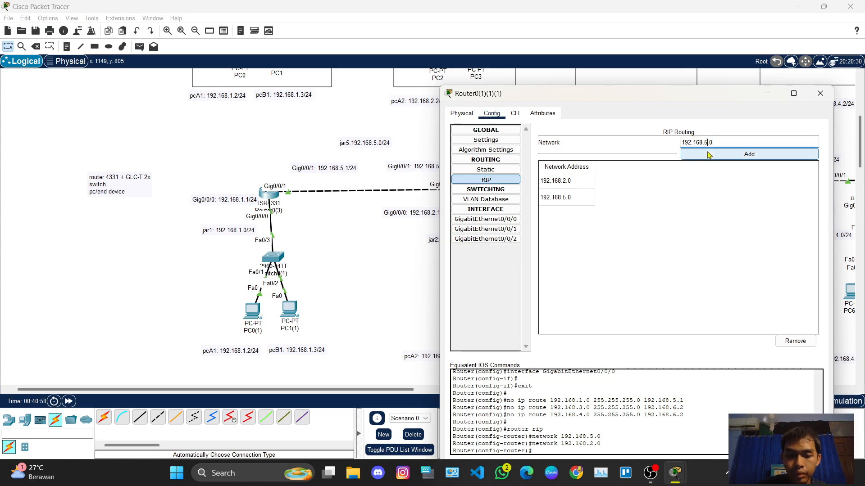
pyautogui.click(716, 154)
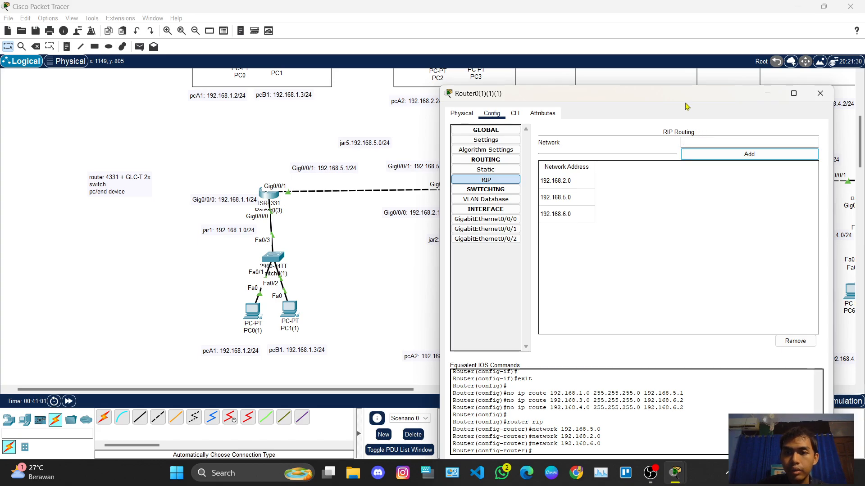
pyautogui.moveTo(759, 101); pyautogui.dragTo(401, 132)
pyautogui.click(462, 123)
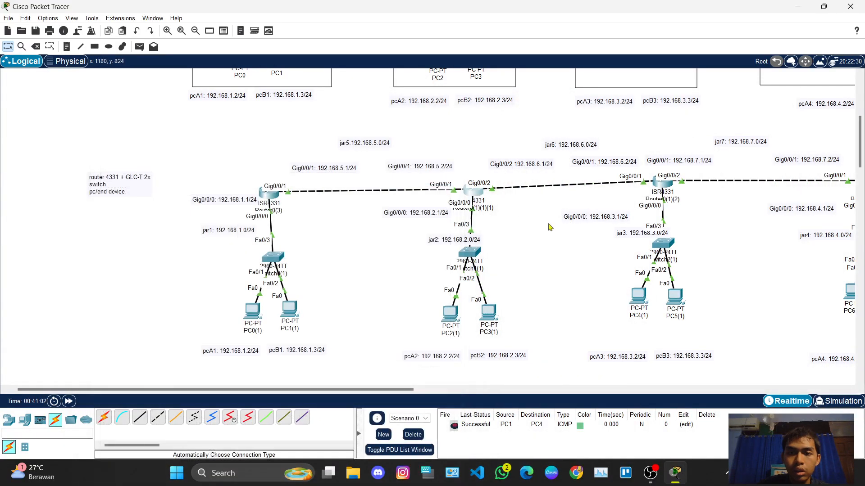
# Add the networks 192.168.6.0, 192.168.3.0 and 192.168.7.0 to Router0(1)(2)'s RIP routing and close its window
pyautogui.click(663, 186)
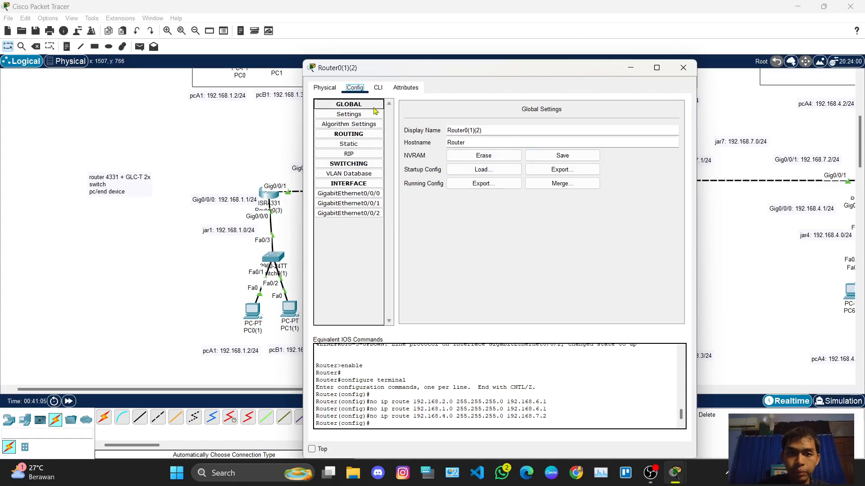
pyautogui.click(363, 153)
pyautogui.click(554, 118)
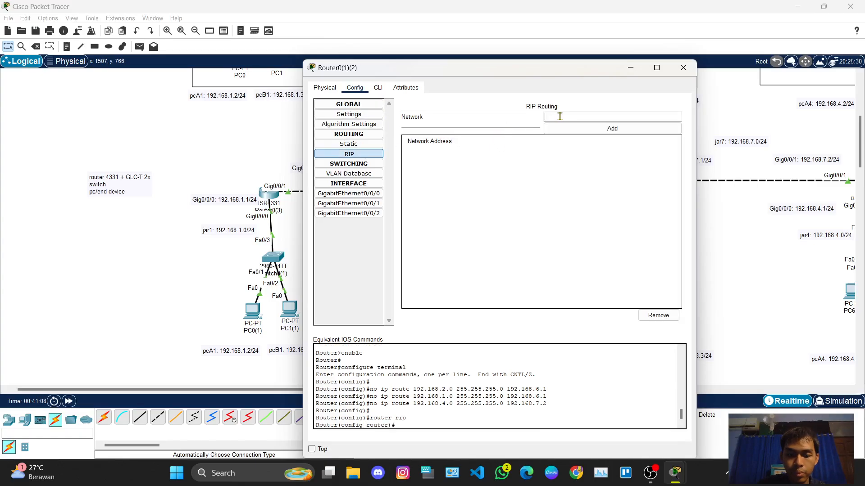
pyautogui.write('192.168.5.0')
pyautogui.doubleClick(567, 117)
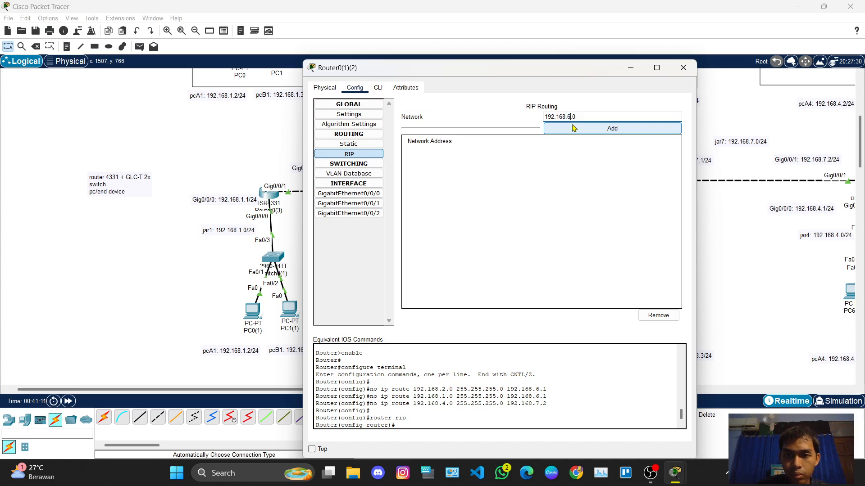
pyautogui.click(573, 128)
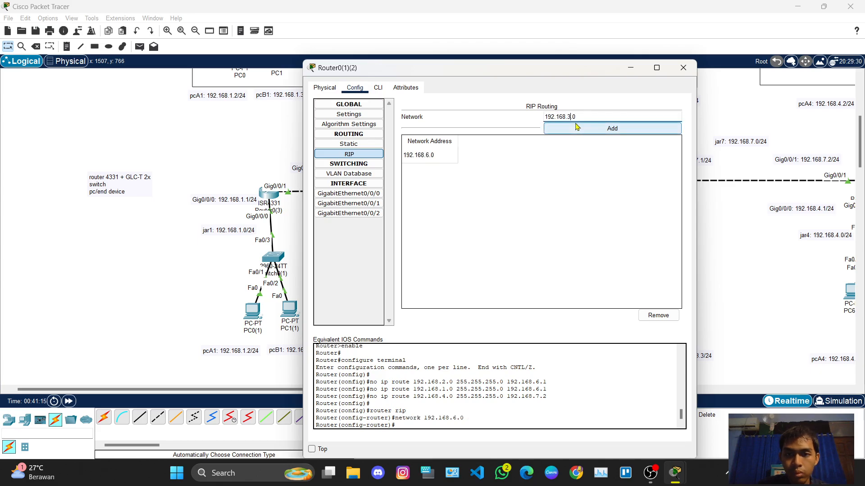
pyautogui.click(576, 128)
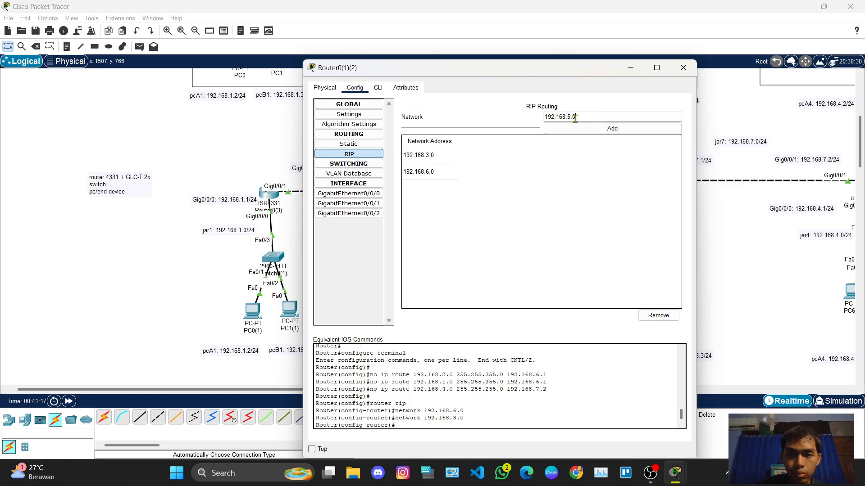
pyautogui.press('BackSpace')
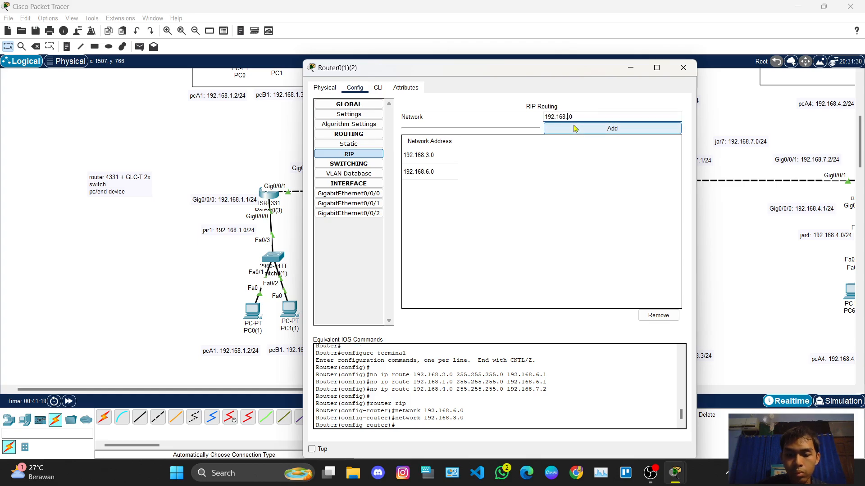
pyautogui.click(574, 128)
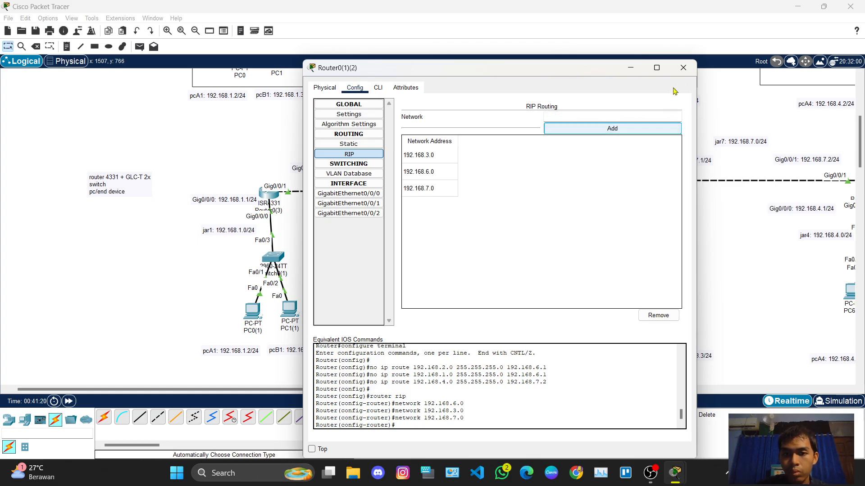
pyautogui.click(683, 67)
# Open the RIP routing settings of Router0(2)(1) and add the network 192.168.7.0
pyautogui.hscroll(3, 708, 199)
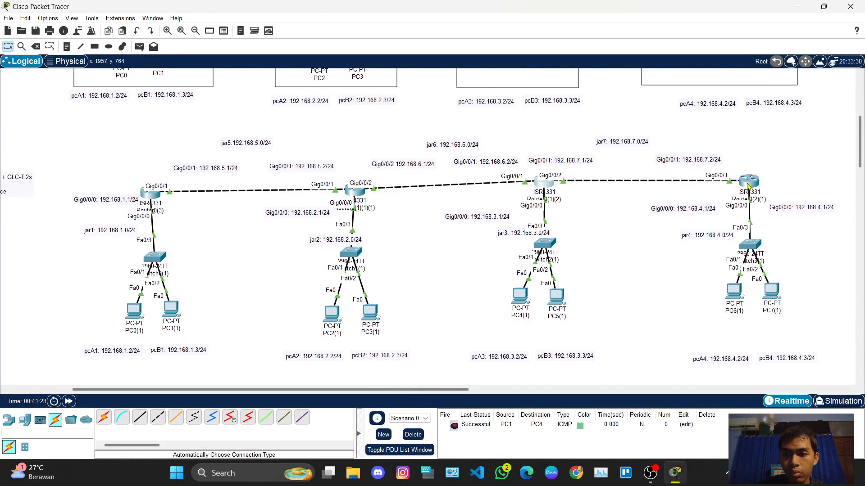
pyautogui.click(748, 181)
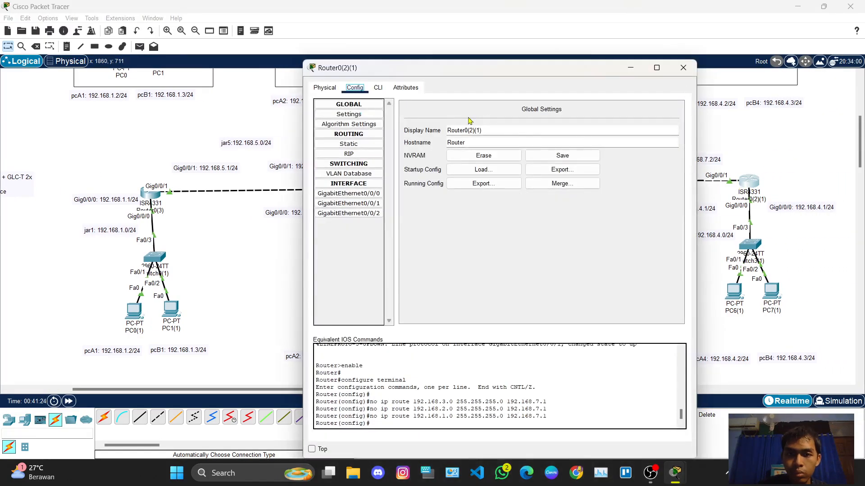
pyautogui.click(361, 144)
pyautogui.click(368, 154)
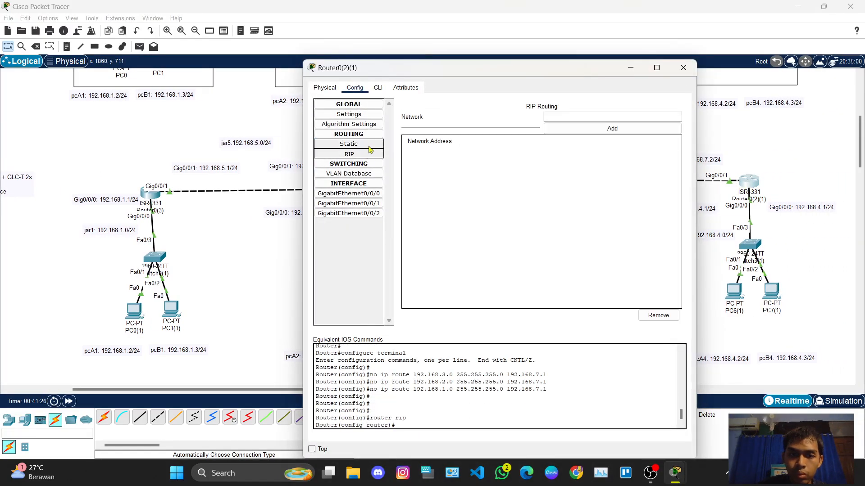
pyautogui.click(559, 116)
pyautogui.write('192.168.5.0')
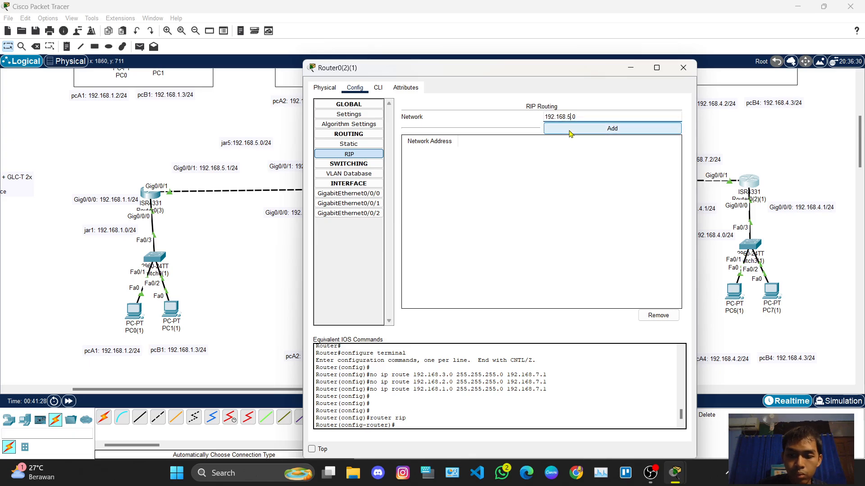
pyautogui.click(570, 130)
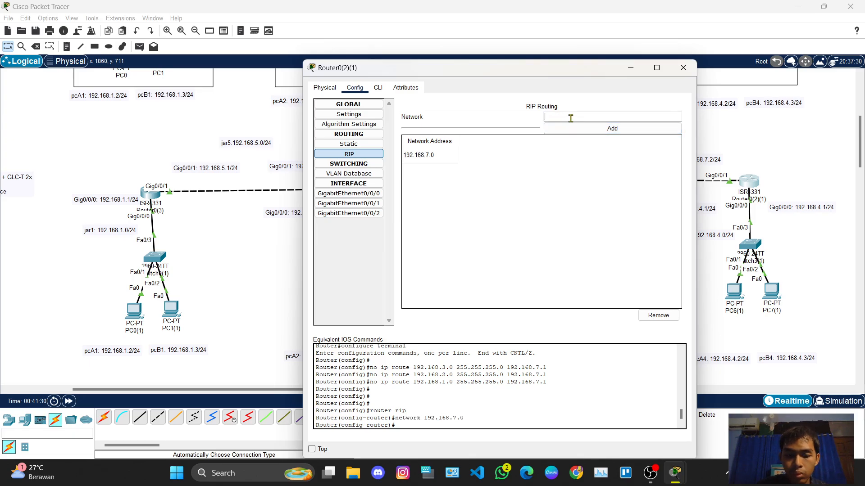
# Add the network 192.168.4.0 to Router0(2)(1)'s RIP routing, check both entries and close its window
pyautogui.doubleClick(563, 117)
pyautogui.write('192.168.5.0')
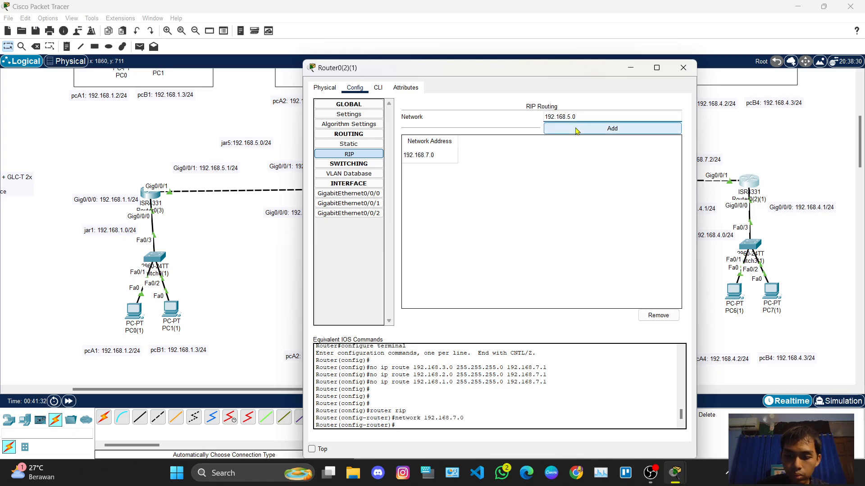
pyautogui.click(576, 130)
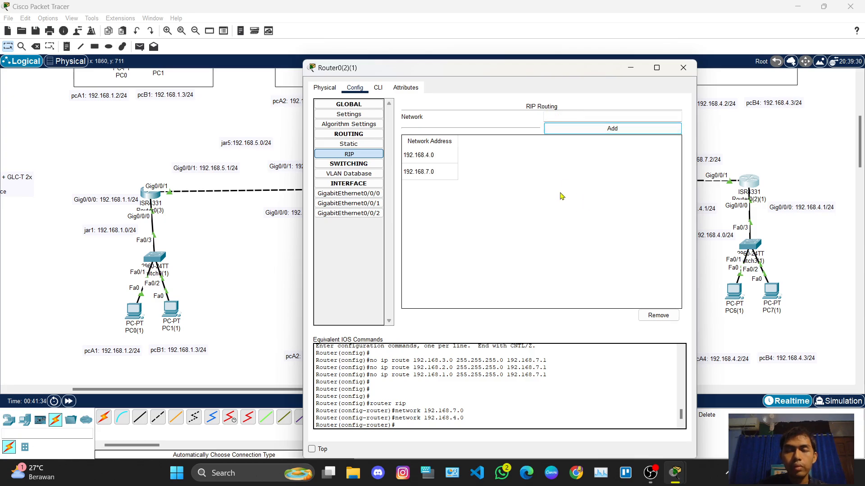
pyautogui.click(435, 161)
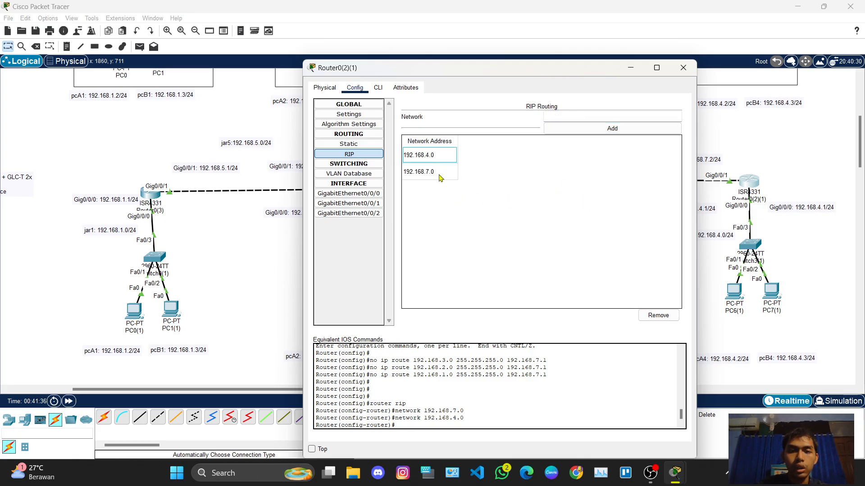
pyautogui.click(440, 177)
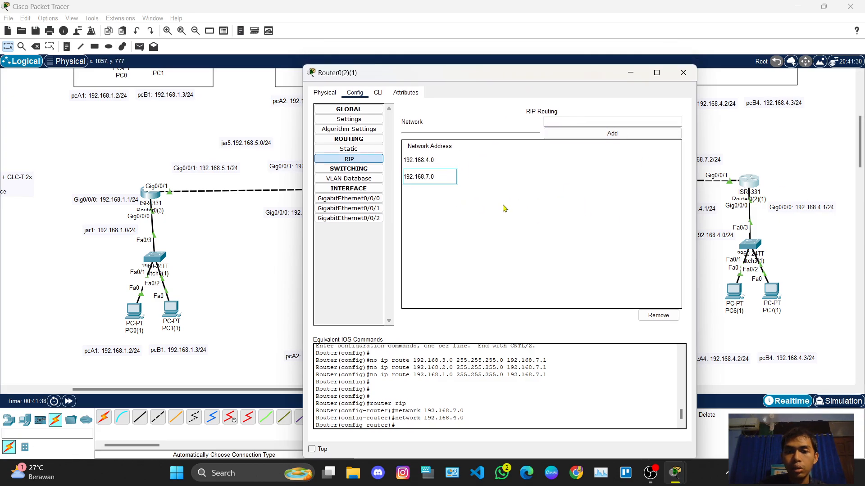
pyautogui.click(683, 72)
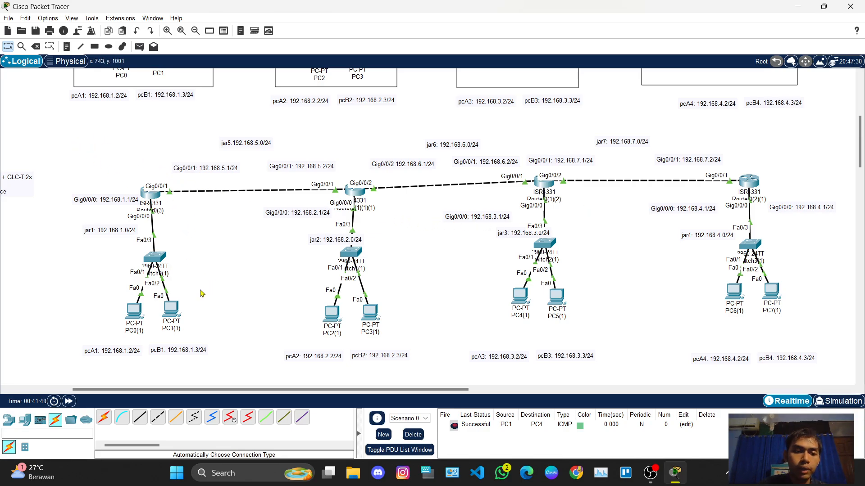
# Delete the existing PDU scenario, switch to simulation mode and ping 192.168.2.3 from PC0(1)'s command prompt
pyautogui.click(413, 435)
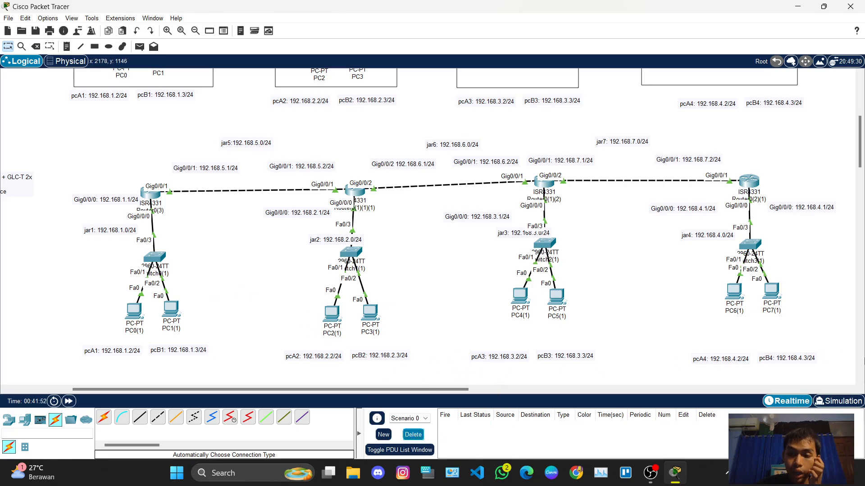
pyautogui.click(830, 402)
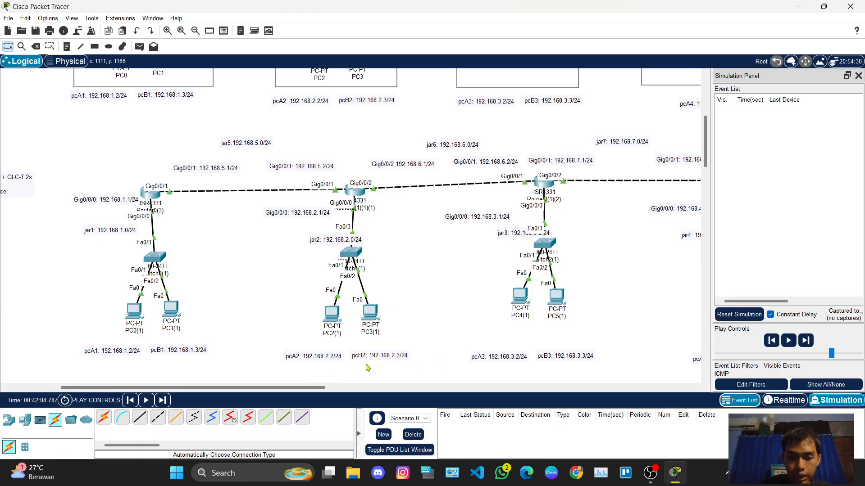
pyautogui.click(134, 312)
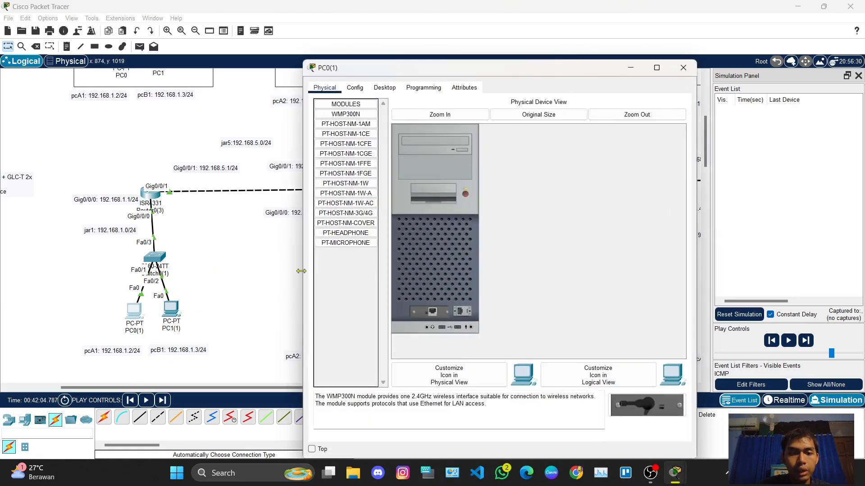
pyautogui.click(382, 88)
pyautogui.click(548, 132)
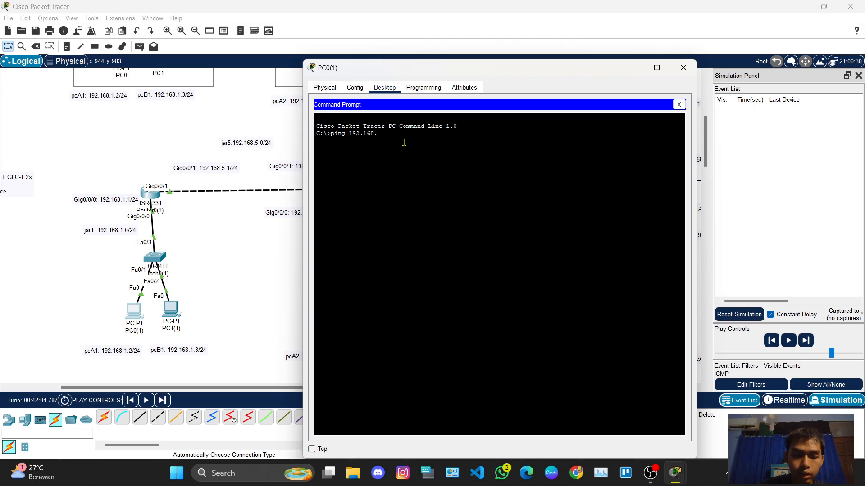
pyautogui.moveTo(449, 71); pyautogui.dragTo(578, 100)
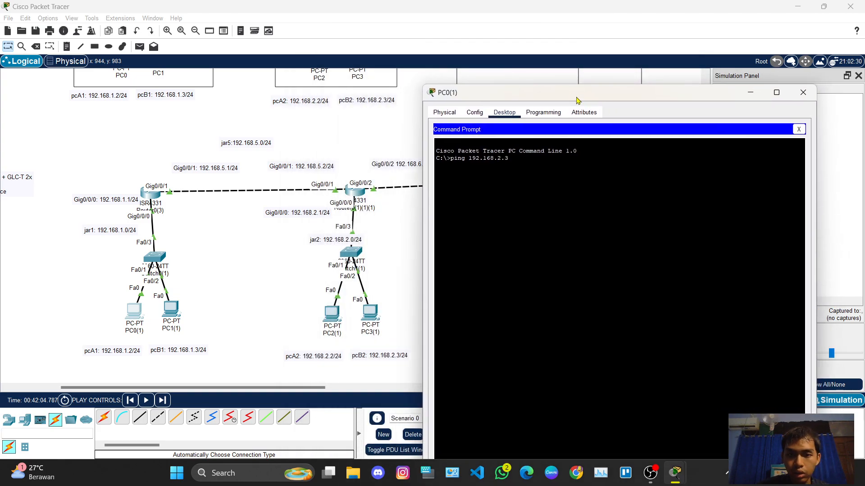
pyautogui.press('Return')
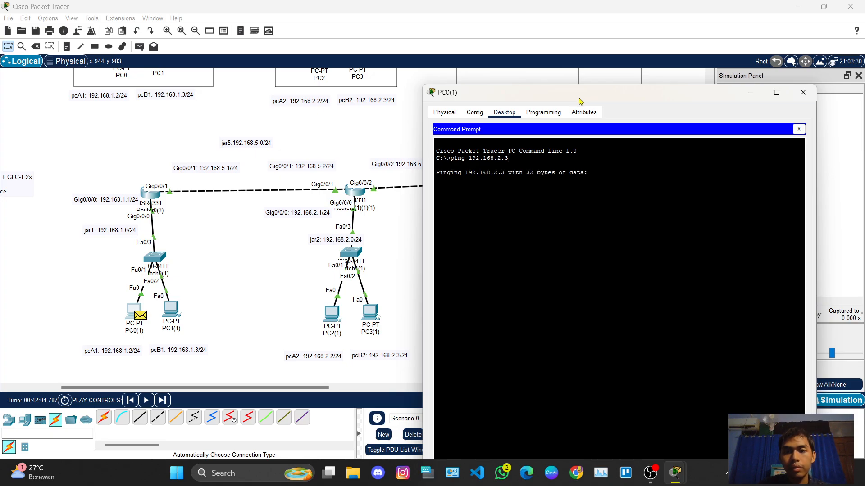
# Minimize PC0(1)'s window, play the ping simulation to follow the packet's path, then reset it and return to realtime mode
pyautogui.moveTo(580, 101); pyautogui.dragTo(465, 103)
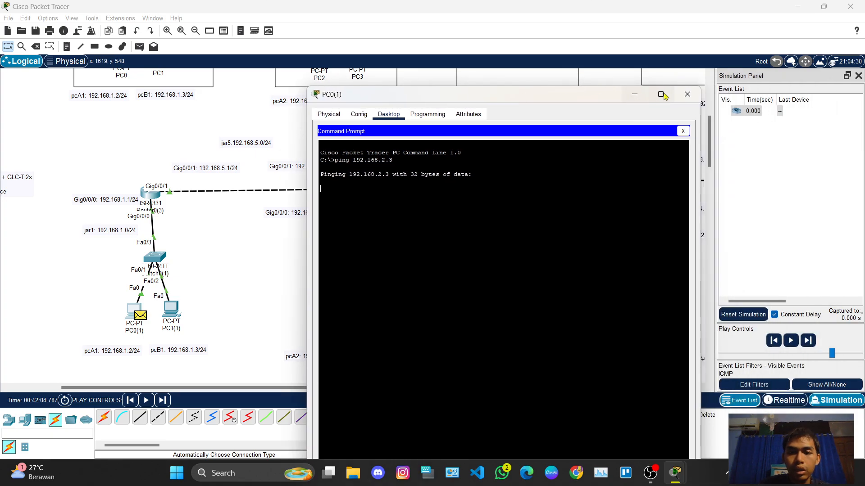
pyautogui.click(635, 95)
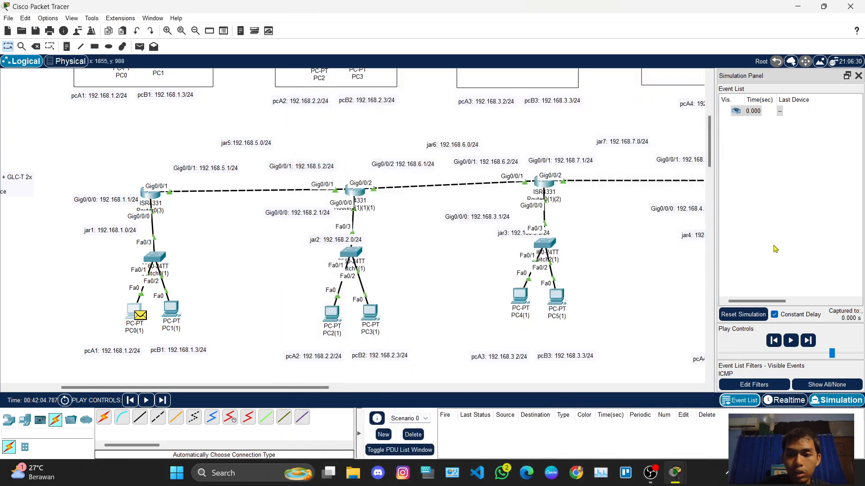
pyautogui.click(791, 341)
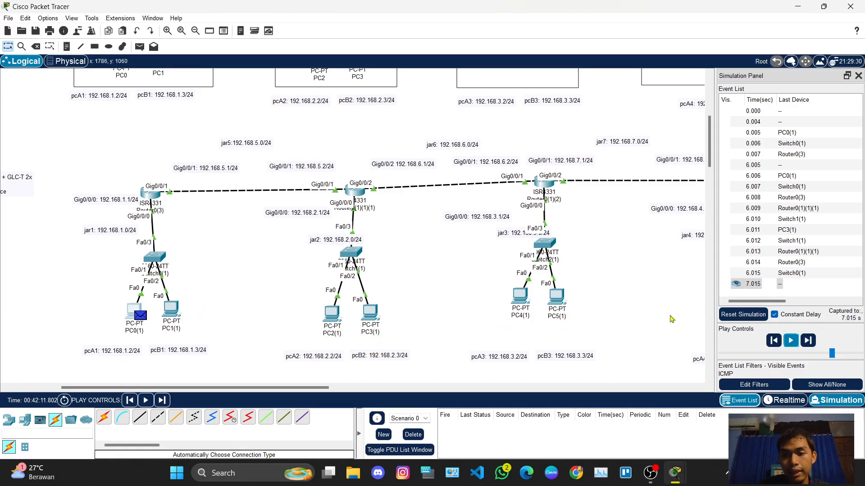
pyautogui.click(731, 314)
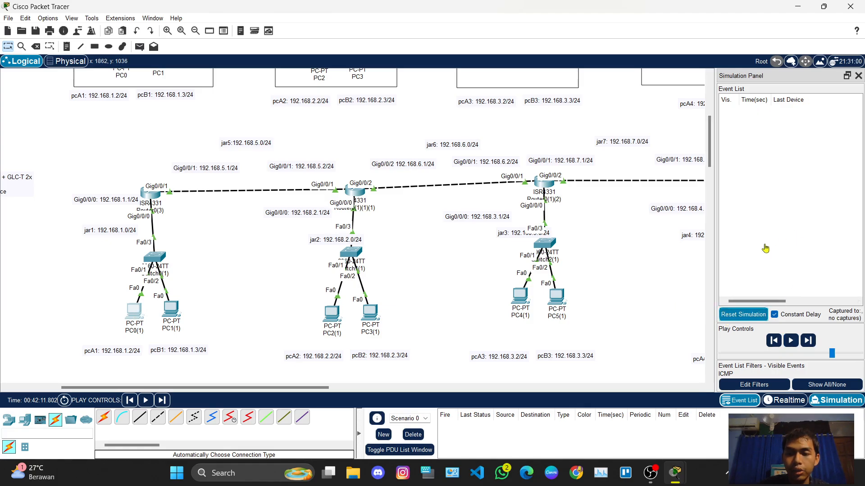
pyautogui.click(795, 400)
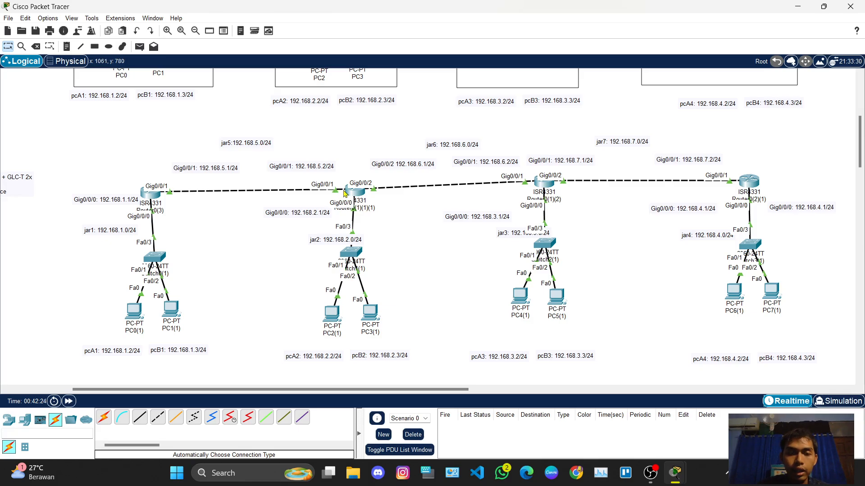
# Send a simple PDU from PC0(1) to PC5(1) and fire it a second time
pyautogui.click(139, 49)
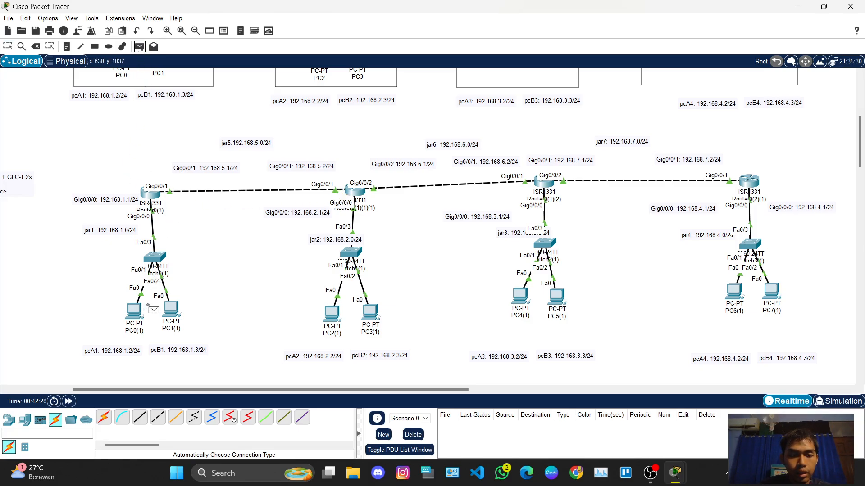
pyautogui.click(134, 311)
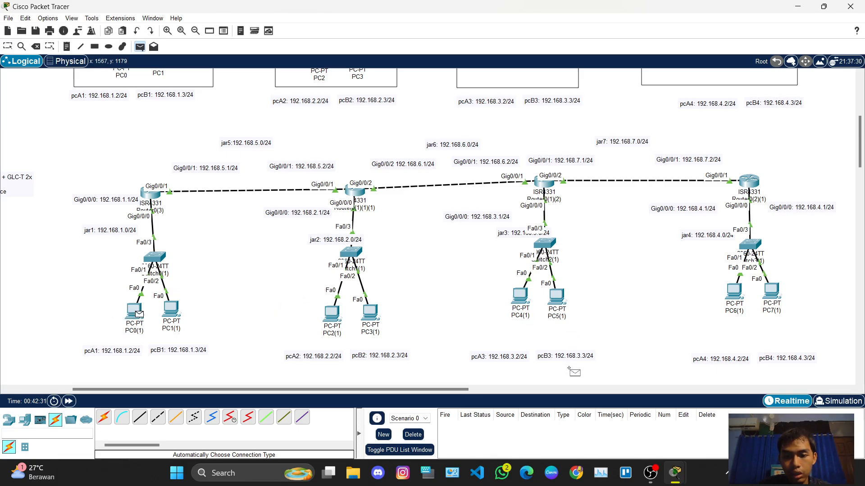
pyautogui.click(562, 301)
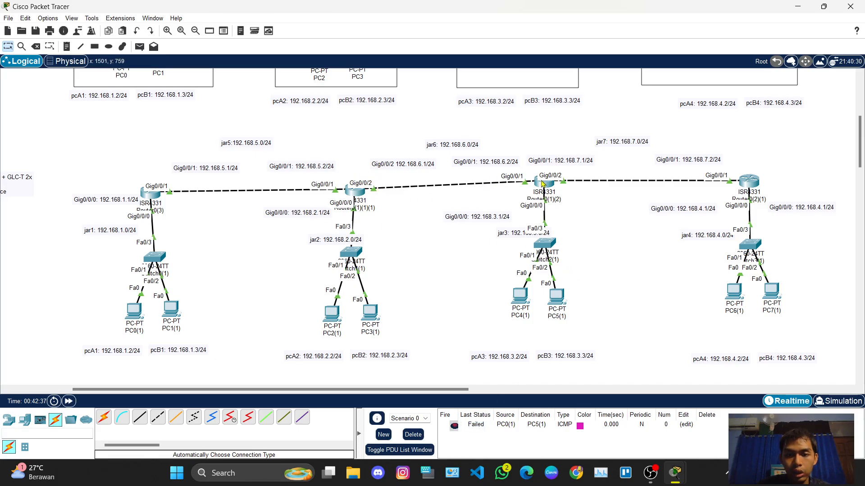
pyautogui.click(454, 426)
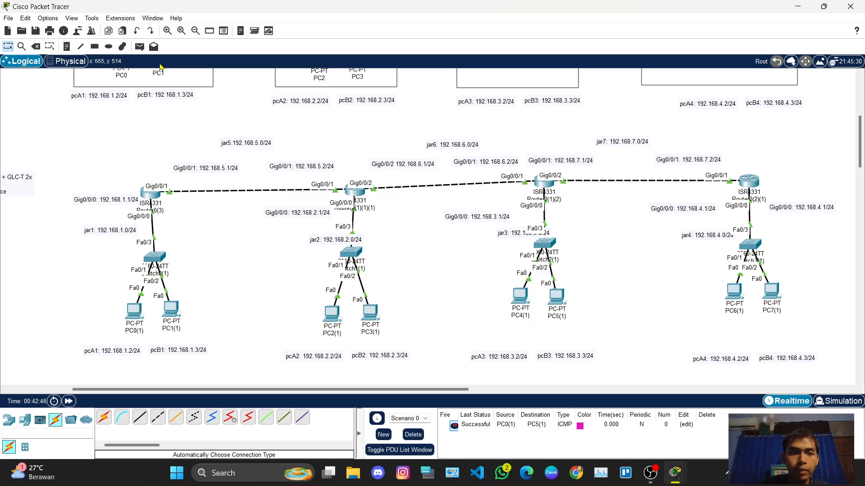
# Send a simple PDU from PC0(1) to PC6(1) and fire it again
pyautogui.click(140, 48)
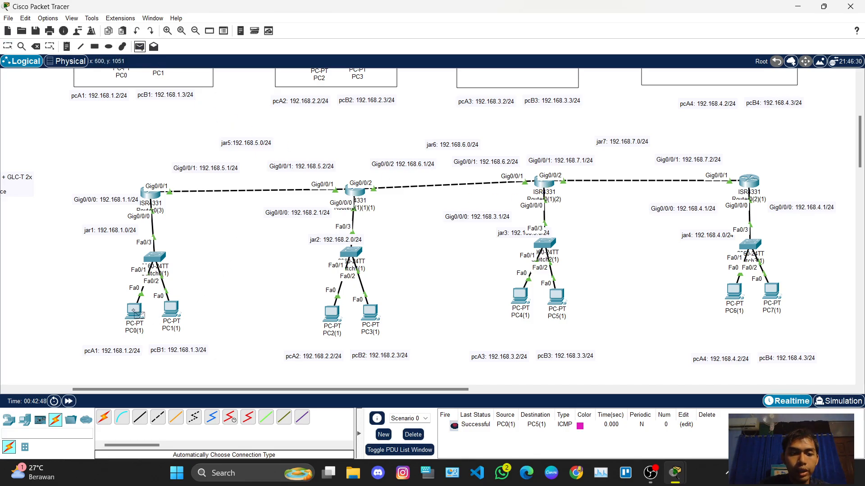
pyautogui.click(133, 311)
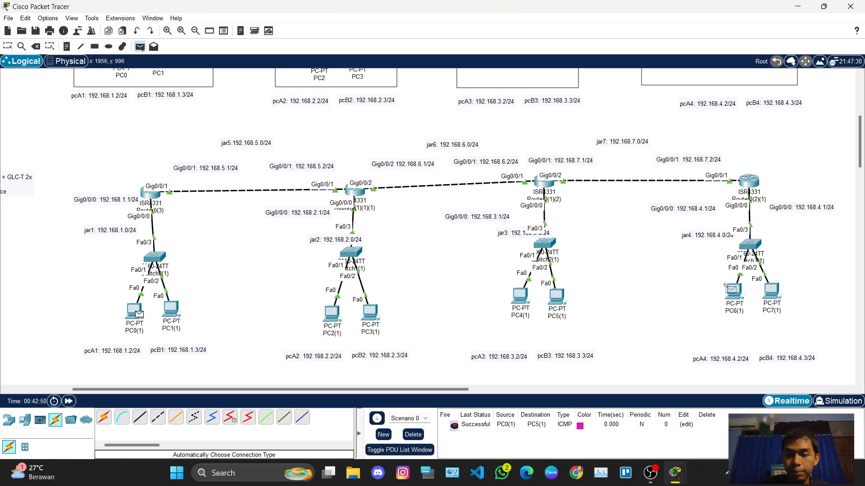
pyautogui.click(734, 294)
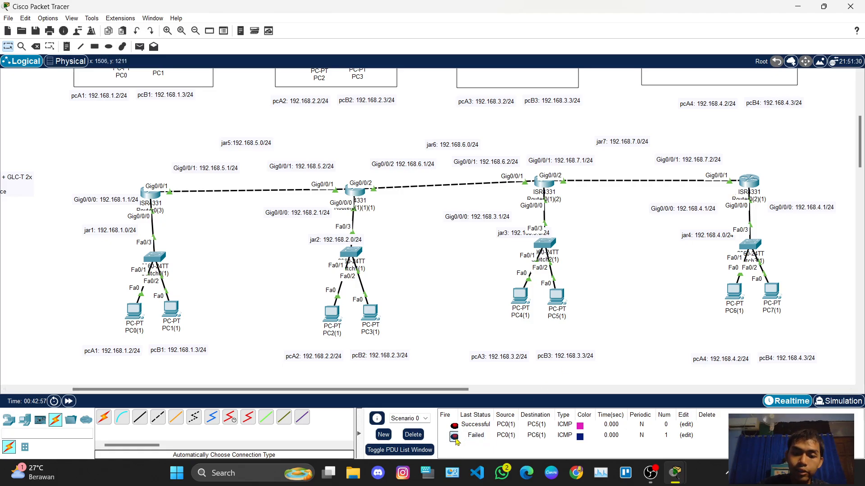
pyautogui.click(454, 437)
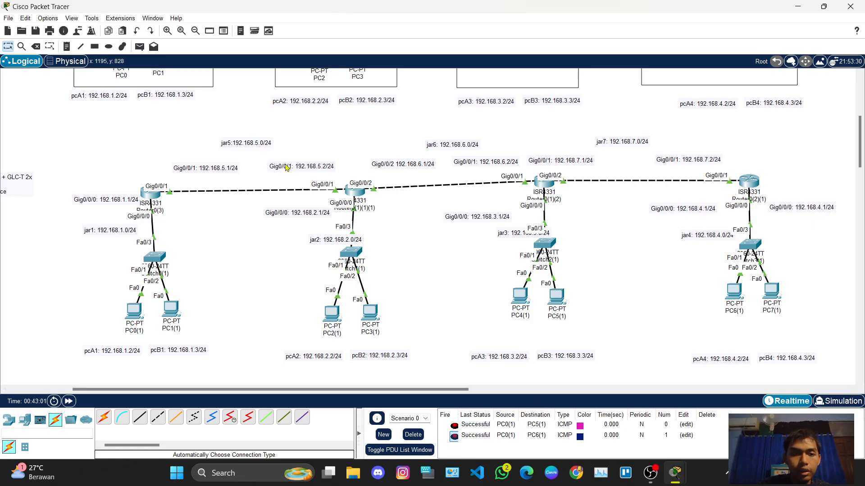
# Send a simple PDU from PC0(1) to PC2(1) and fire it once more
pyautogui.click(140, 47)
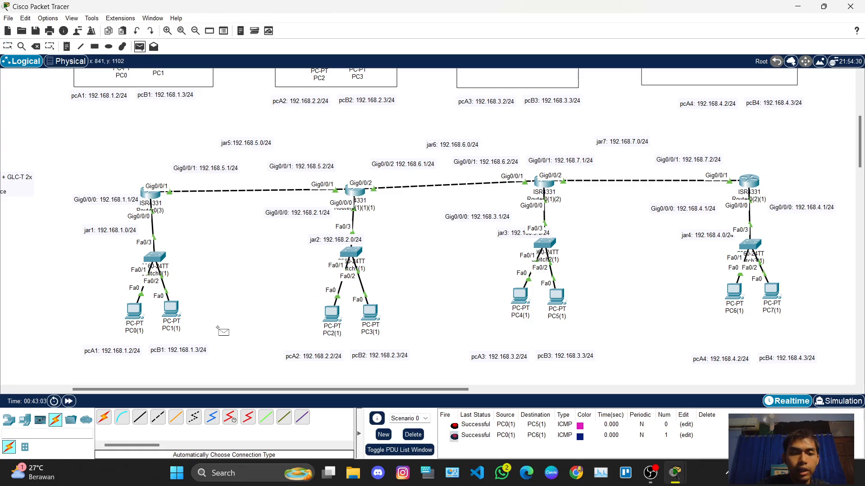
pyautogui.click(132, 311)
pyautogui.click(332, 313)
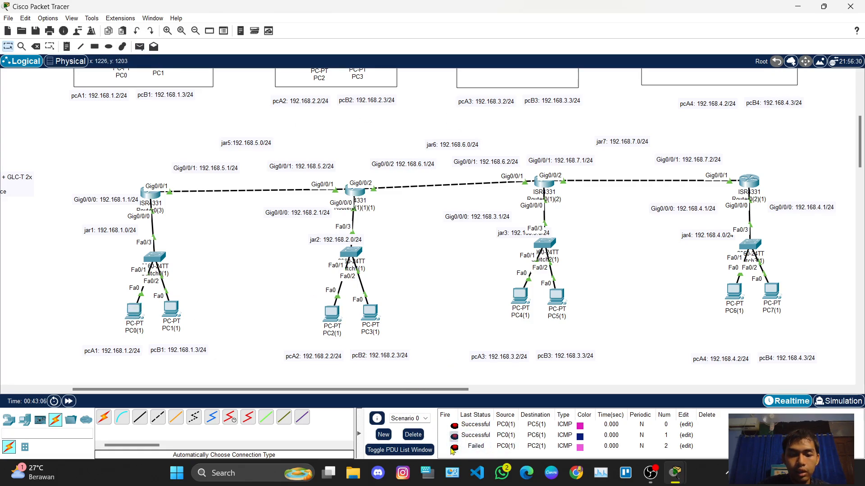
pyautogui.click(454, 448)
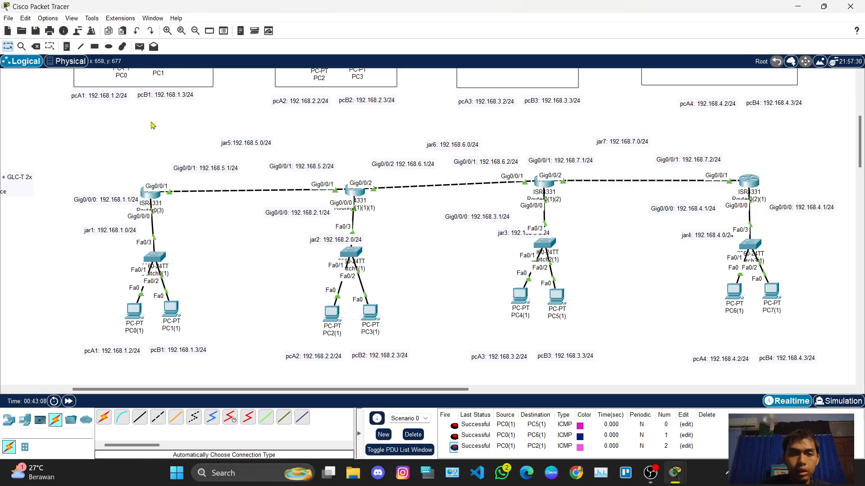
# Send a simple PDU from PC0(1) to PC4(1) and check its entry in the PDU list
pyautogui.click(139, 46)
pyautogui.click(131, 311)
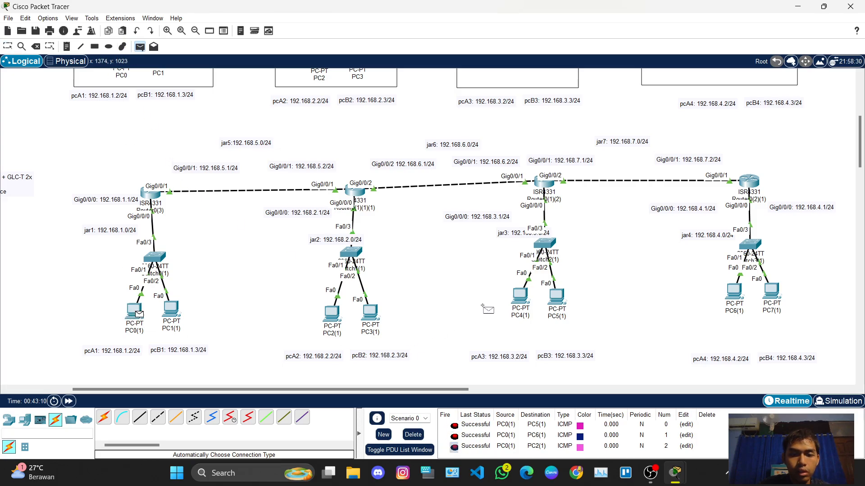
pyautogui.click(520, 295)
pyautogui.scroll(-1, 505, 430)
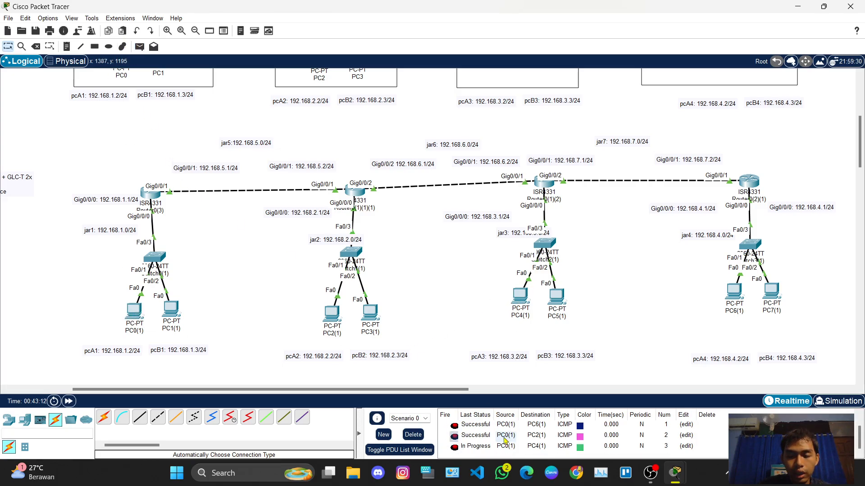
# Send a simple PDU from PC0(1) to PC4(1) again, then clear all PDUs from Scenario 0
pyautogui.click(140, 47)
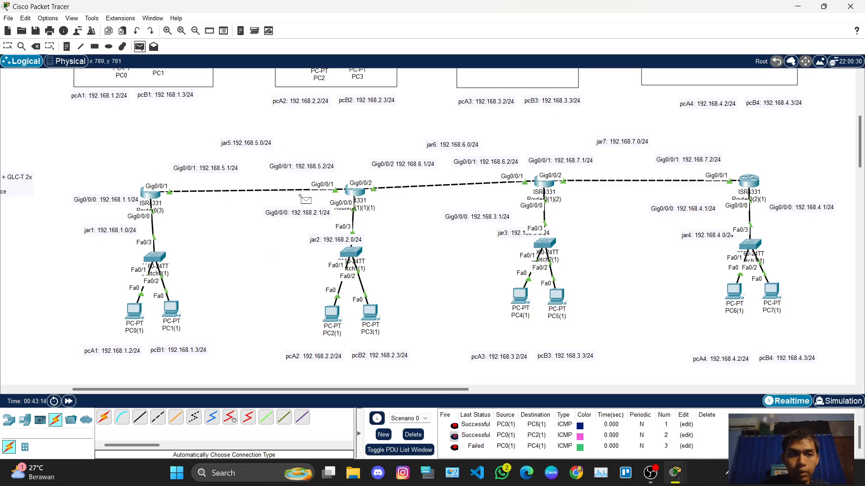
pyautogui.click(135, 311)
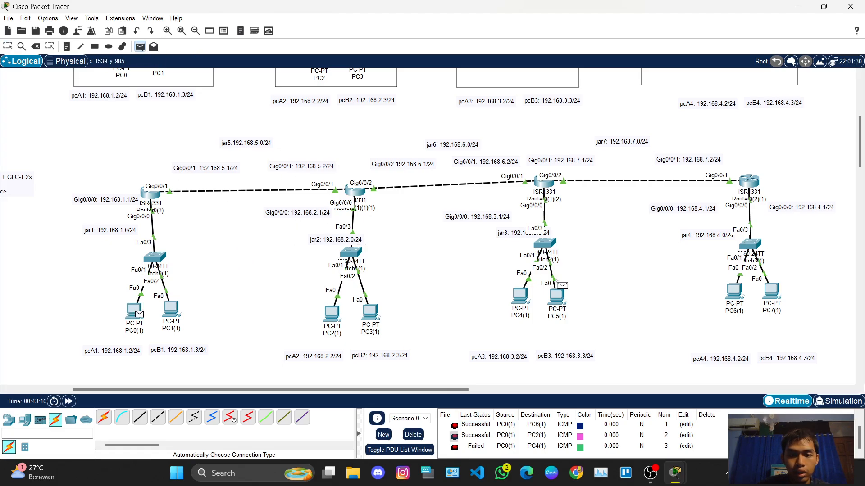
pyautogui.click(518, 297)
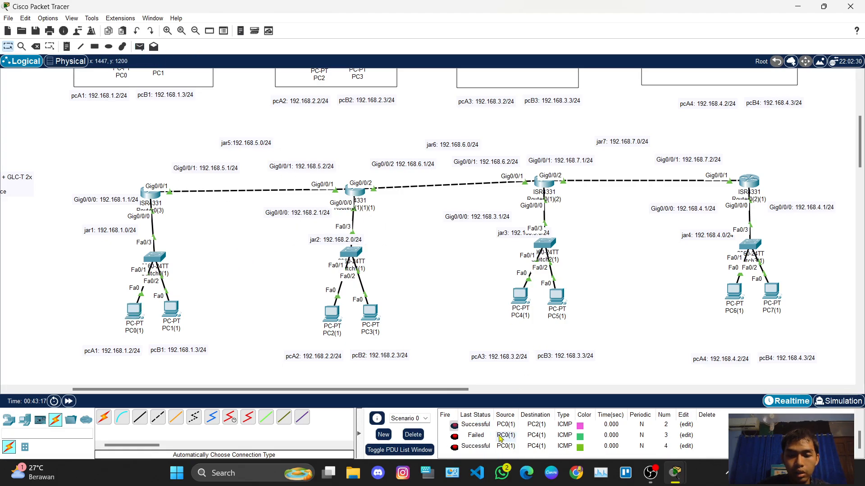
pyautogui.click(413, 435)
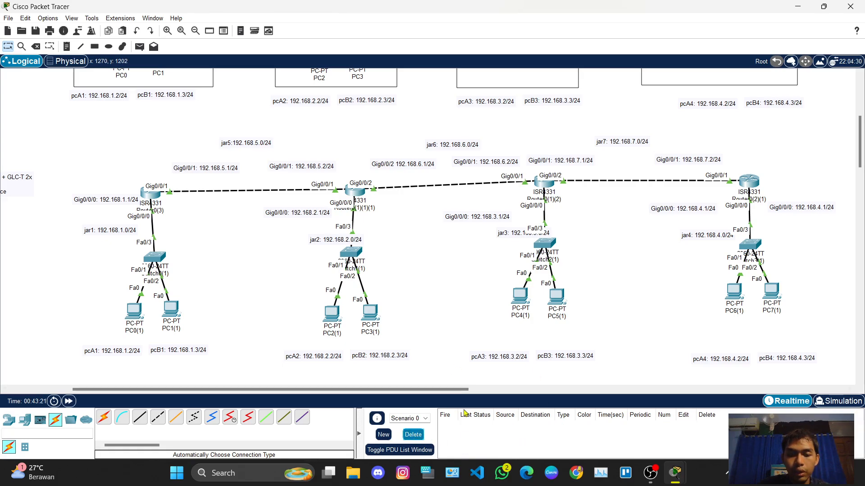
# Send simple PDUs from PC0(1) to PC6(1) and to PC7(1), and fire the PC7(1) one again
pyautogui.click(139, 47)
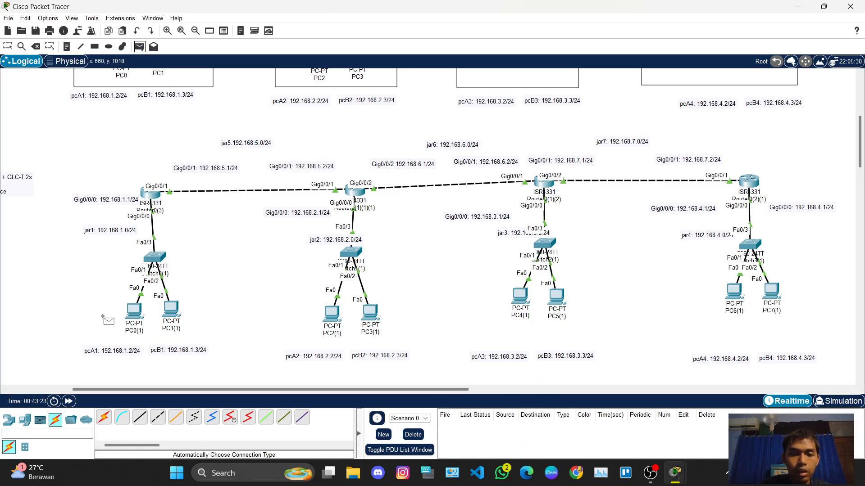
pyautogui.click(134, 315)
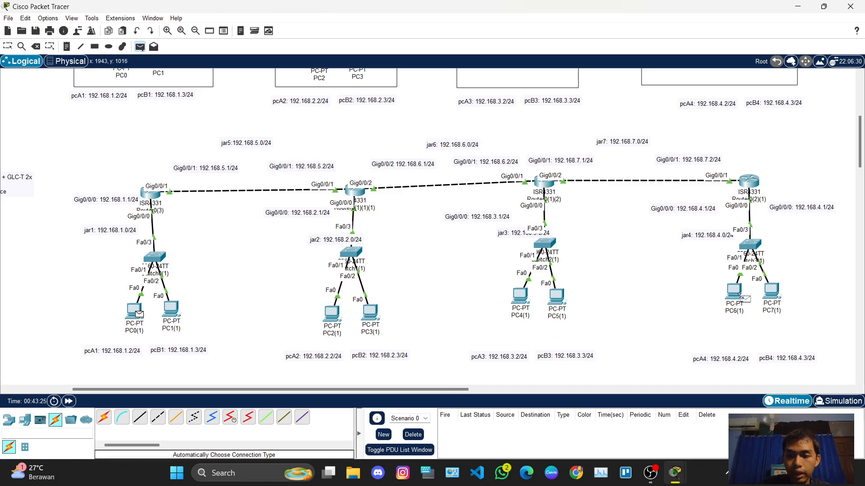
pyautogui.click(734, 293)
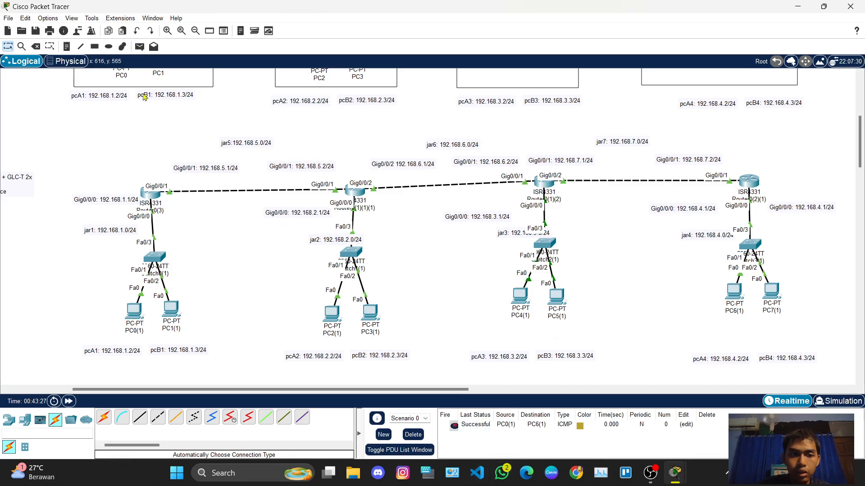
pyautogui.click(140, 47)
pyautogui.click(135, 310)
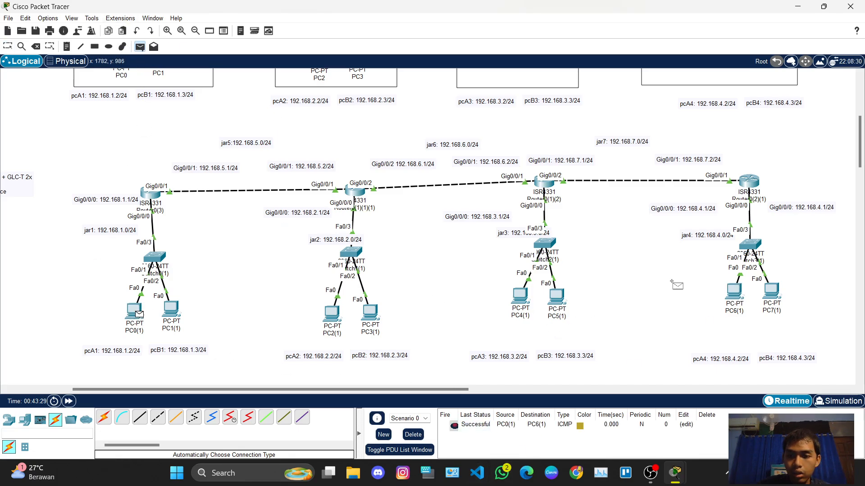
pyautogui.click(771, 299)
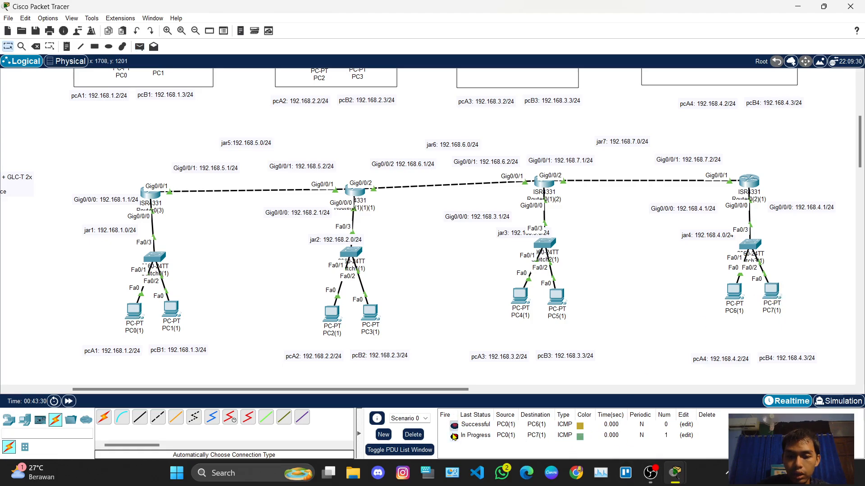
pyautogui.click(454, 437)
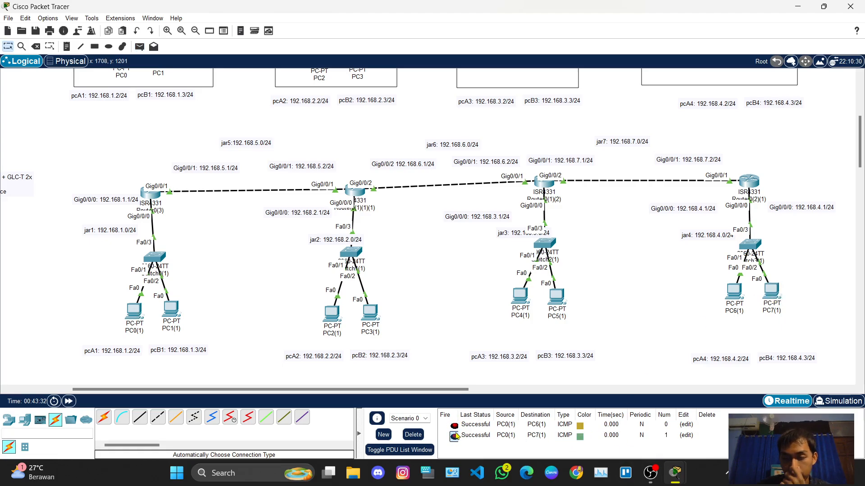
# Send a simple PDU from PC4(1) to PC1(1) and fire it a second time
pyautogui.click(139, 46)
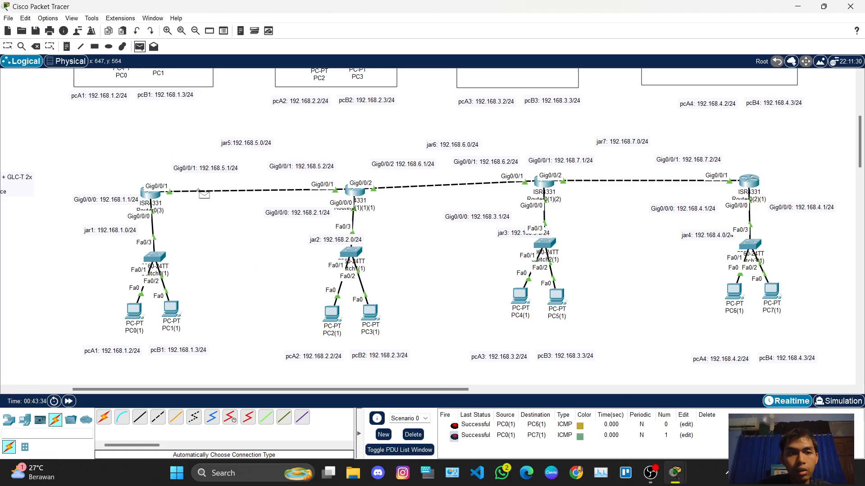
pyautogui.click(520, 296)
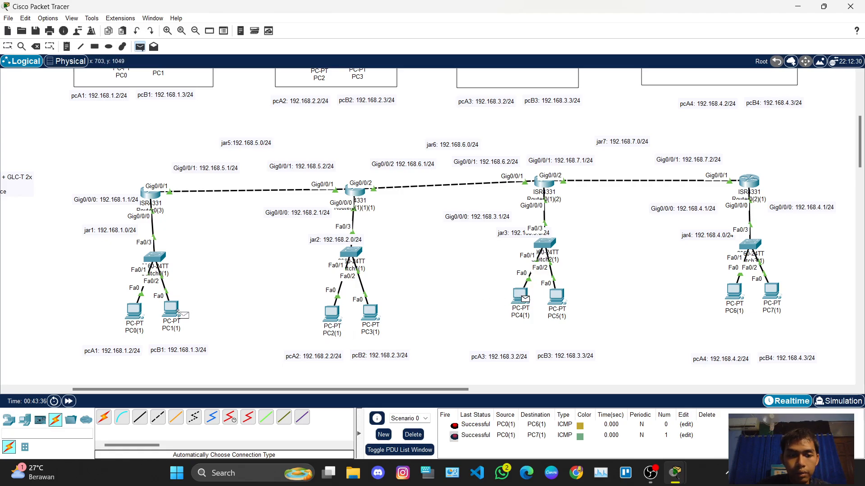
pyautogui.click(171, 310)
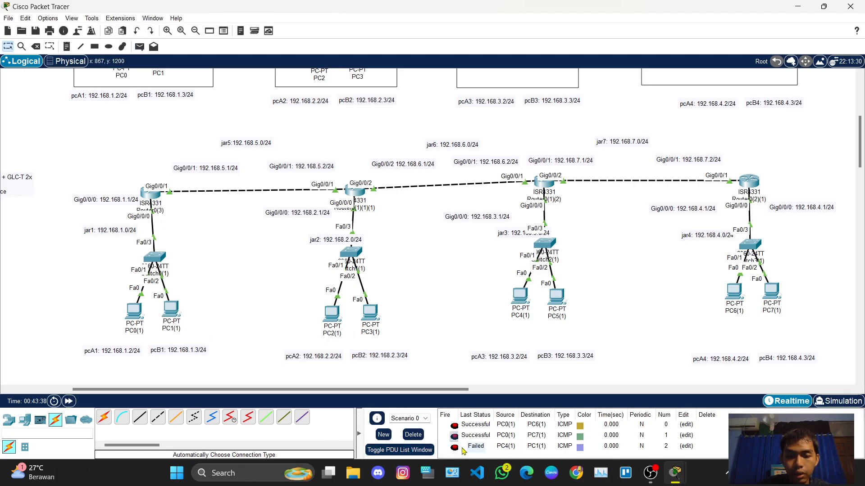
pyautogui.click(454, 447)
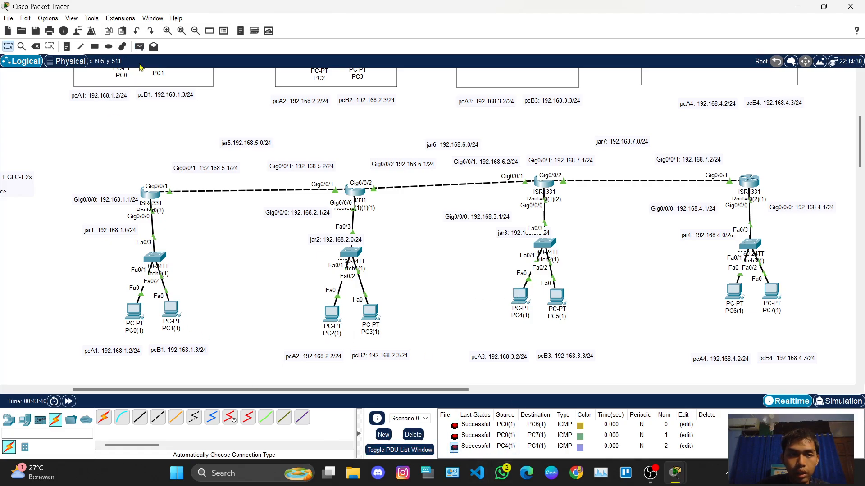
# Send one simple PDU from PC2(1) to PC6(1) and another from PC7(1) to PC1(1)
pyautogui.click(140, 47)
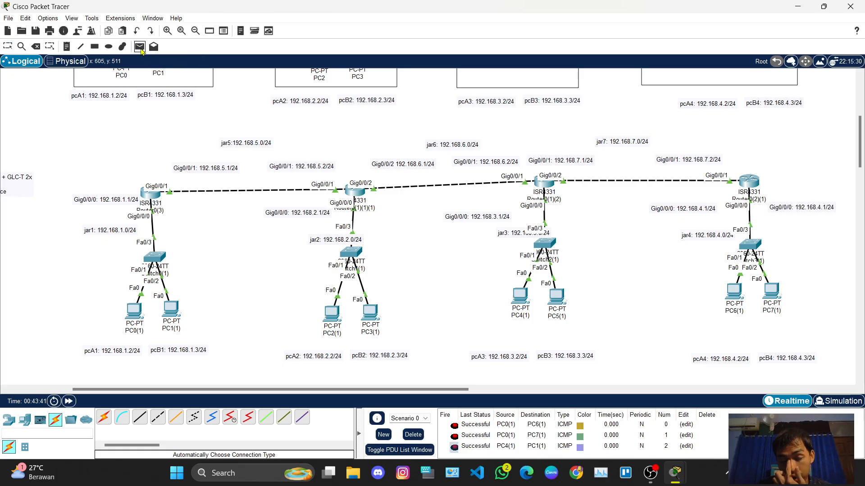
pyautogui.click(334, 314)
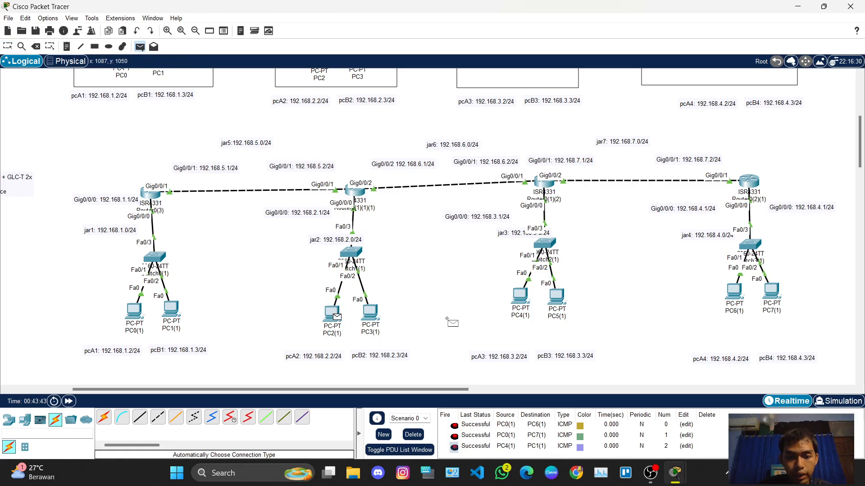
pyautogui.click(732, 294)
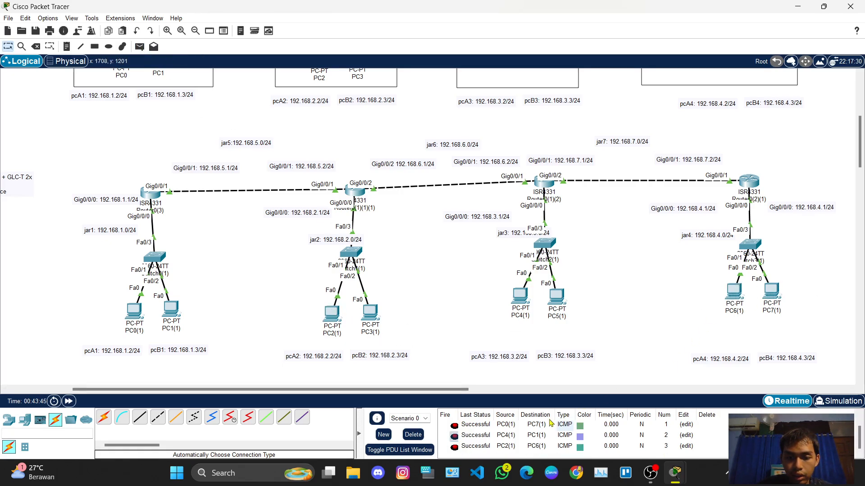
pyautogui.click(140, 47)
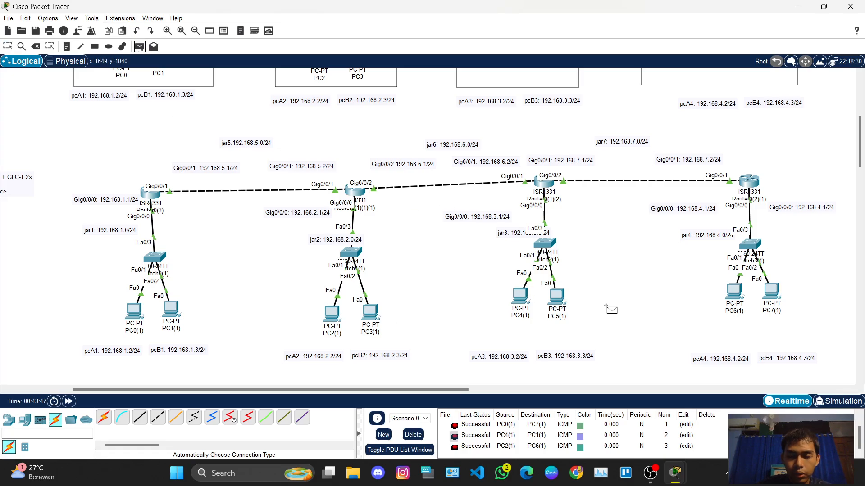
pyautogui.click(772, 291)
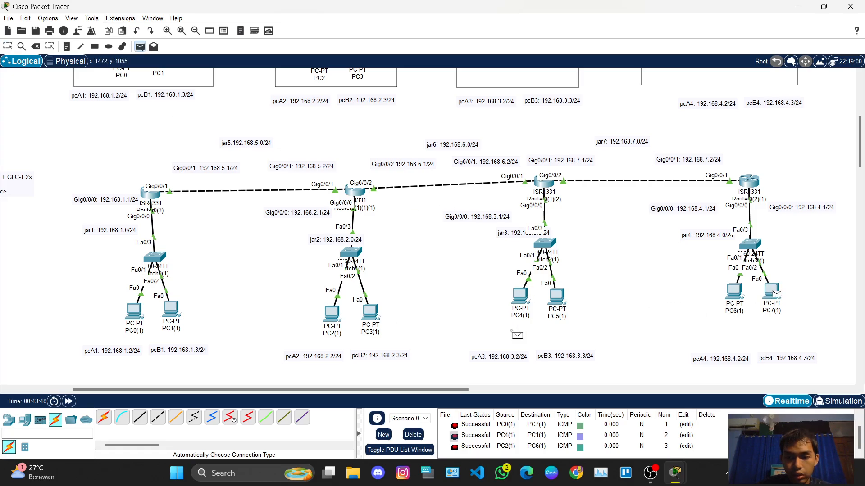
pyautogui.click(171, 309)
# Send one simple PDU from PC2(1) to PC4(1) and another from PC1(1) to PC5(1)
pyautogui.click(139, 47)
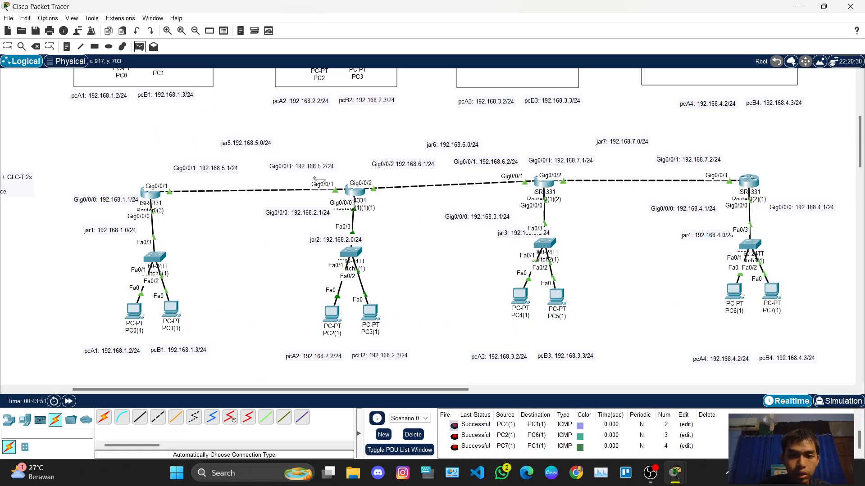
pyautogui.click(334, 314)
pyautogui.click(520, 295)
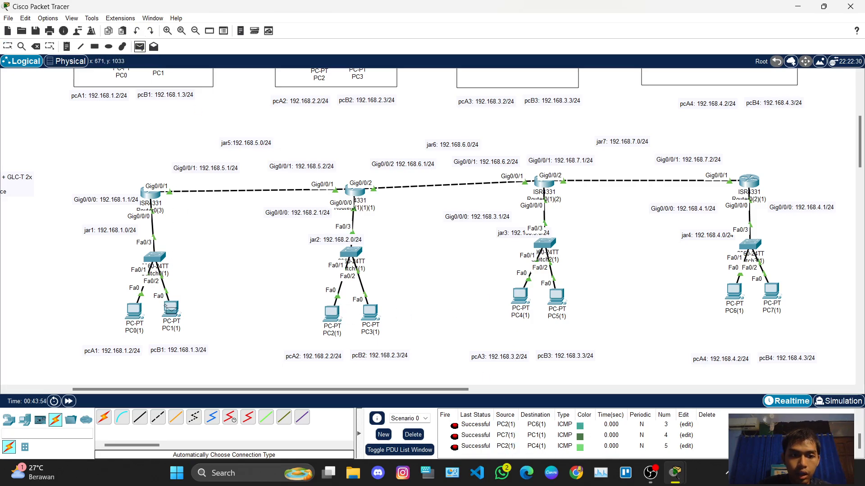
pyautogui.click(171, 309)
pyautogui.click(556, 297)
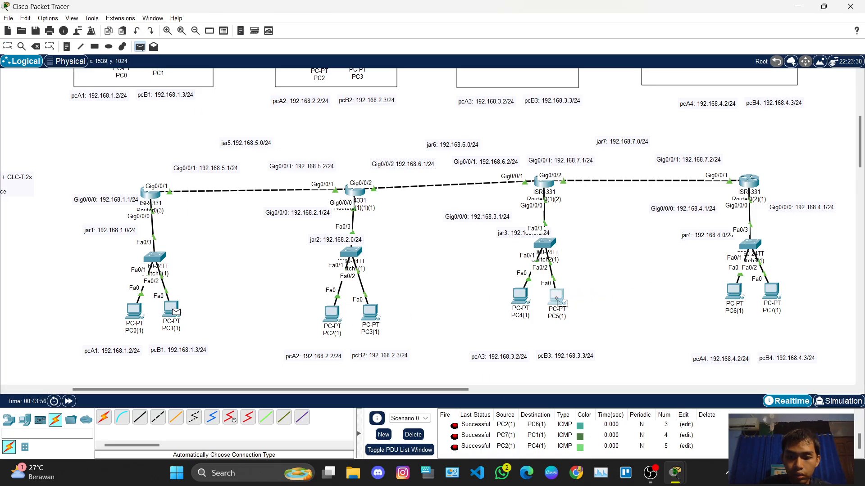
pyautogui.press('Escape')
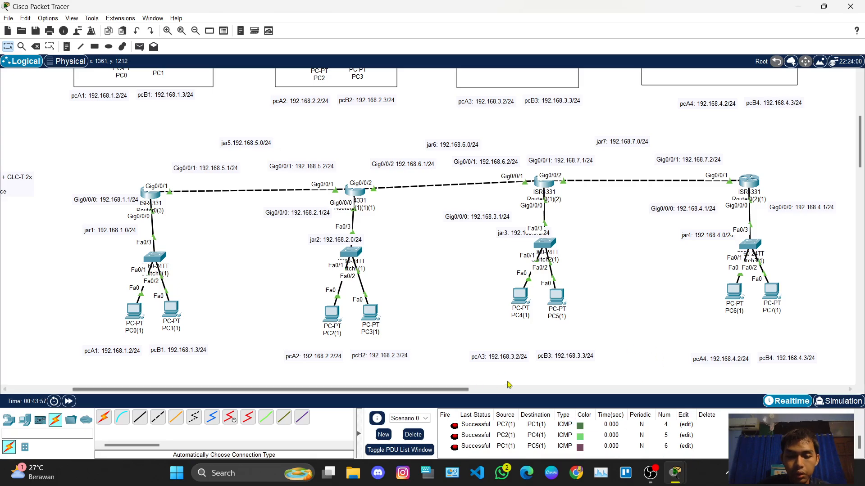
# Delete all test PDUs from Scenario 0 and review the RIP topology and the original static one
pyautogui.click(420, 438)
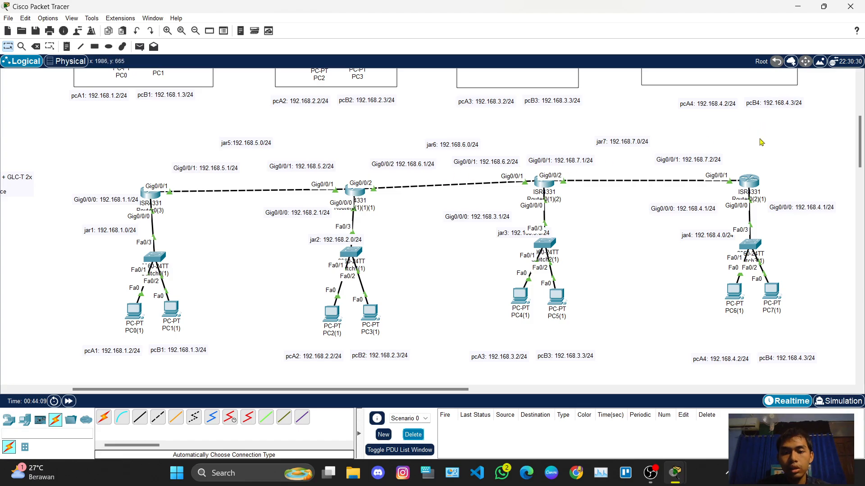
pyautogui.scroll(-1, 745, 148)
pyautogui.scroll(2, 745, 148)
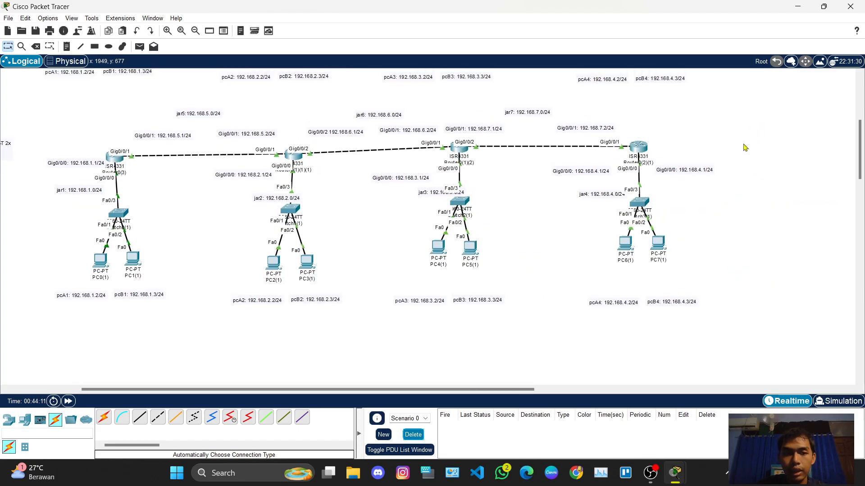
pyautogui.hscroll(-3, 745, 148)
pyautogui.hscroll(3, 745, 148)
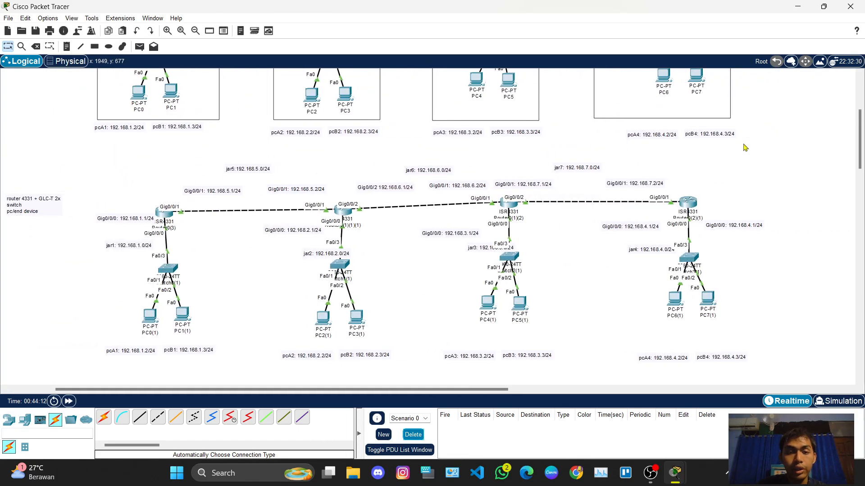
pyautogui.scroll(4, 745, 148)
pyautogui.hscroll(-3, 744, 148)
pyautogui.hscroll(2, 744, 148)
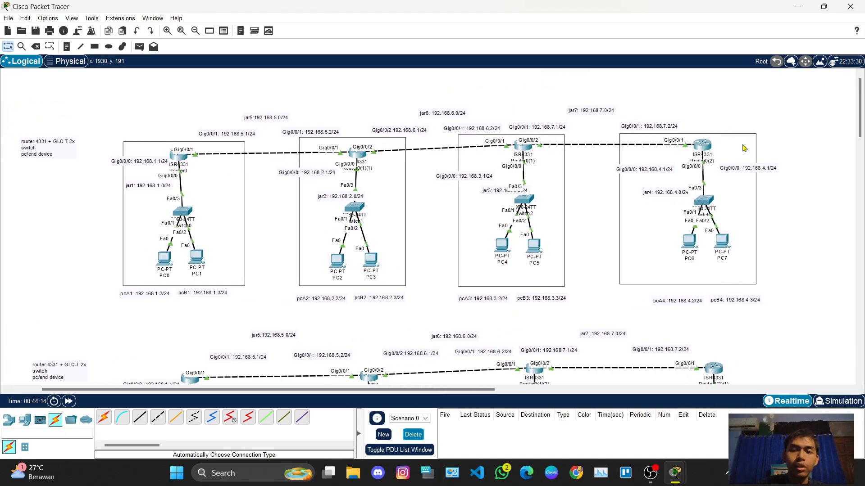